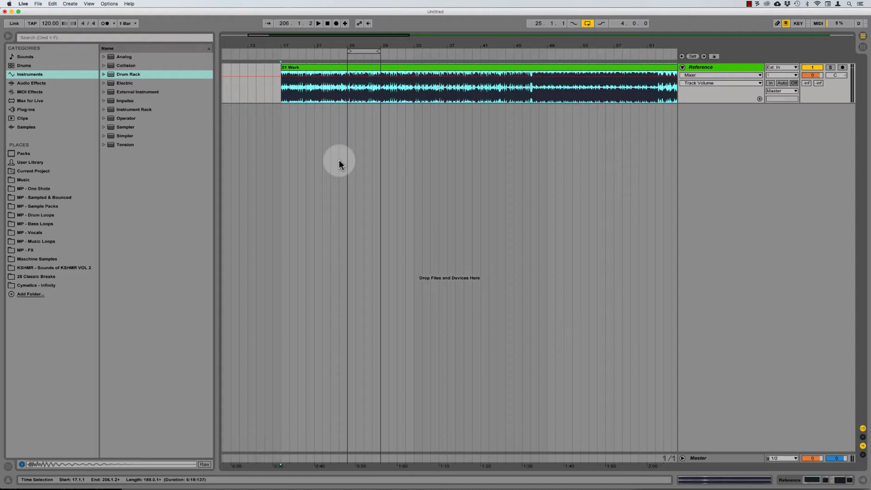
Step: Zoom in at bar 17 and delete the silent stretch before the 01 Werk waveform
click(277, 88)
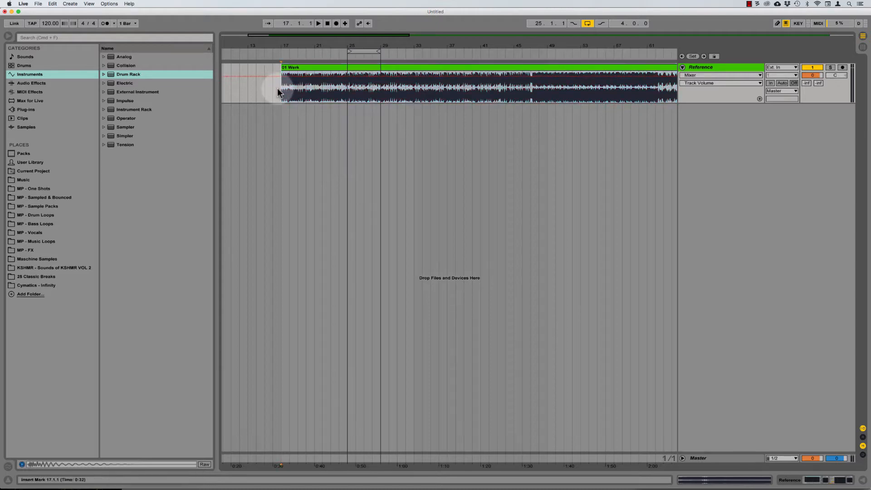
key(plus)
key(plus)
key(plus)
key(plus)
key(plus)
key(plus)
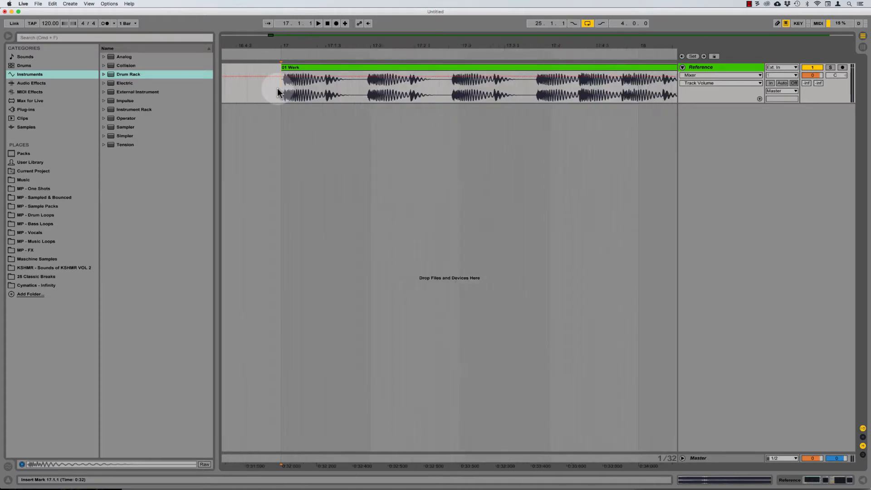
key(plus)
key(plus)
key(plus)
key(plus)
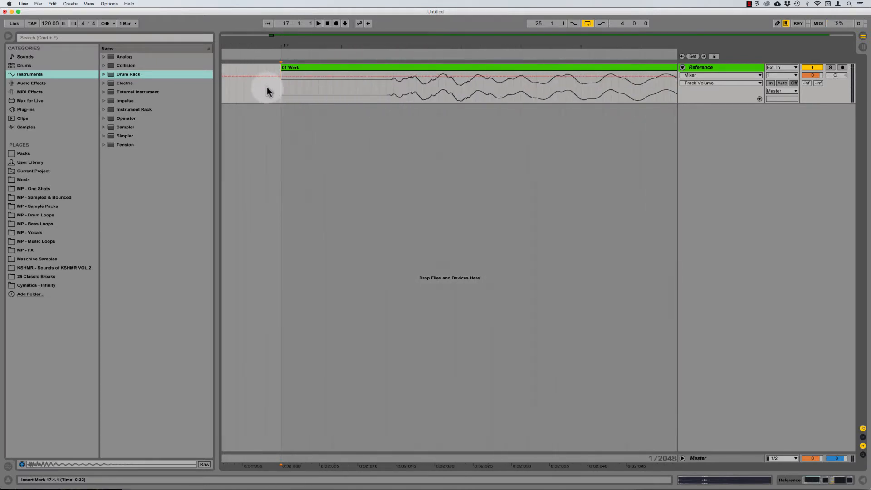
mouse_move(267, 91)
mouse_down()
mouse_move(400, 91)
mouse_move(294, 77)
mouse_move(282, 90)
mouse_up()
key(Delete)
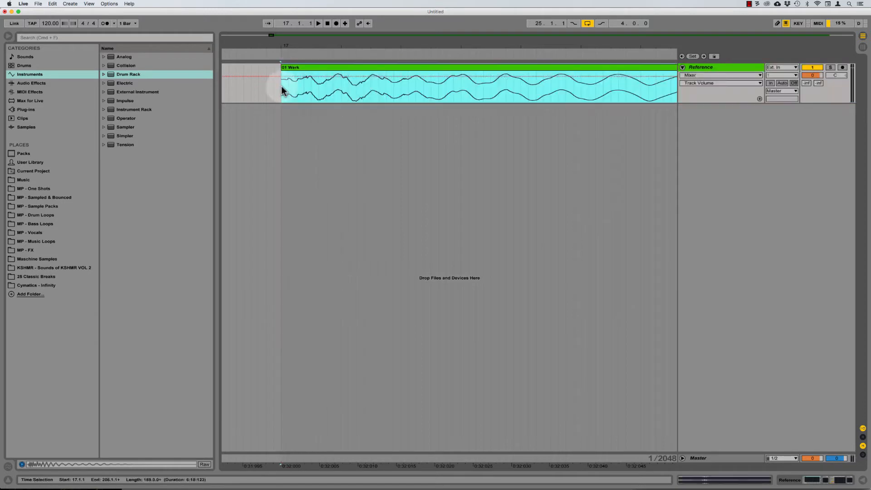
click(282, 88)
Step: Check the 01 Werk clip details and zoom back out around bar 17
key(minus)
key(minus)
key(minus)
key(minus)
key(minus)
key(minus)
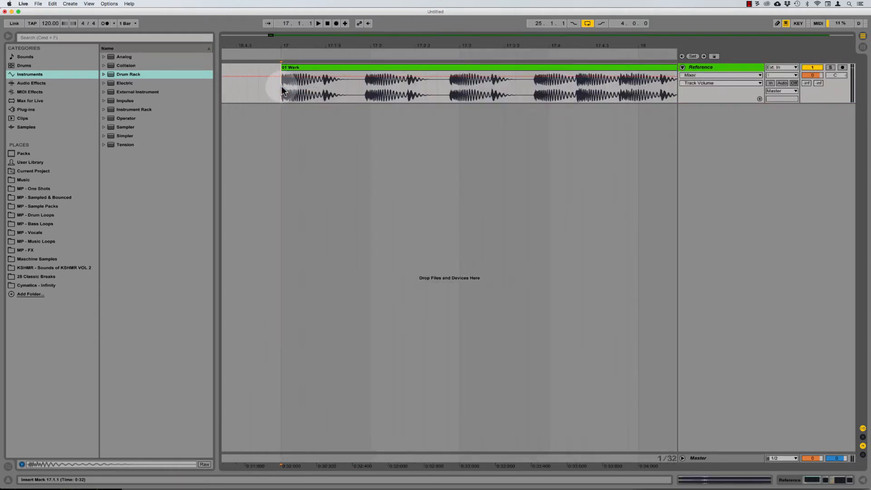
double_click(300, 67)
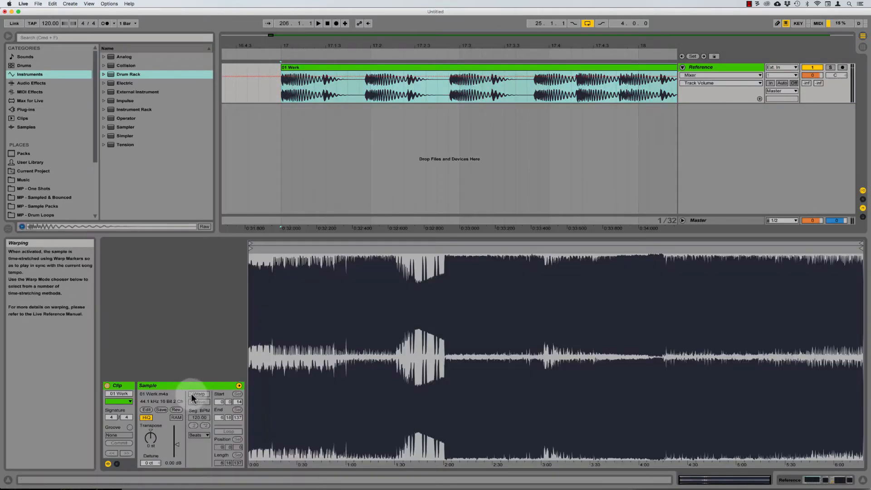
double_click(370, 236)
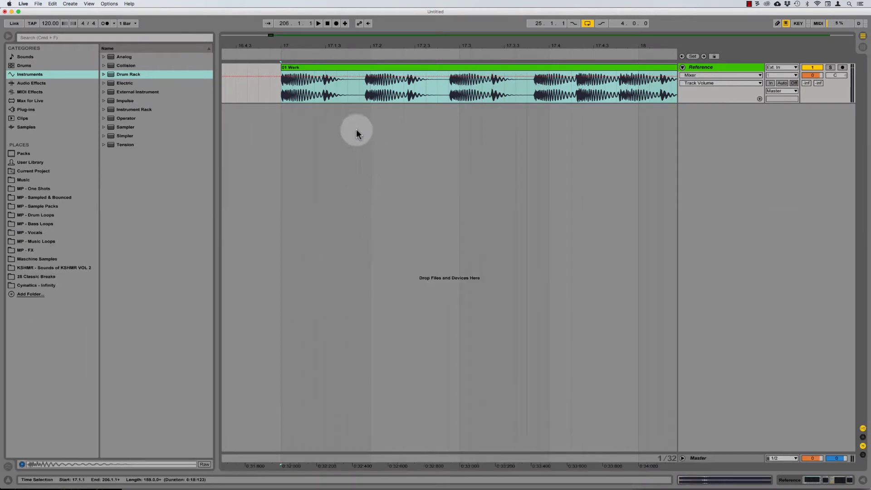
click(282, 96)
key(minus)
key(minus)
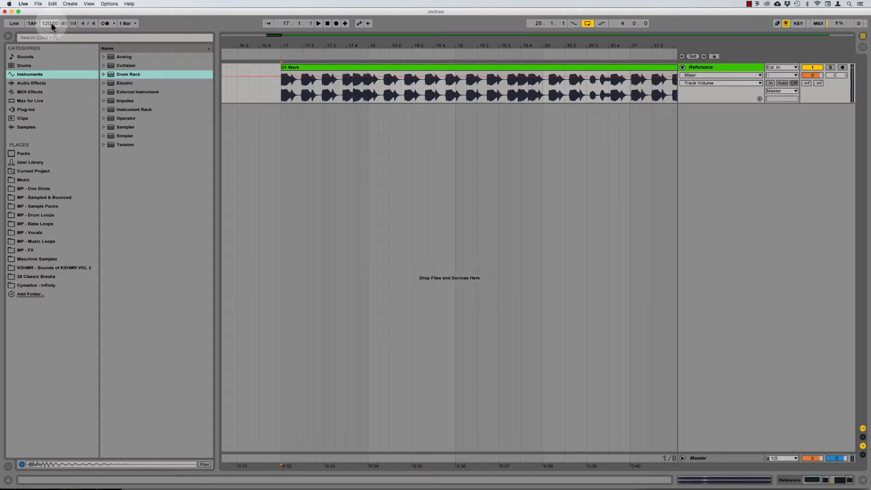
Step: Raise the tempo from 120 to 127.00 BPM and place the marker at bar 25
scroll(51, 23, up, 6)
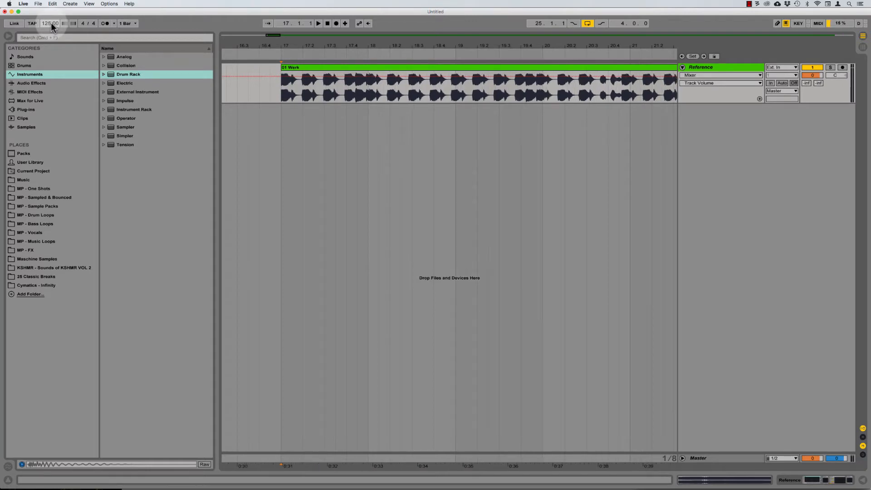
scroll(51, 23, up, 1)
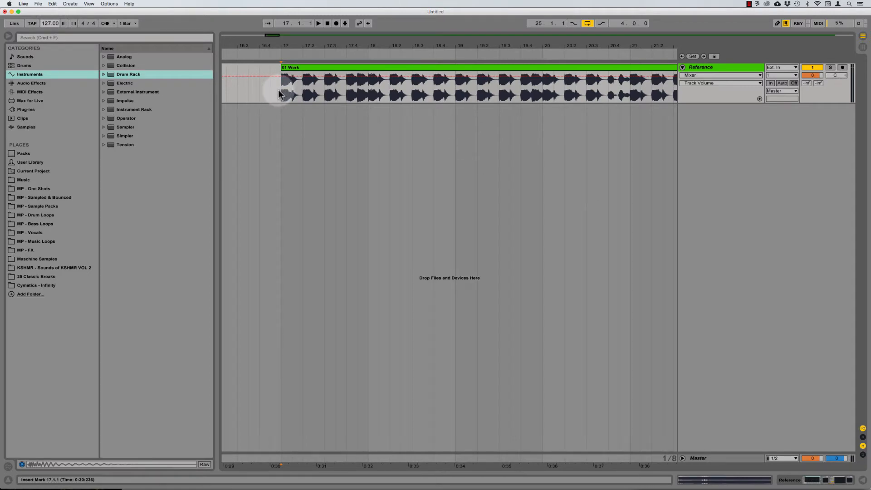
scroll(279, 91, down, 6)
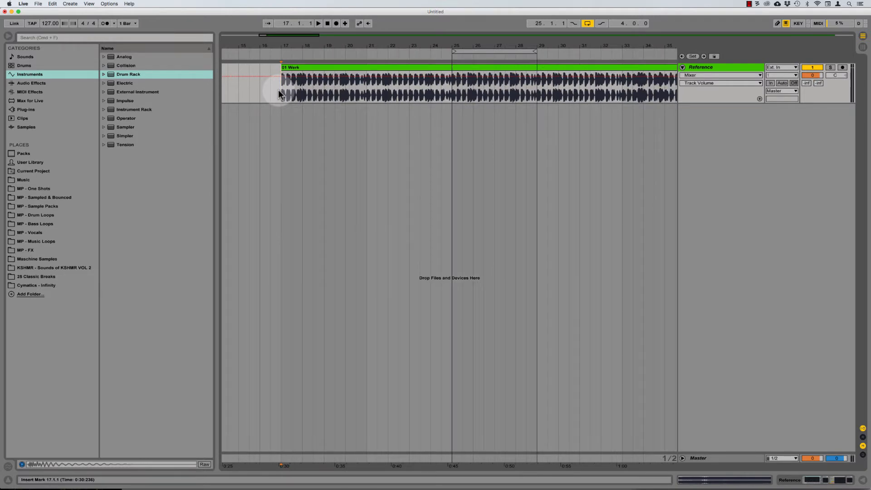
scroll(278, 89, down, 2)
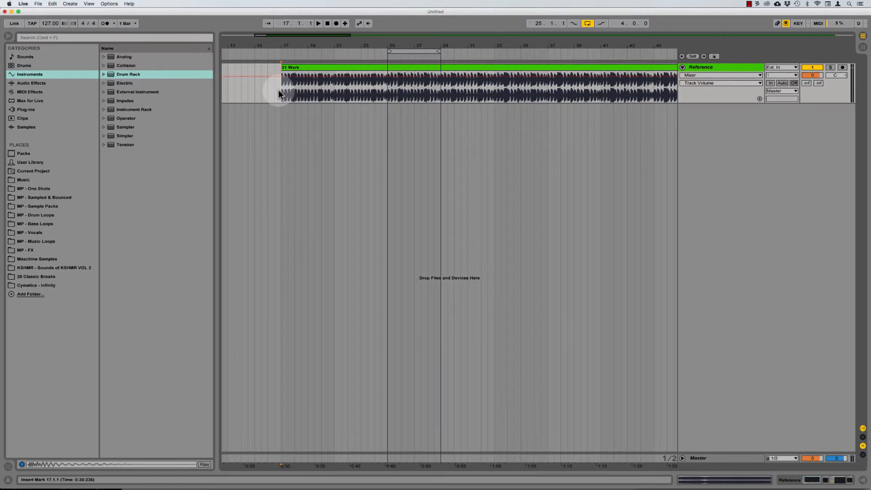
scroll(279, 89, down, 4)
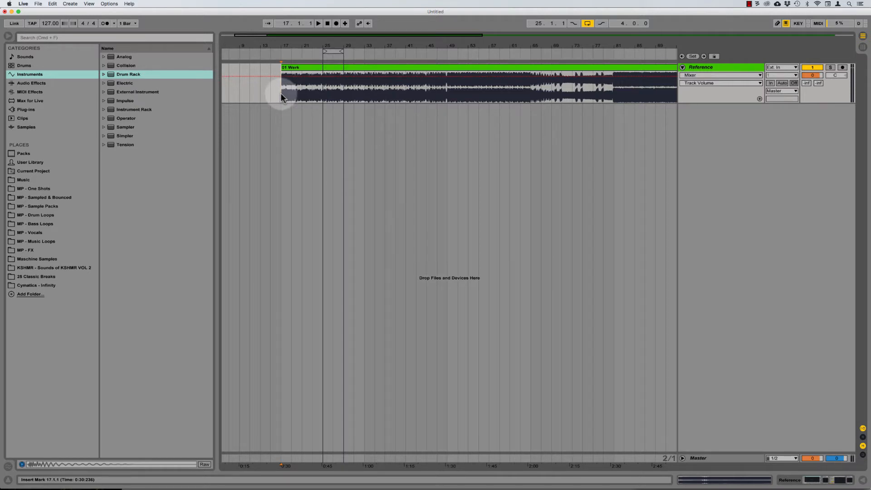
click(323, 90)
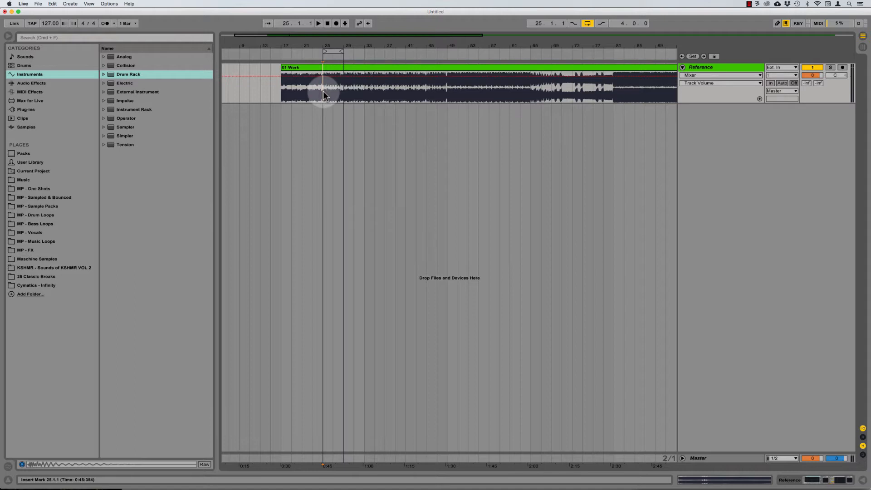
key(plus)
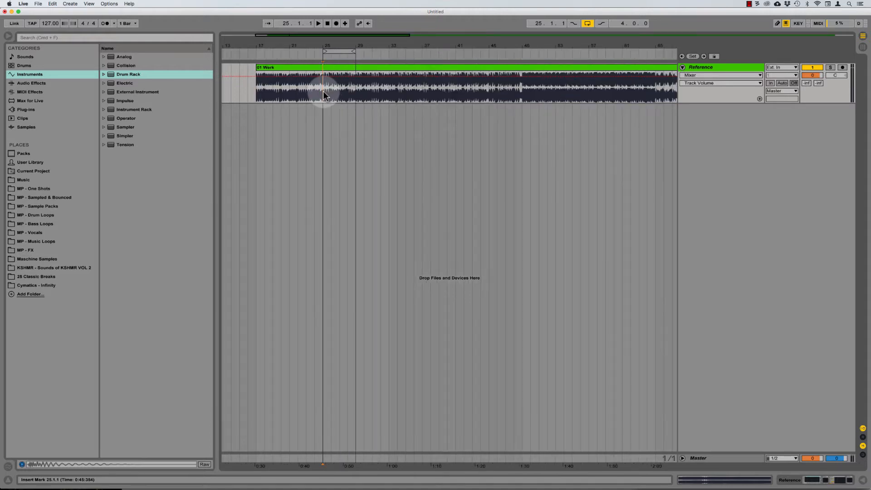
click(713, 67)
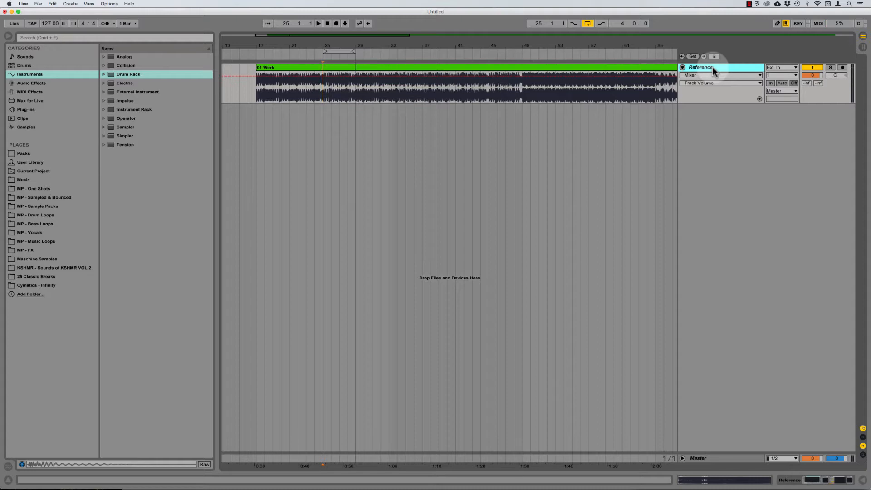
Step: Insert a new MIDI track and load an empty Drum Rack onto it
key(super+shift+t)
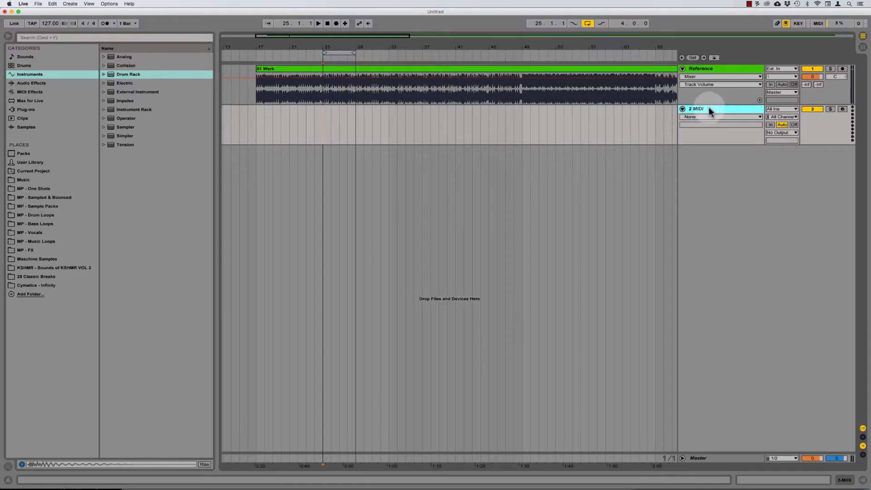
drag(164, 76, 169, 87)
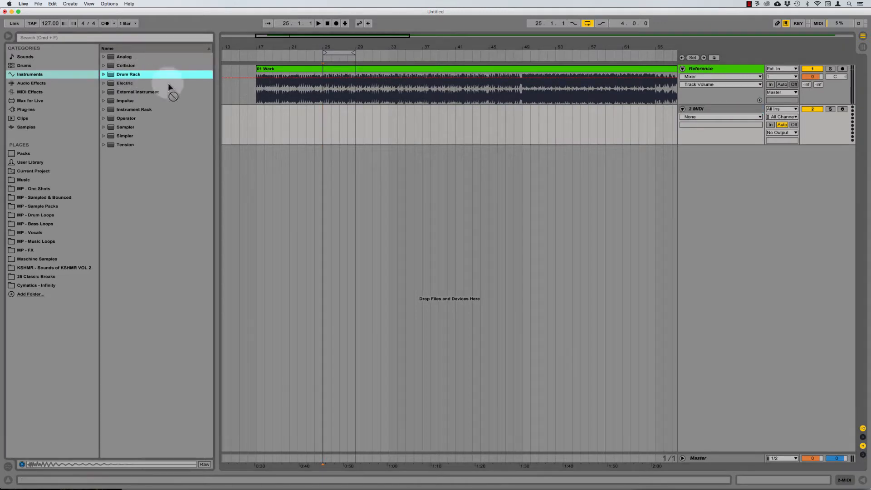
drag(360, 131, 360, 130)
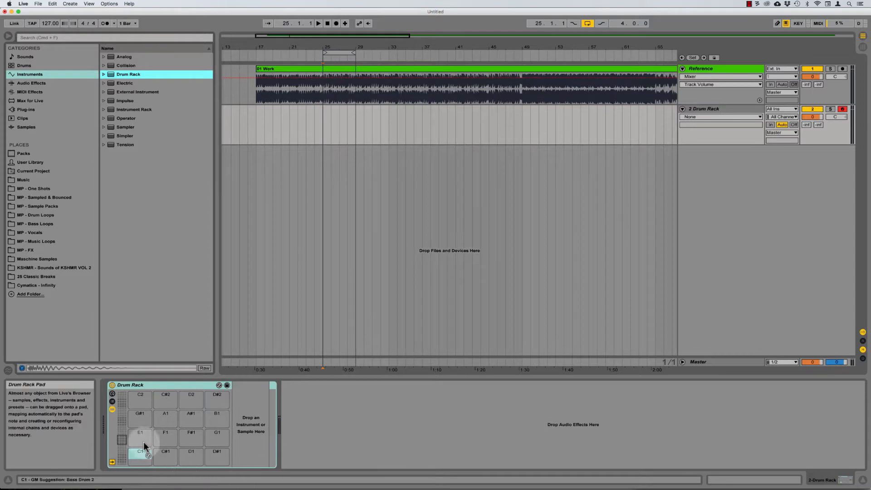
Step: Browse the Drum Rack pad banks from C1 up to B4 and back to C1–D#2
click(136, 456)
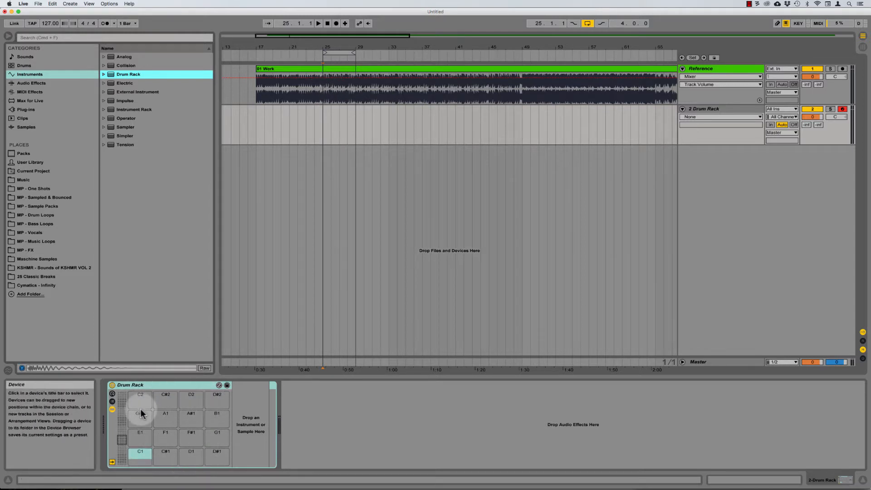
click(151, 457)
click(125, 433)
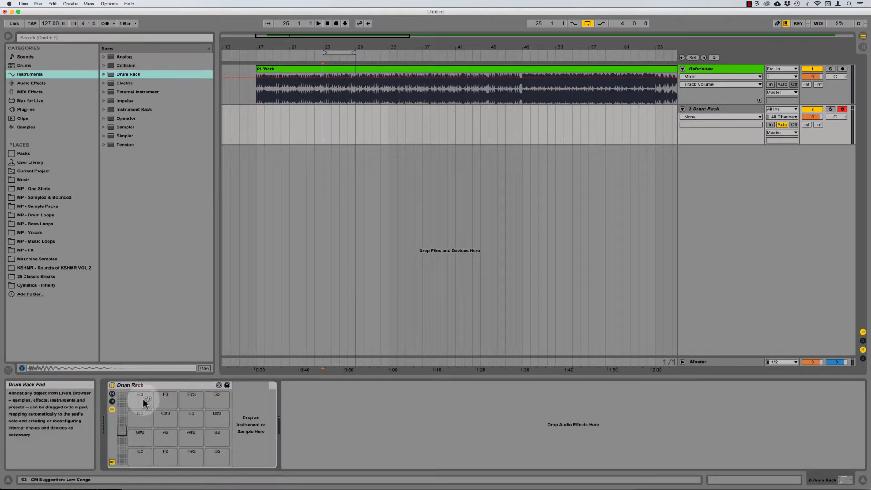
click(125, 420)
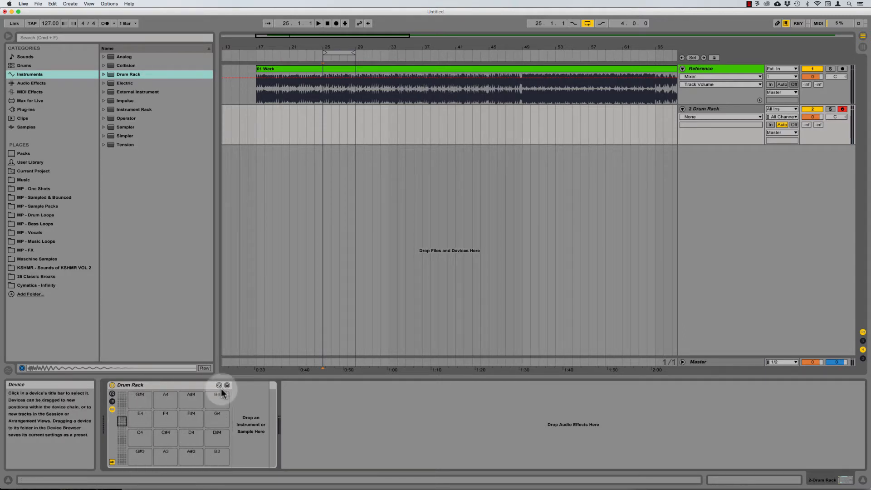
click(123, 437)
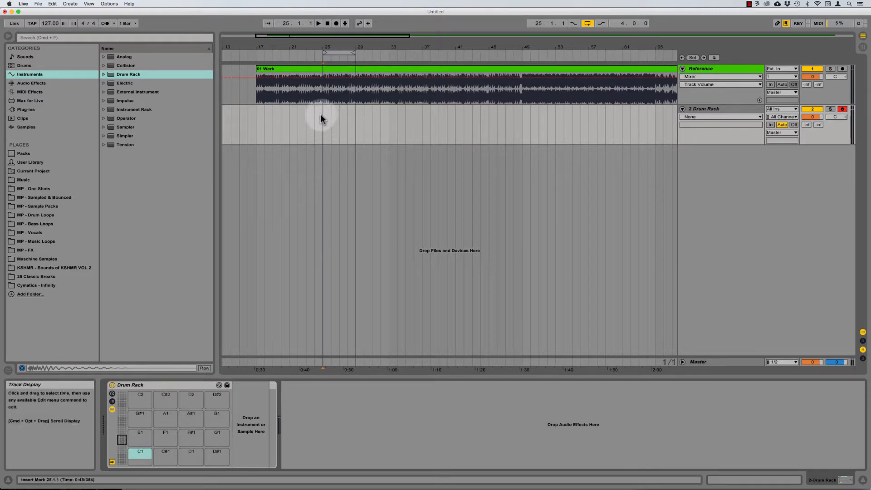
Step: Select bars 25–28 on the Drum Rack track and set the Reference volume to -12 dB
drag(323, 121, 353, 116)
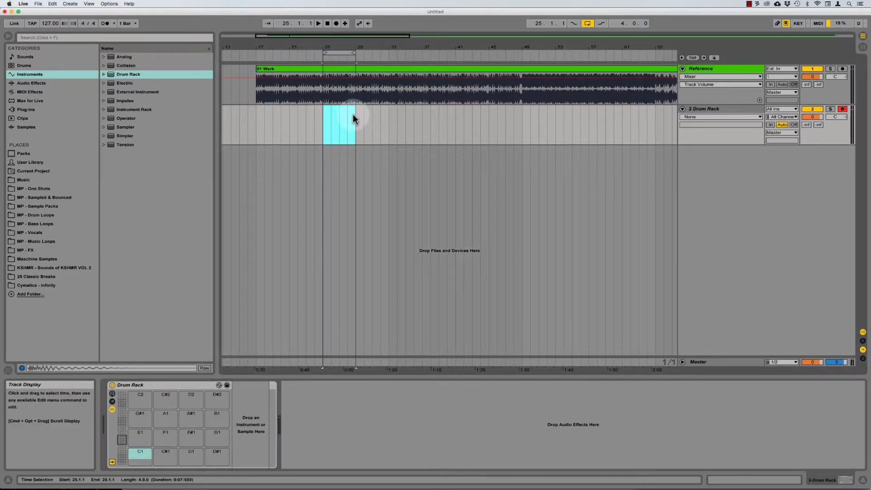
click(713, 68)
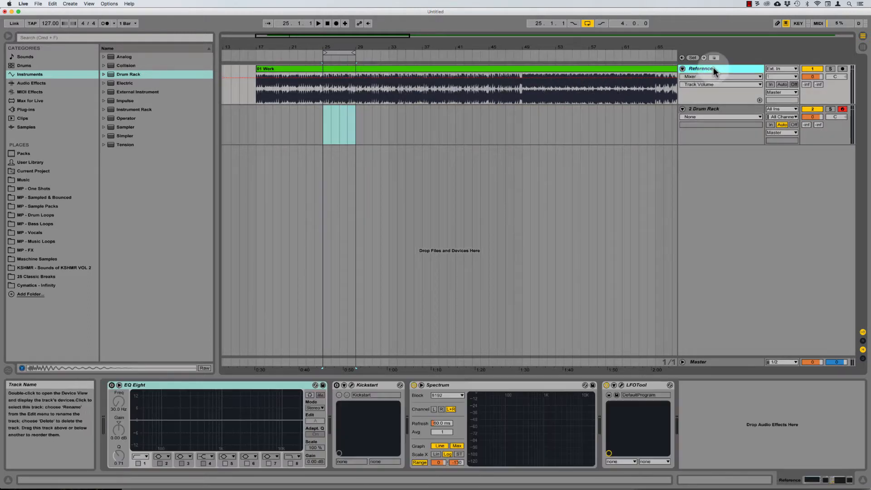
click(816, 77)
text(-12)
key(Return)
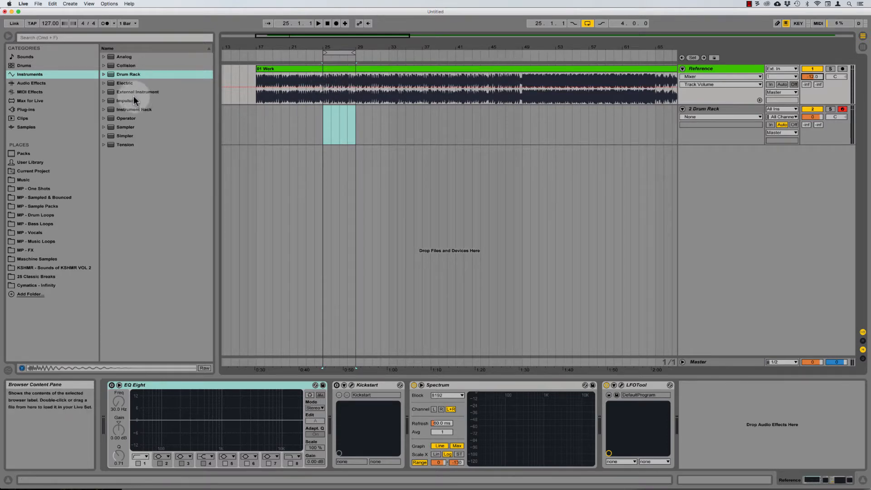
Step: Open MP - One Shots - Kicks and audition the first CSS023 kick samples
click(40, 189)
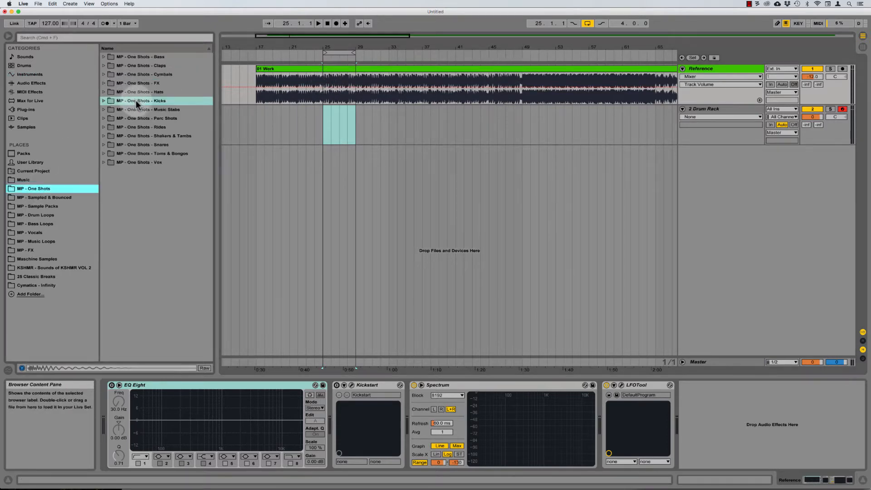
click(136, 102)
key(Right)
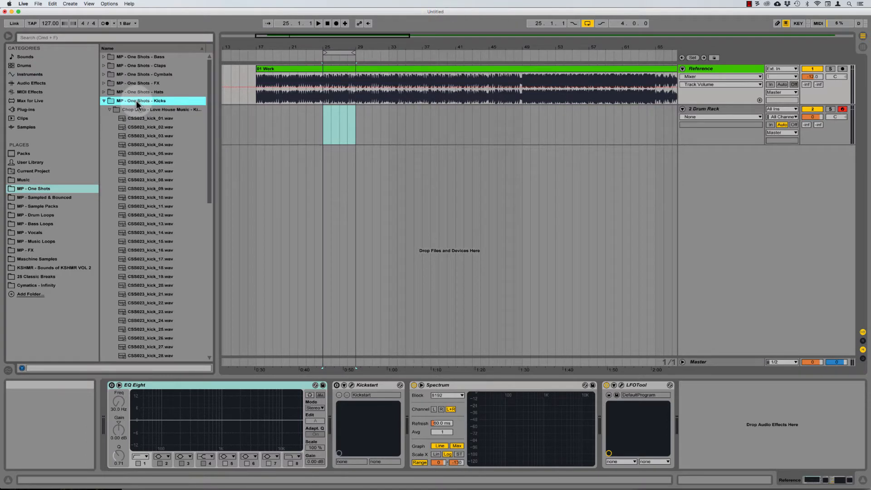
key(Down)
key(Down)
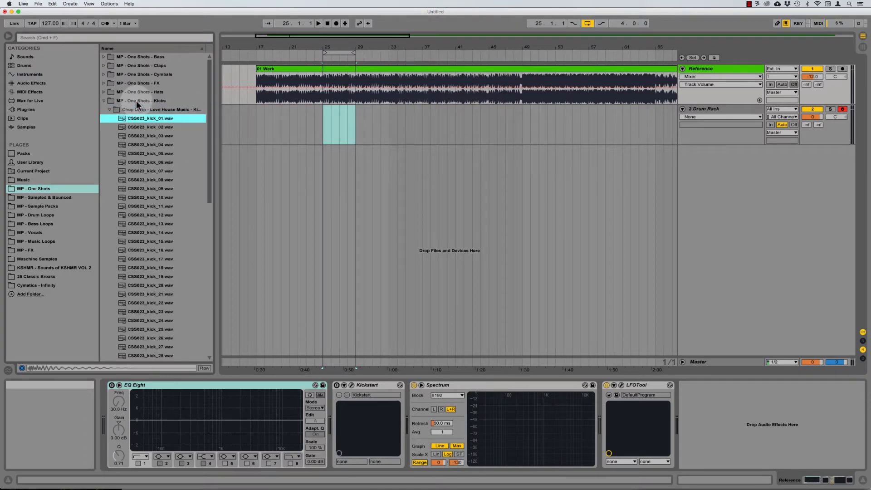
key(Down)
key(Down)
key(Down)
key(Down)
key(Down)
key(Down)
key(Down)
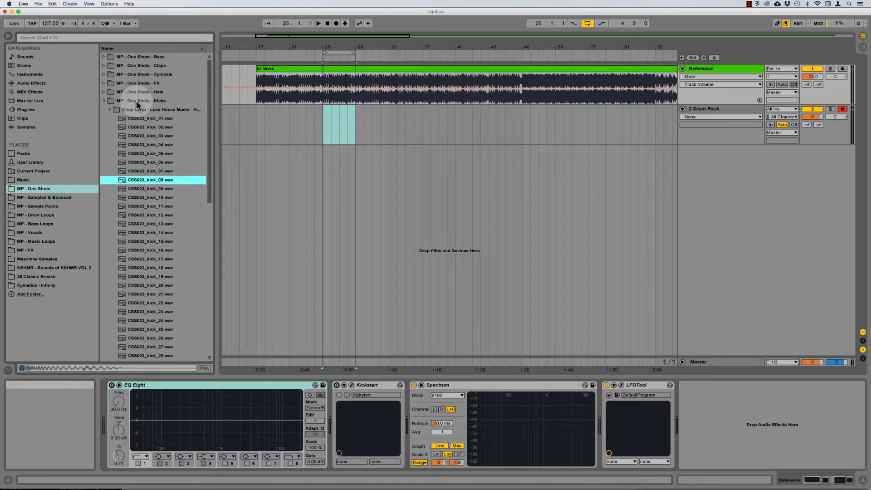
key(Down)
key(Down)
key(Down)
key(Down)
key(Down)
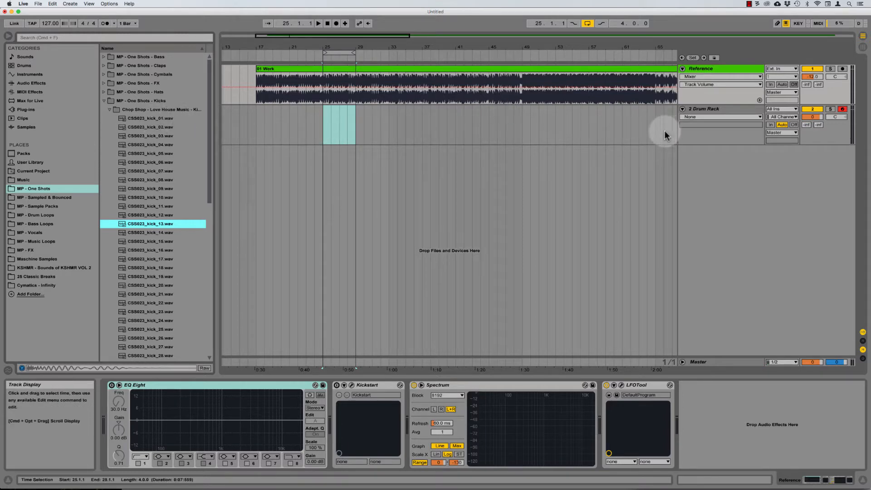
Step: Show the Drum Rack's devices and re-audition kicks from kick_01, comparing kick_02 and kick_04
click(713, 109)
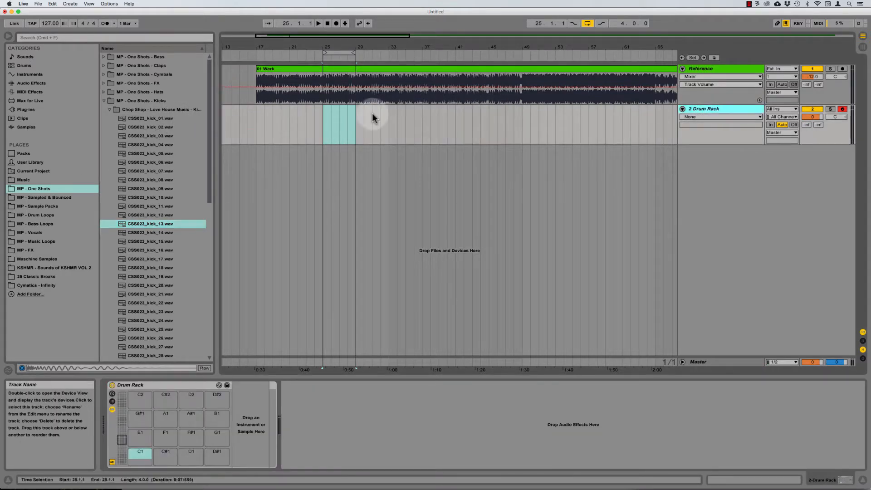
click(154, 117)
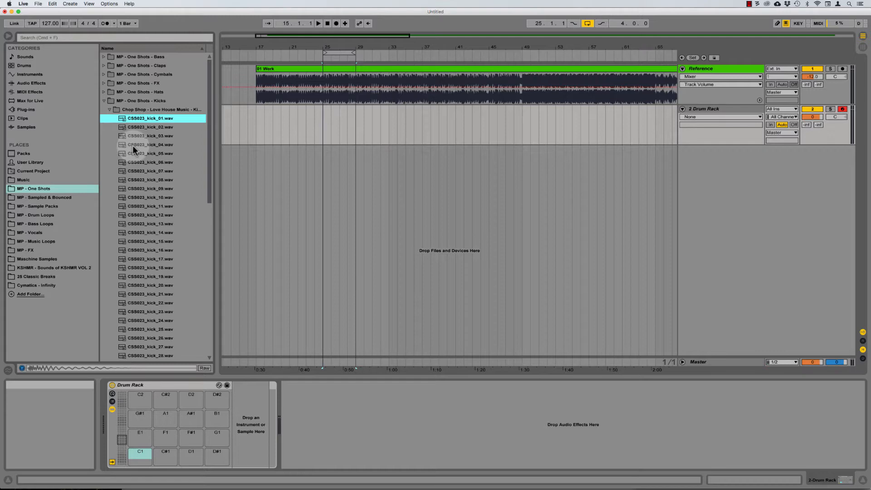
key(Down)
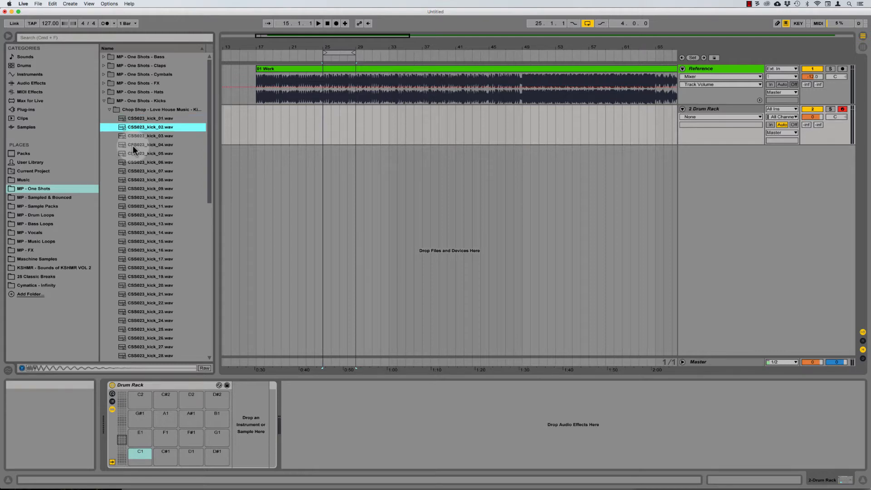
key(Down)
key(Down)
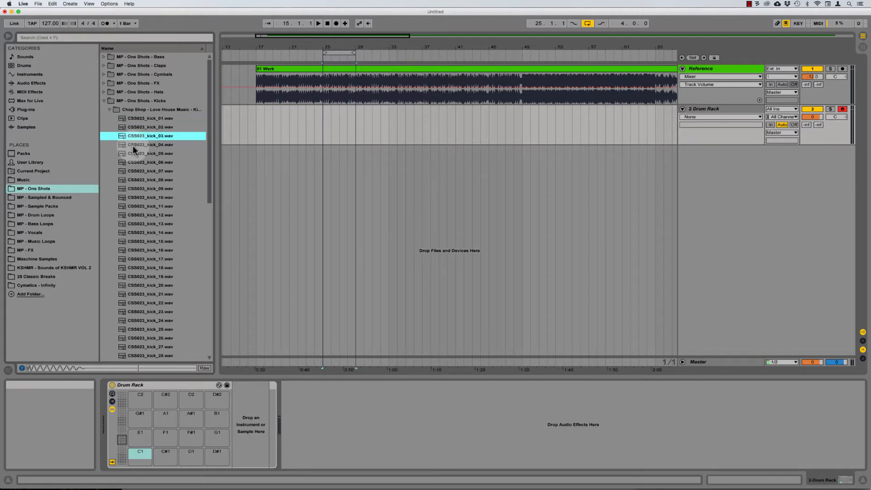
key(Up)
key(Up)
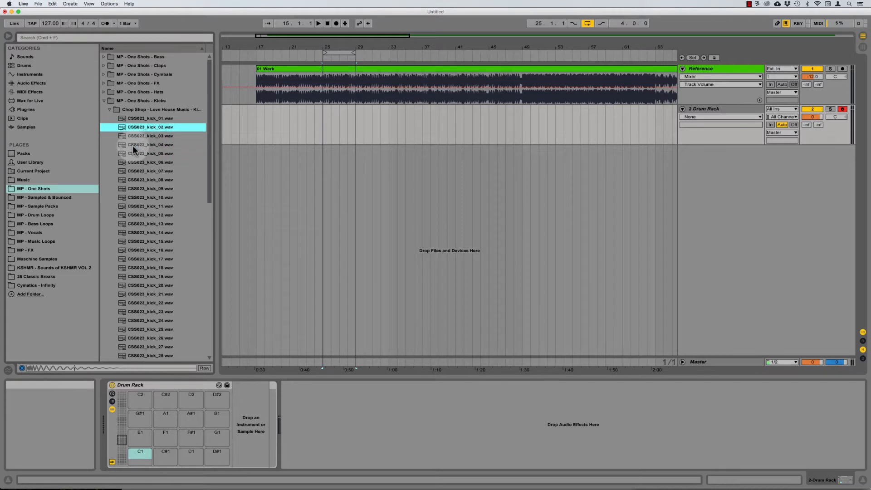
key(Down)
key(Down)
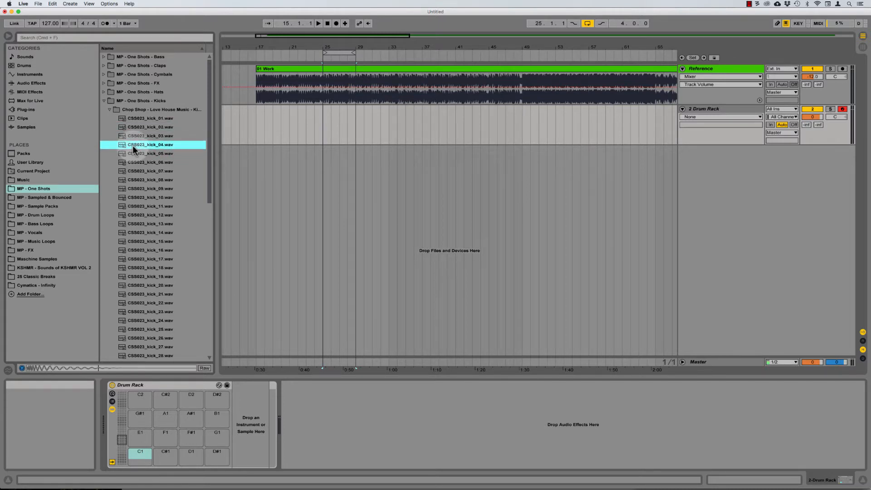
Step: Load CSS023_kick_04 onto pad C1, then audition more and load CSS023_kick_15 onto C#1
drag(148, 143, 140, 454)
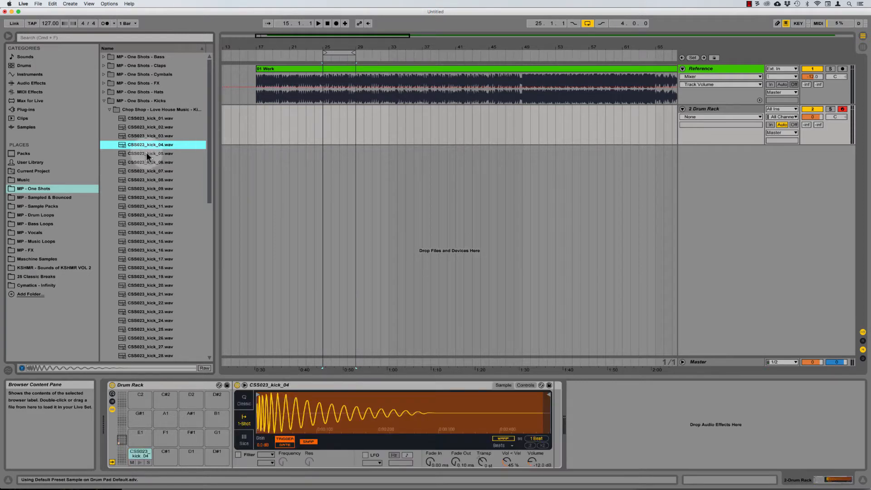
click(147, 154)
key(Down)
key(Down)
key(Down)
key(Down)
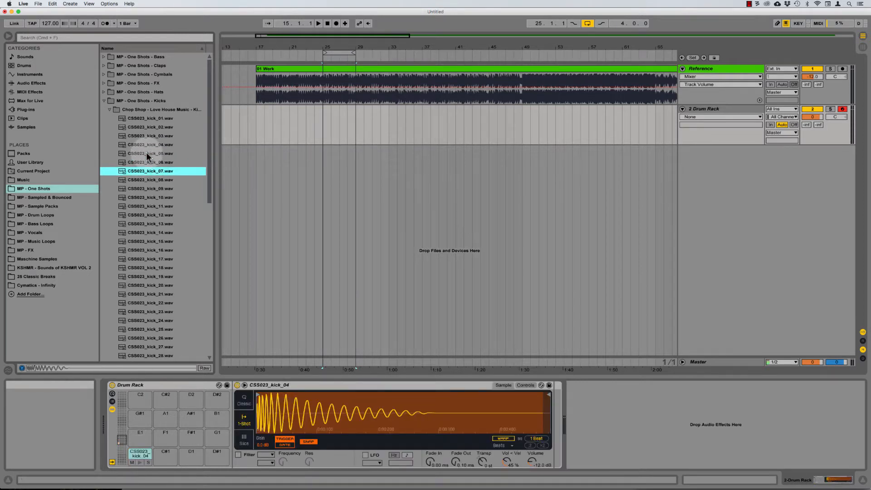
key(Down)
key(Down)
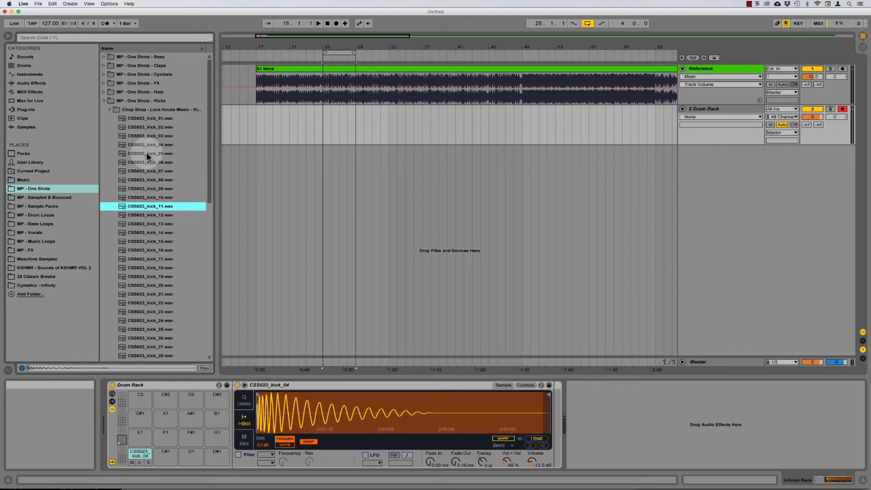
key(Down)
key(Down)
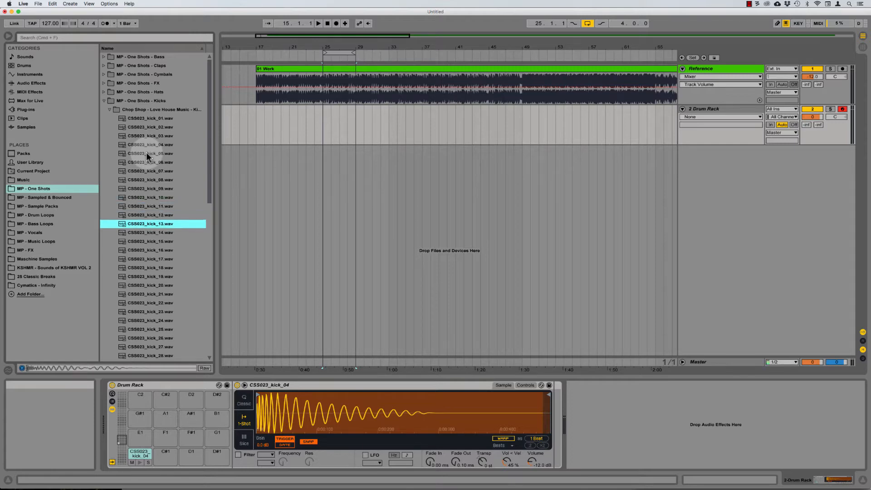
key(Down)
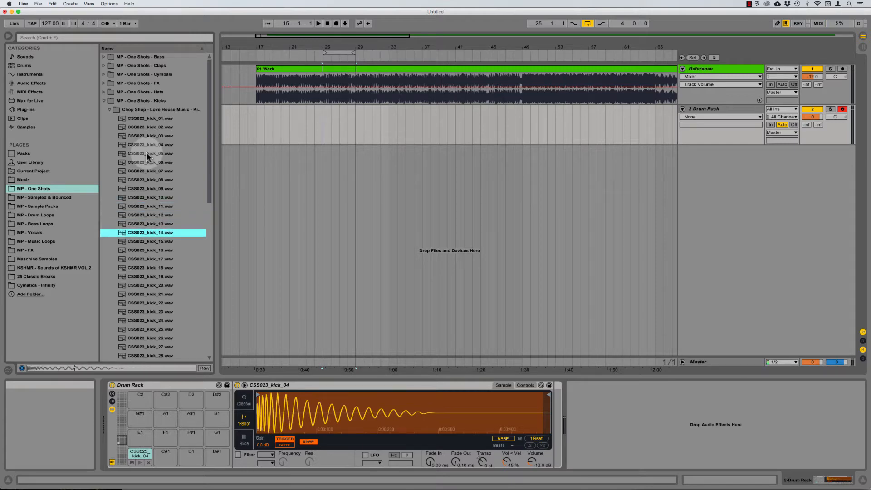
key(Down)
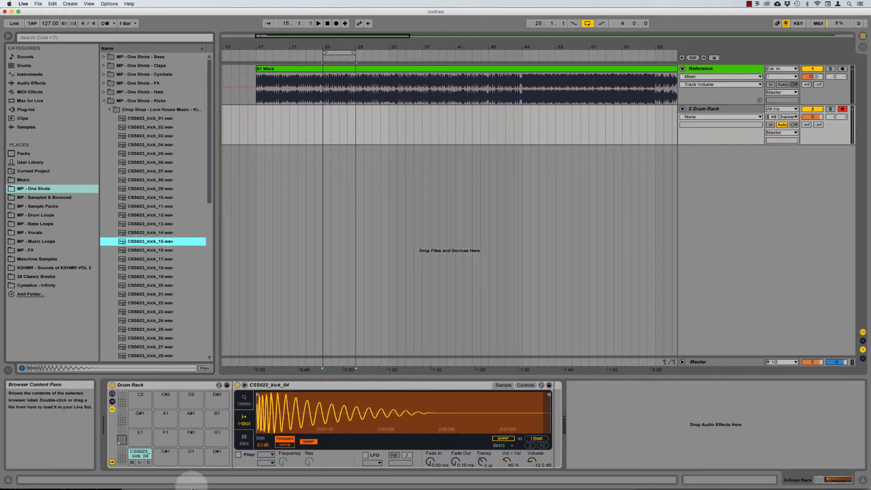
drag(192, 487, 165, 458)
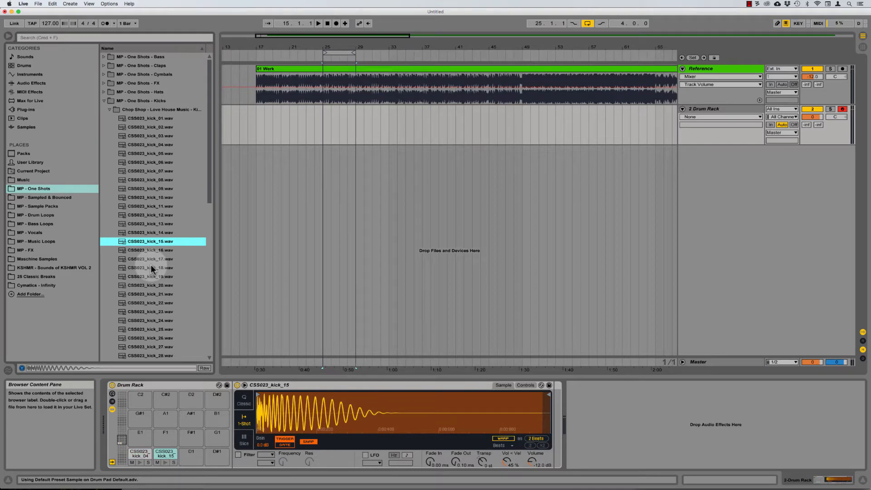
Step: Audition DMP - Jaeger - Kicks > Kick Bank A and load Kick Drum A_14 onto pad D1
scroll(151, 268, down, 5)
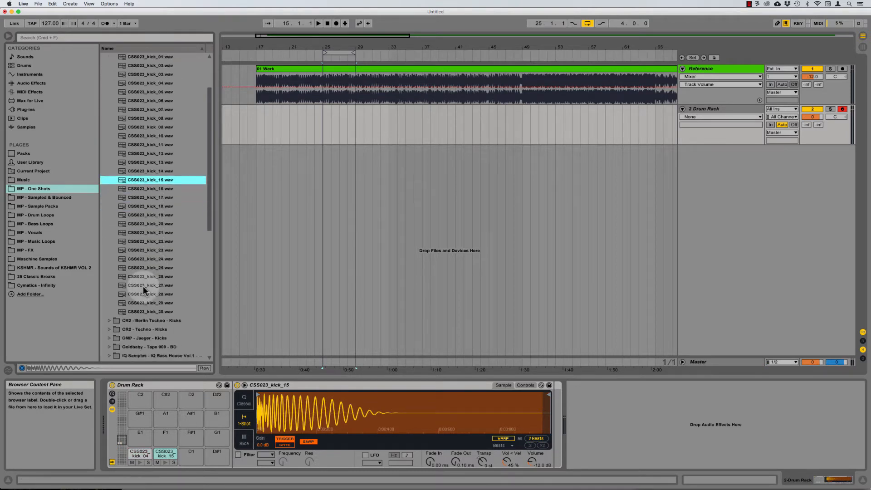
click(140, 312)
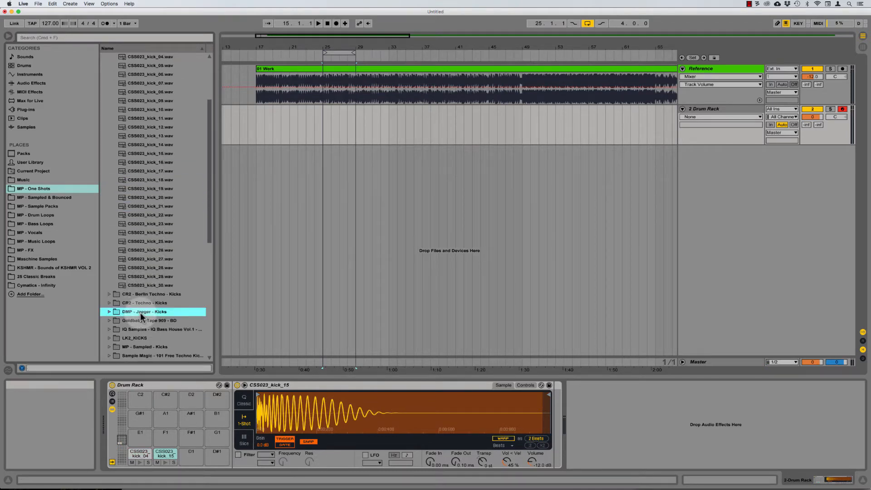
key(Right)
key(Down)
key(Right)
key(Down)
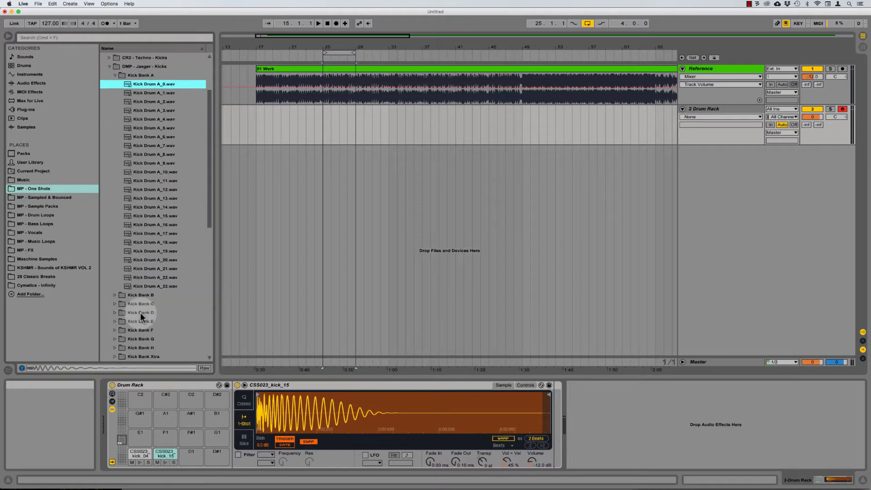
key(Down)
key(Down)
key(Down)
key(Down)
key(Down)
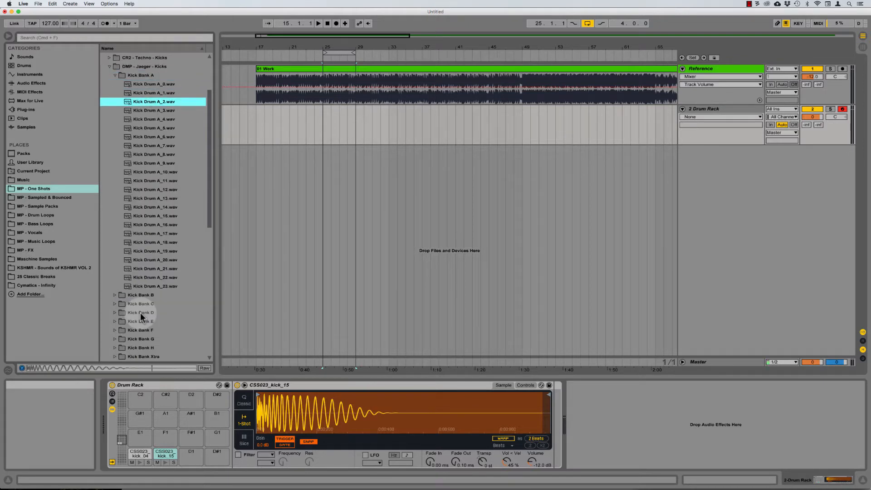
key(Down)
key(Down)
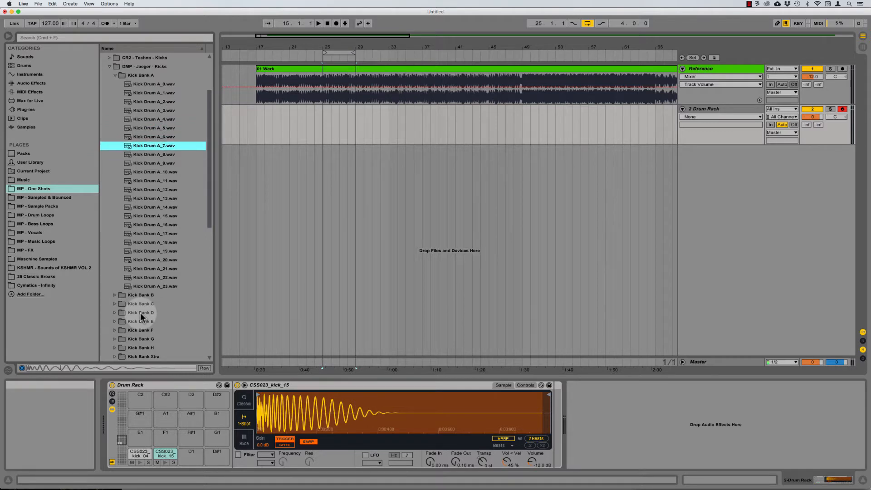
key(Down)
key(Down)
key(Down)
key(Down)
key(Down)
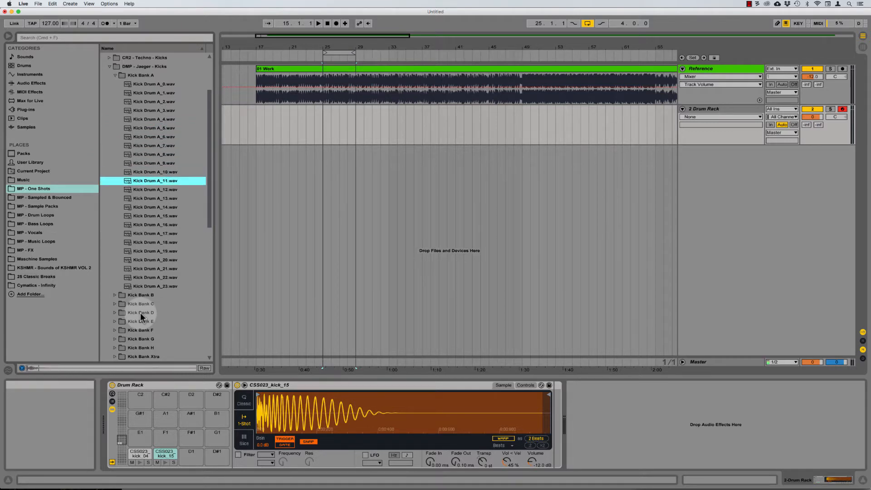
key(Down)
key(Down)
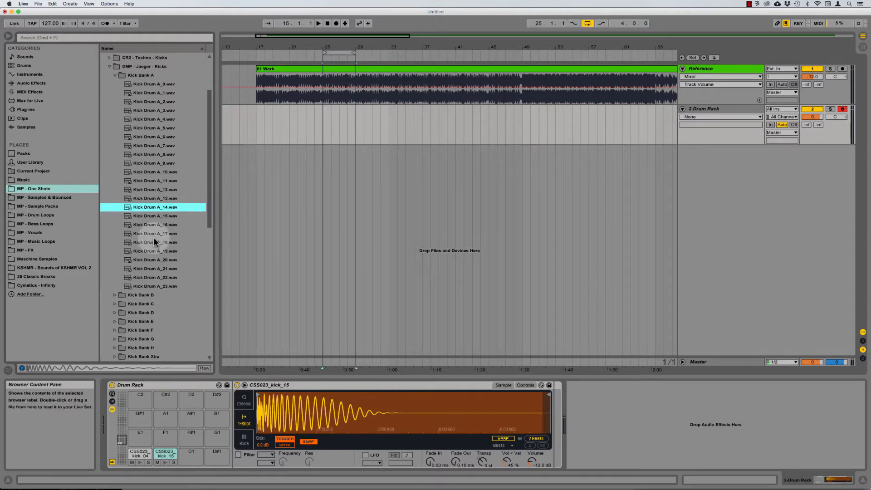
drag(141, 208, 195, 455)
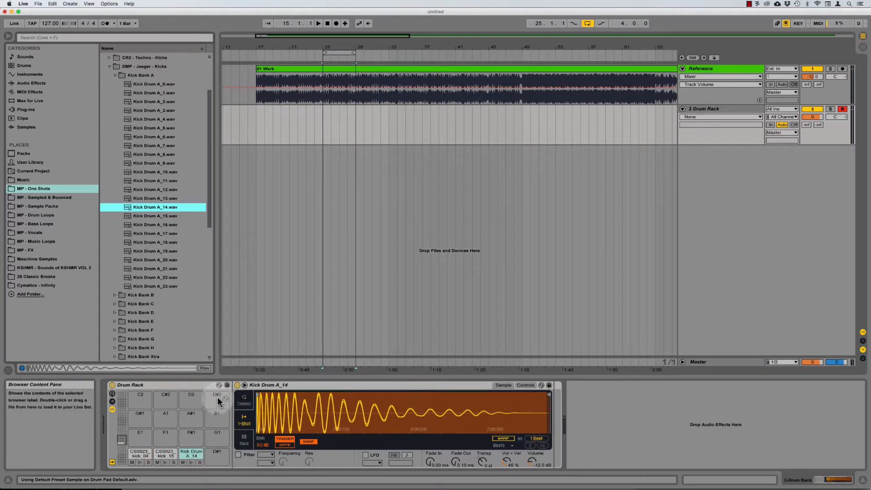
click(121, 431)
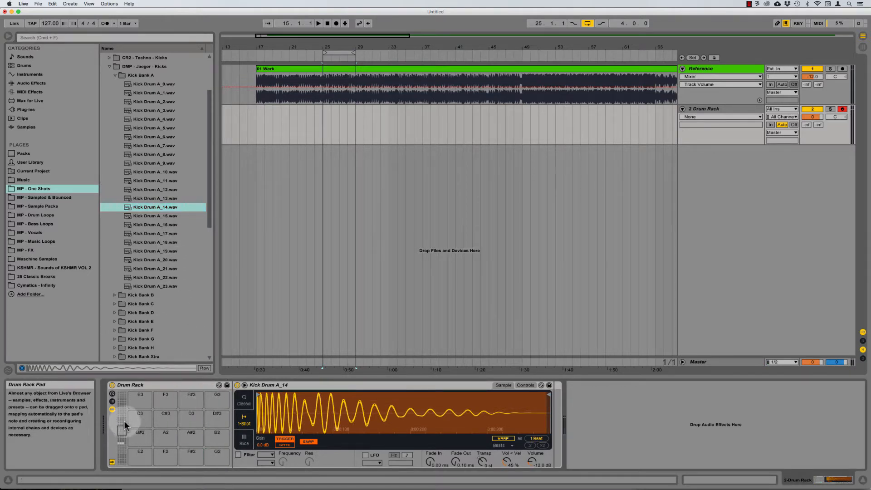
drag(121, 431, 122, 423)
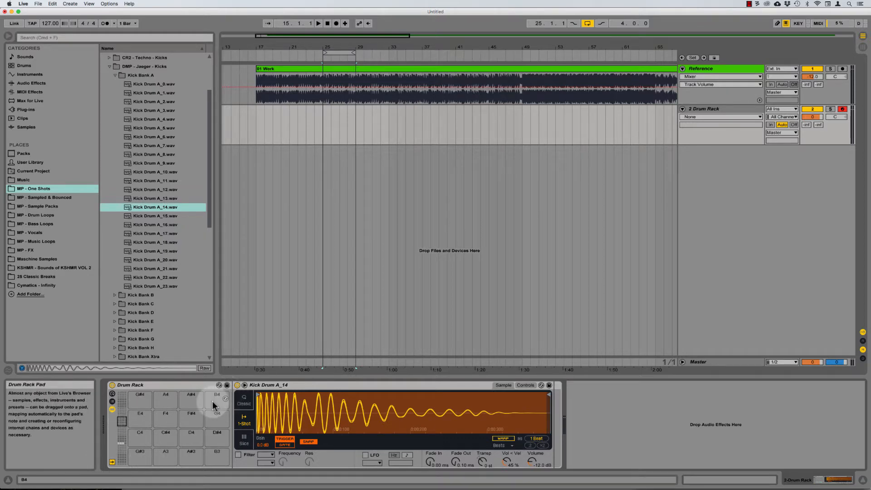
Step: Create an empty four-bar MIDI clip at bar 25 on the Drum Rack track and open it
click(323, 136)
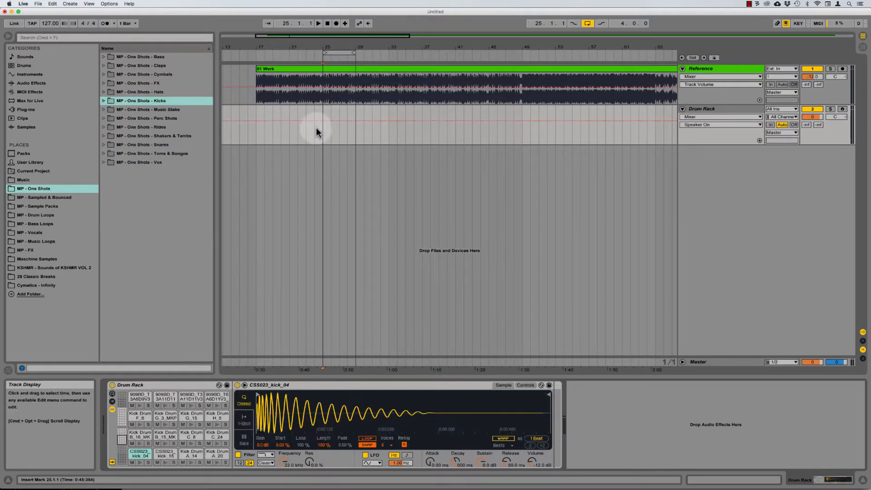
drag(323, 132, 347, 132)
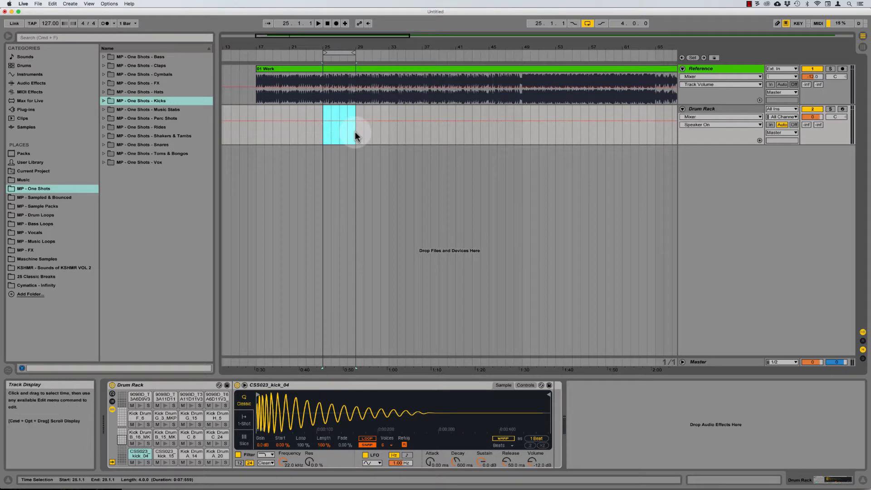
key(super+shift+m)
double_click(328, 108)
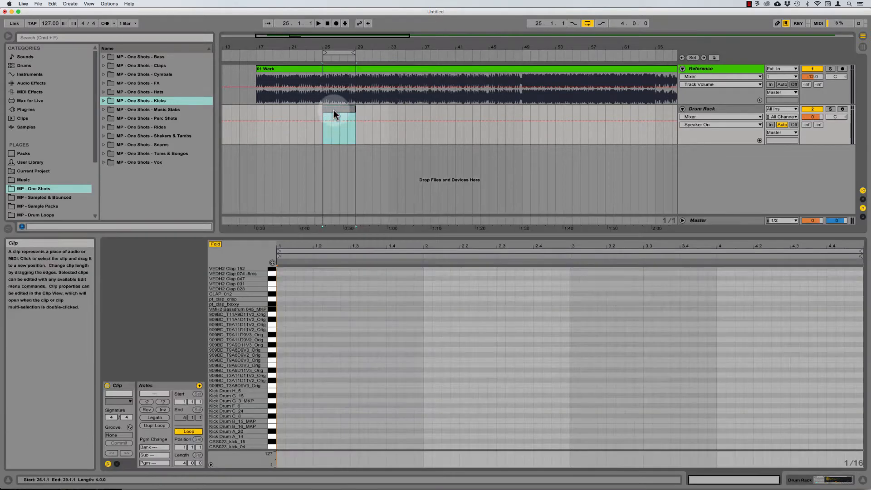
click(229, 318)
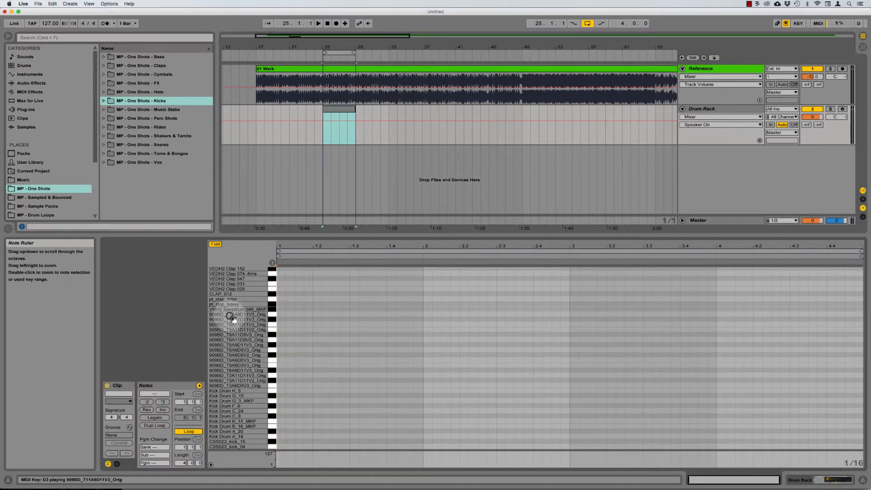
Step: Set a fixed 1/4 grid, loop the first bar, and draw a C1 kick at 1.1
right_click(320, 384)
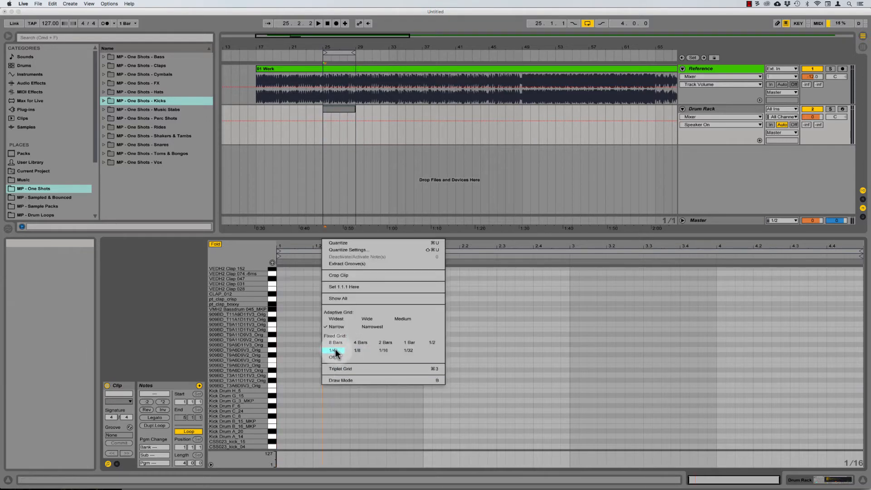
click(334, 351)
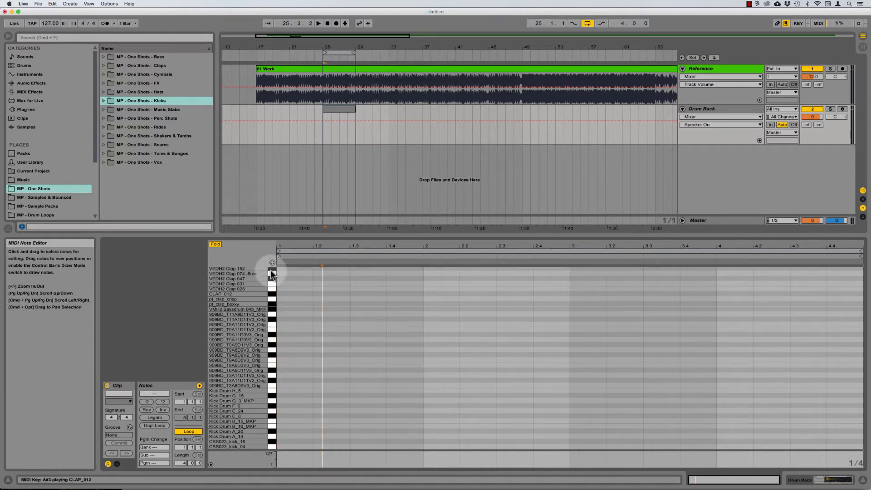
drag(296, 248, 296, 275)
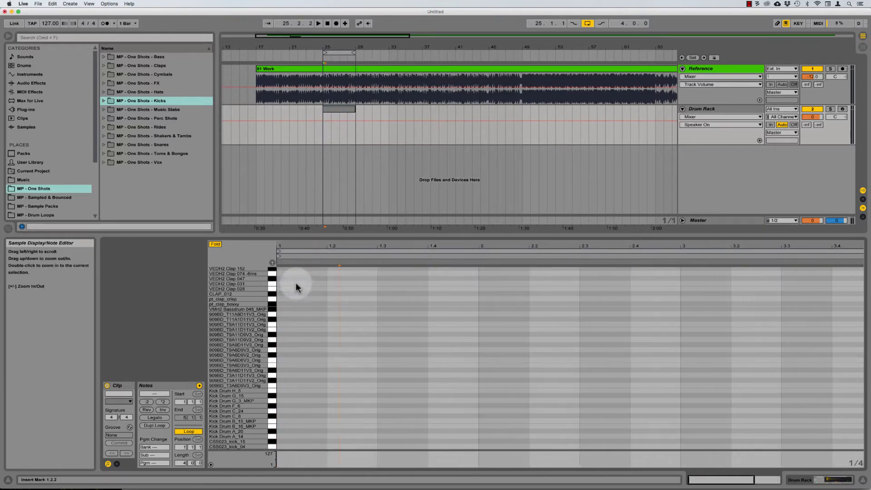
click(280, 373)
drag(416, 381, 474, 384)
key(super+l)
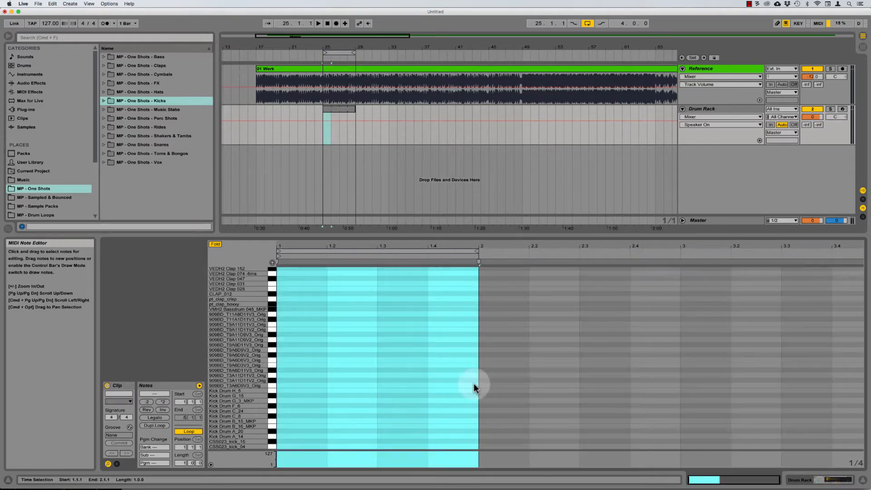
click(379, 397)
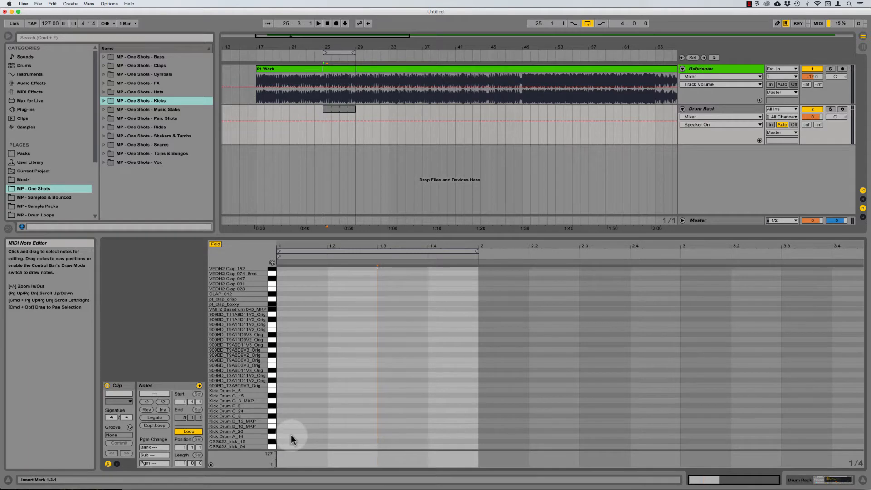
key(b)
click(296, 447)
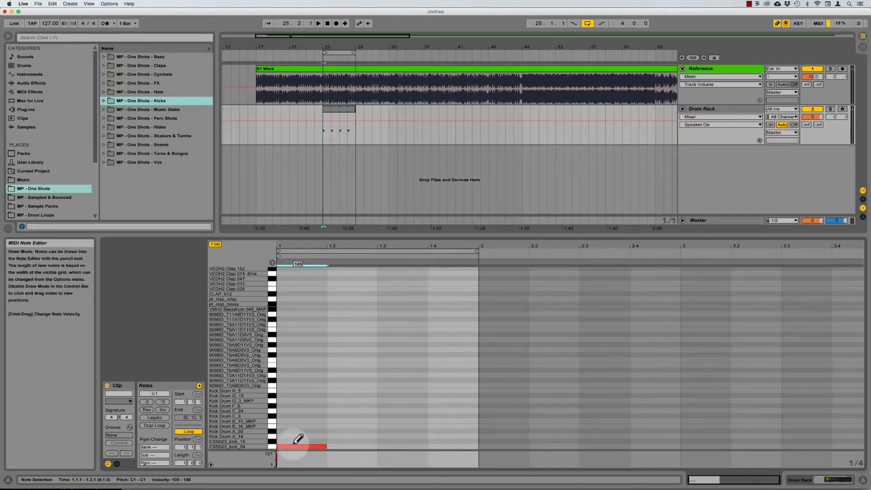
Step: Draw four quarter-note kicks at velocity 127 on the C1 row, play the loop and select them
mouse_move(294, 434)
mouse_down()
mouse_move(293, 417)
mouse_move(349, 393)
mouse_move(457, 383)
mouse_up()
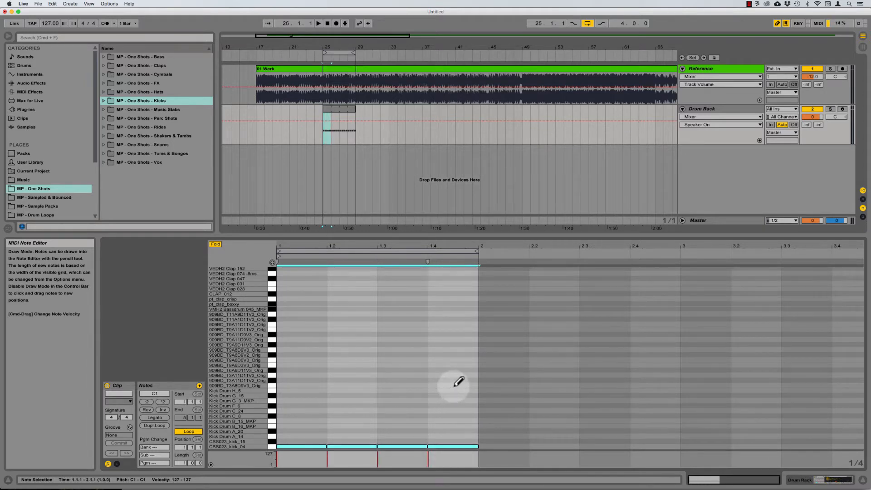
key(b)
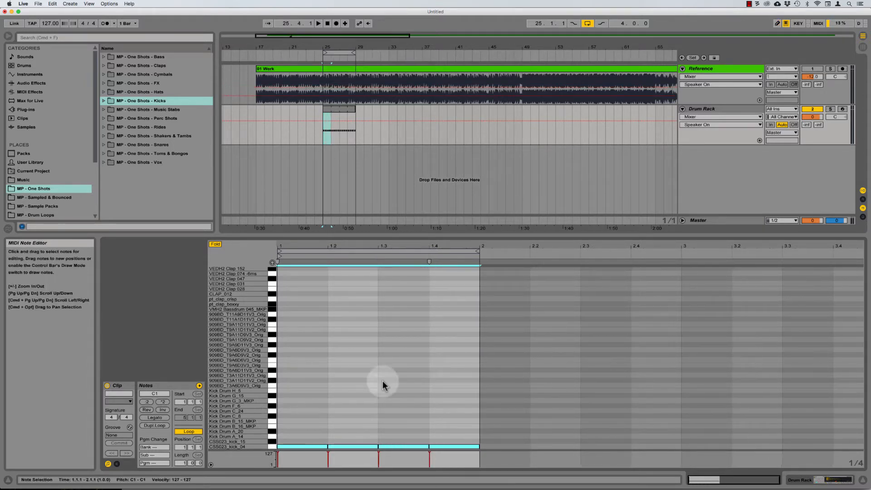
key(space)
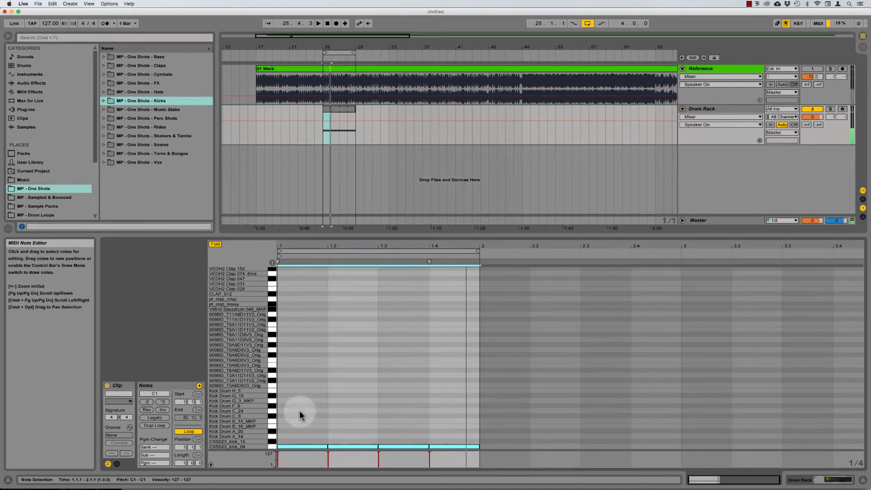
drag(300, 412, 458, 469)
Step: Deactivate the kicks, move them to the CSS023_kick_15 row, reactivate and play them
key(0)
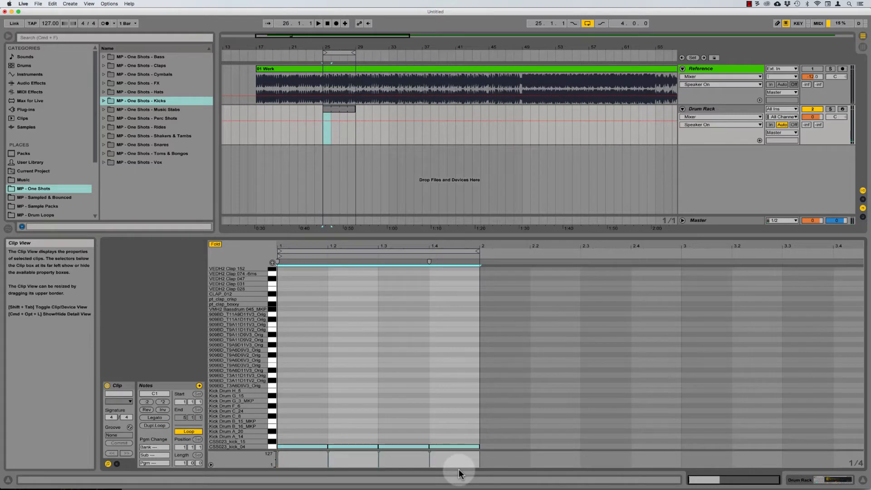
drag(320, 445, 320, 443)
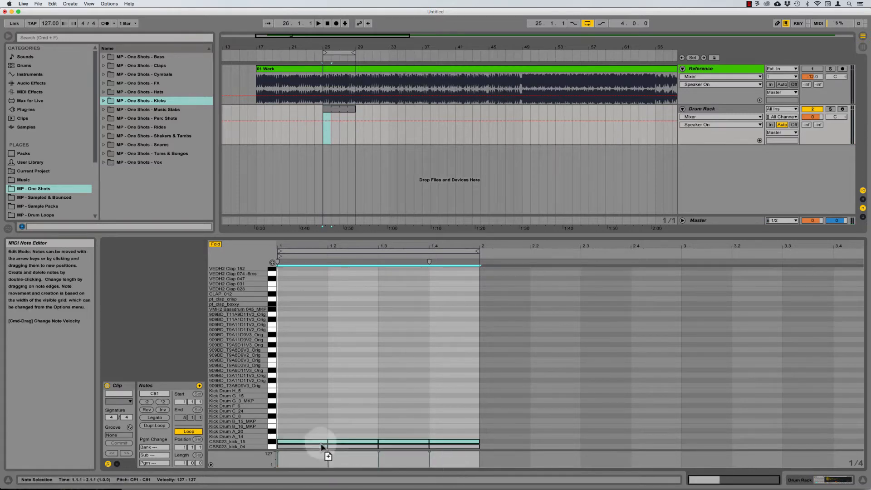
key(0)
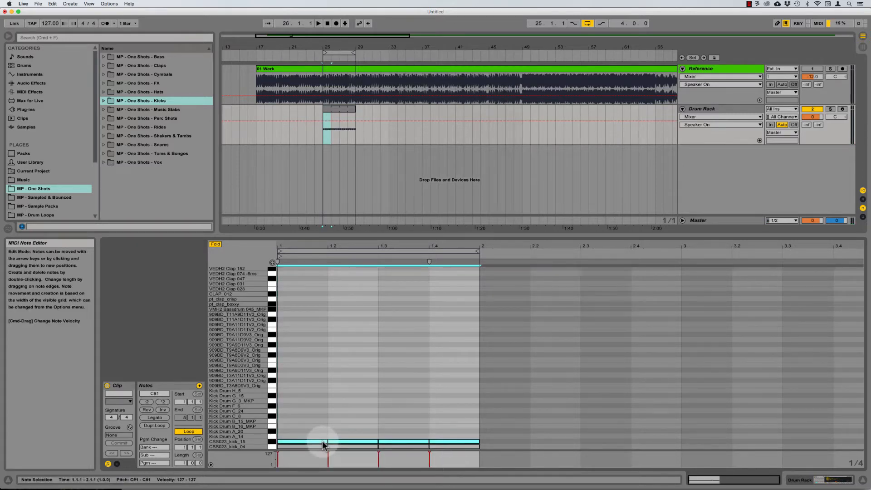
click(324, 438)
drag(301, 422, 433, 444)
key(space)
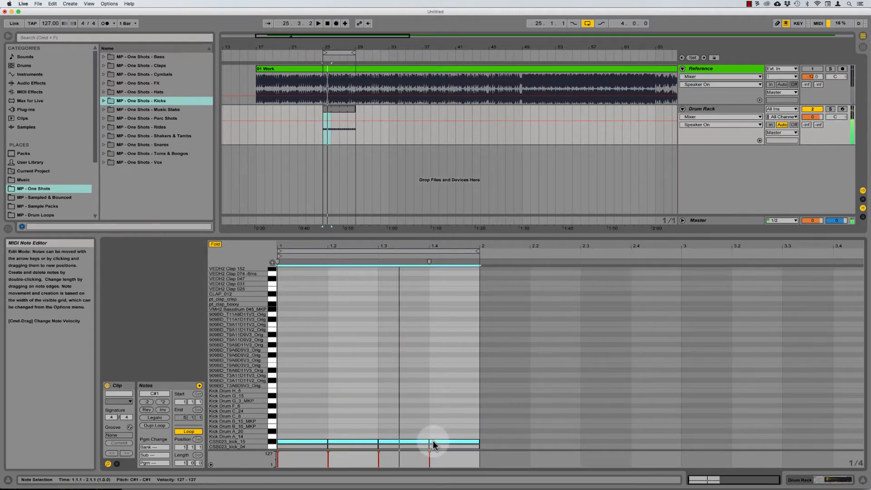
Step: Delete the Kick Drum A_14 kicks and step a copy up through lanes to Kick Drum G_3_MKP
key(Up)
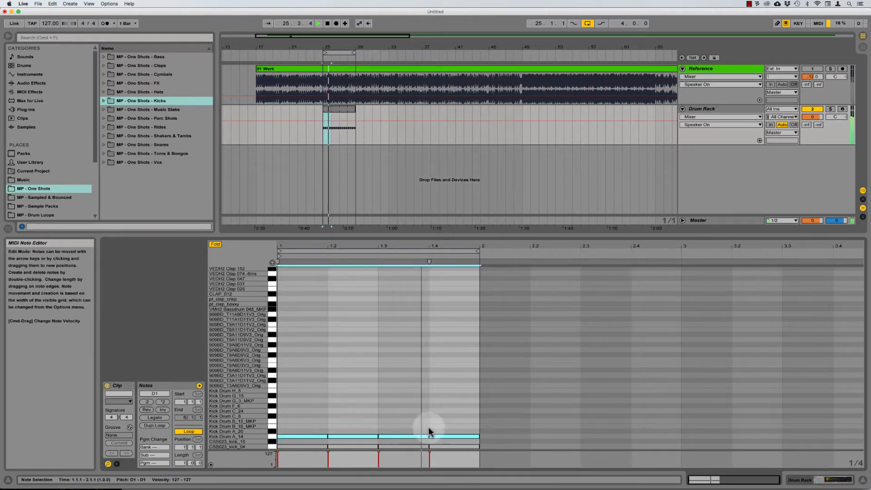
key(space)
drag(301, 426, 403, 431)
key(Delete)
key(0)
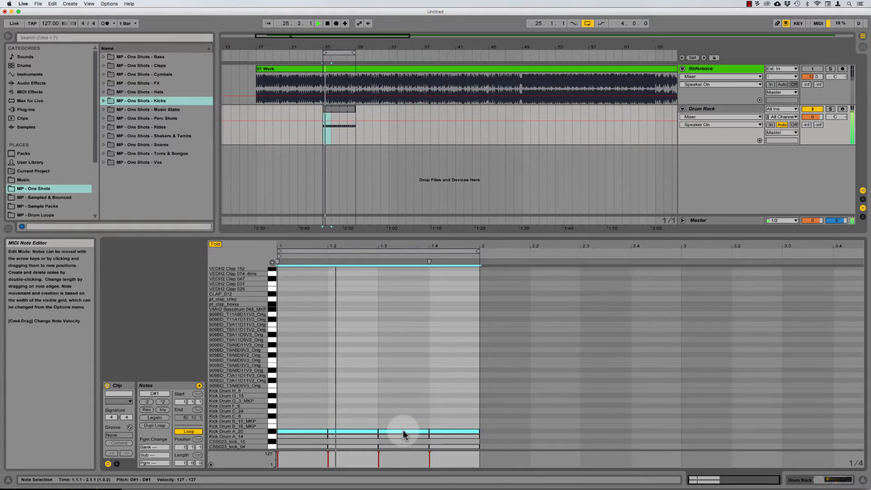
key(Up)
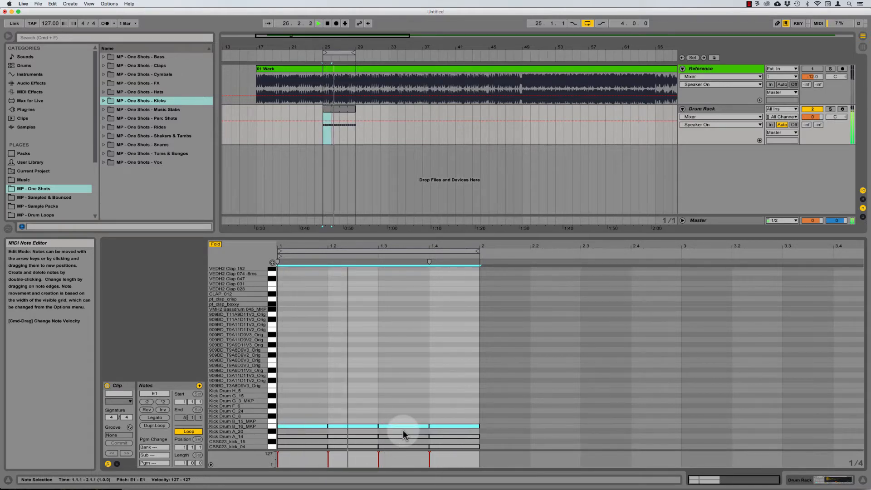
key(Down)
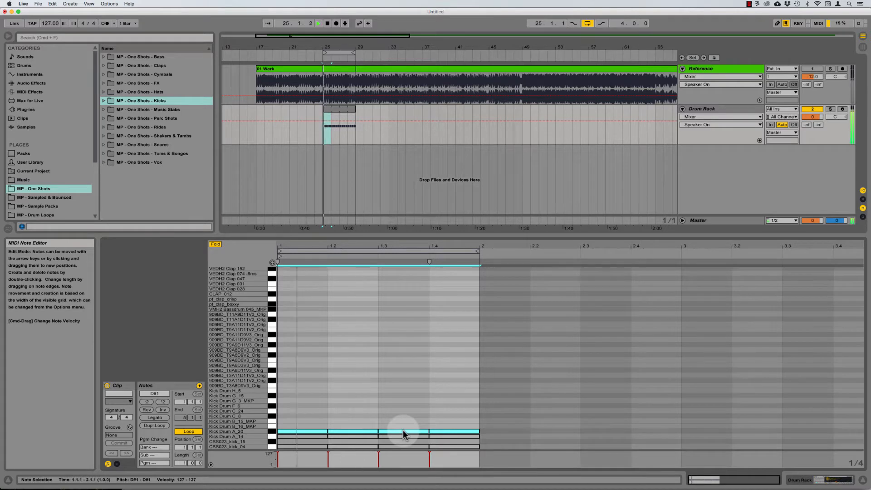
key(Up)
key(Up)
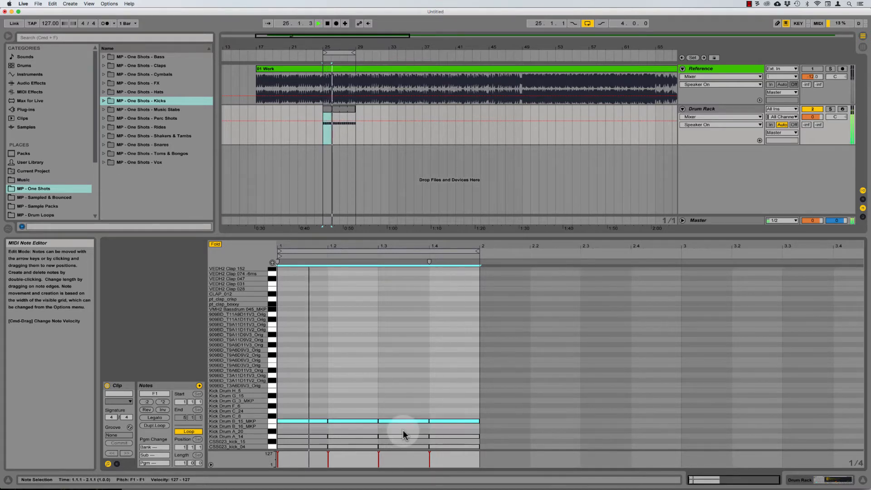
key(Up)
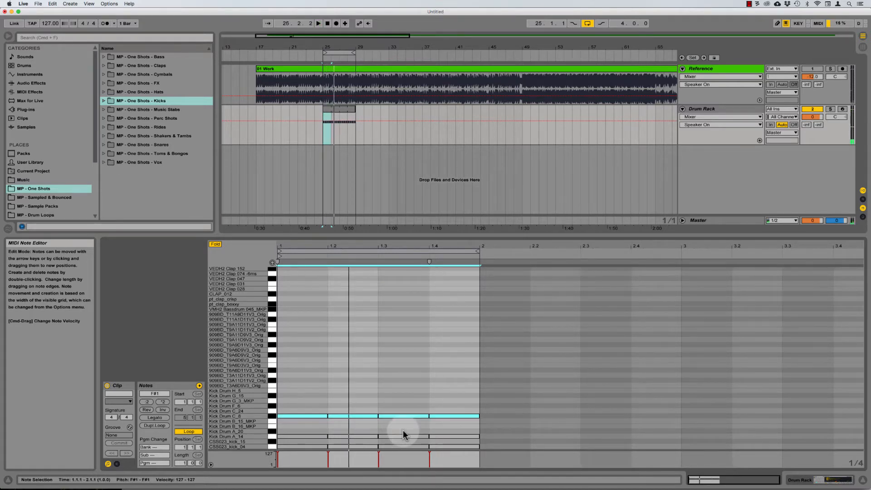
key(Up)
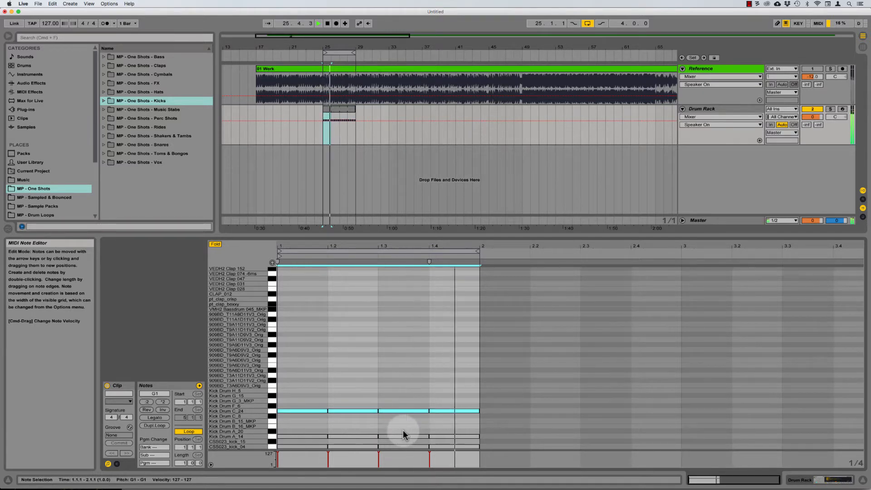
key(Up)
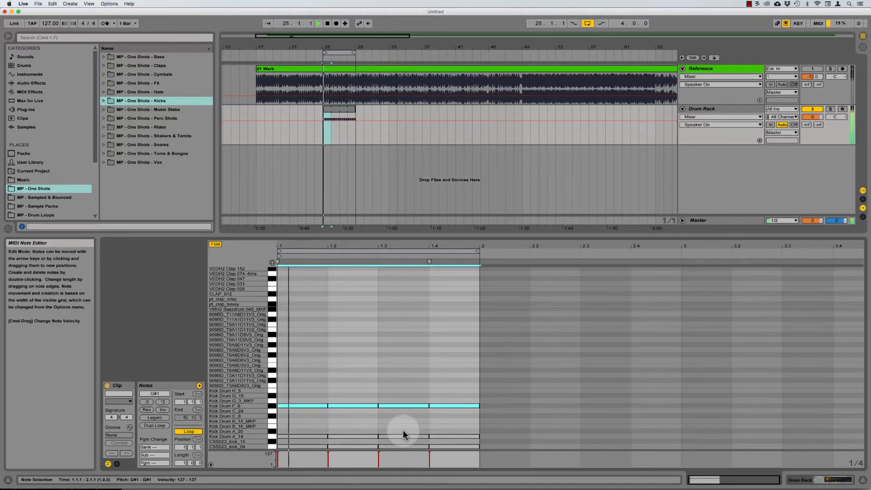
key(Up)
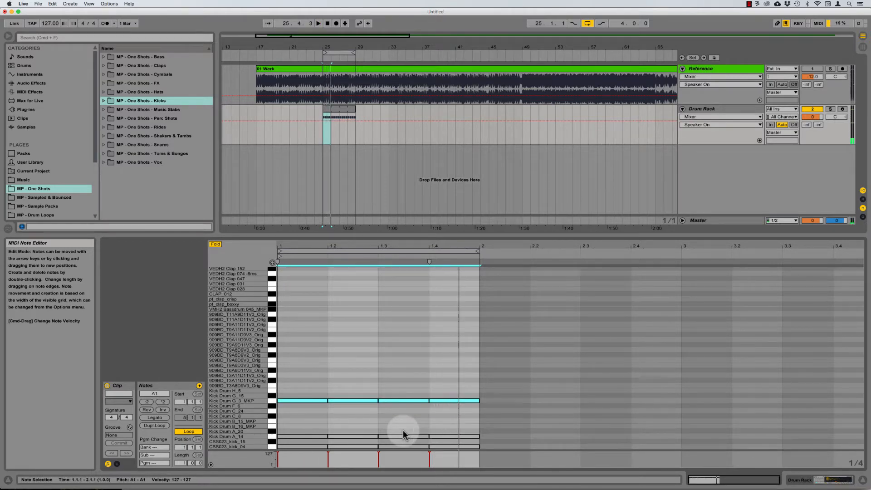
Step: Audition the kicks on the Kick Drum G_15, H_5 and 909BD_T3A6D9V3_Orig lanes
key(space)
drag(304, 389, 443, 423)
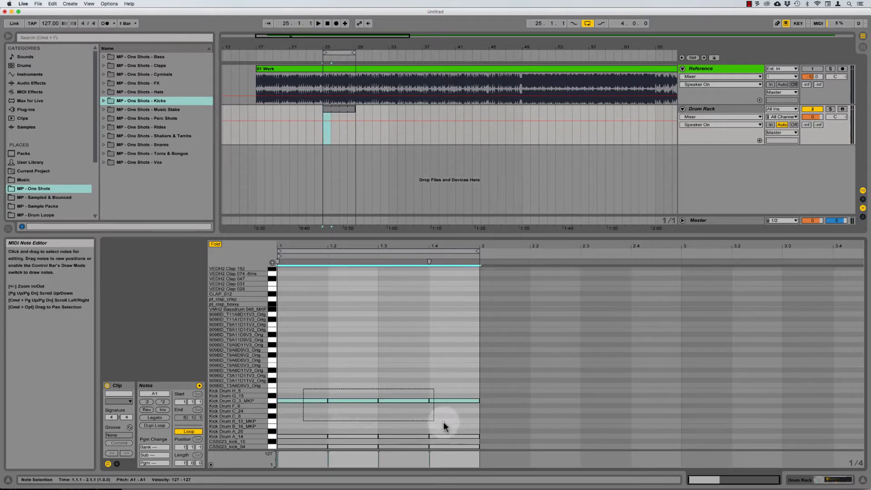
drag(311, 402, 310, 397)
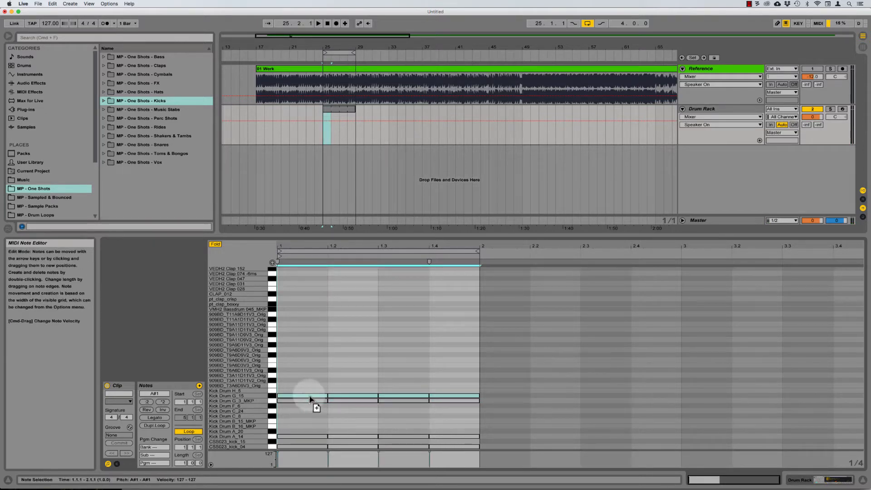
key(space)
key(Up)
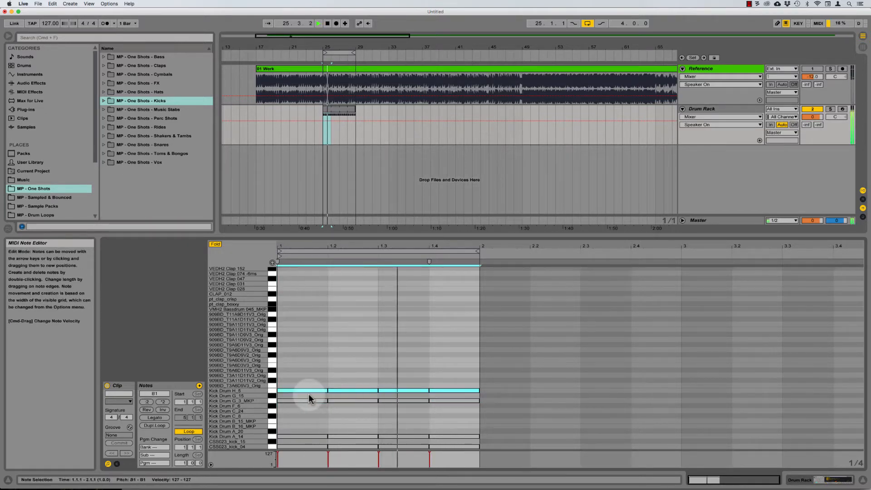
key(space)
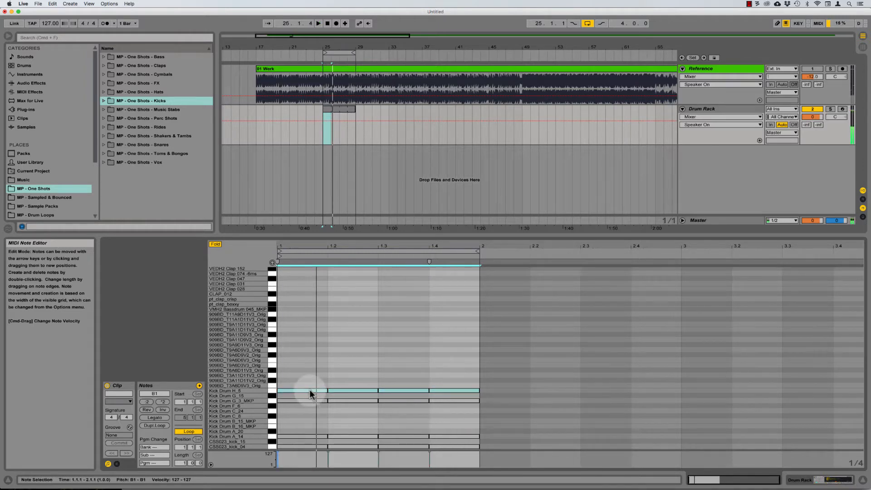
key(Up)
key(space)
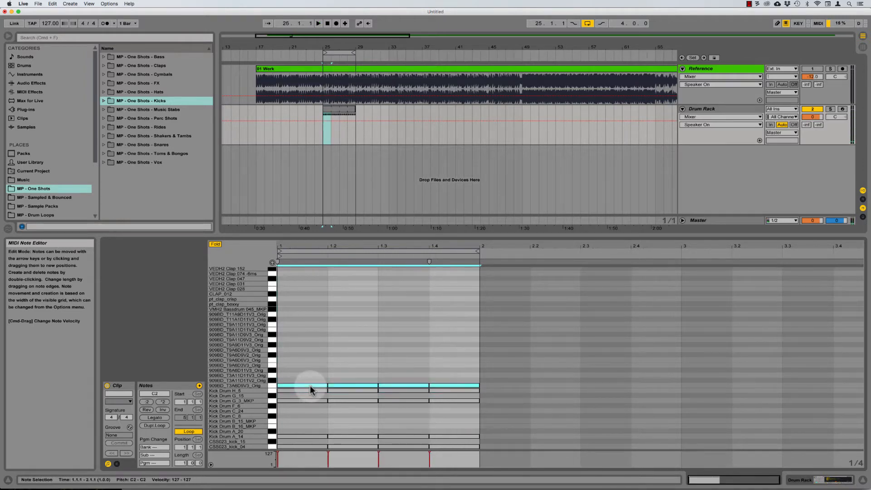
key(Up)
key(Up)
key(Up)
key(Up)
key(Up)
key(Up)
key(Up)
key(Up)
key(Up)
key(Up)
key(Up)
key(Up)
Step: Copy the kicks up to D3, then delete the trial C#3 and D#3 copies and stop playback
key(Up)
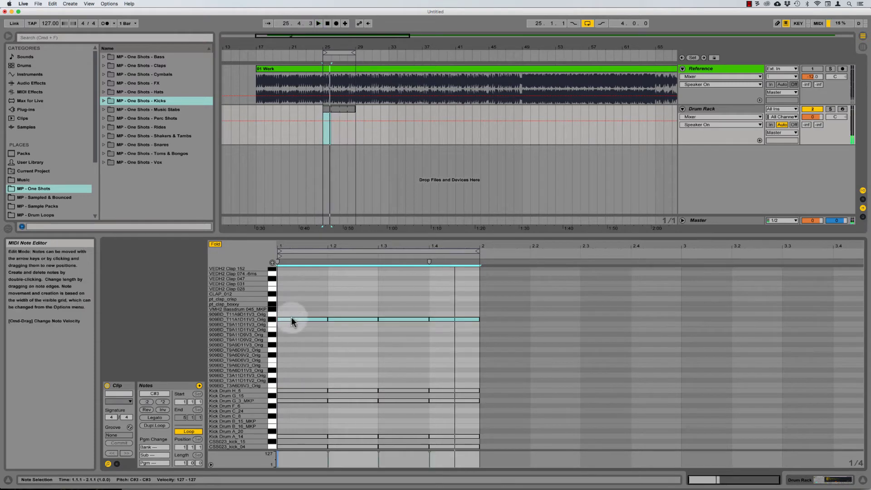
drag(291, 319, 293, 313)
key(Up)
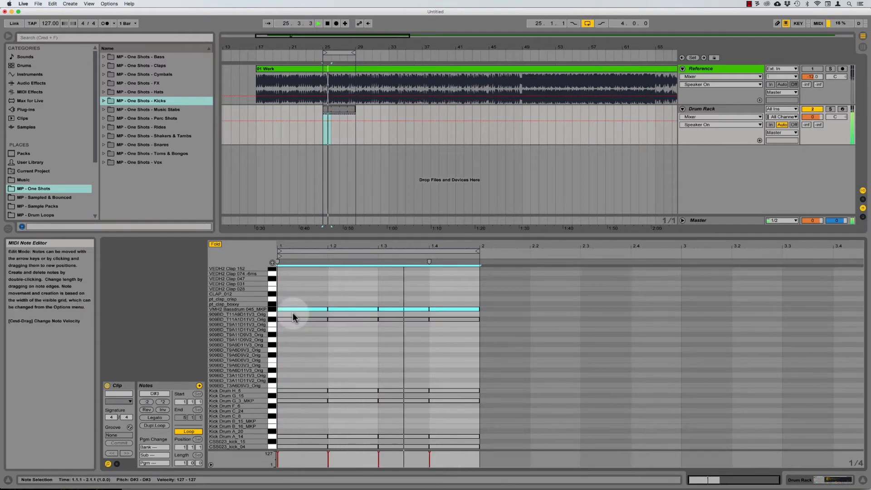
key(Down)
key(Down)
key(Up)
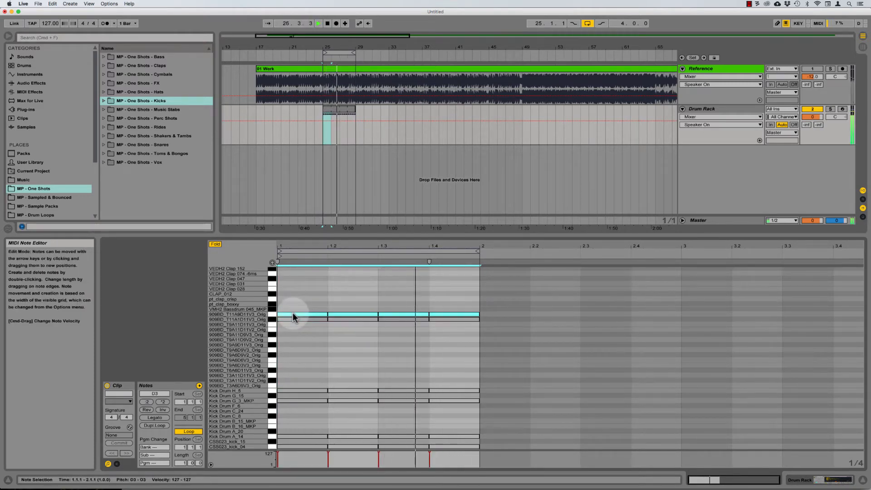
click(271, 320)
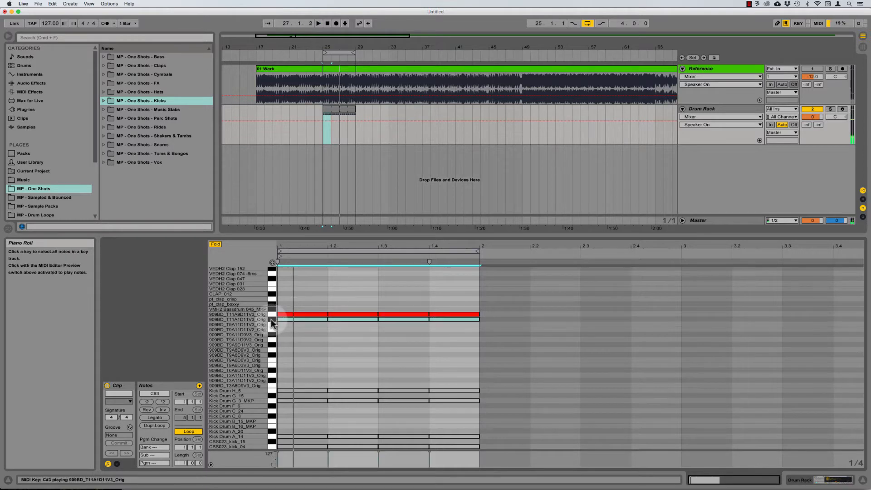
key(Delete)
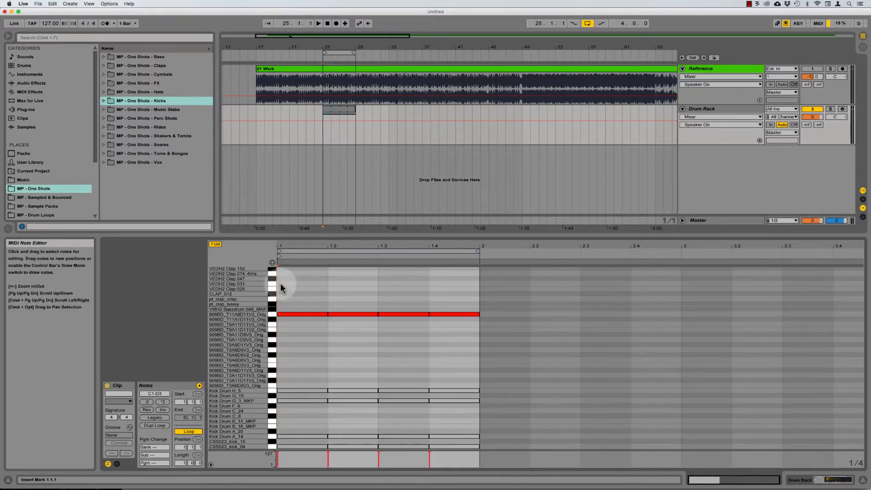
drag(281, 283, 455, 350)
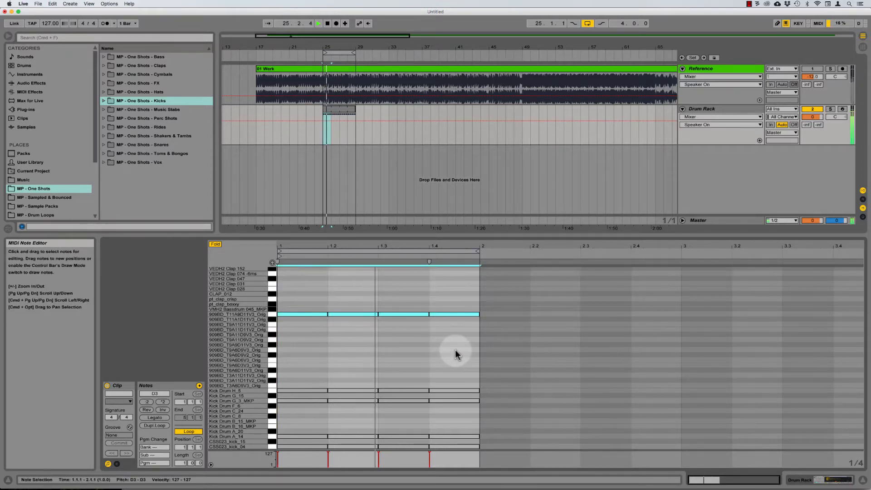
click(257, 320)
drag(294, 313, 297, 309)
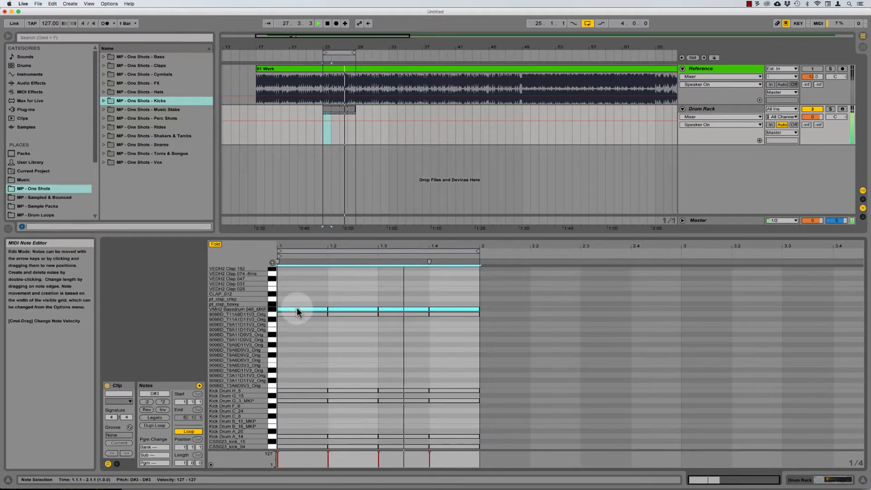
key(Delete)
key(space)
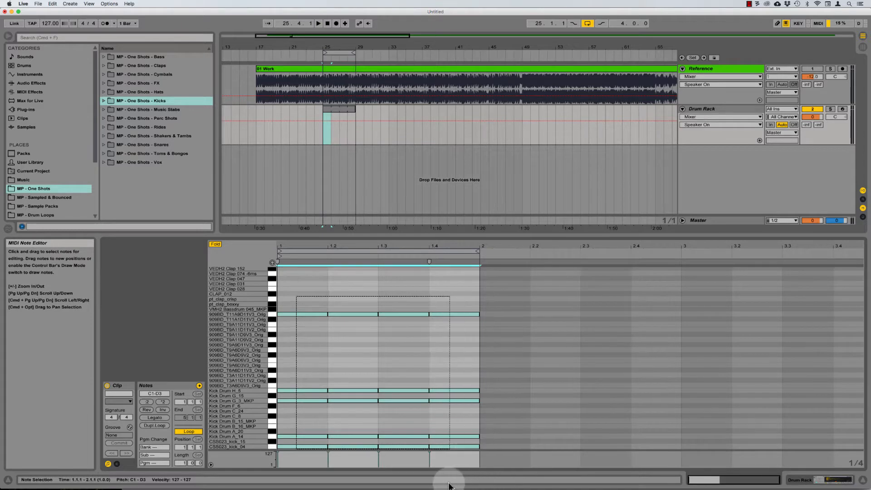
Step: Audition the stacked kick layers and remove the Kick Drum H_5 notes
click(311, 300)
drag(303, 294, 455, 345)
key(space)
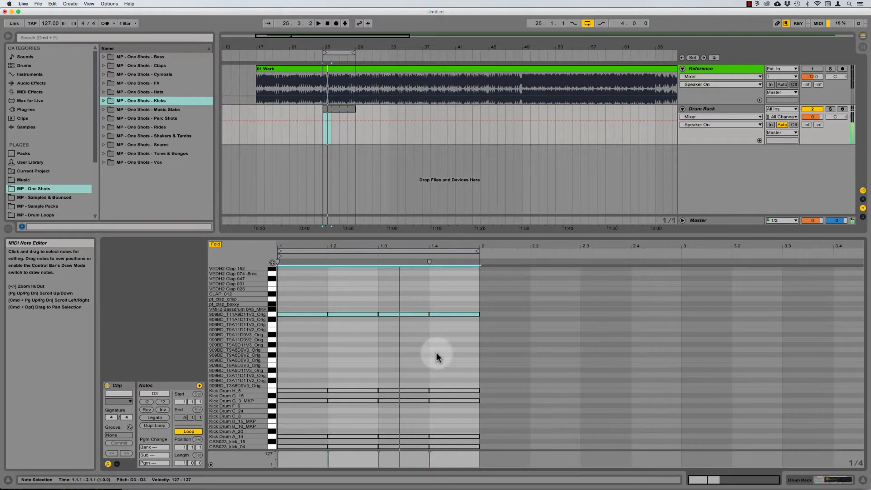
click(273, 390)
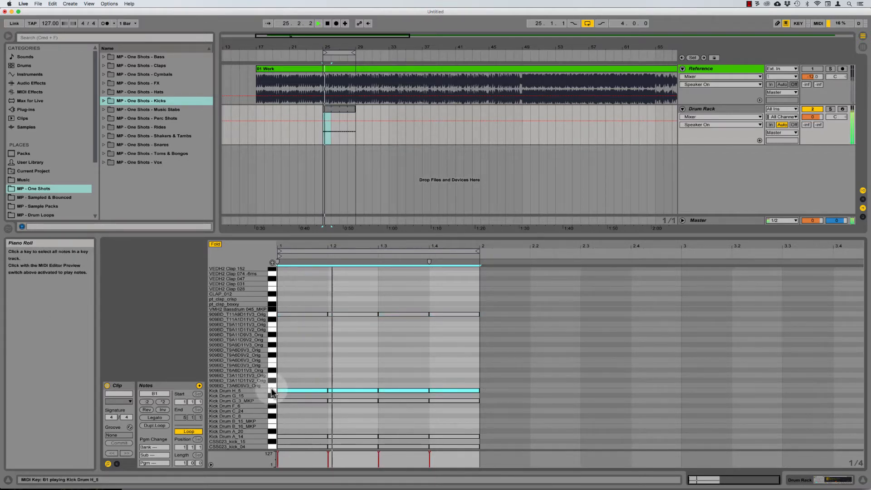
key(space)
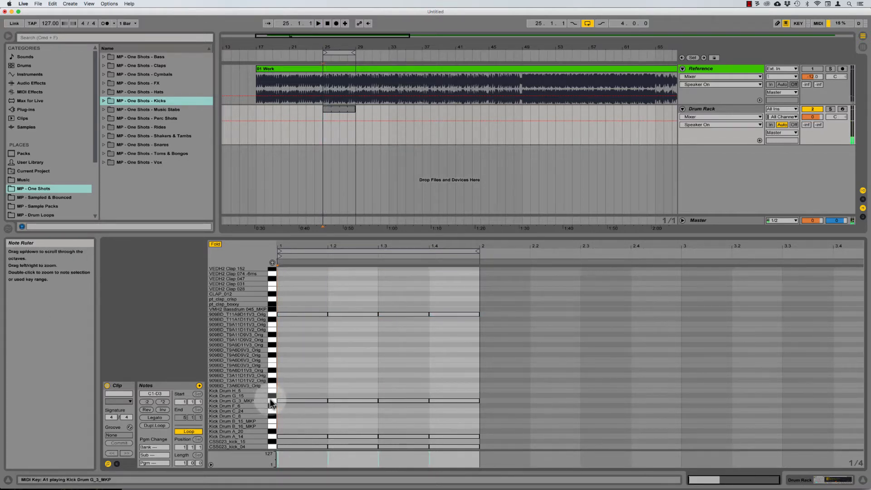
click(273, 402)
key(space)
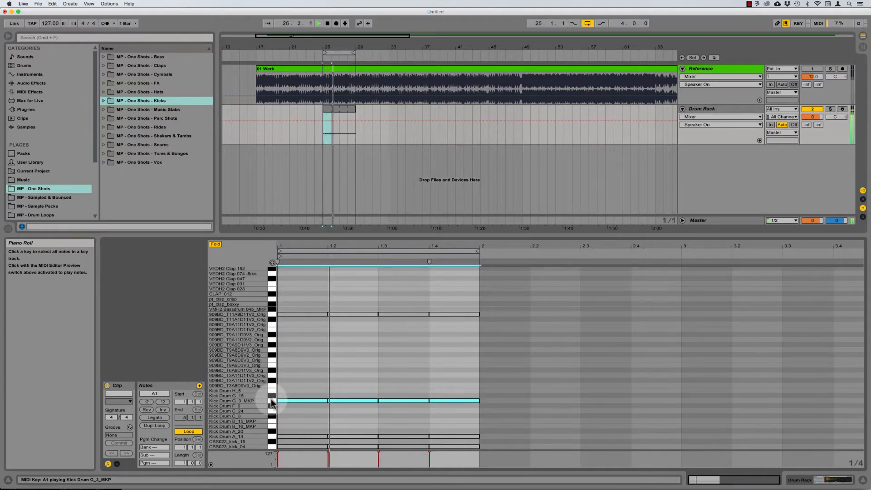
Step: Delete the Kick Drum A_14 and CSS023_kick_04 kick notes
click(271, 436)
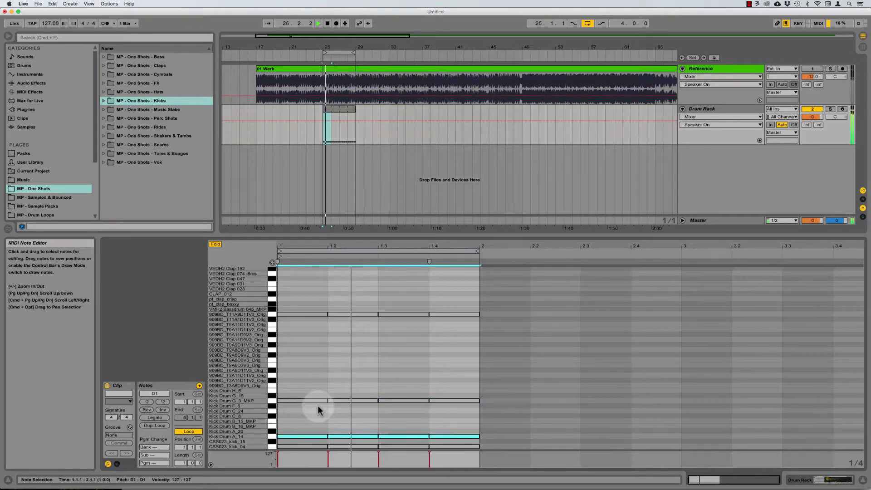
click(269, 314)
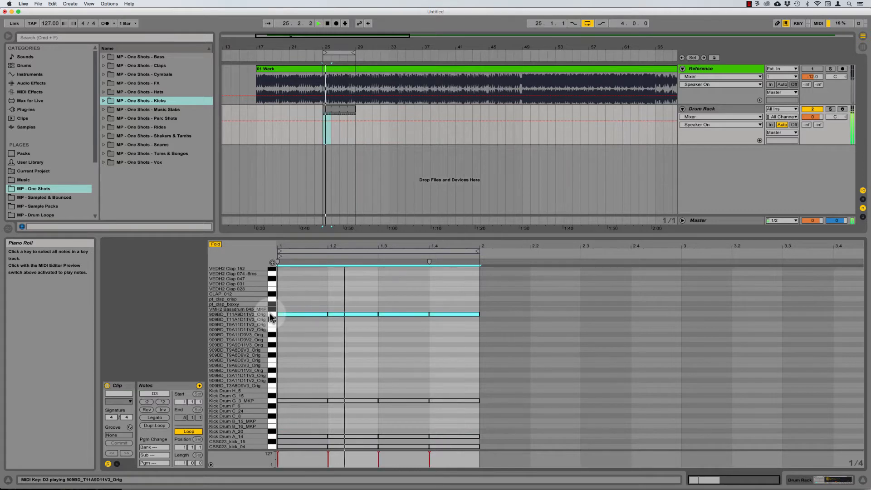
click(272, 438)
key(Delete)
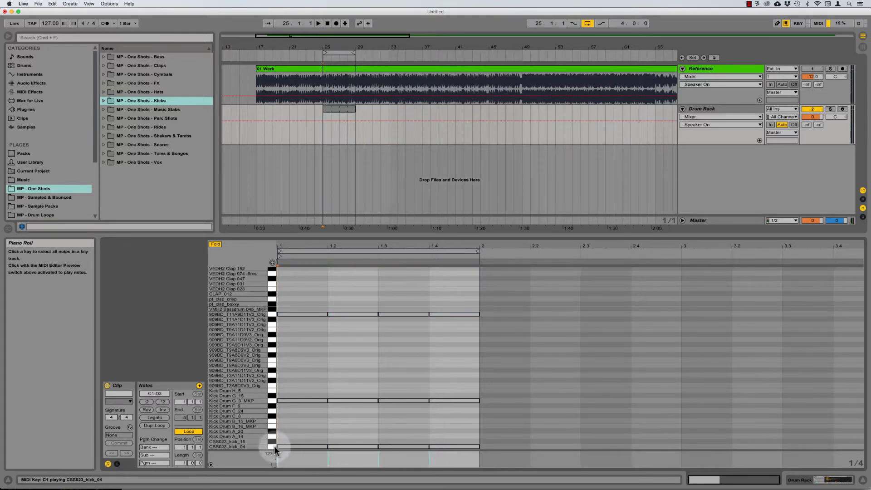
key(space)
click(275, 446)
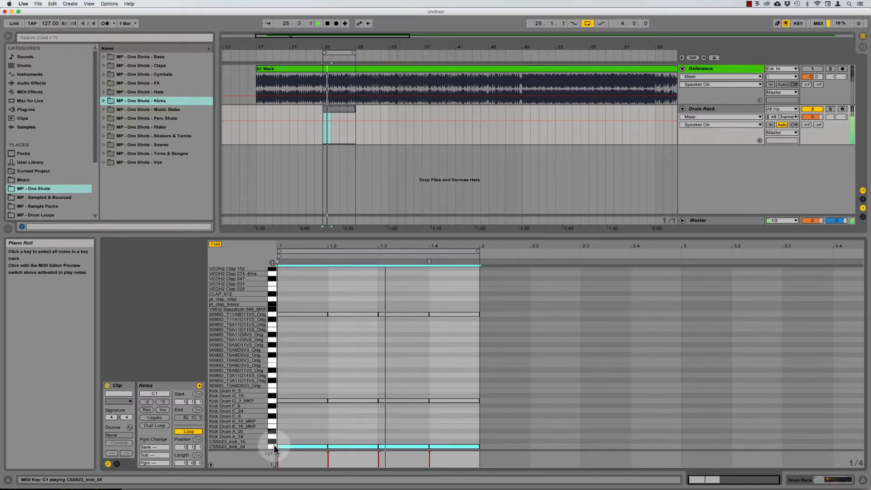
key(Delete)
Step: Audition the remaining 909BD and Kick Drum G_3_MKP kick layers together
key(space)
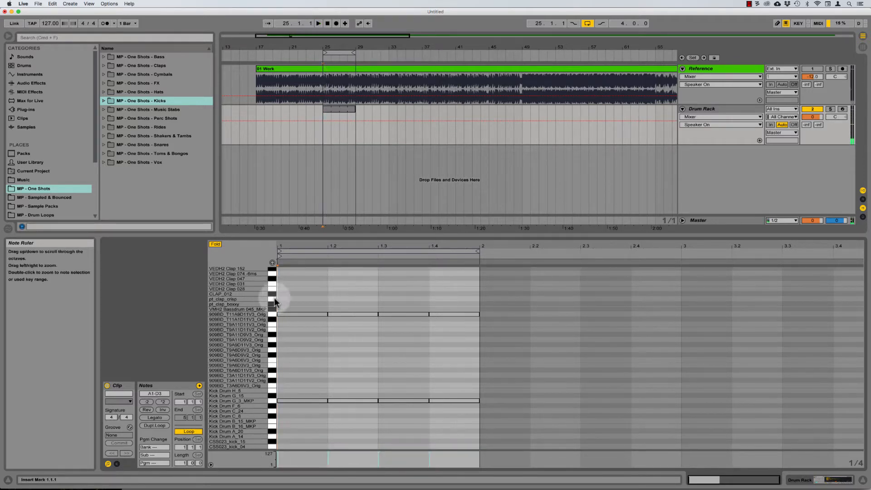
key(space)
click(273, 314)
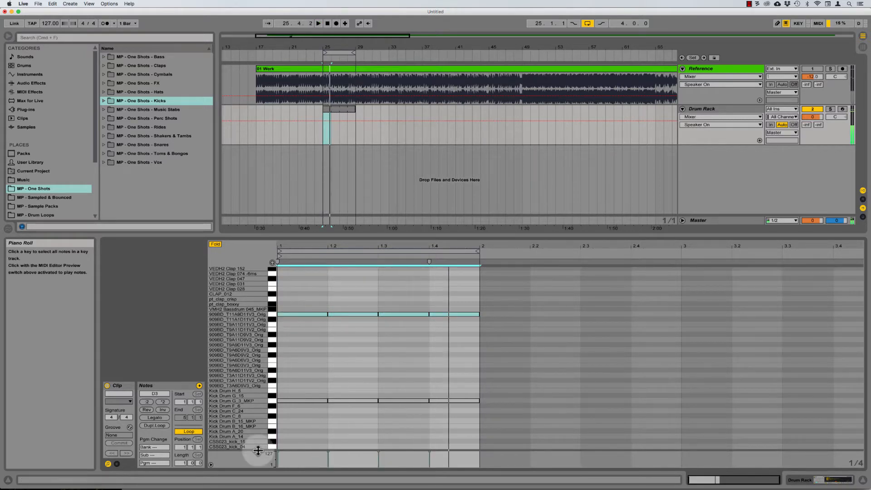
click(271, 401)
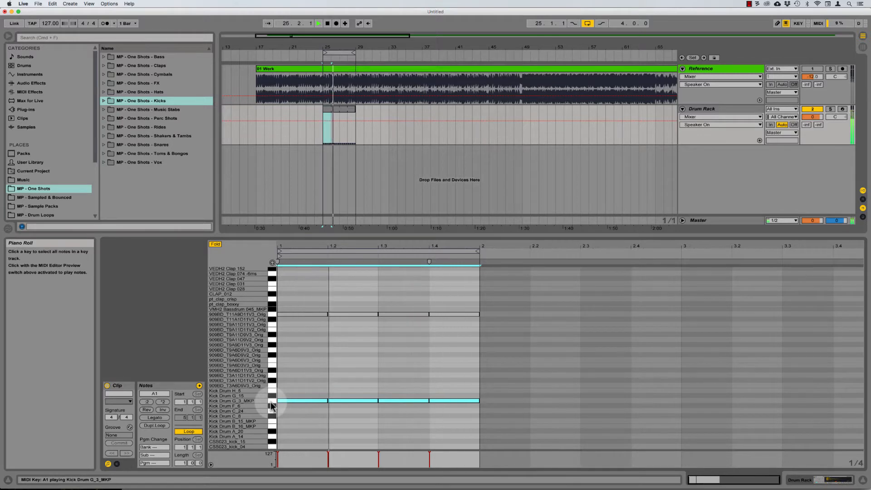
key(space)
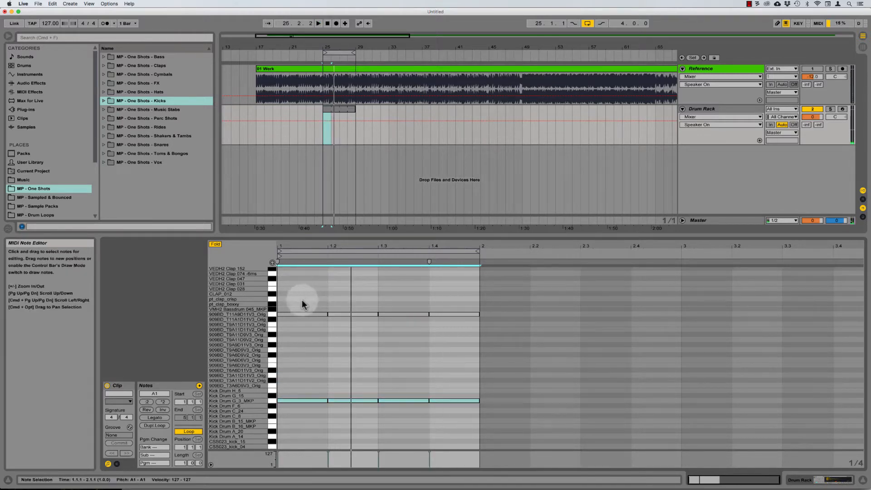
click(303, 368)
drag(295, 290, 424, 347)
click(383, 294)
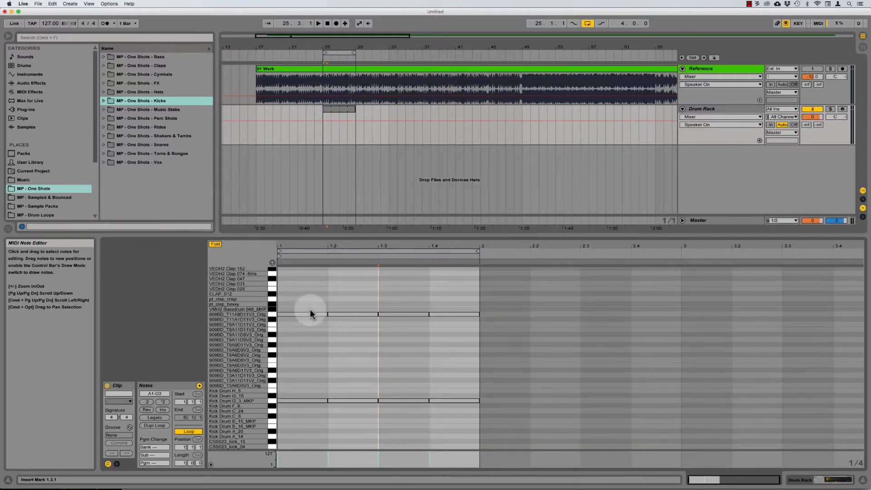
Step: Copy the four 909BD kick notes onto the pt_clap_boxxy row
scroll(307, 312, up, 2)
drag(301, 319, 450, 358)
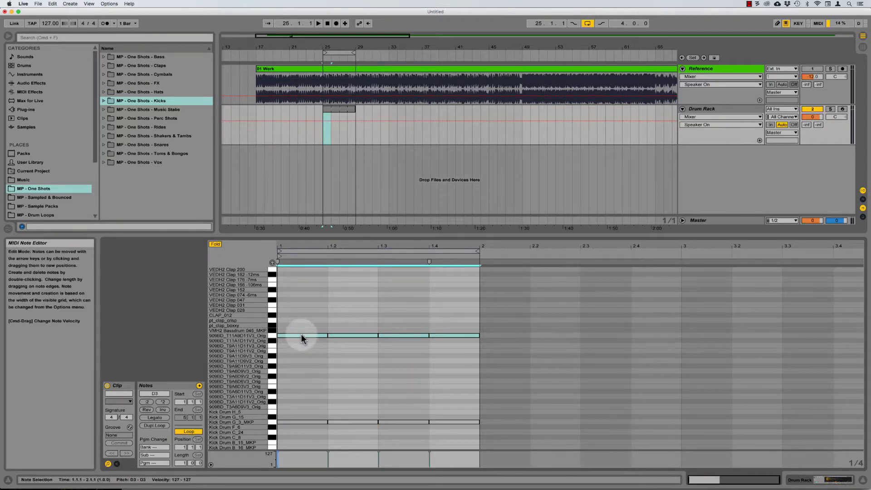
drag(301, 335, 307, 328)
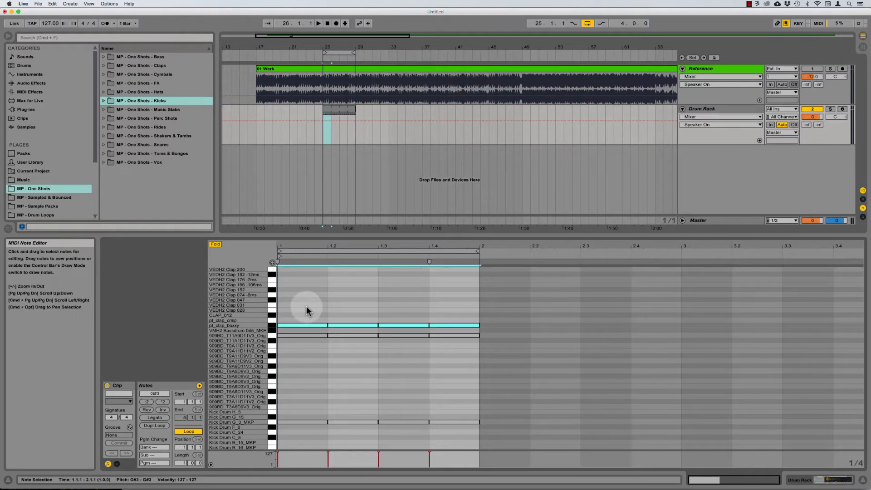
scroll(301, 313, up, 2)
key(space)
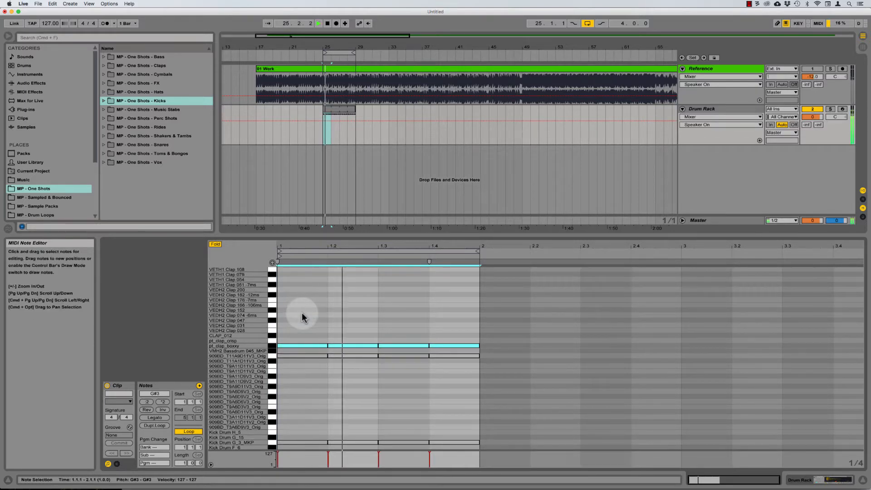
Step: Delete the clap notes on beats 1.1 and 1.3, keeping claps on 1.2 and 1.4
click(305, 336)
click(307, 346)
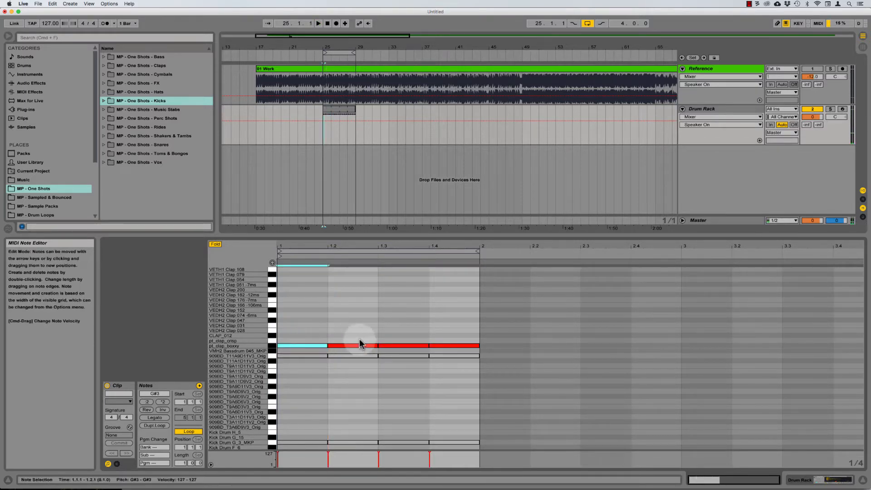
key(Delete)
click(396, 346)
key(Delete)
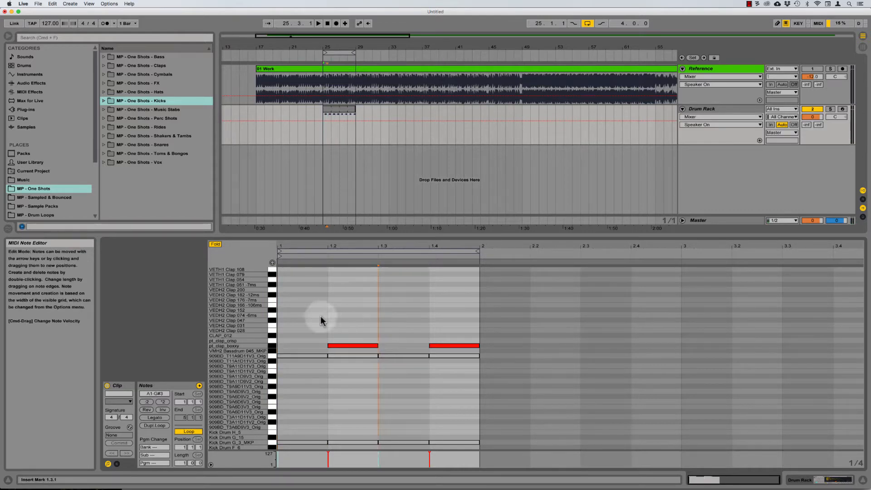
Step: Audition the kick-and-clap pattern starting from beat 1.2
click(339, 298)
click(459, 304)
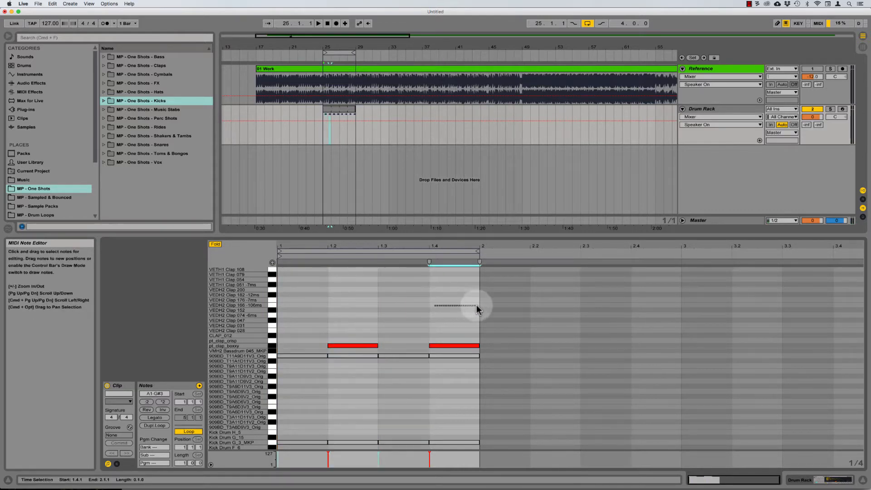
click(305, 292)
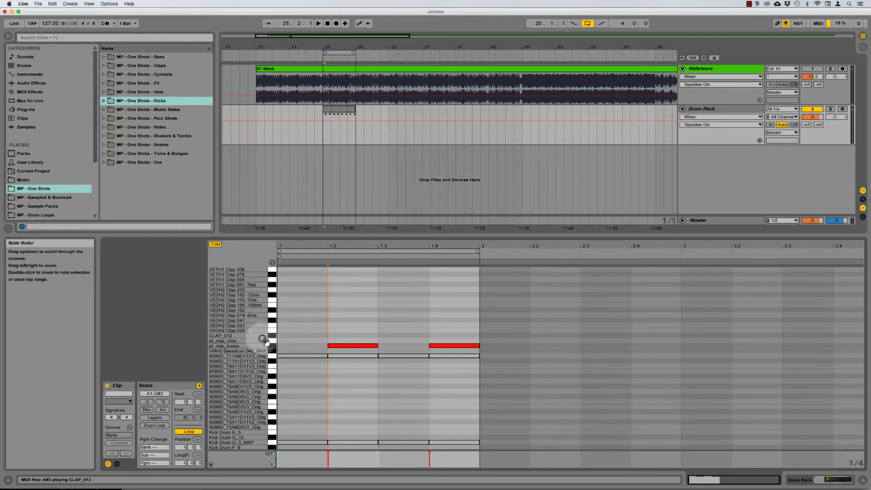
scroll(295, 353, down, 3)
drag(298, 403, 464, 430)
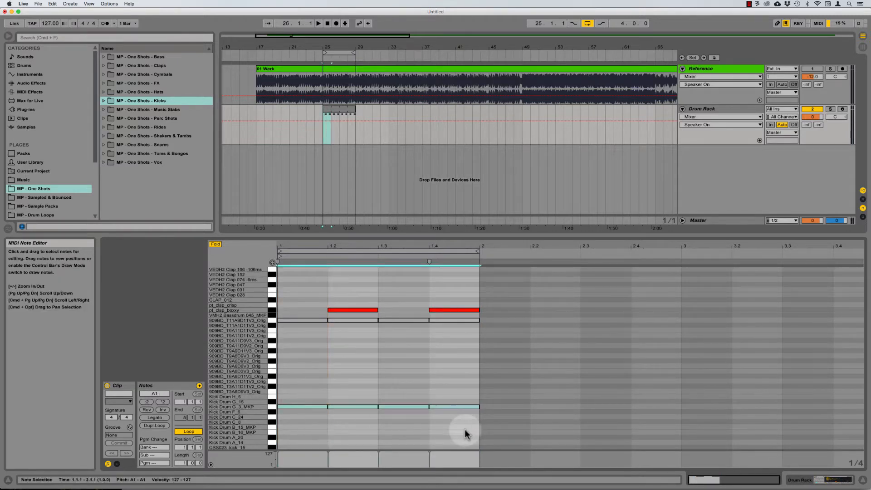
scroll(431, 350, up, 5)
click(311, 312)
key(space)
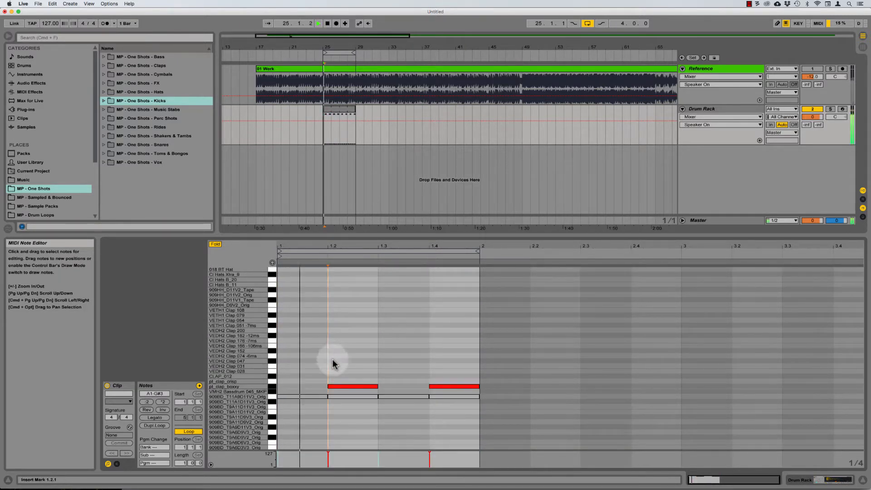
Step: Deactivate the pt_clap_boxxy claps and layer copies on pt_clap_crisp and VEDH2 Clap 074 -6ms
drag(337, 368, 454, 389)
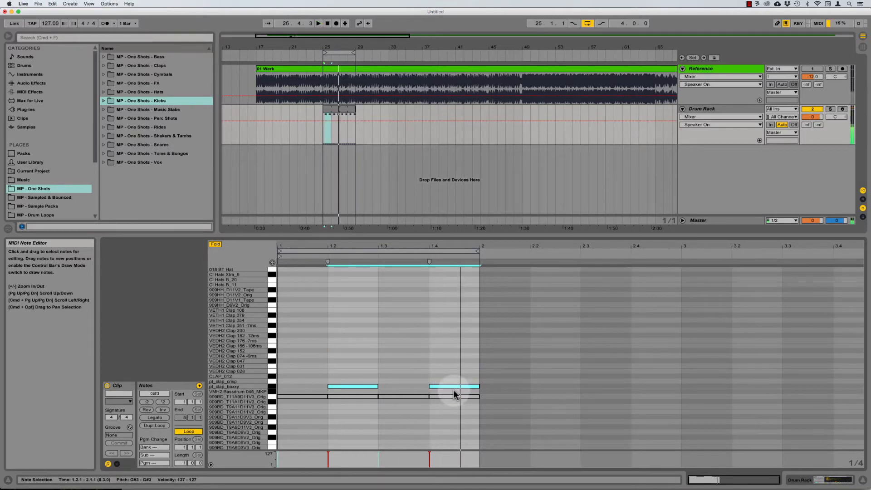
key(0)
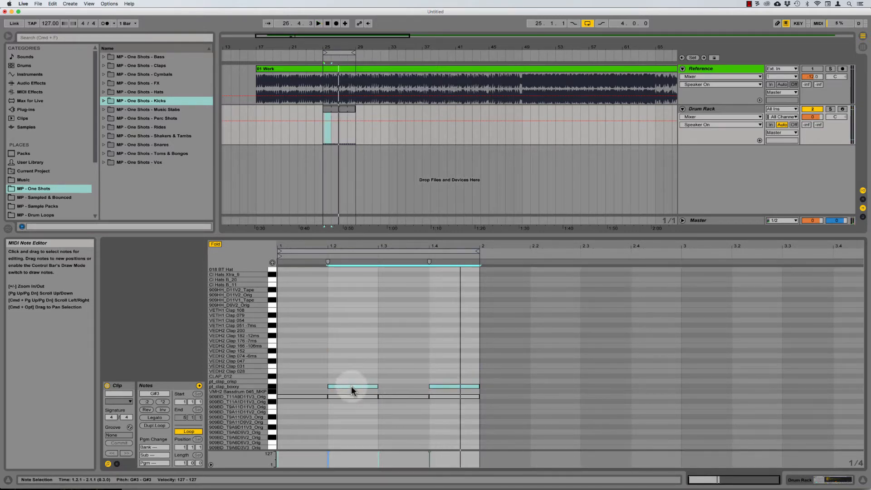
key(space)
drag(353, 389, 354, 384)
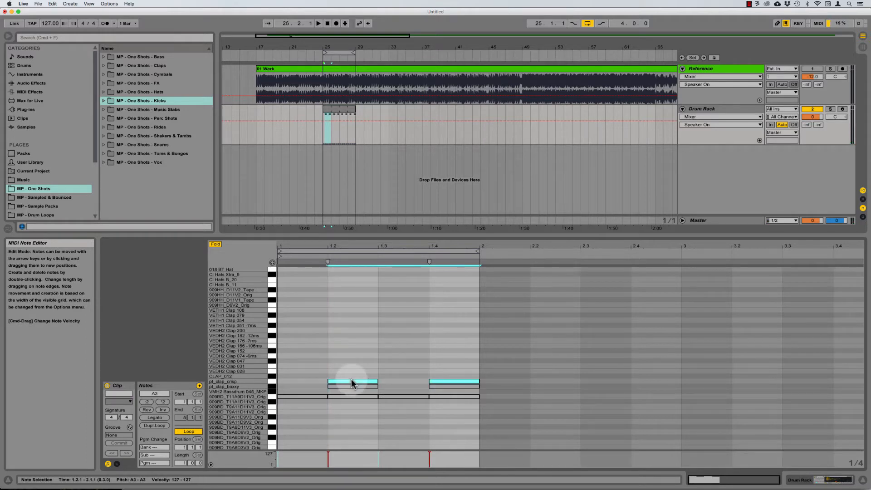
key(space)
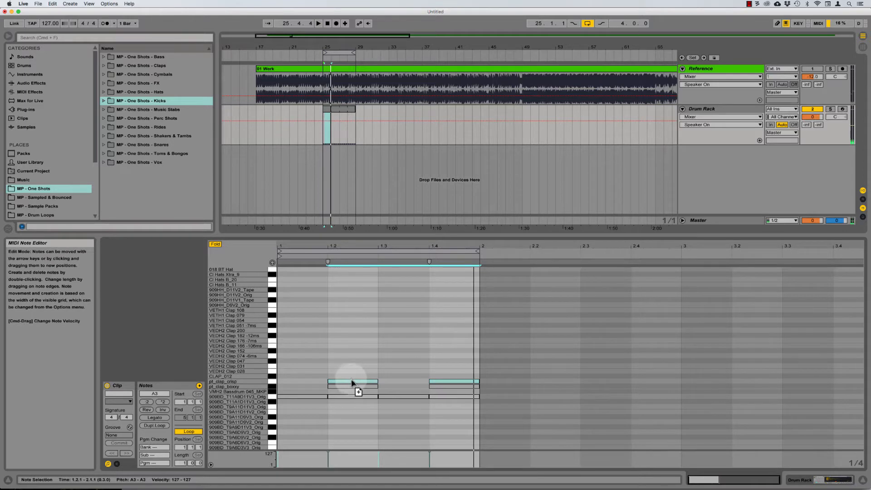
drag(350, 380, 352, 378)
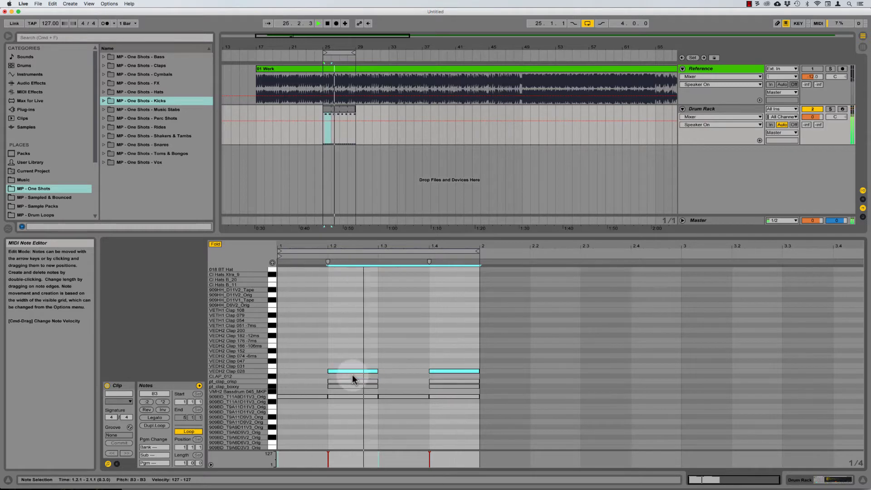
key(Up)
key(Up)
key(Up)
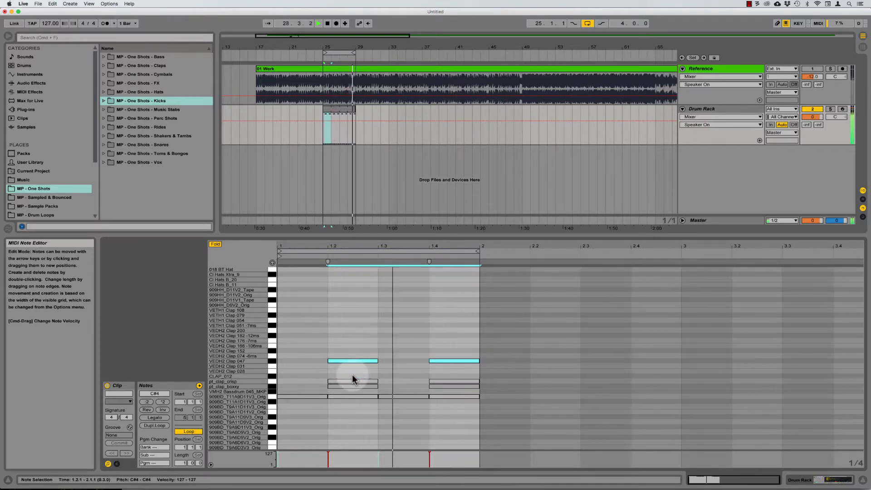
key(Up)
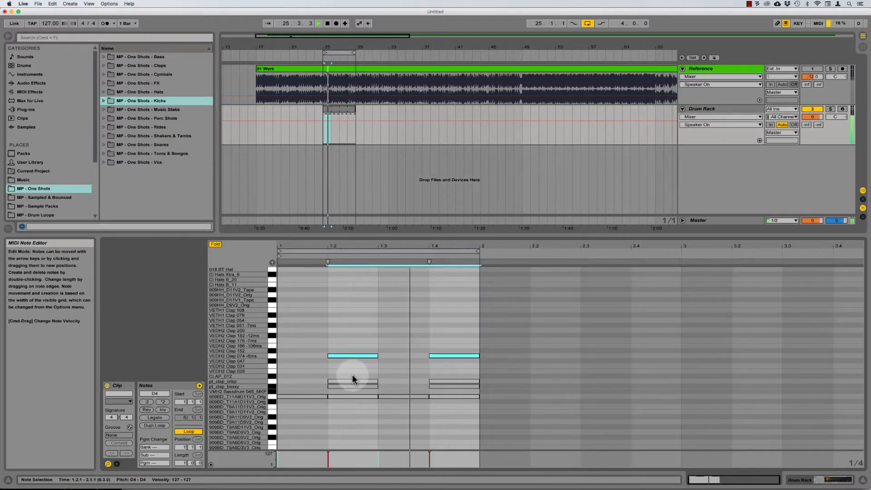
key(space)
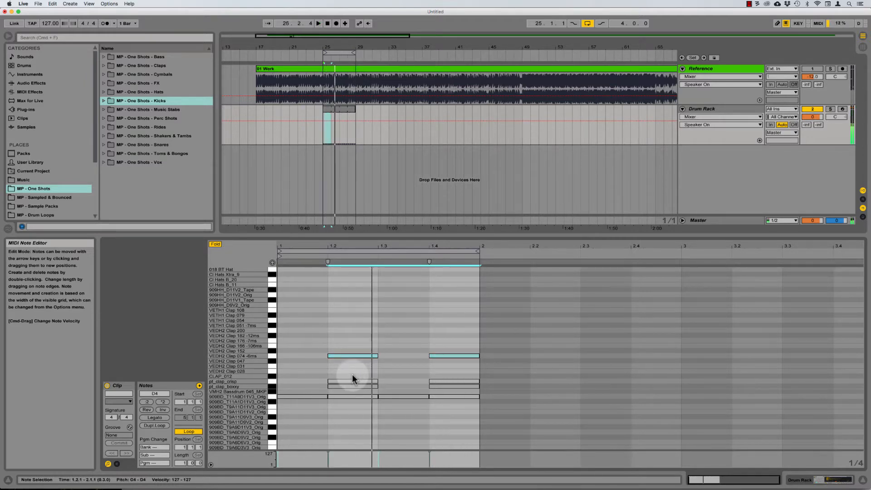
Step: Add another clap layer, moving the copy up to VEDH2 Clap 176 -7ms
drag(343, 354, 342, 350)
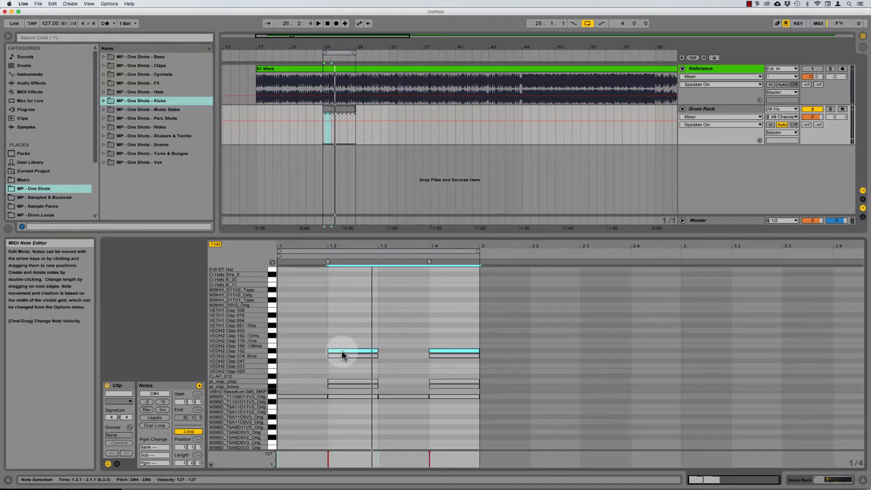
key(space)
key(Up)
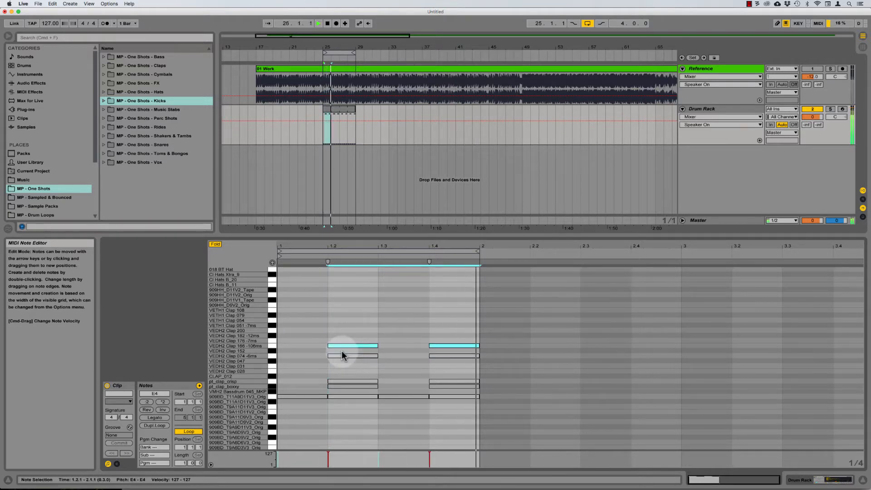
key(Up)
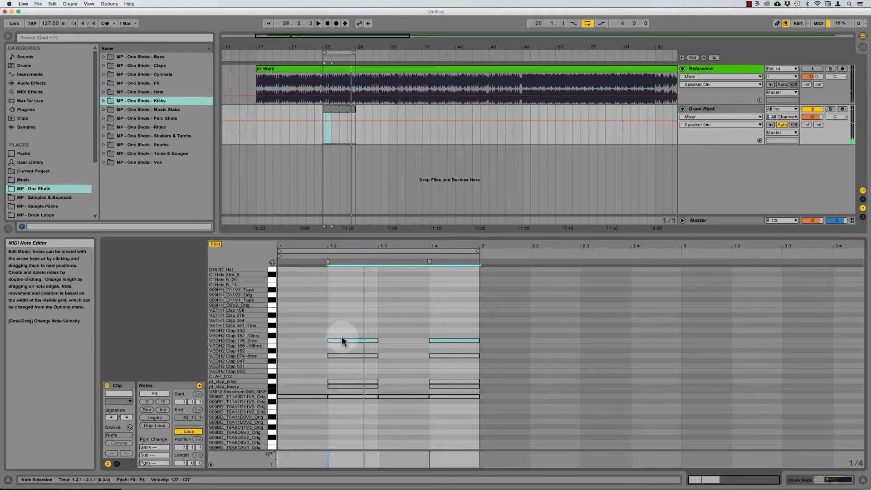
key(space)
Step: Copy the D4–F4 claps and shift the copy up to VETH1 Clap 054
drag(346, 334, 453, 357)
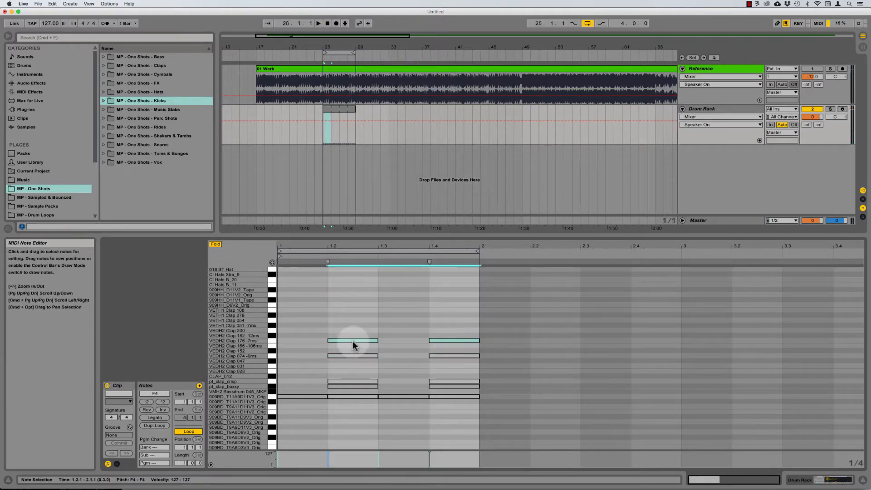
drag(352, 341, 354, 340)
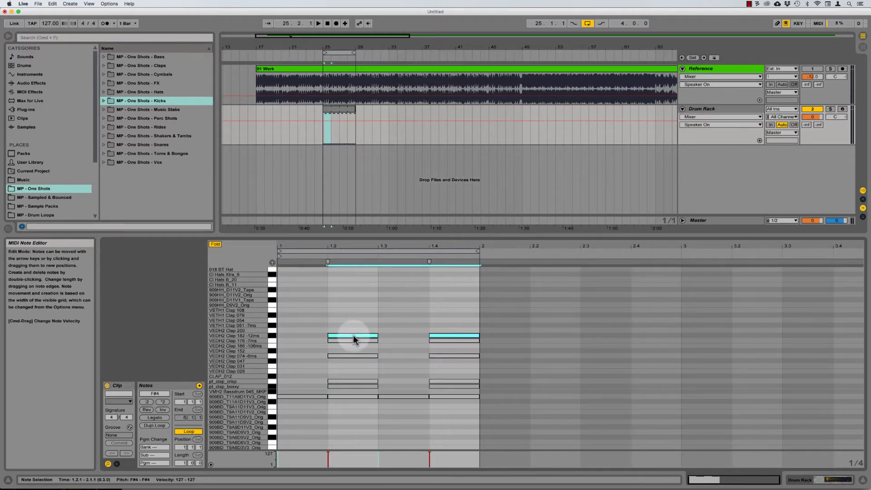
key(space)
key(Up)
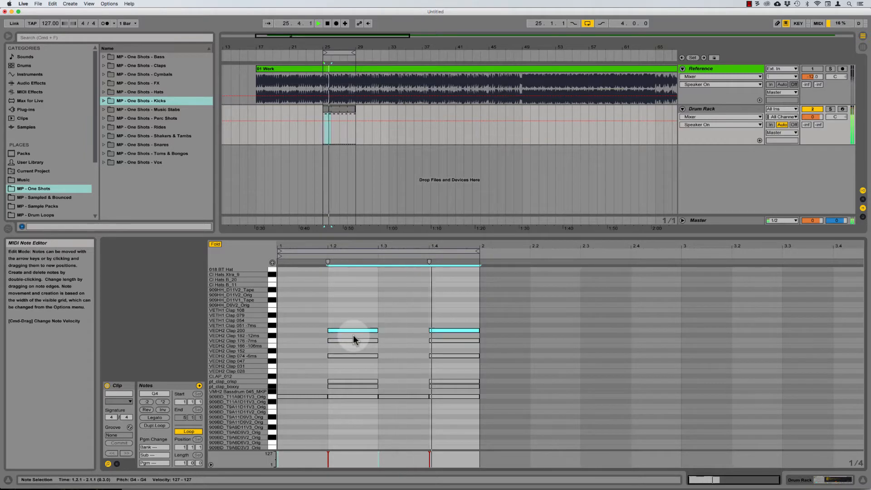
key(Down)
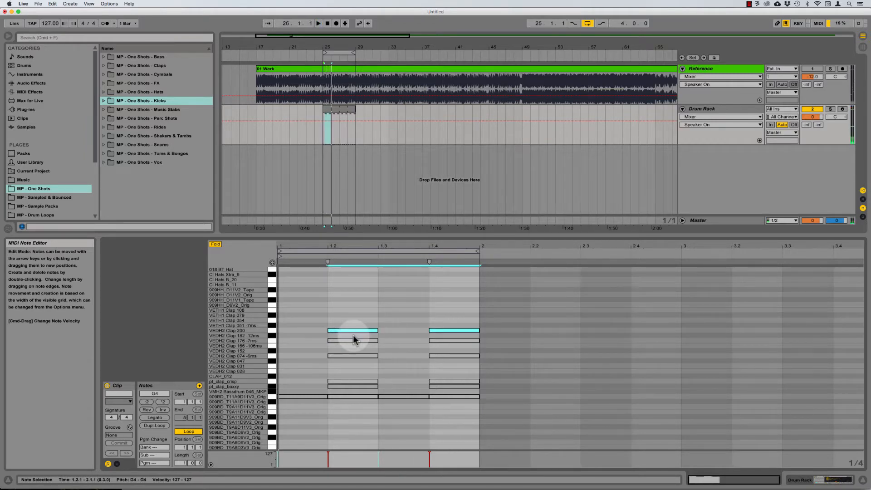
key(space)
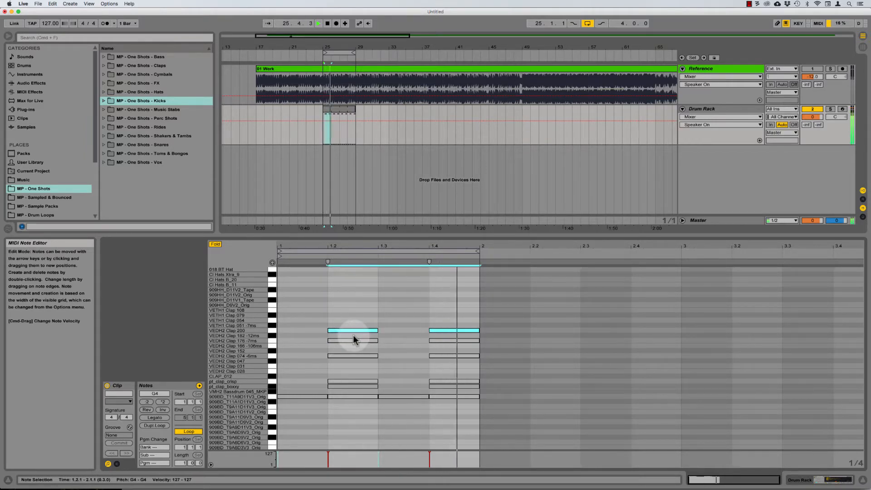
key(Up)
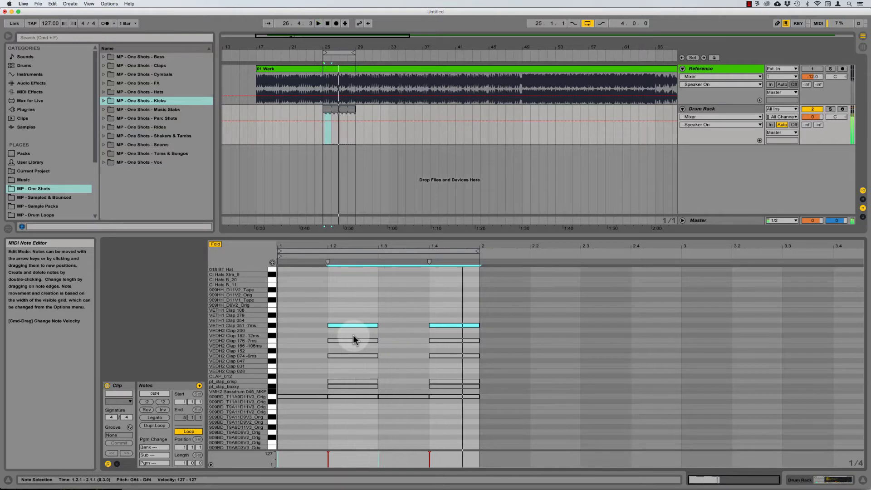
key(Up)
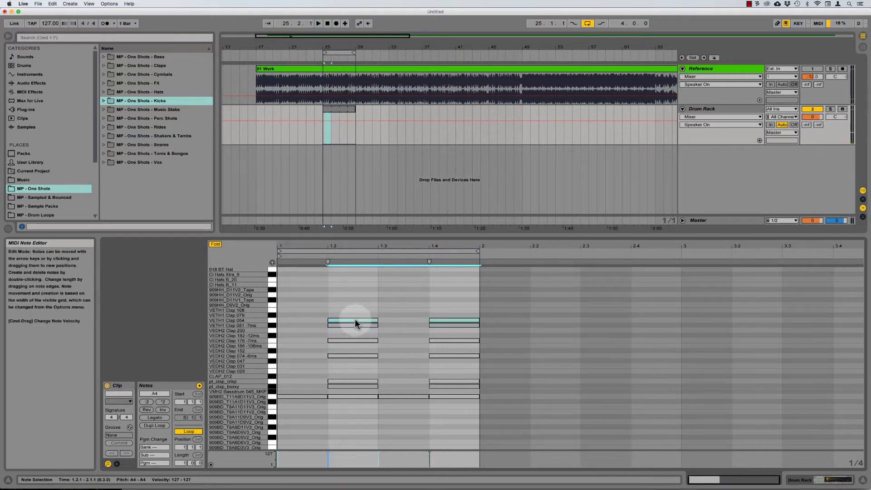
key(space)
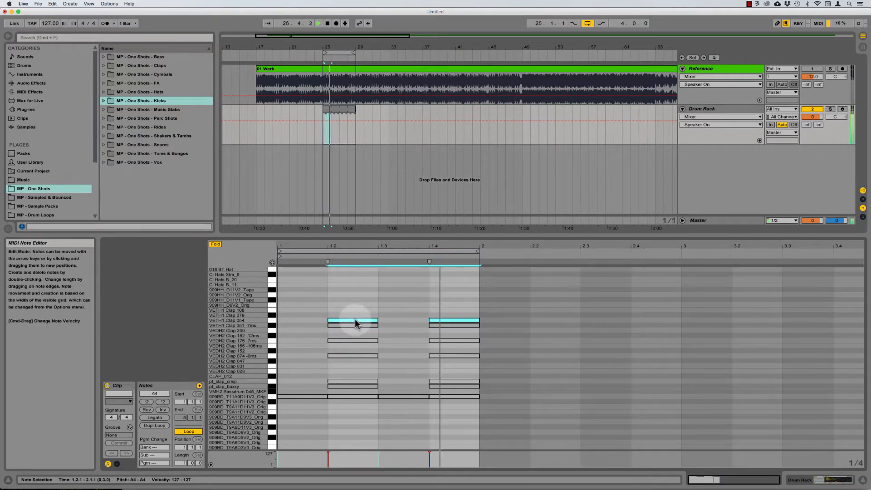
key(space)
Step: Add a VETH1 Clap 079 layer, then try and discard a VETH1 Clap 108 layer
alt+drag(355, 320, 355, 316)
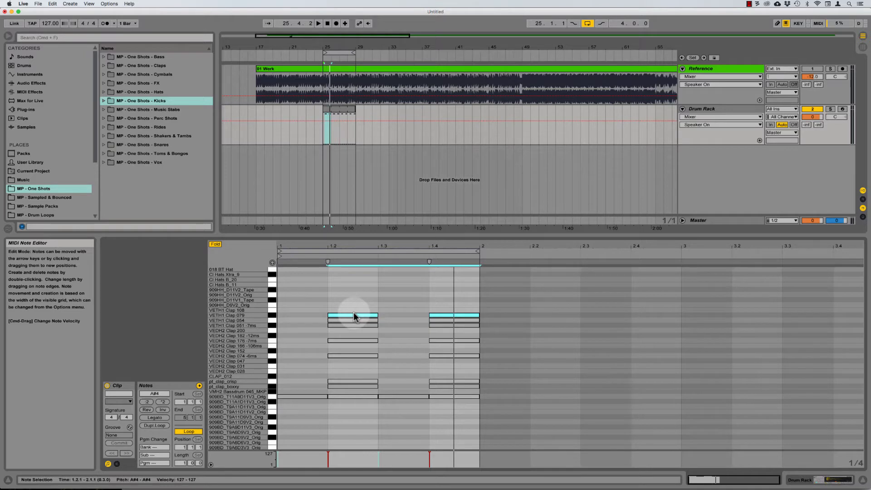
key(space)
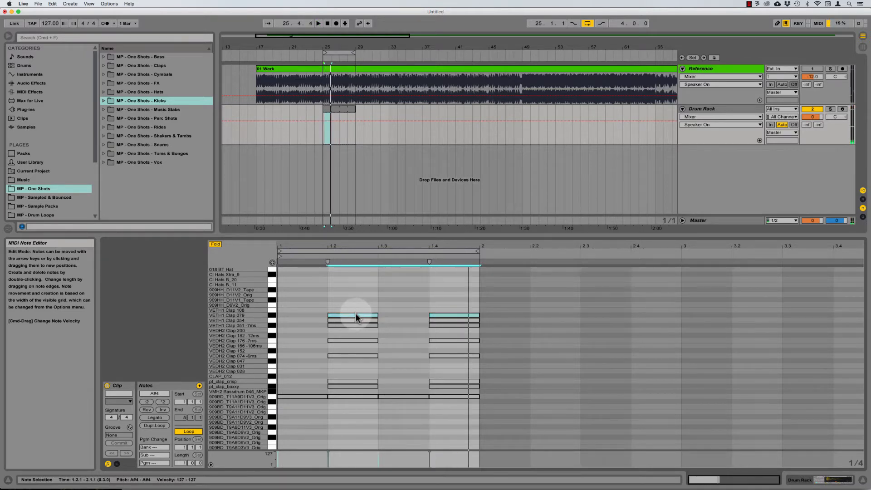
alt+drag(355, 317, 420, 311)
key(space)
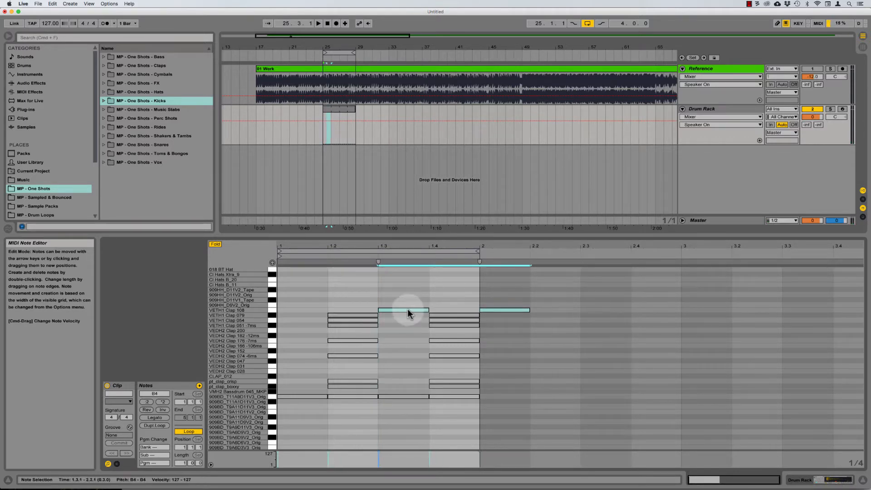
key(Left)
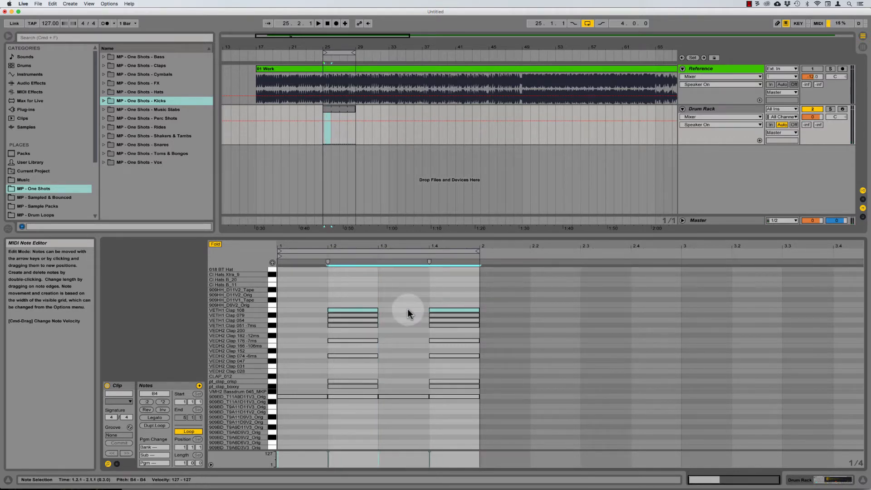
key(0)
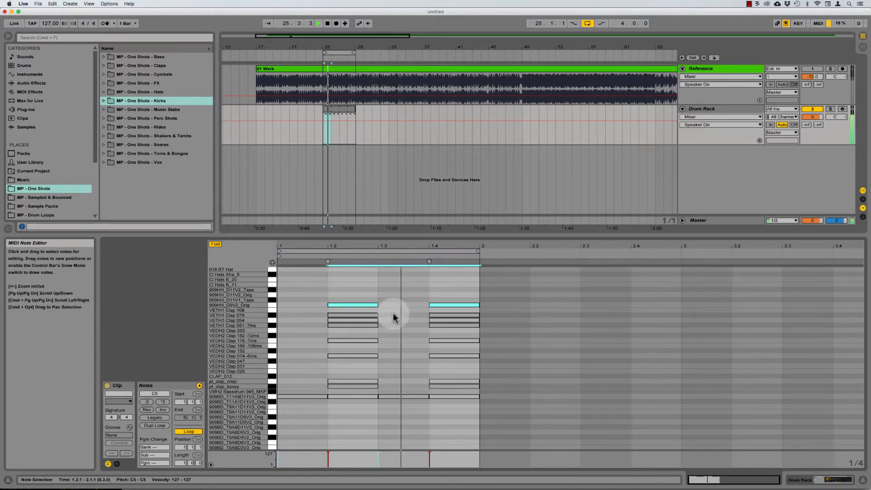
key(space)
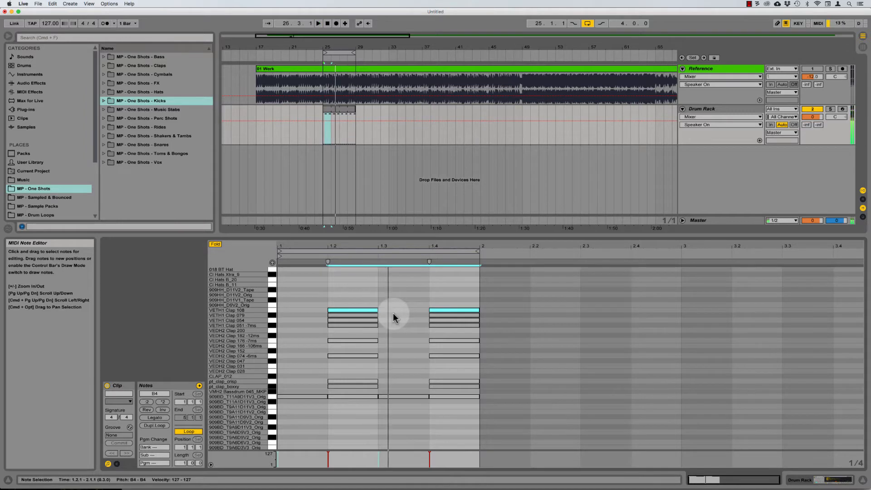
key(Delete)
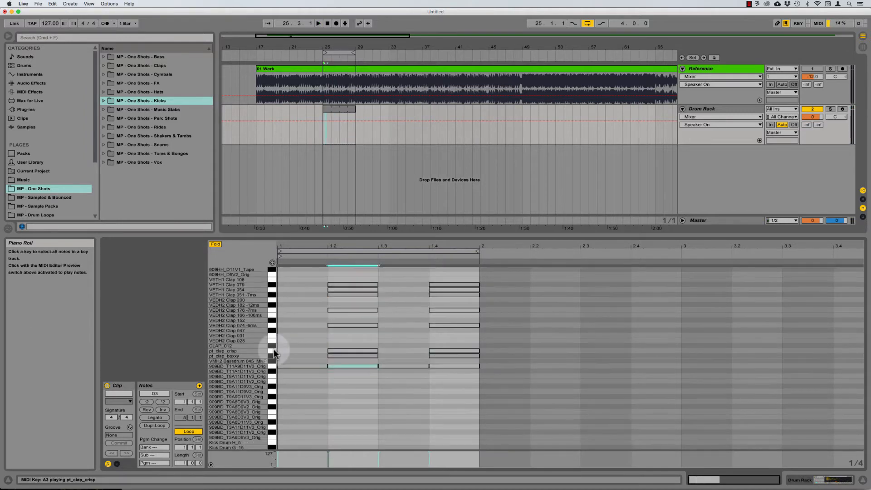
click(273, 355)
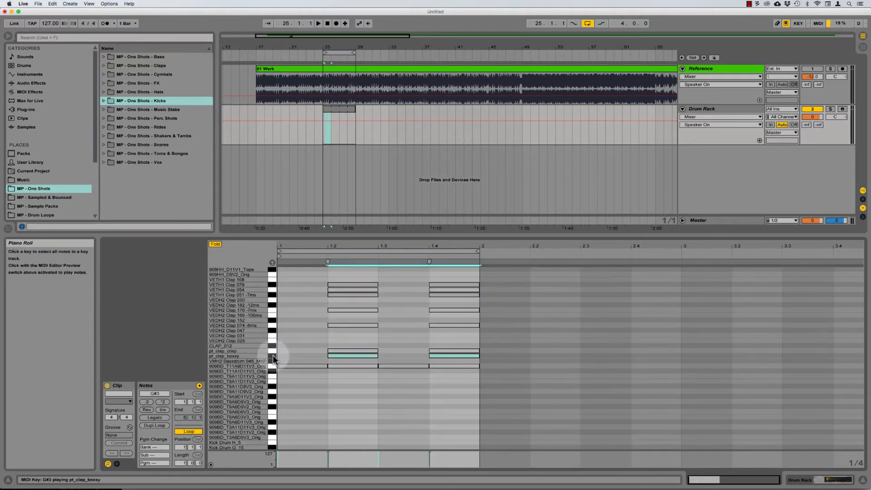
key(space)
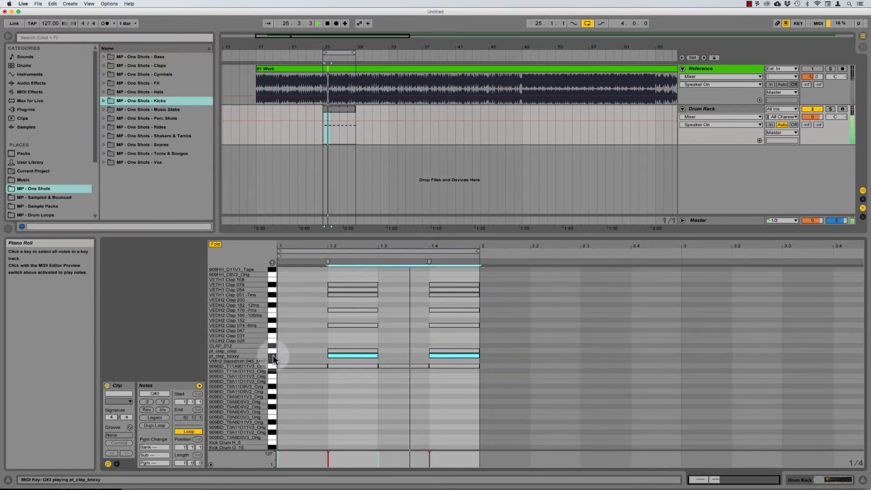
click(272, 352)
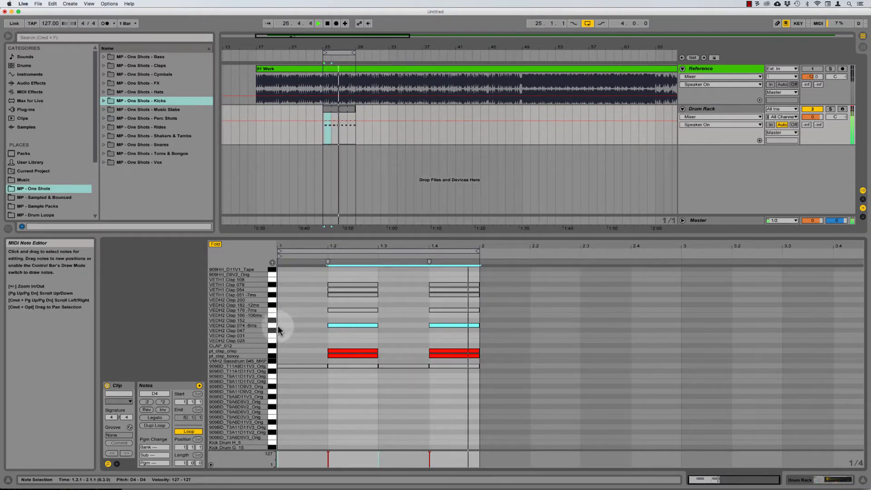
key(space)
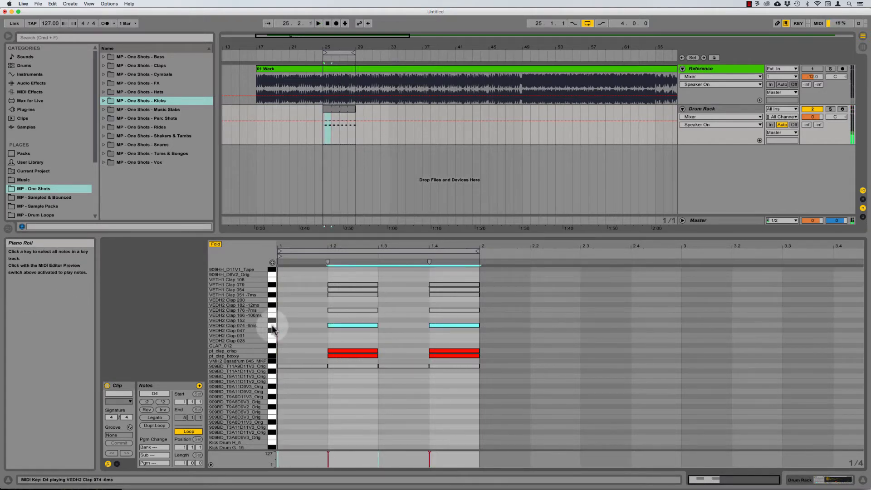
key(space)
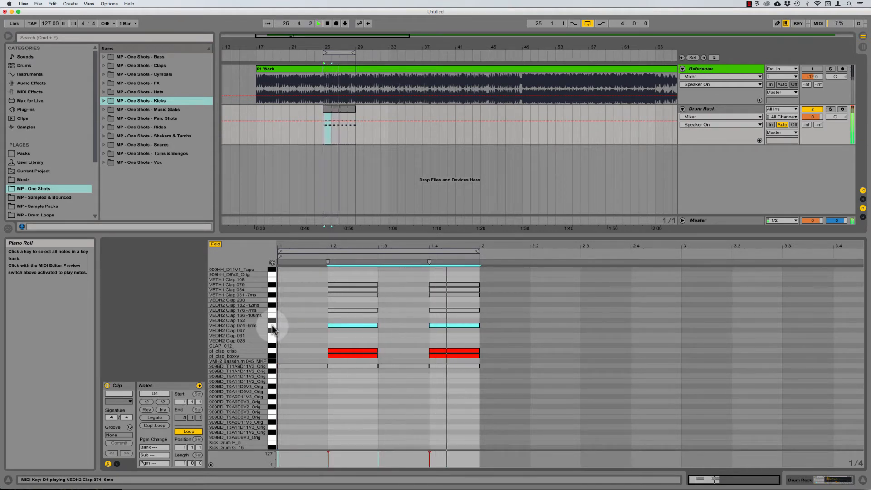
click(252, 327)
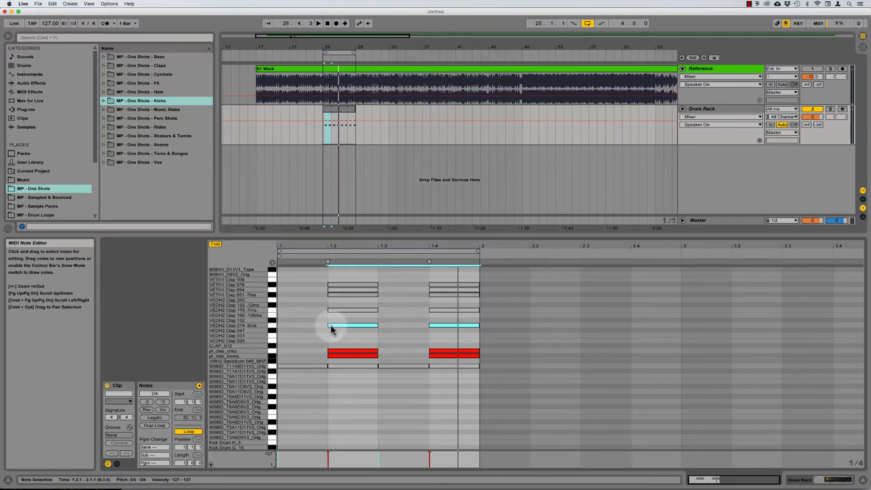
Step: Switch the note grid to Narrow adaptive spacing and zoom in around beat 1.2
right_click(320, 324)
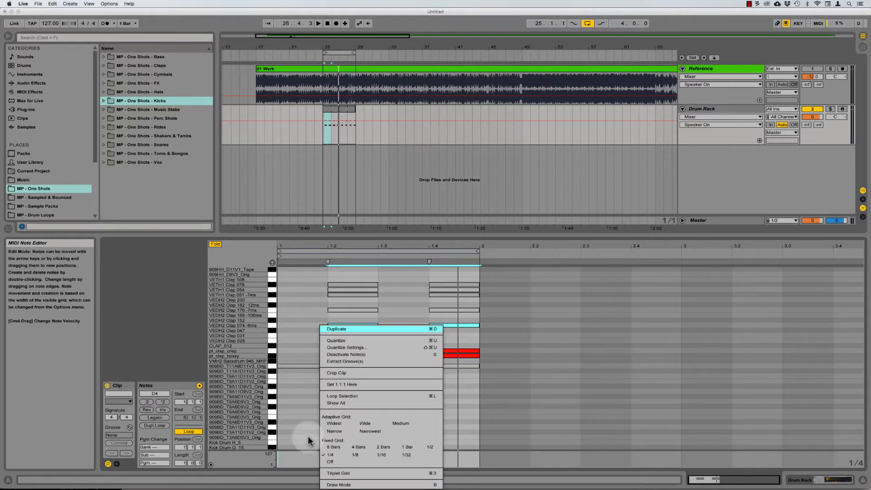
click(339, 431)
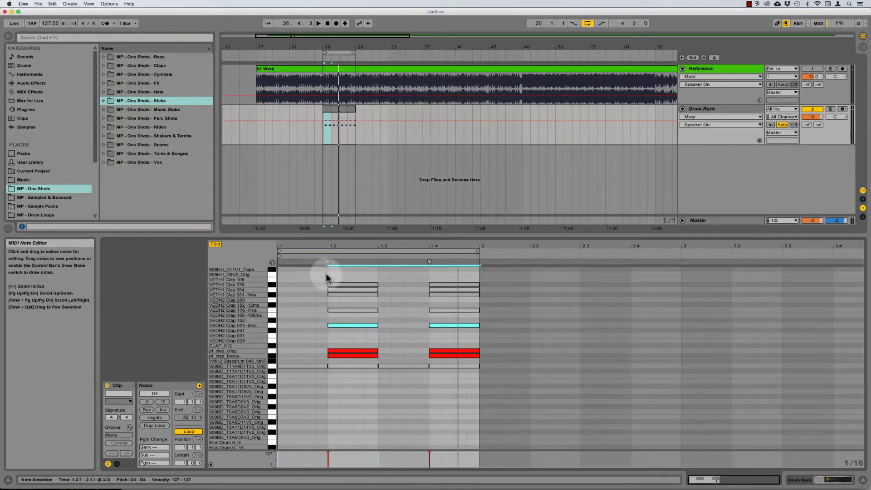
click(327, 274)
key(plus)
key(plus)
key(plus)
key(plus)
key(plus)
key(plus)
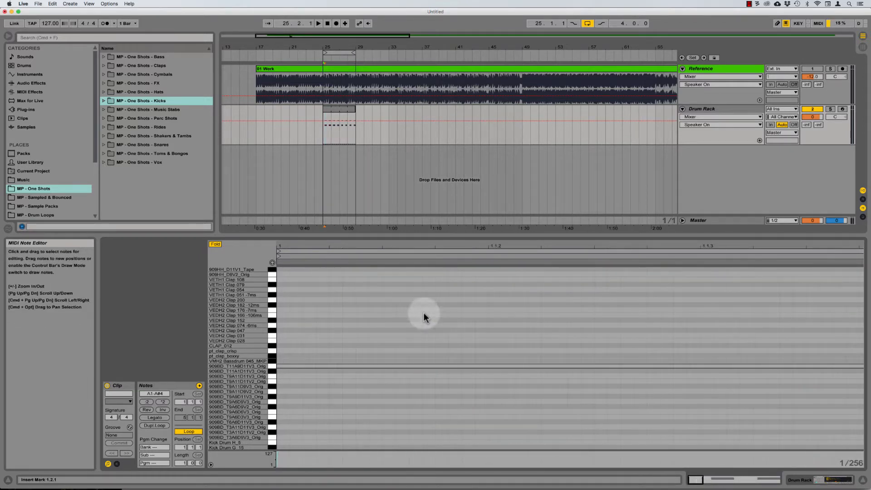
Step: Inspect the VEDH2 Clap 074 -6ms and Clap 176 -7ms hits on beats 1.2 and 1.4
click(273, 325)
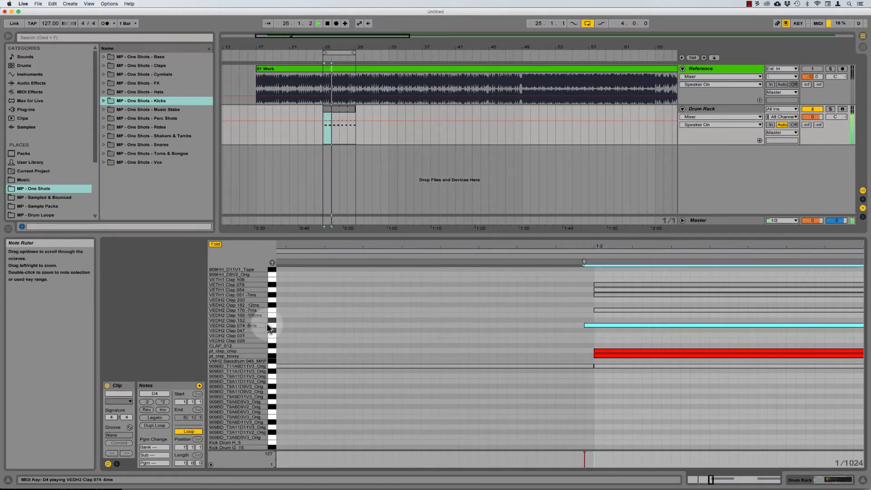
key(space)
scroll(273, 326, right, 10)
click(300, 318)
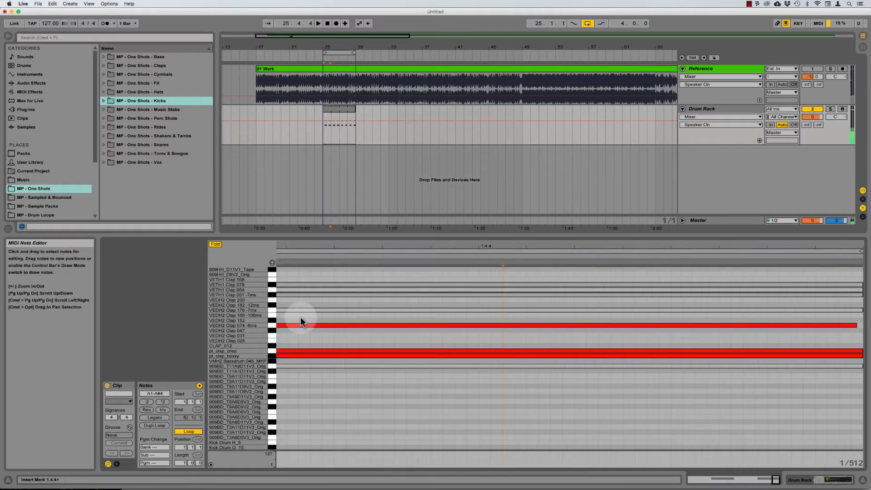
key(minus)
key(minus)
key(minus)
key(minus)
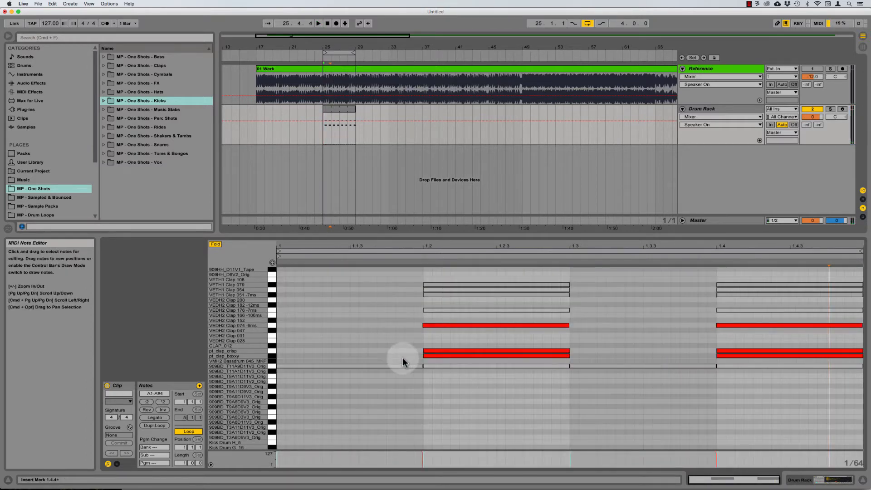
click(273, 312)
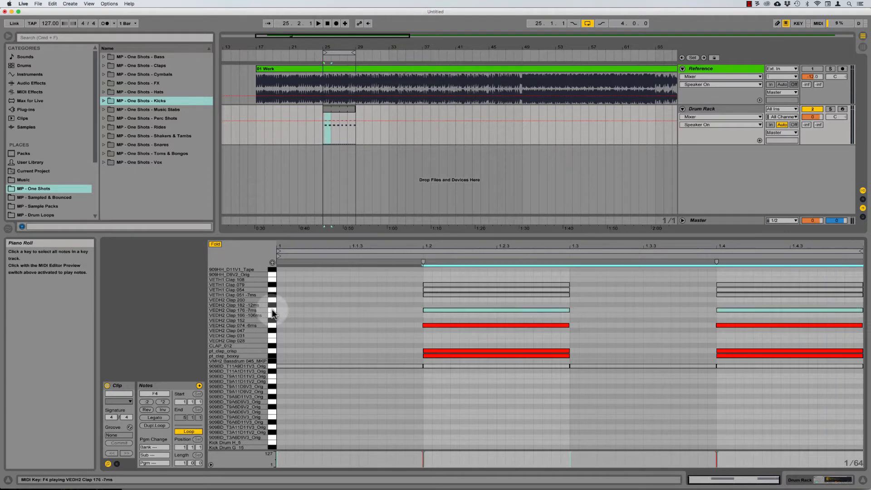
Step: Audition the VETH1 Clap 051, pt_clap_boxxy and VEDH2 Clap 176 -7ms clap layers
key(space)
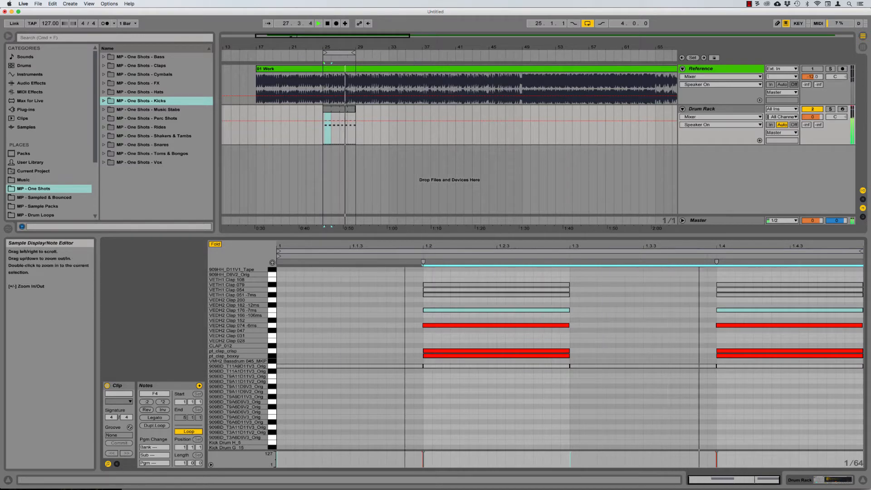
click(271, 296)
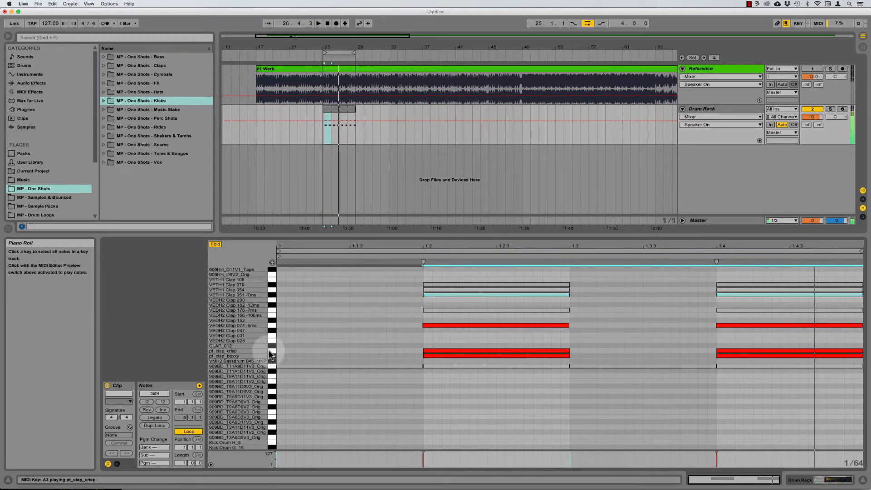
click(279, 356)
key(space)
click(274, 355)
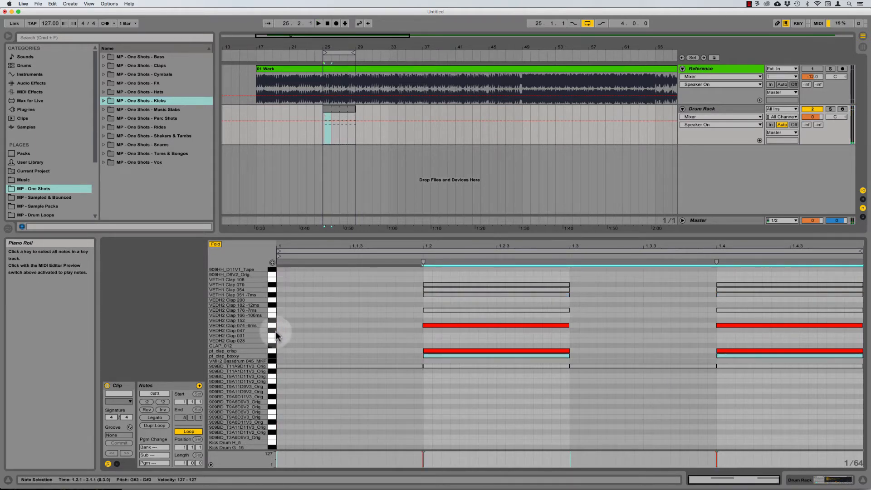
click(273, 310)
key(space)
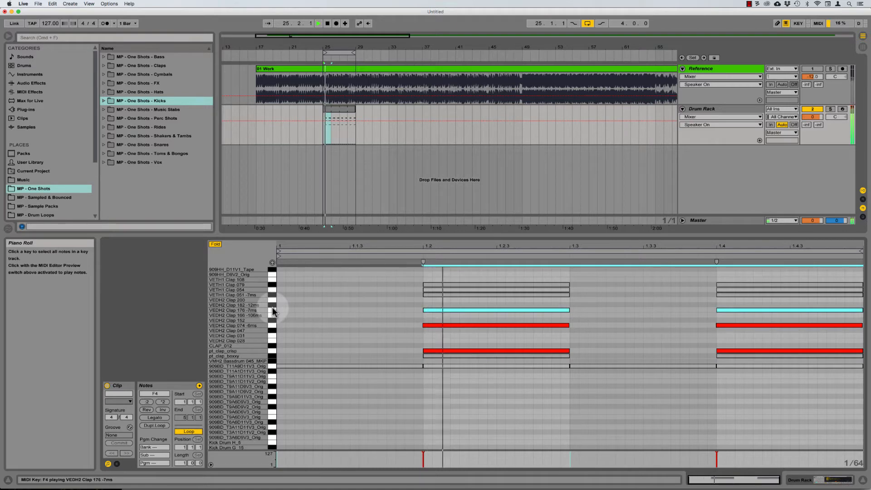
key(space)
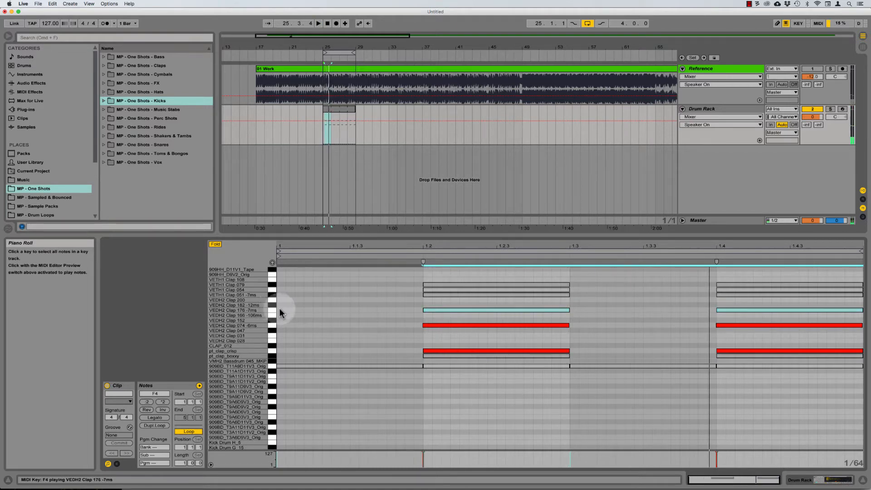
click(271, 313)
key(space)
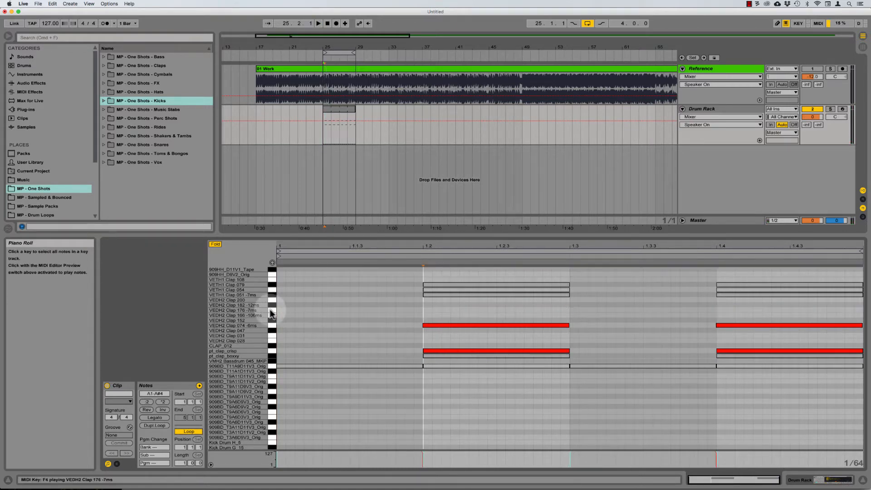
key(space)
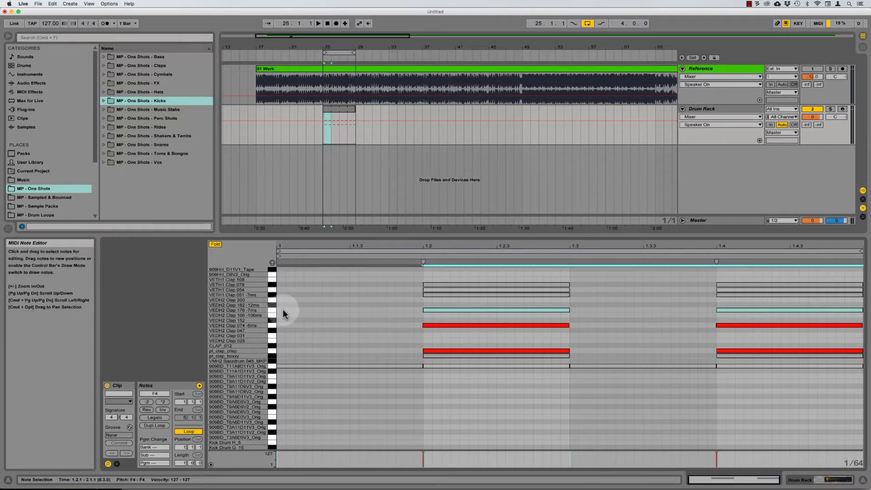
Step: Audition the VETH1 Clap 051 -7ms, Clap 054 and Clap 079 lanes individually
click(272, 314)
click(272, 311)
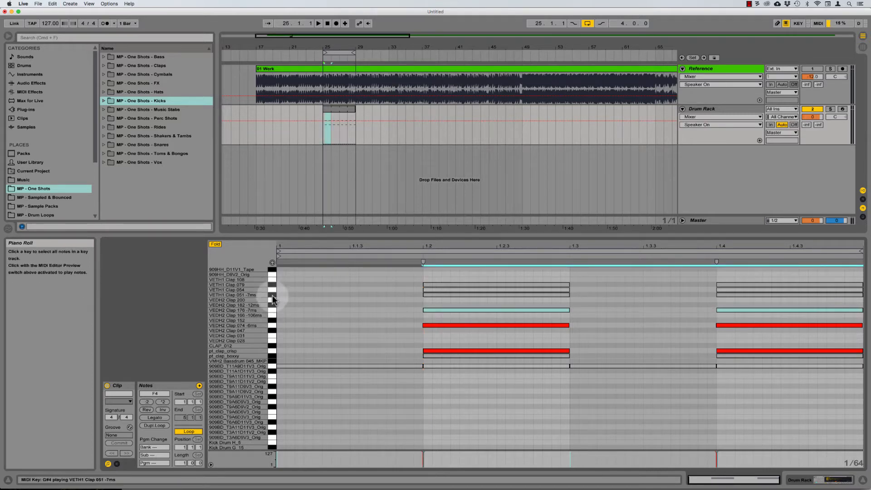
click(273, 297)
key(space)
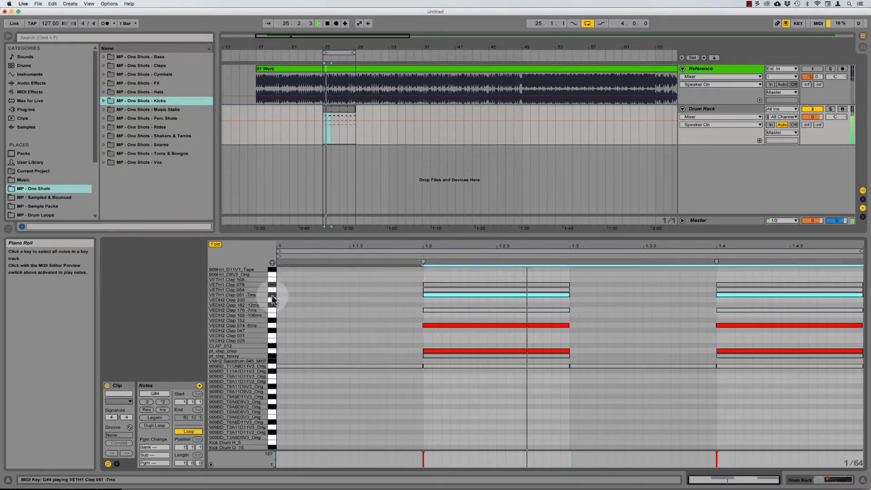
key(space)
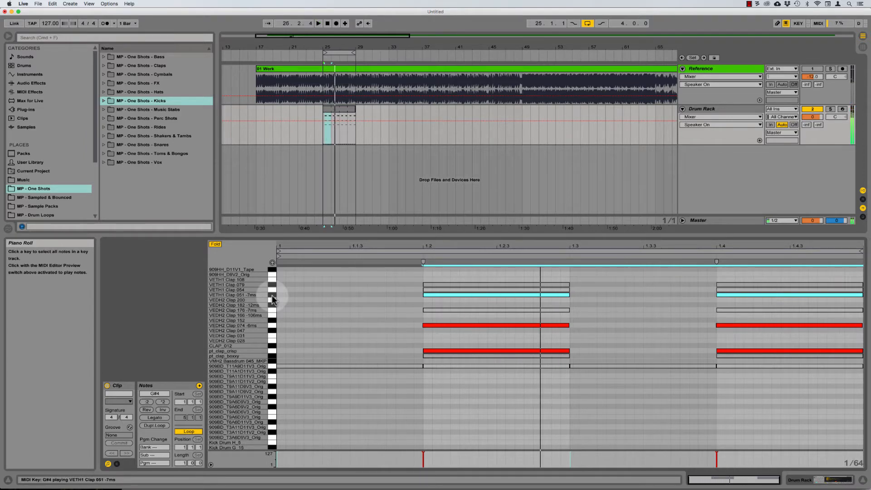
click(273, 300)
click(272, 289)
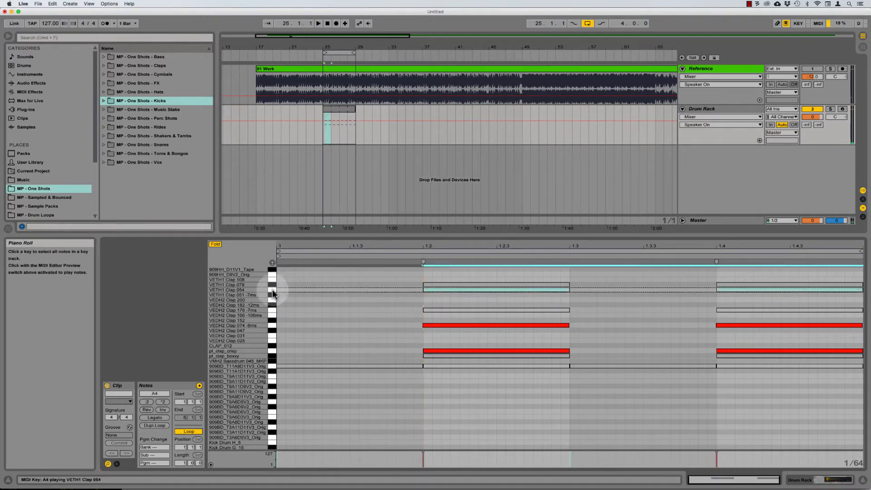
key(space)
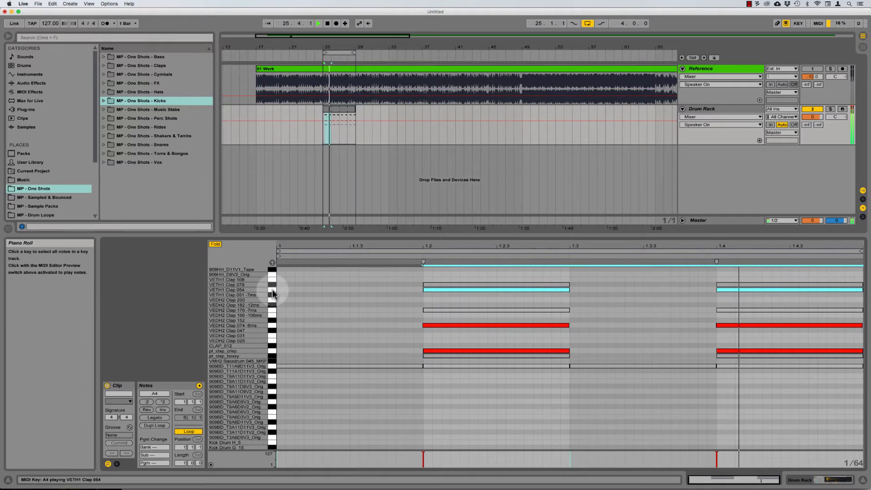
key(space)
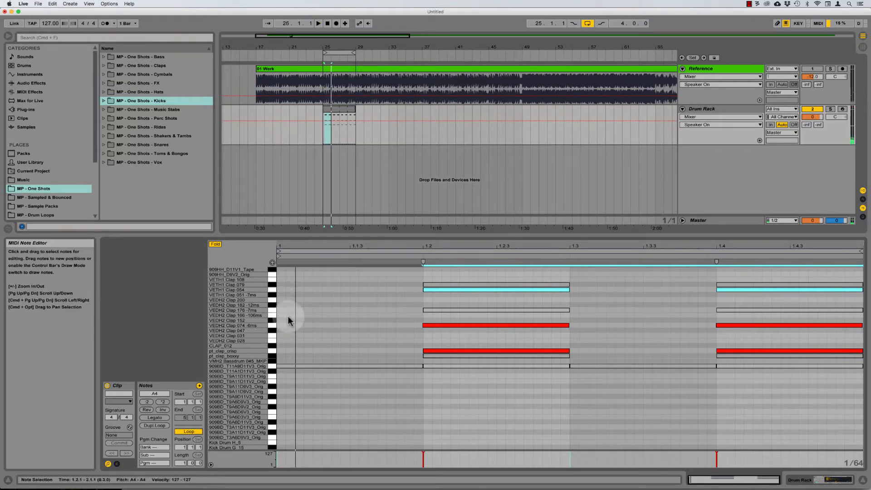
key(space)
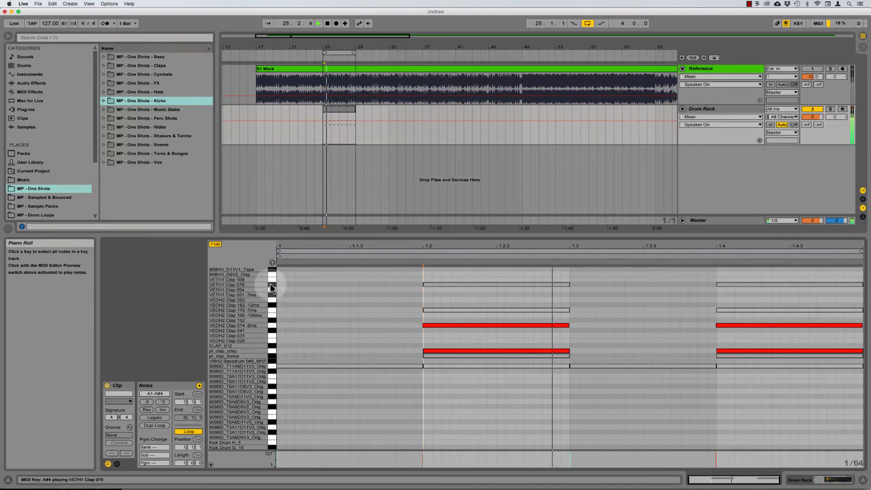
click(272, 285)
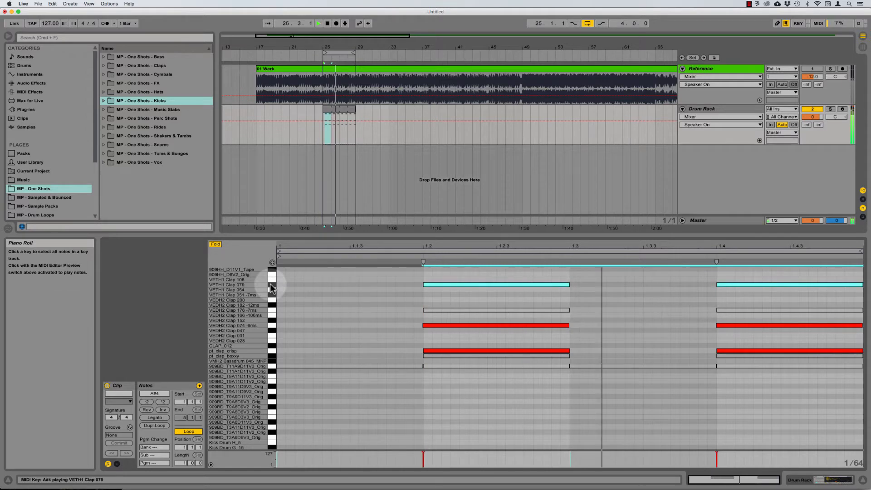
key(space)
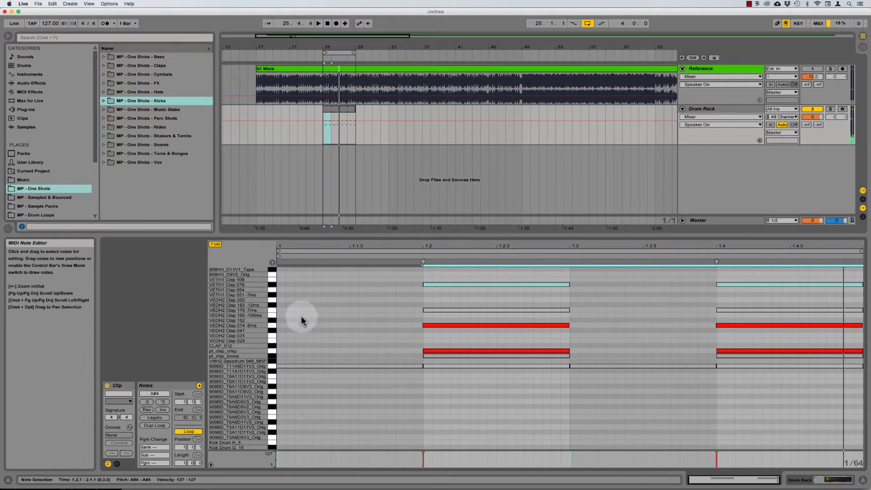
Step: Delete the VETH1 Clap 079 notes and audition the remaining clap layers
click(273, 355)
key(space)
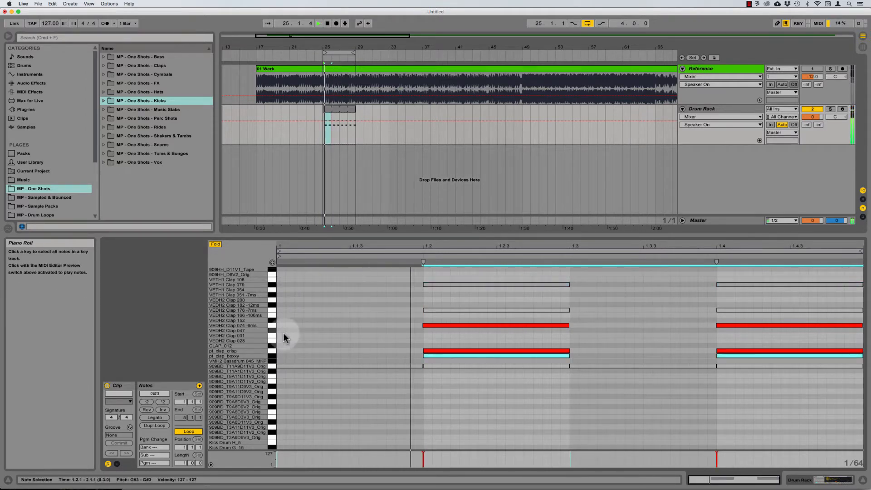
key(space)
click(272, 284)
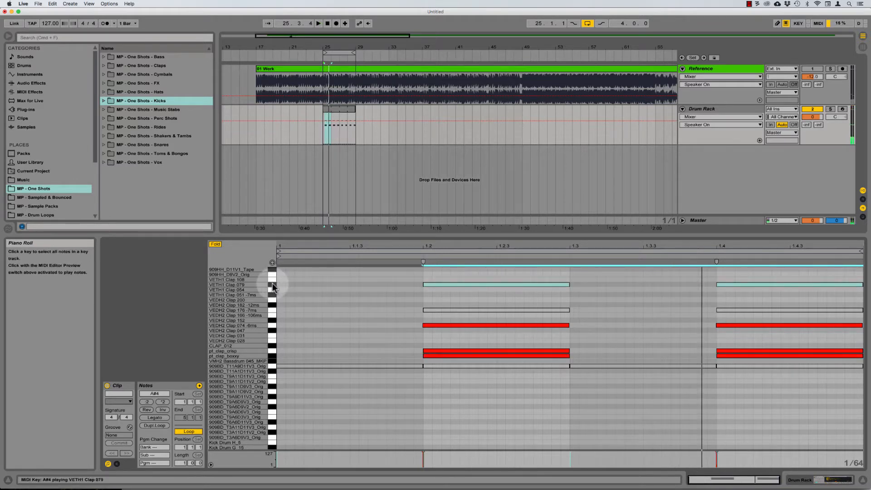
key(Delete)
click(272, 310)
key(space)
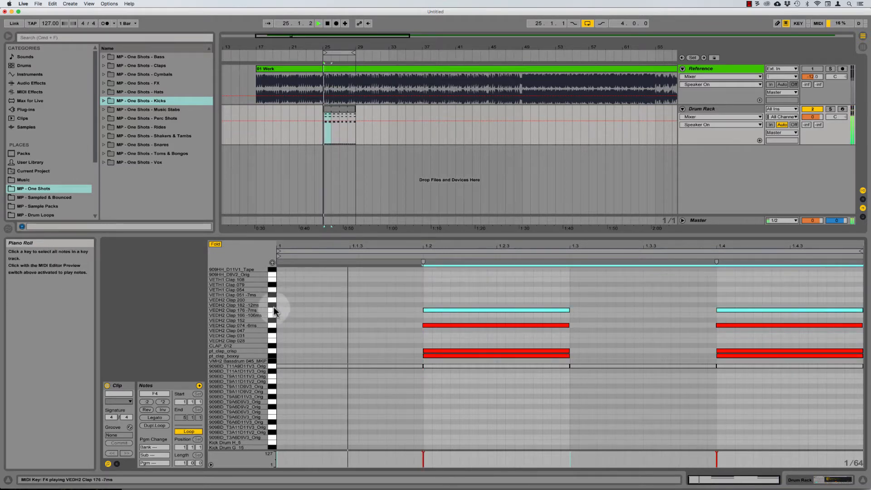
click(425, 295)
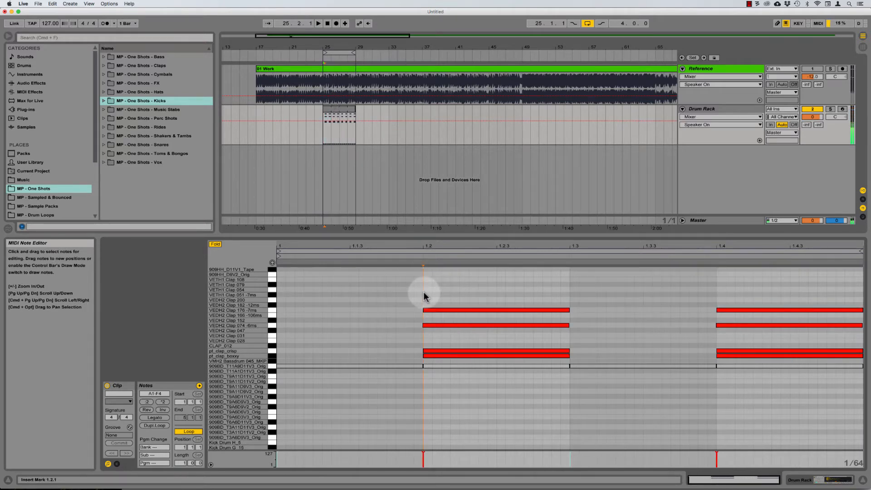
drag(449, 301, 722, 316)
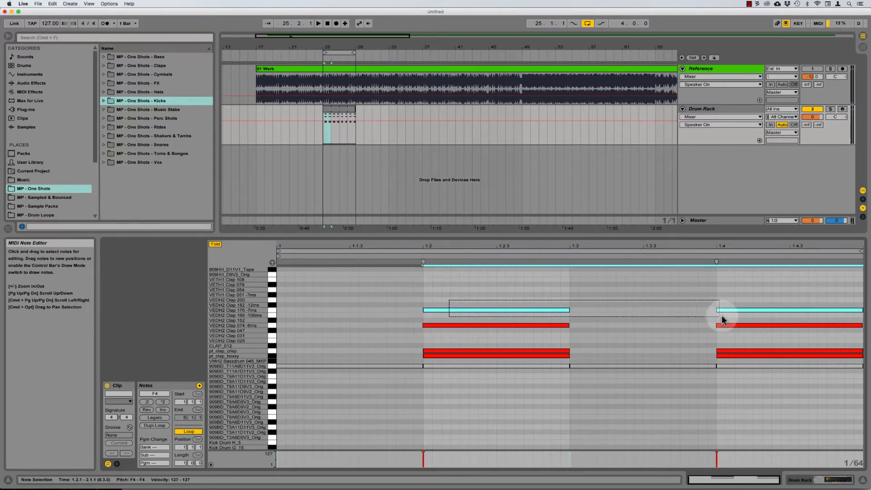
click(427, 294)
key(space)
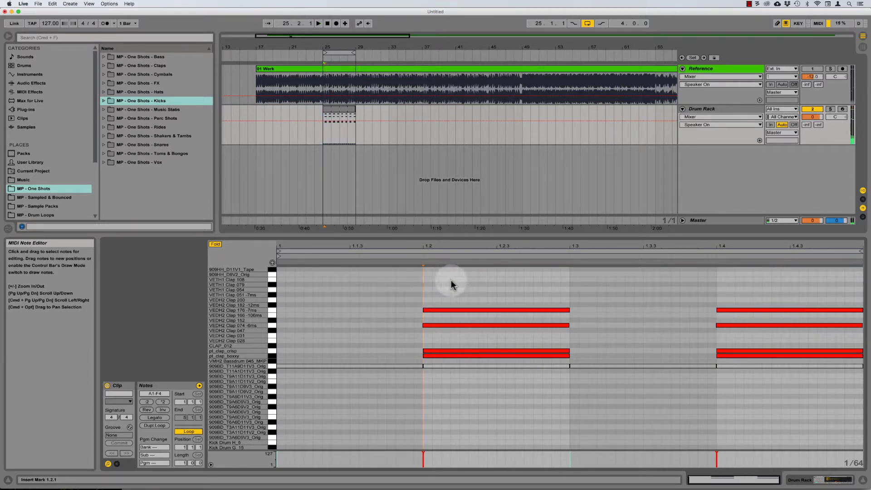
Step: Select and audition the Kick Drum G_3_MKP and 909BD kick lanes
scroll(350, 410, down, 2)
scroll(350, 410, down, 3)
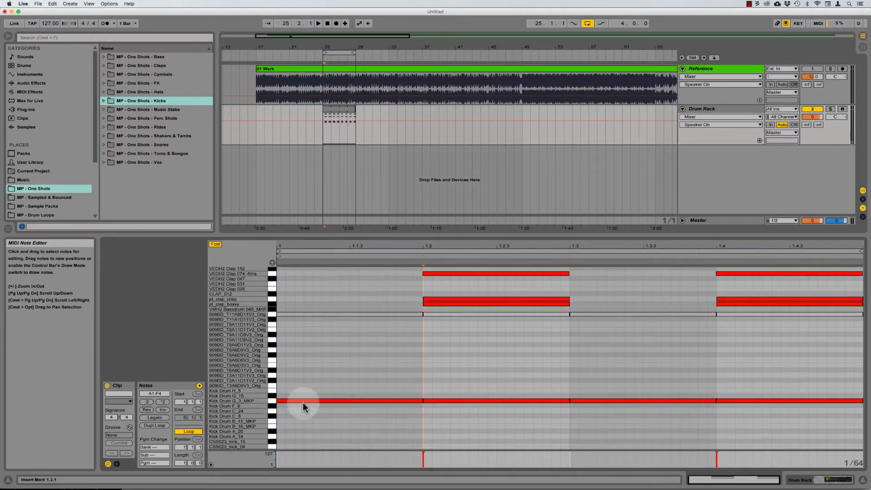
click(272, 403)
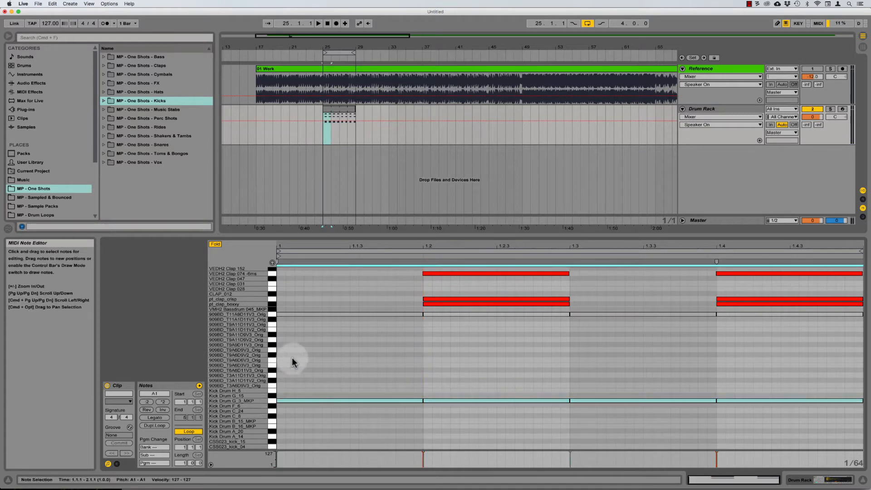
click(274, 314)
scroll(333, 292, up, 3)
scroll(333, 292, up, 2)
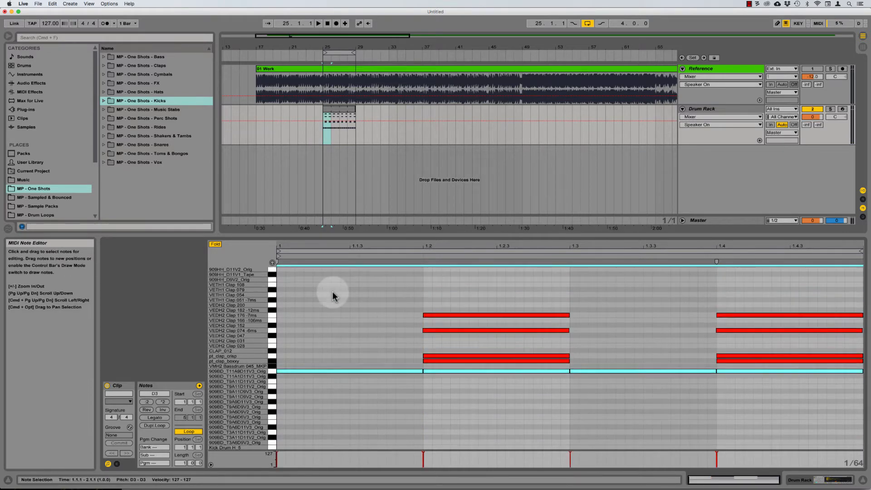
key(space)
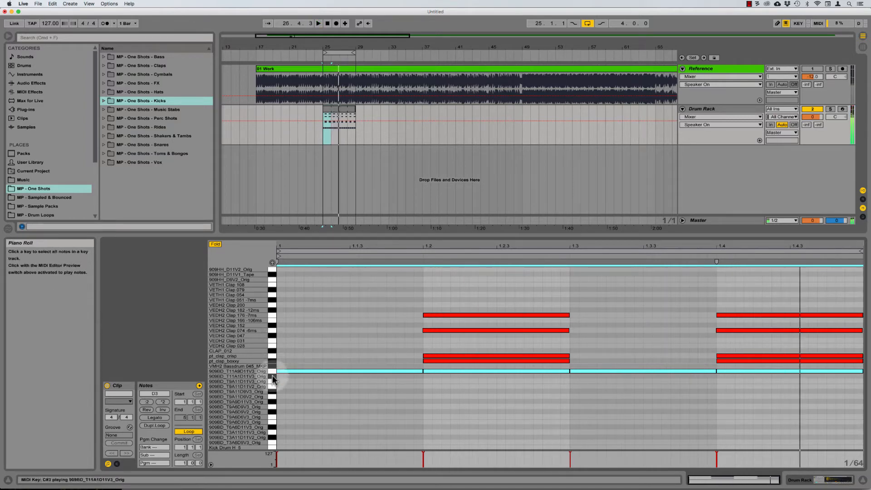
Step: Reactivate the Kick Drum G_3_MKP notes and play the full pattern from 1.1.1
scroll(329, 344, down, 6)
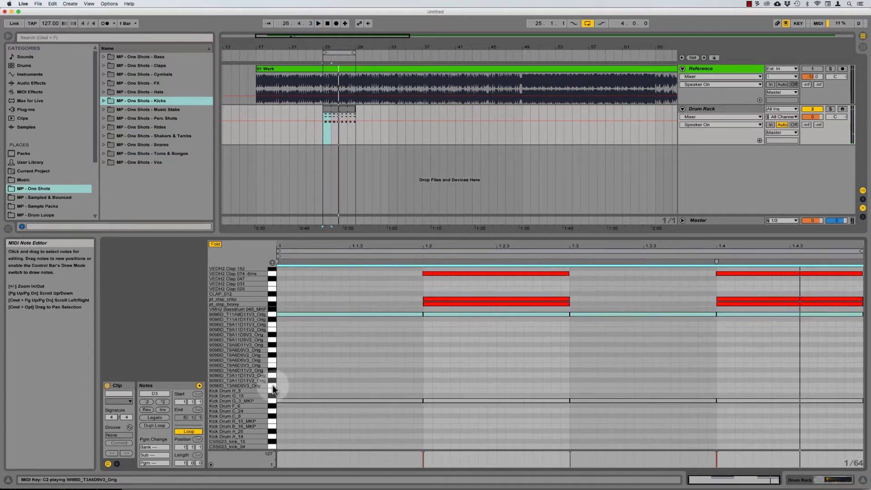
click(273, 400)
key(0)
click(303, 354)
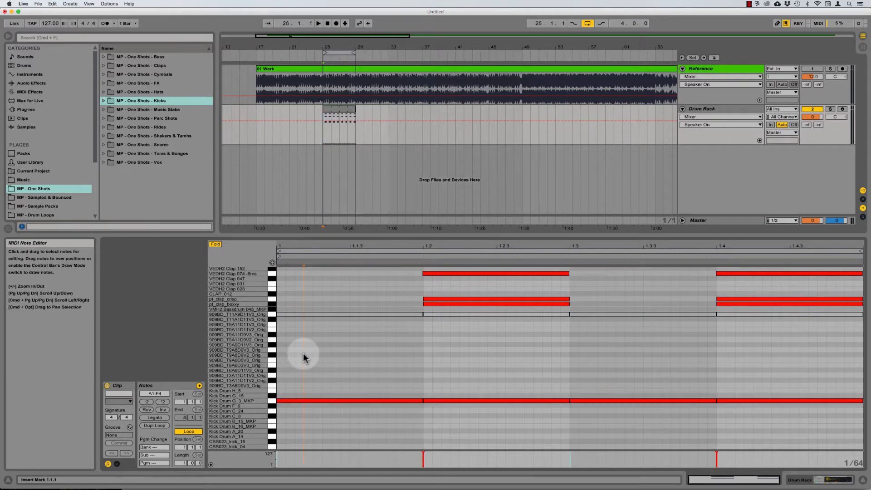
key(space)
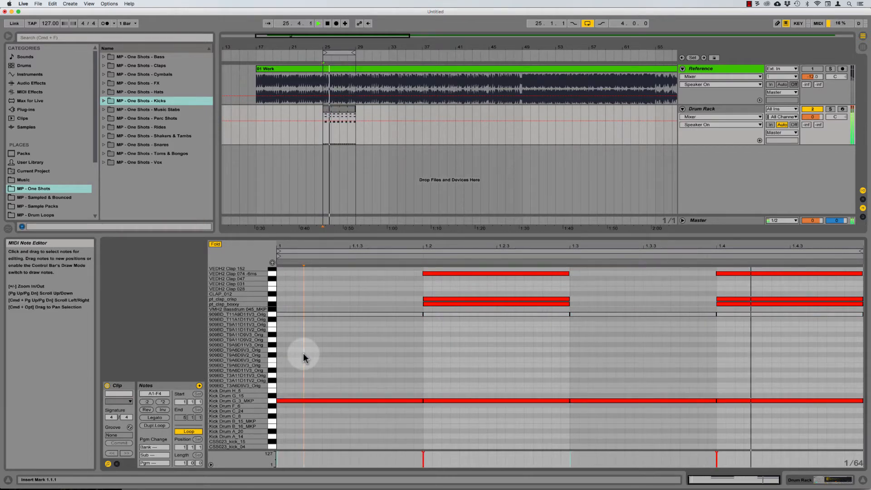
scroll(303, 353, up, 5)
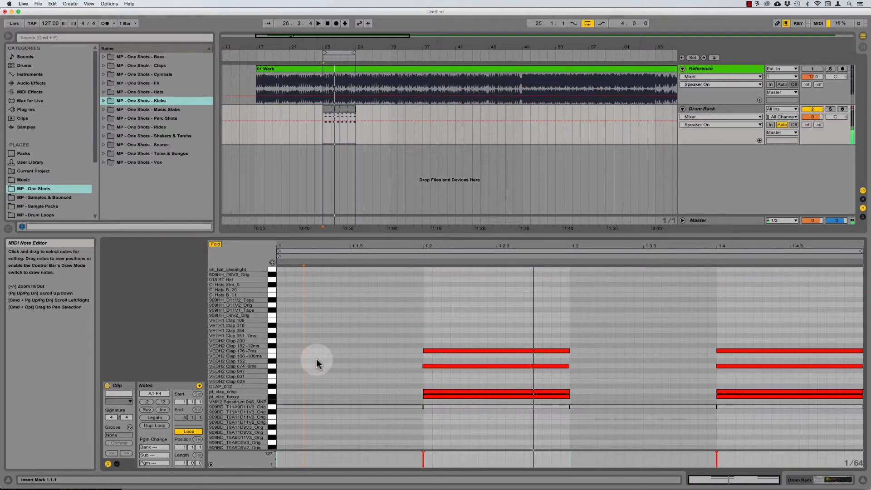
key(space)
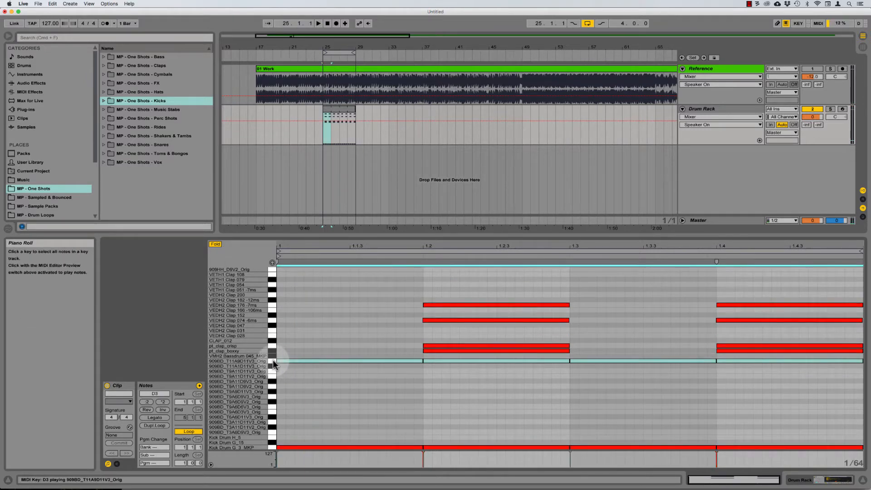
scroll(336, 361, up, 5)
click(357, 317)
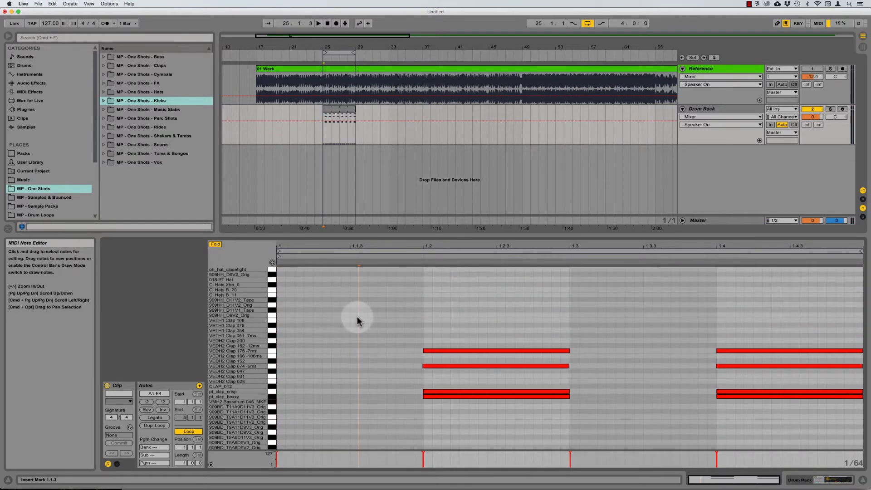
Step: Set the clip's note editor to a Fixed Grid of 1/8
right_click(358, 317)
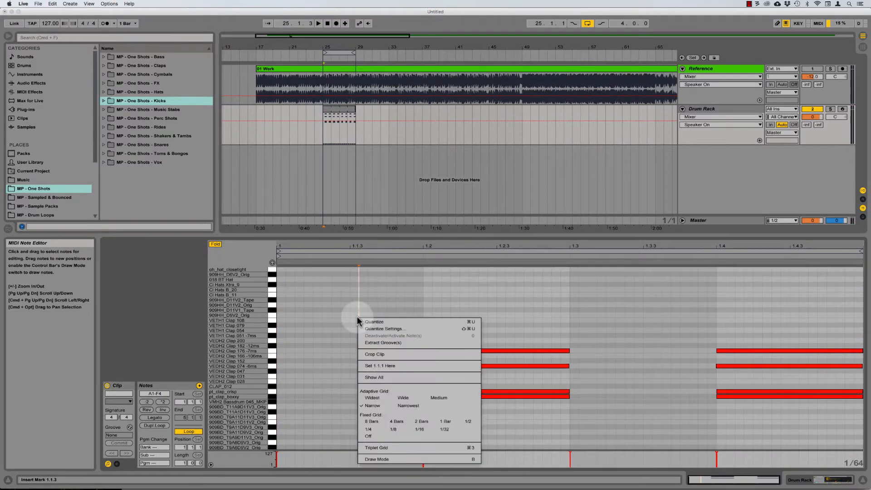
click(396, 424)
drag(387, 246, 386, 247)
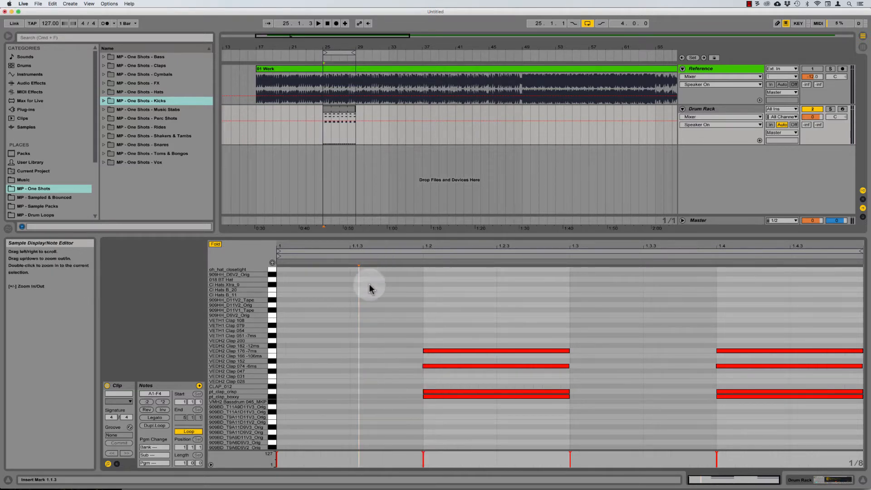
scroll(369, 284, down, 5)
scroll(369, 285, up, 8)
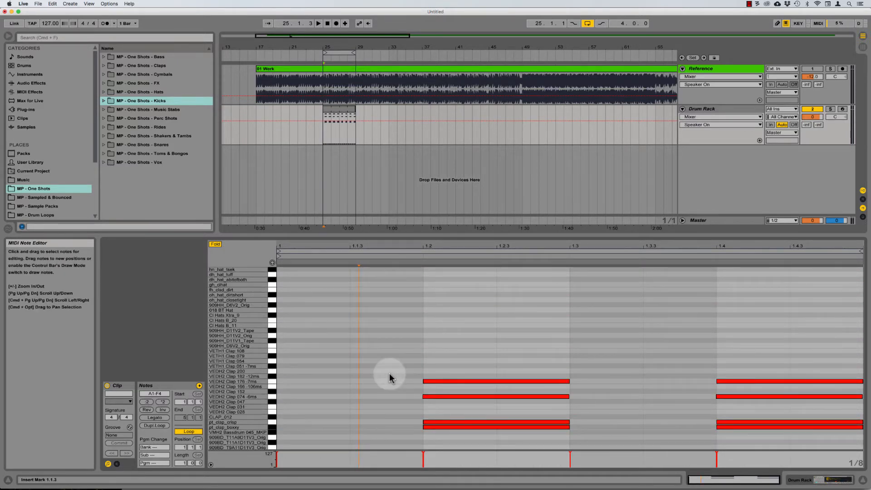
Step: Draw off-beat hi-hats on 909HH_D9V2_Orig at 1.1.3, 1.2.3, 1.3.3 and 1.4.3, then select the row
key(b)
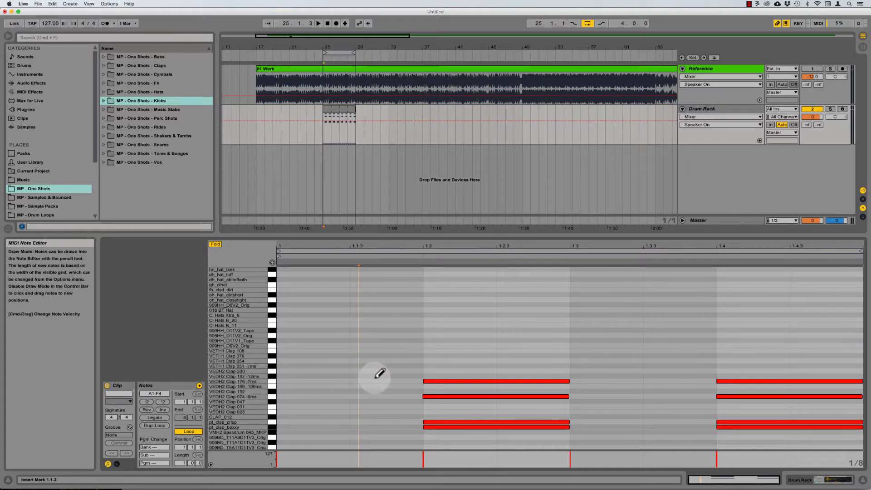
click(383, 346)
click(525, 346)
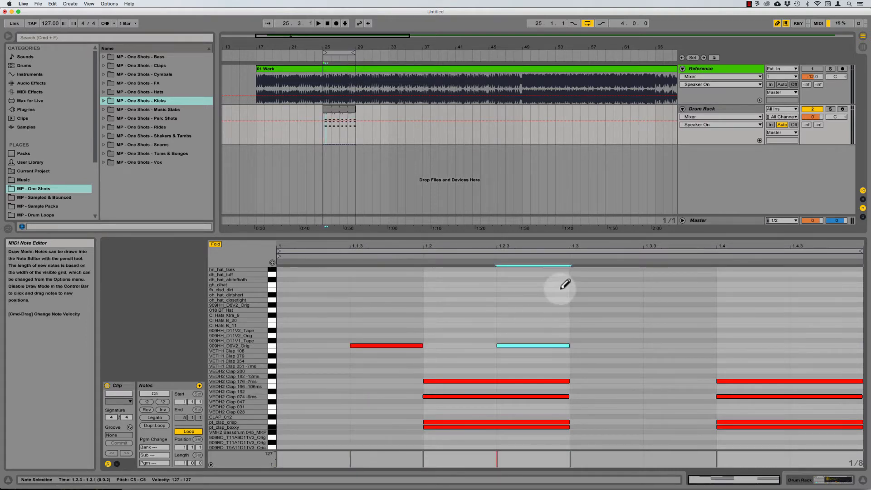
click(680, 345)
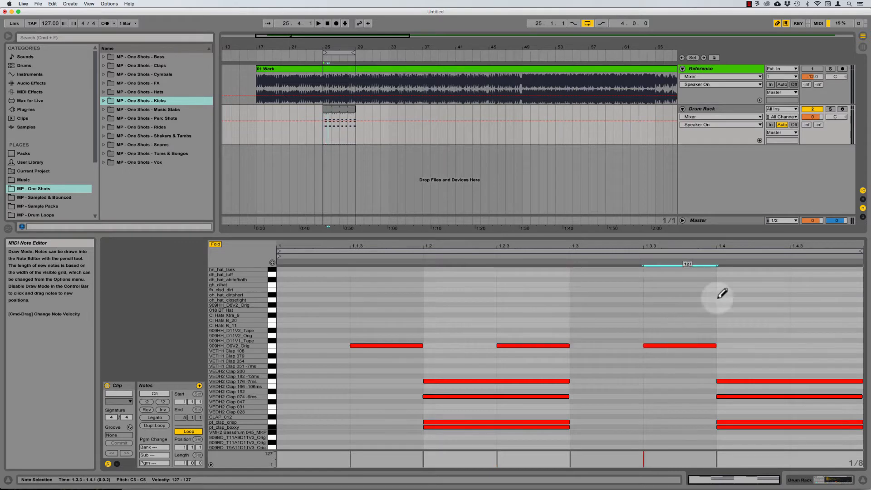
click(817, 346)
click(271, 346)
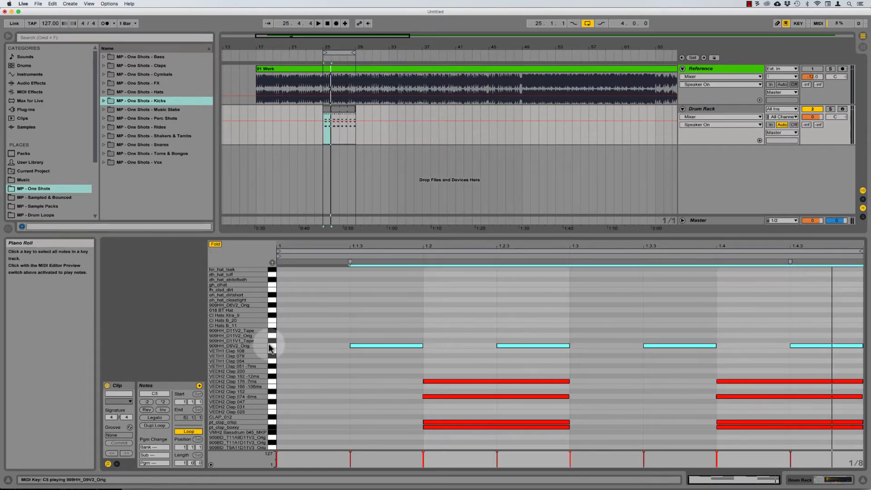
Step: Audition the hats while shifting them up to 909HH_D11V2_Orig, then deactivate them
key(space)
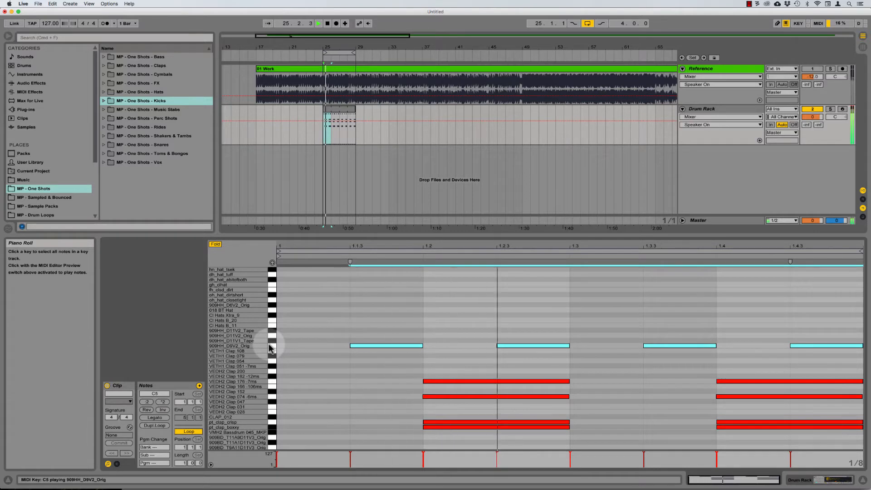
key(Up)
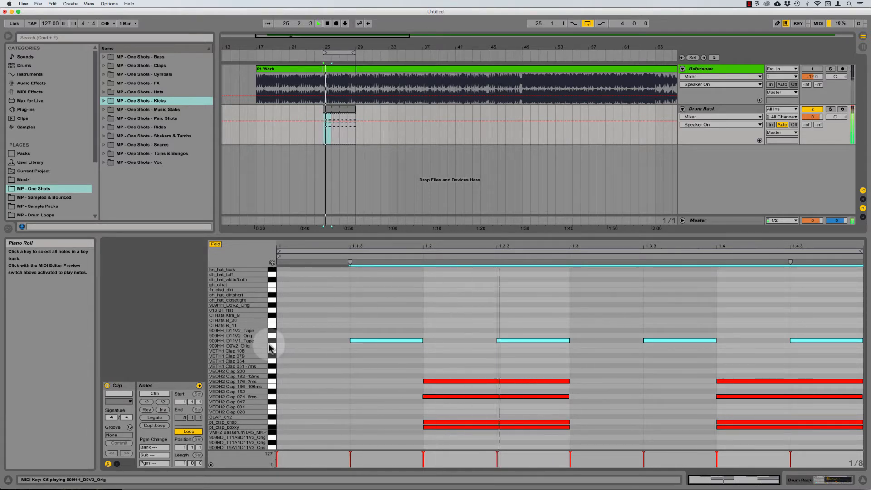
key(Up)
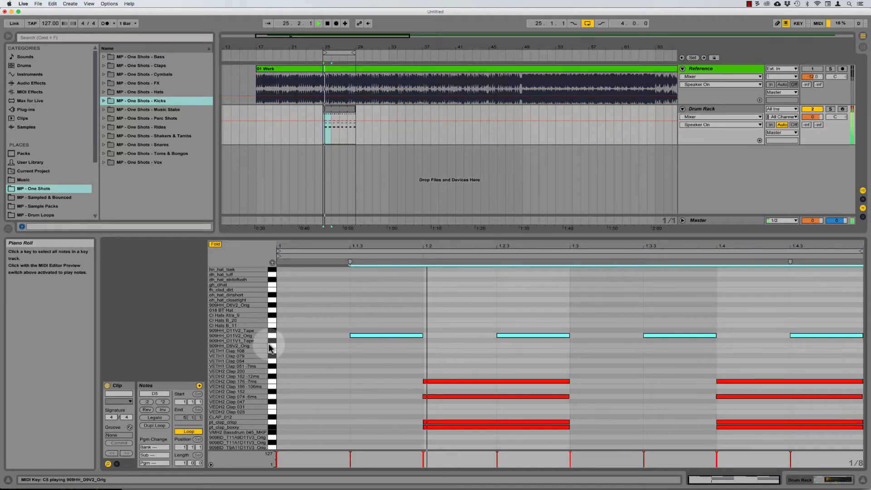
key(space)
key(0)
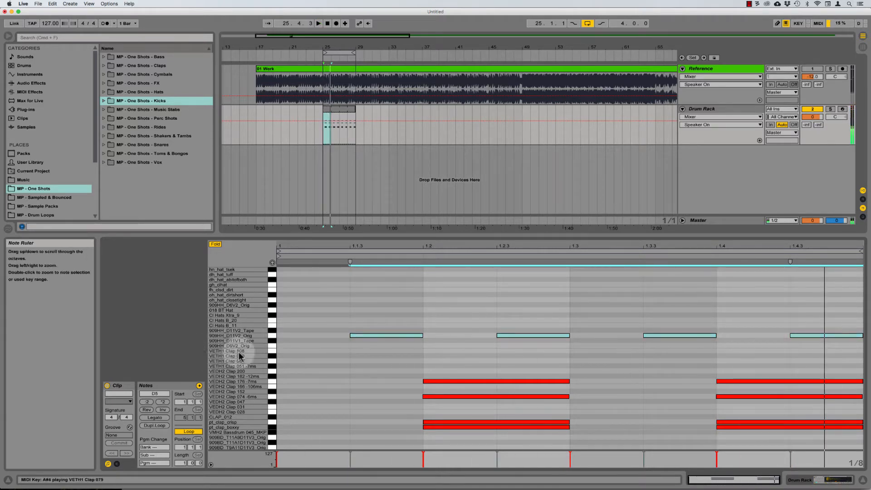
Step: Copy the hats onto 909HH_D11V2_Tape, step them up to Cl Hats Xtra_9, and deactivate
drag(375, 336, 376, 332)
key(space)
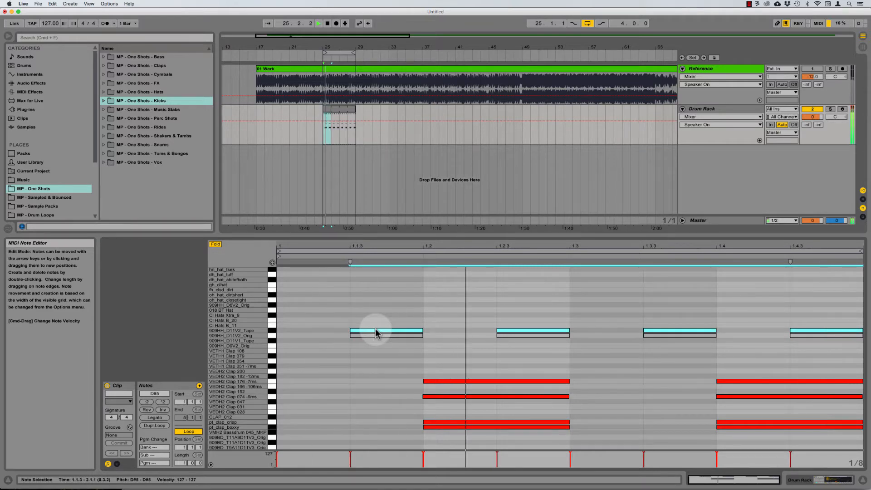
key(Up)
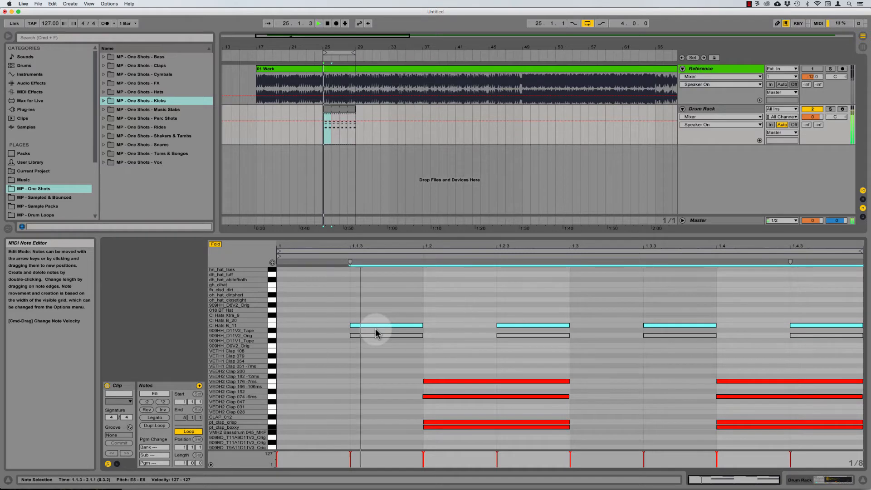
key(Up)
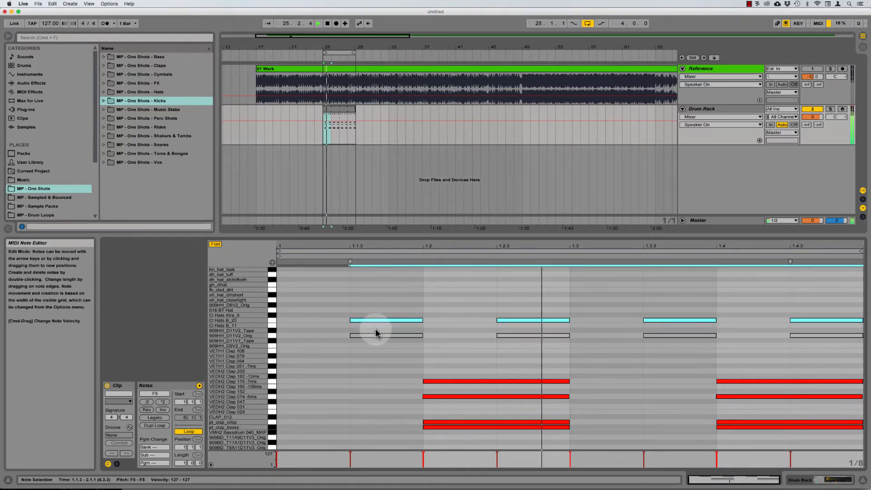
key(Up)
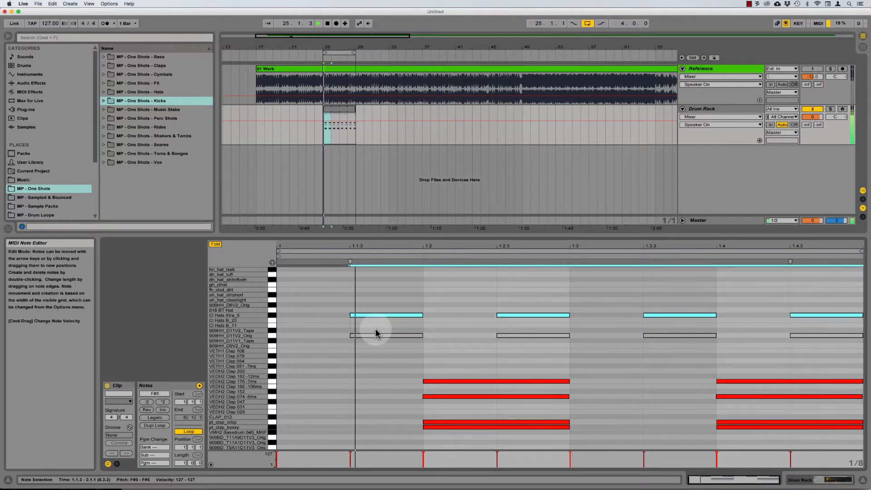
key(0)
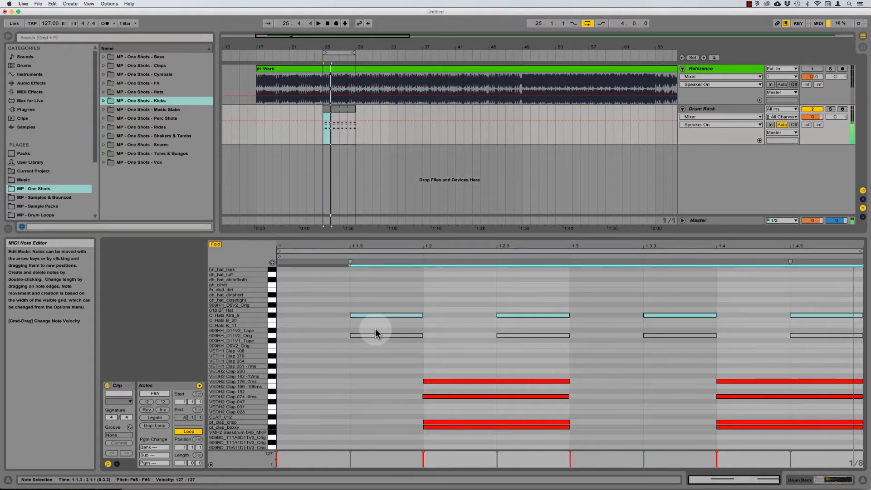
Step: Copy the hats slightly later onto 018 BT Hat, then activate them on 909HH_D6V2_Orig and audition
mouse_move(365, 313)
mouse_down()
mouse_move(367, 321)
mouse_move(446, 314)
mouse_move(369, 315)
mouse_move(445, 317)
mouse_move(395, 321)
mouse_move(377, 313)
mouse_up()
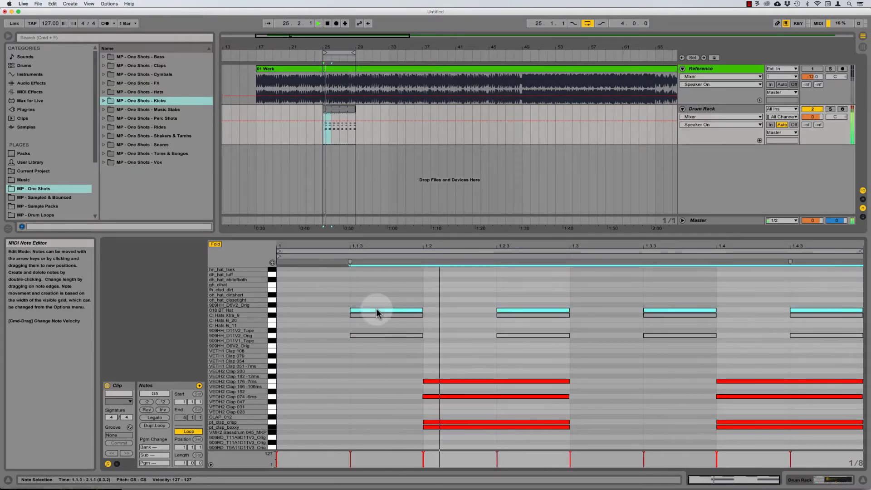
key(0)
key(space)
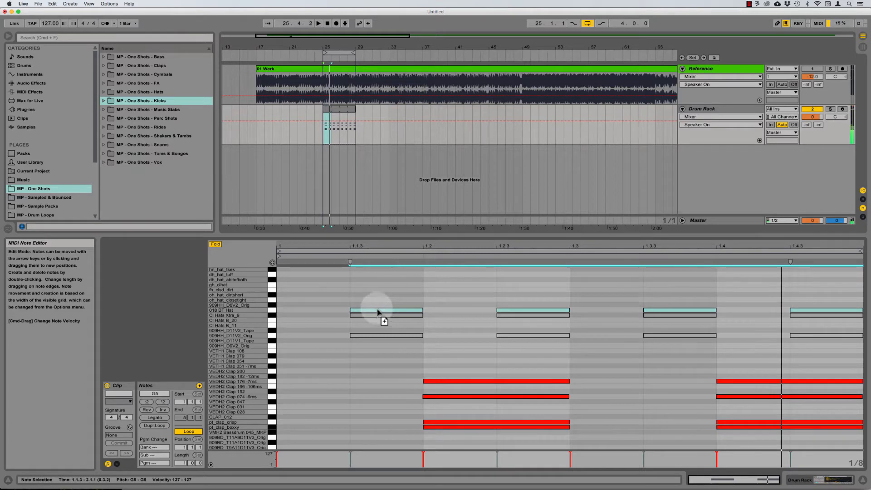
key(Up)
key(0)
key(space)
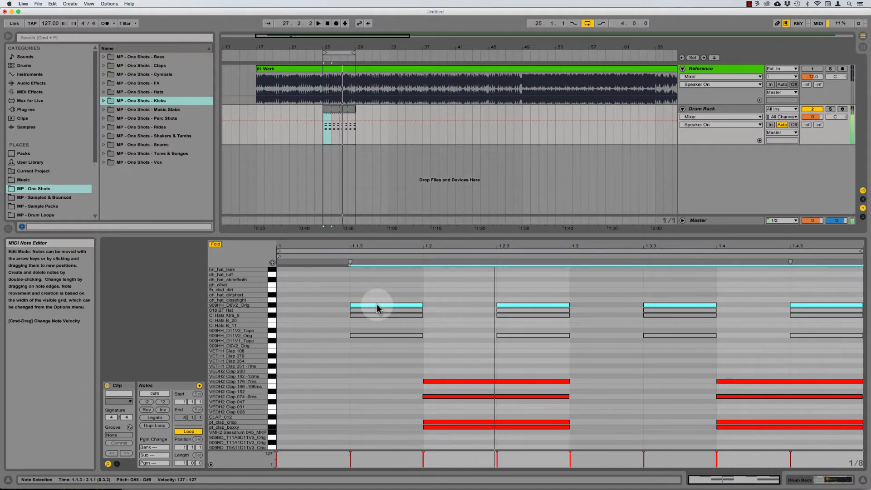
Step: Deactivate the 909HH_D6V2_Orig and 909HH_D11V2_Orig hat notes, then reselect 909HH_D6V2_Orig
key(0)
click(271, 336)
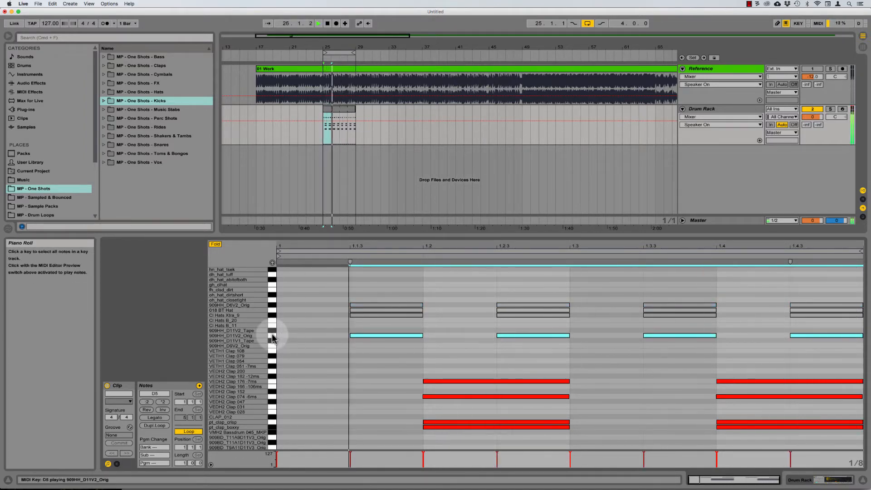
key(0)
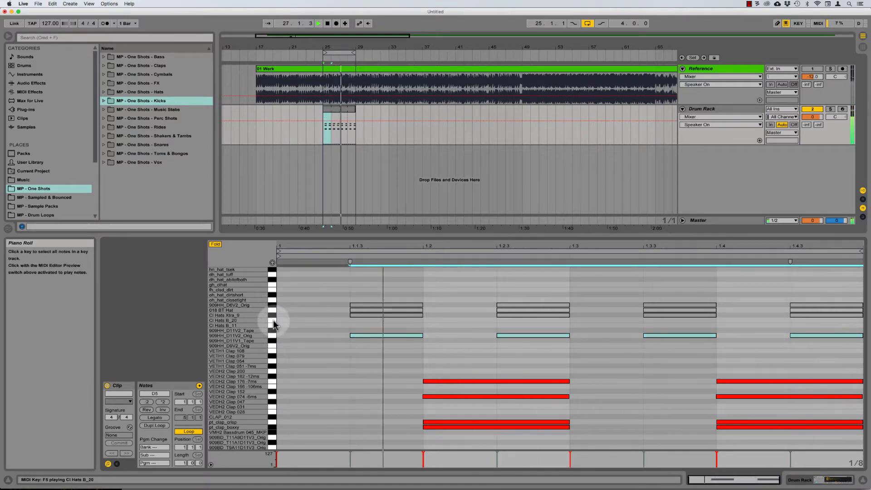
click(271, 305)
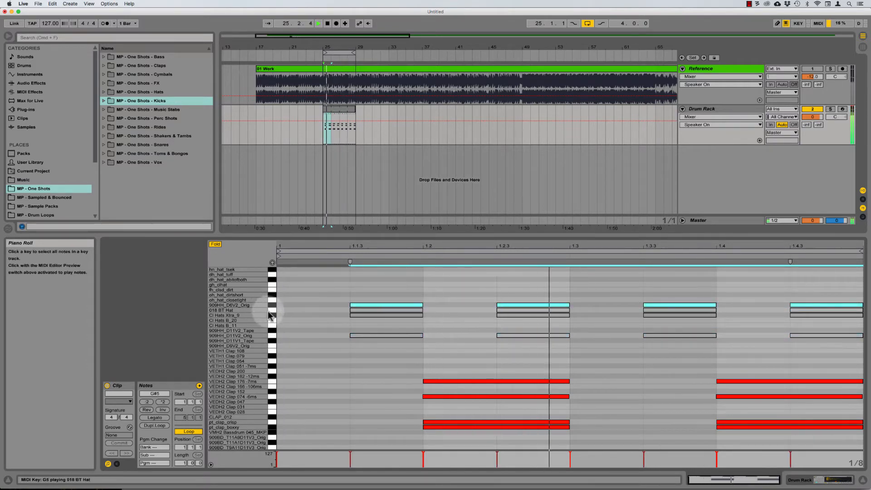
Step: Delete the 909HH_D11V2_Orig hat notes and restart playback
click(272, 336)
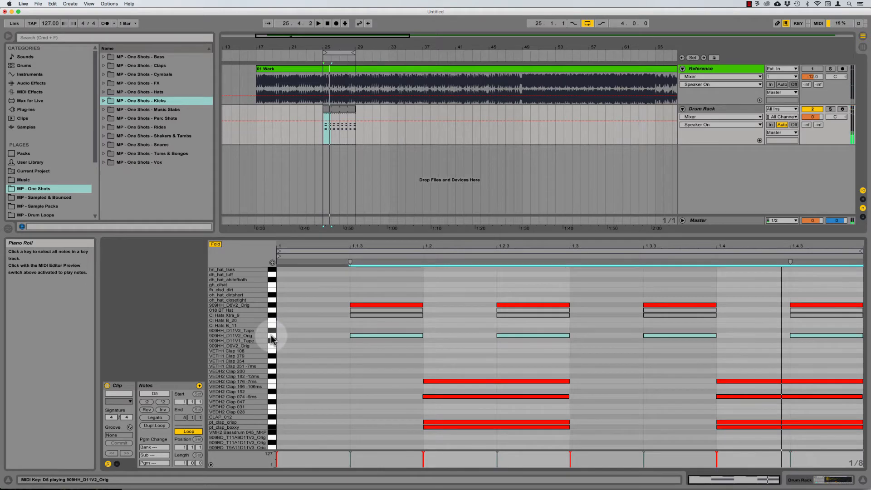
key(Delete)
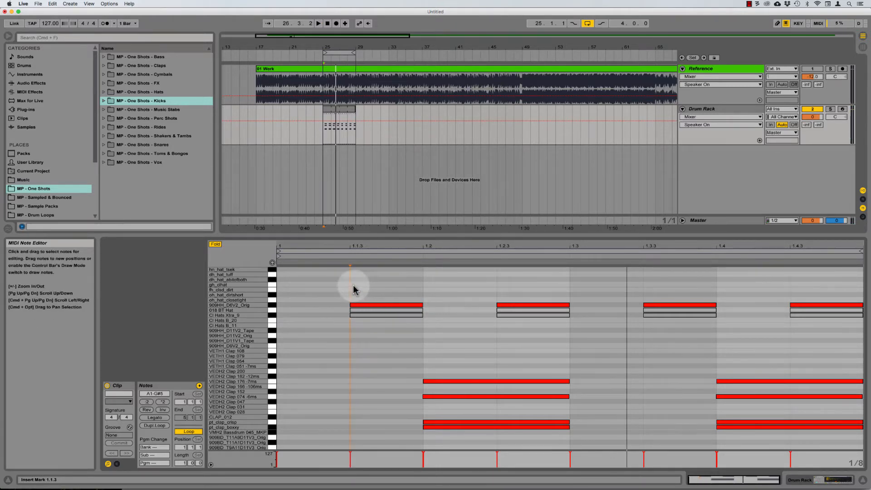
key(space)
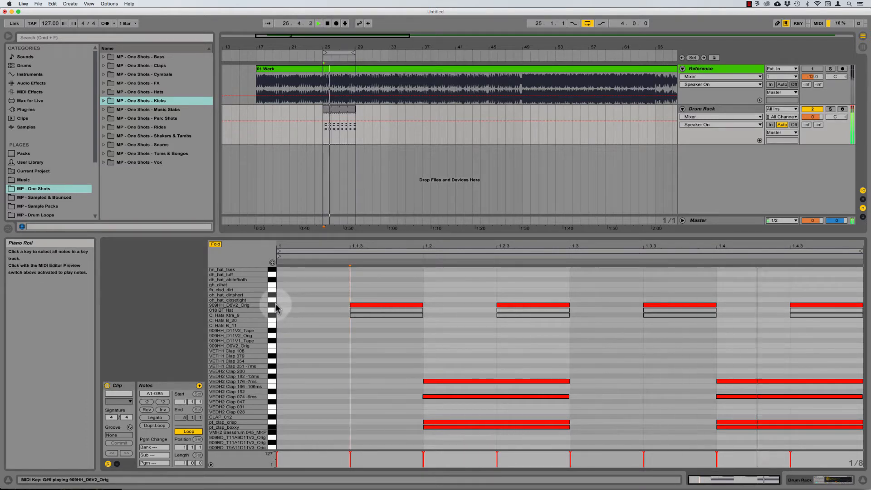
key(space)
Step: Copy the 909HH_D6V2_Orig hats to oh_hat_closetight, muting the original and activating the copy
click(276, 305)
alt+drag(371, 305, 371, 300)
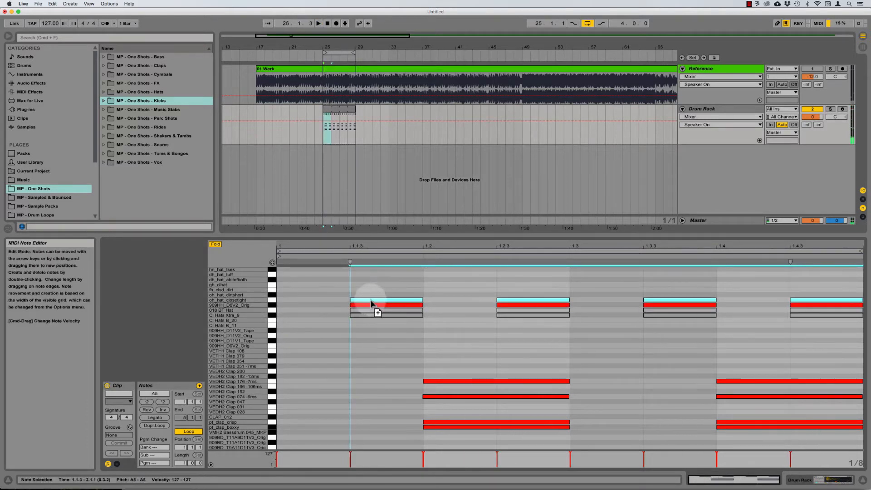
key(space)
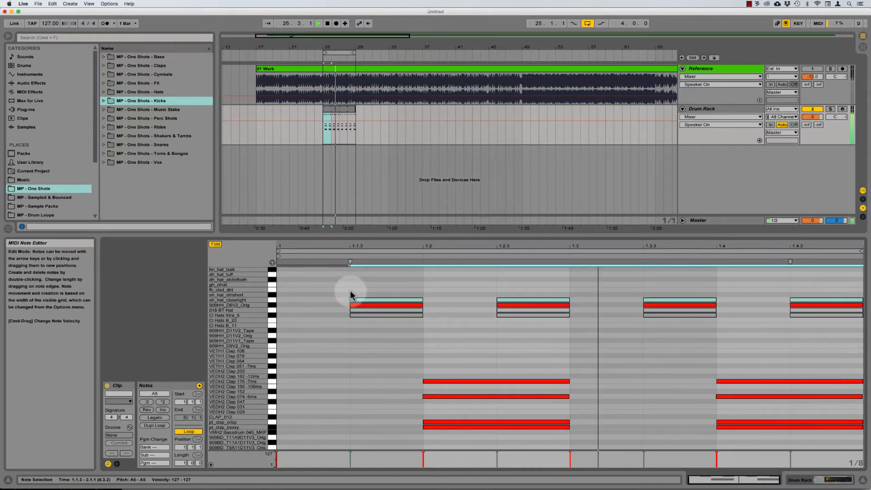
key(space)
click(273, 304)
key(0)
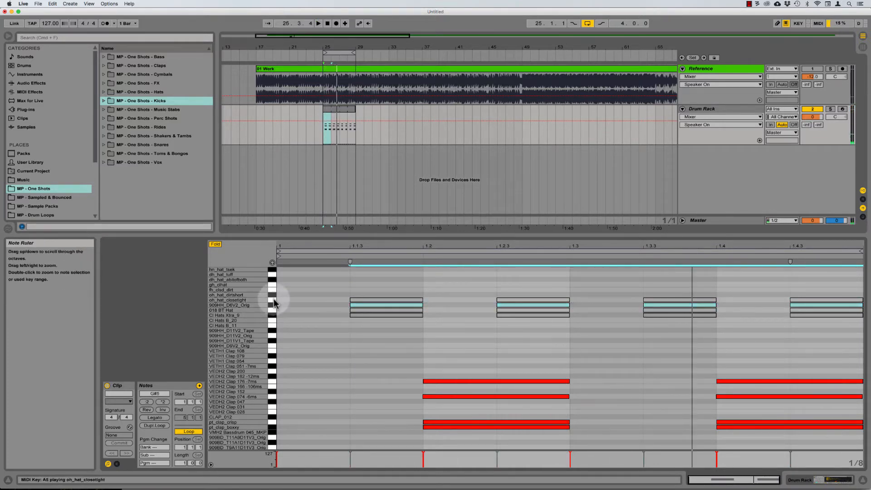
click(274, 299)
key(0)
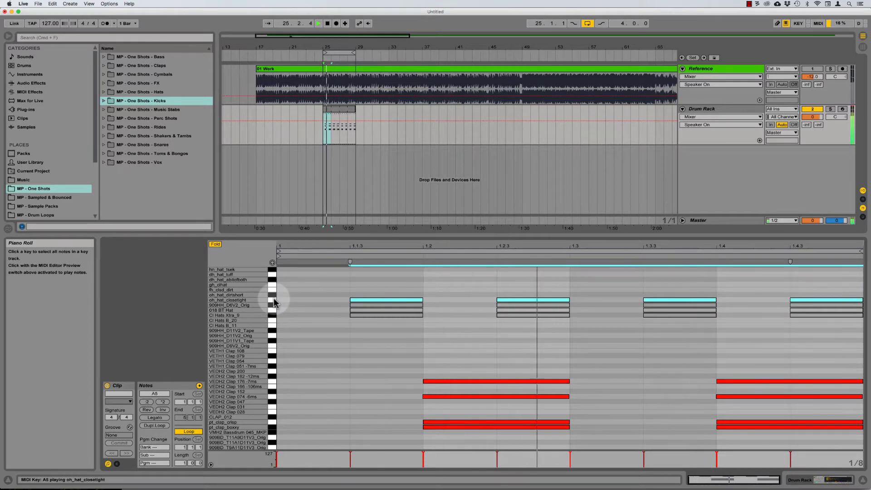
Step: Move the hats up through oh_hat_dirtshort to fh_clsd_dirt and activate a copy on dh_hat_abitofboth
key(Up)
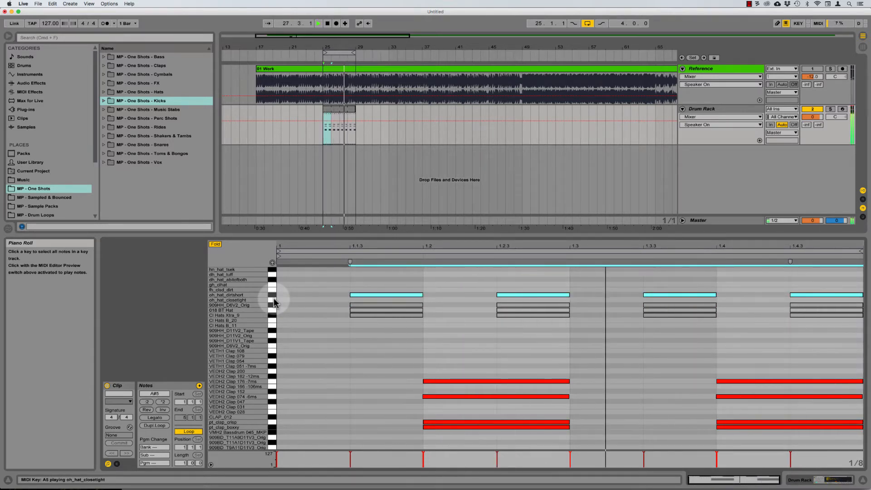
key(Up)
key(Up)
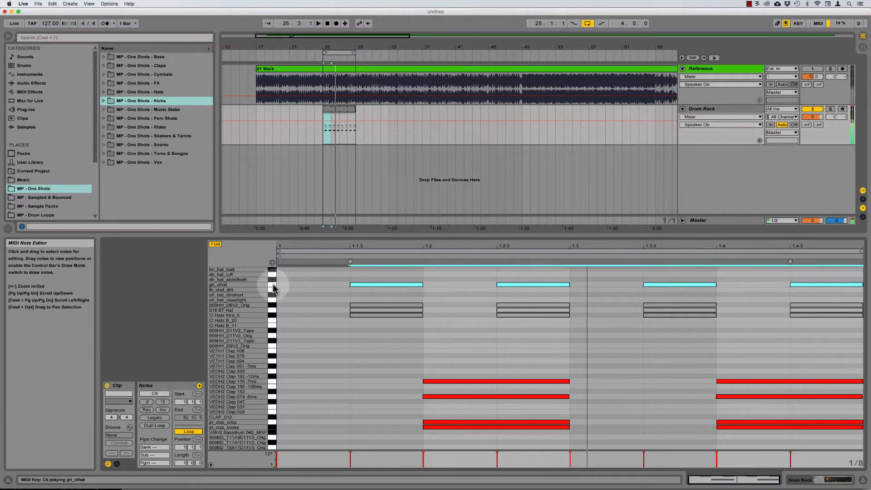
key(0)
drag(389, 285, 391, 280)
key(0)
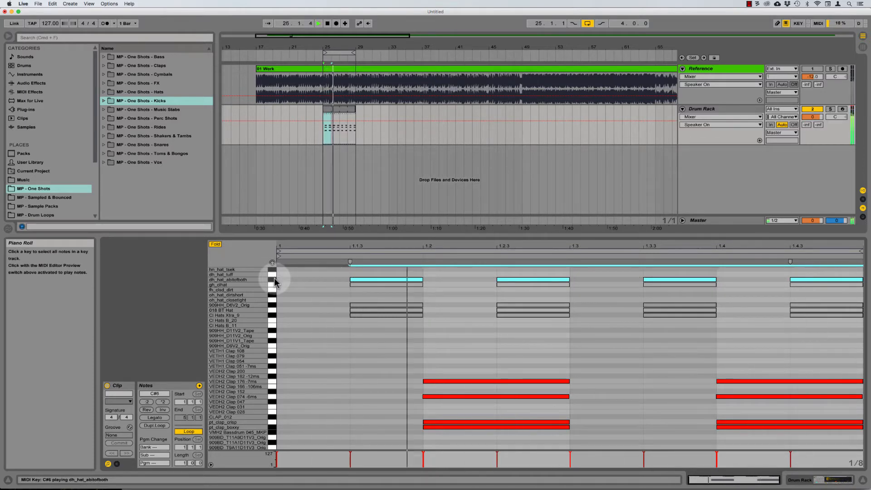
Step: Copy the hats to dh_hat_tuff, move them up to hn_hat_tsek, and restart playback
key(0)
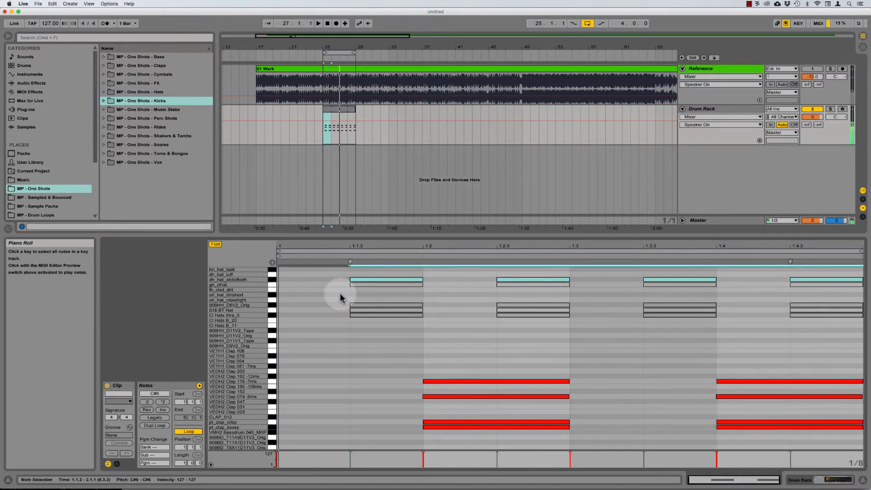
drag(395, 279, 396, 273)
key(0)
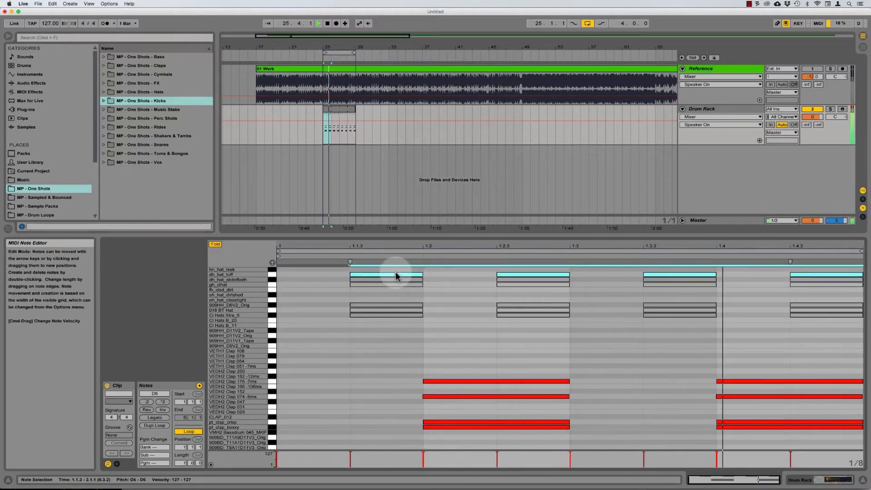
key(Up)
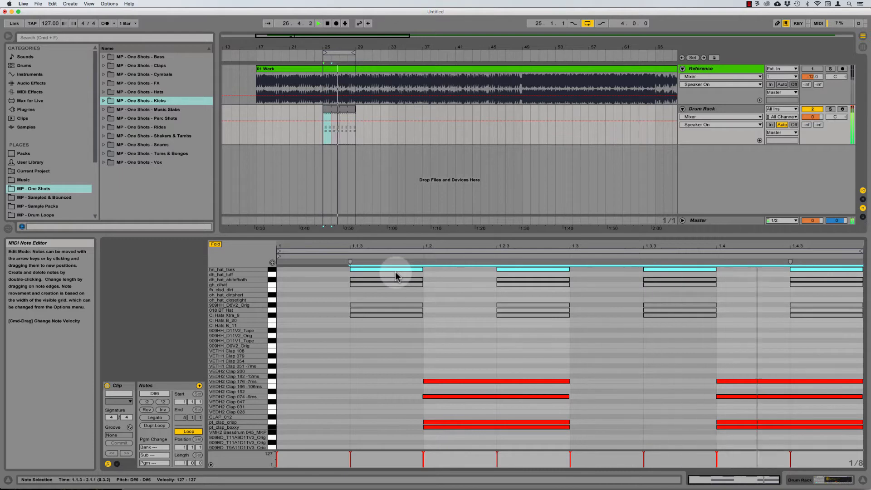
click(325, 263)
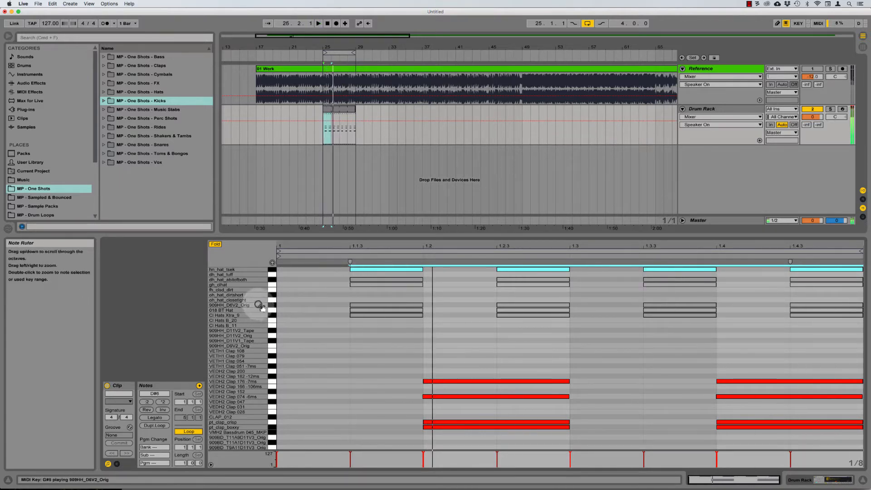
Step: Audition the hat lanes, delete the dh_hat_abitofboth notes, and reactivate the gh_clhat notes
click(272, 306)
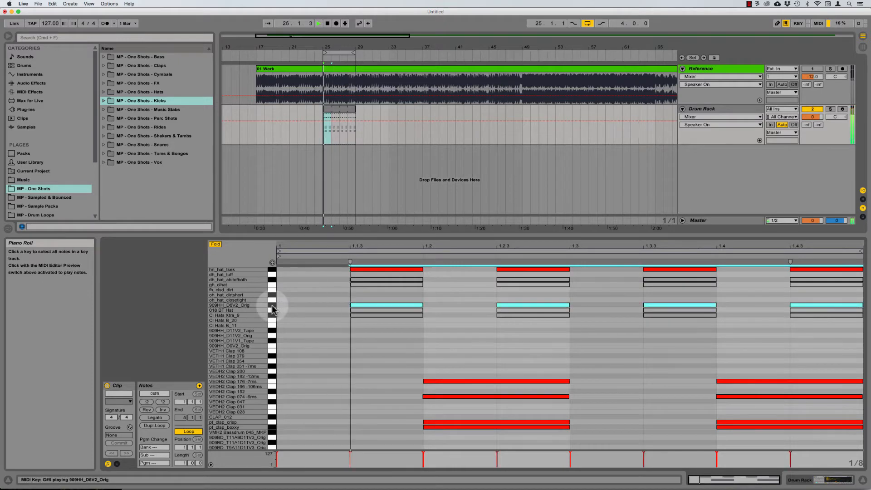
click(274, 271)
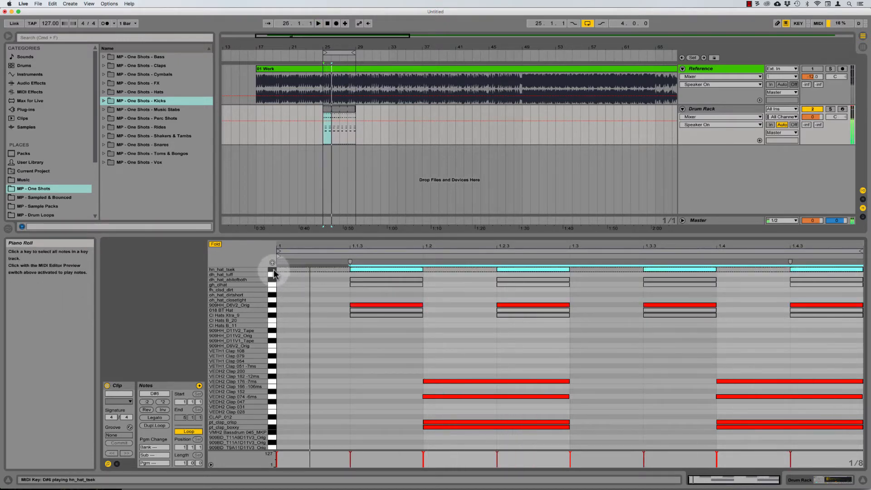
key(space)
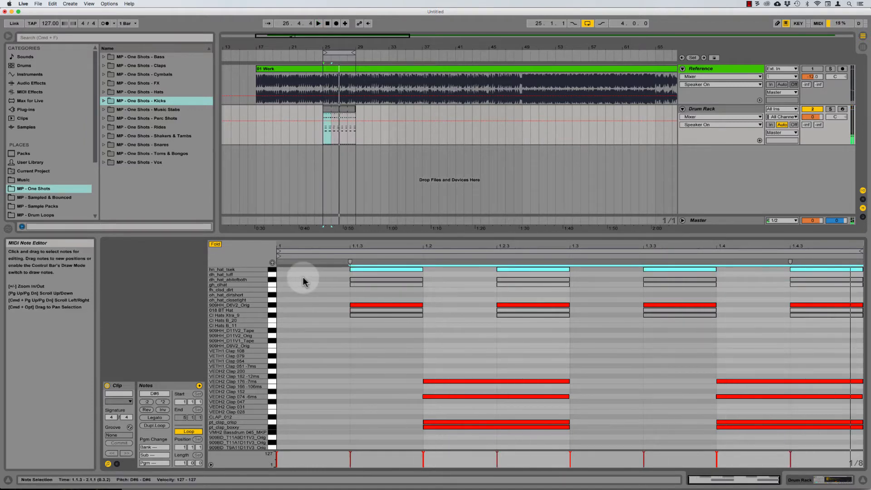
click(272, 278)
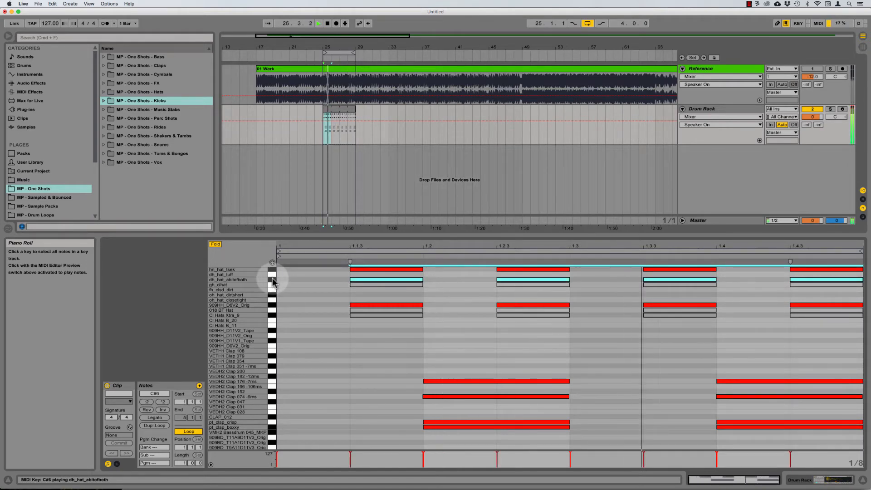
key(Delete)
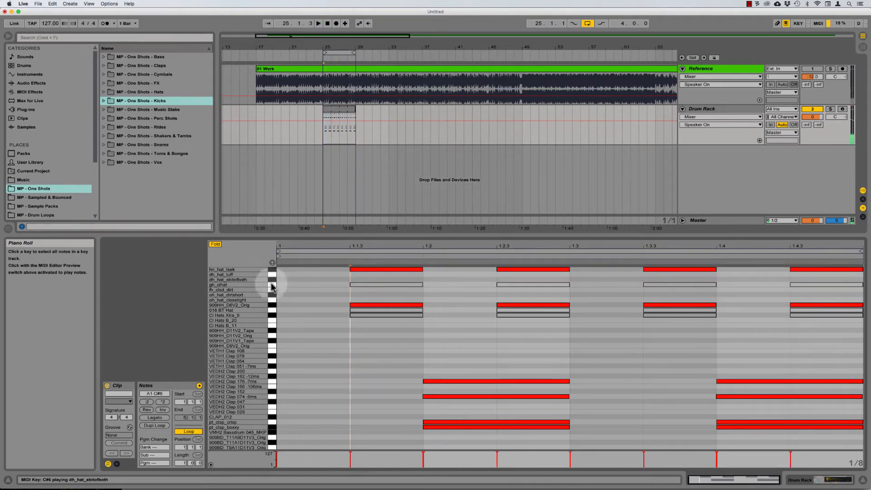
click(272, 286)
key(0)
key(space)
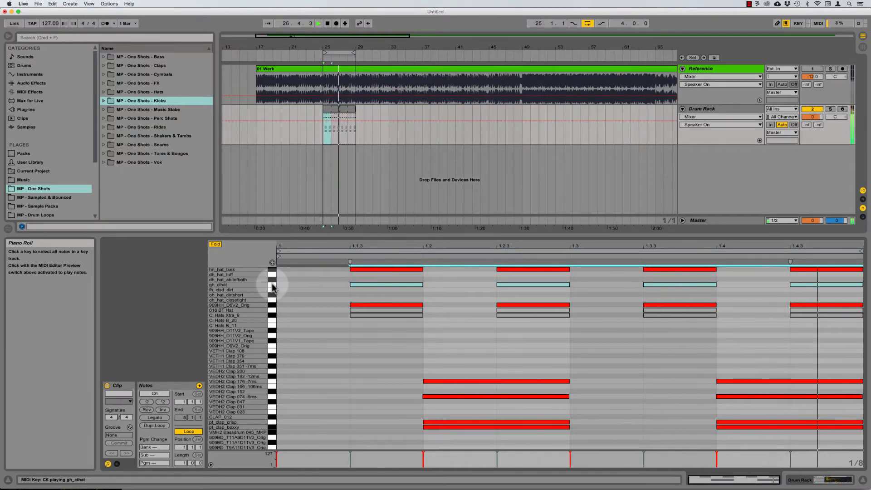
Step: Delete the Cl Hats Xtra_9 hat notes and stop playback
click(273, 311)
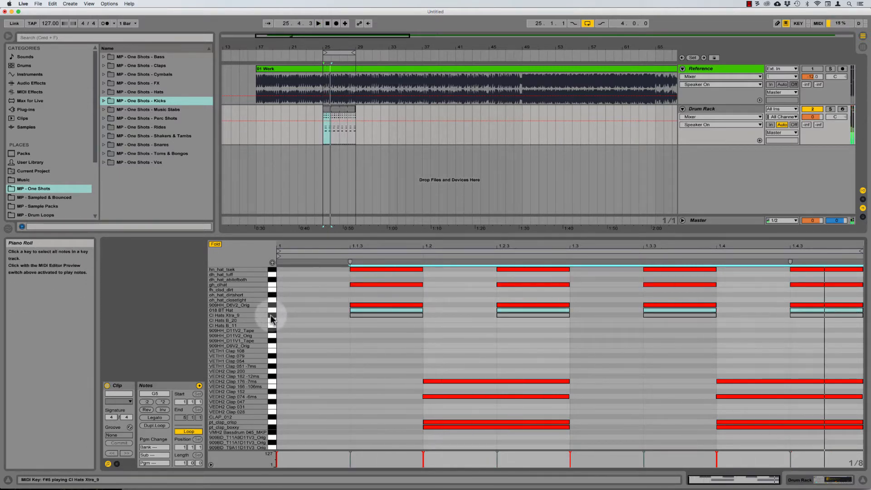
click(272, 316)
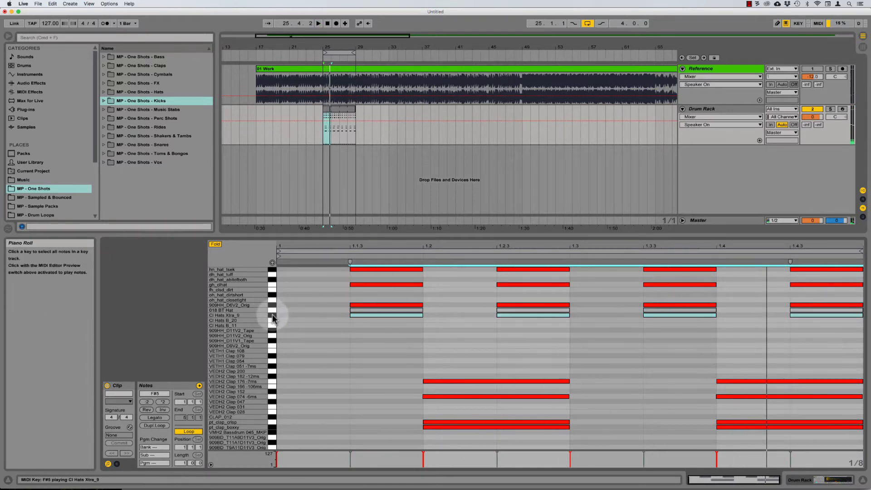
key(Delete)
key(space)
Step: Delete the 018 BT Hat notes and switch to the Drum Rack device view
click(273, 310)
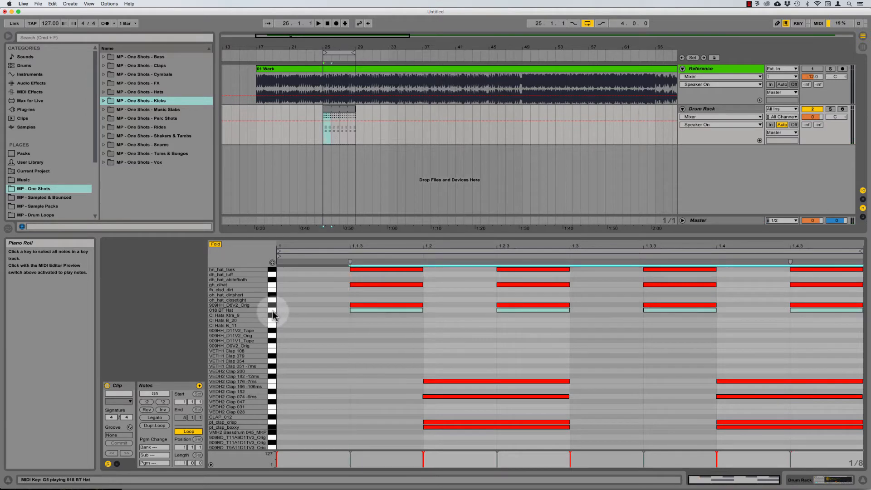
key(space)
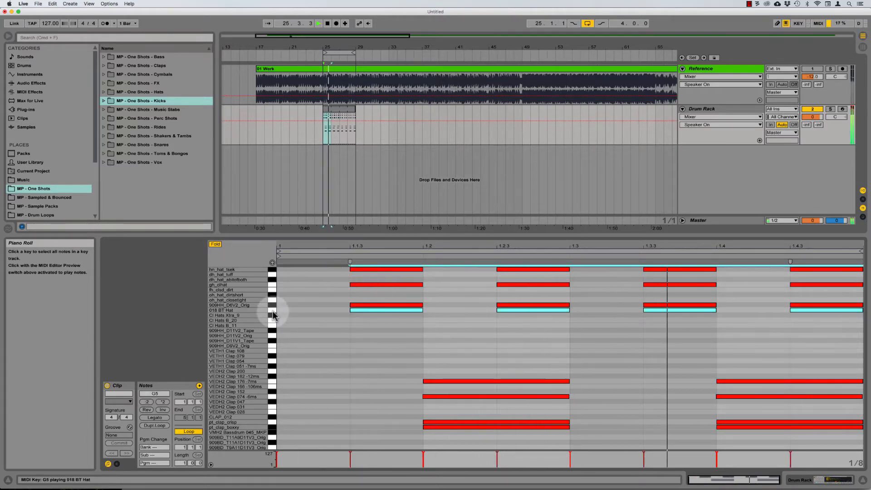
click(272, 307)
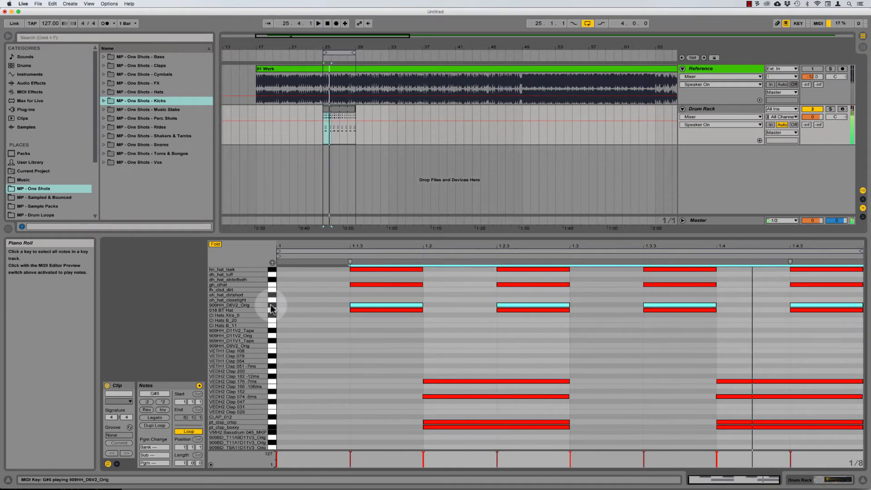
click(273, 312)
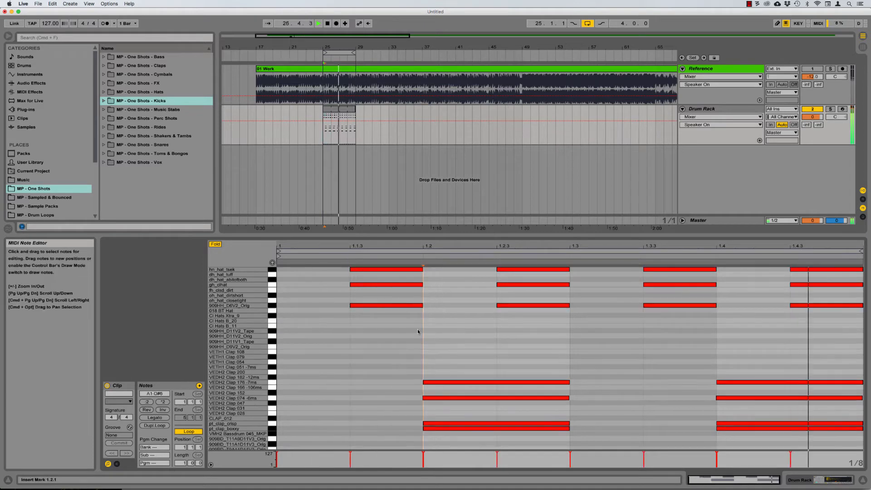
key(Delete)
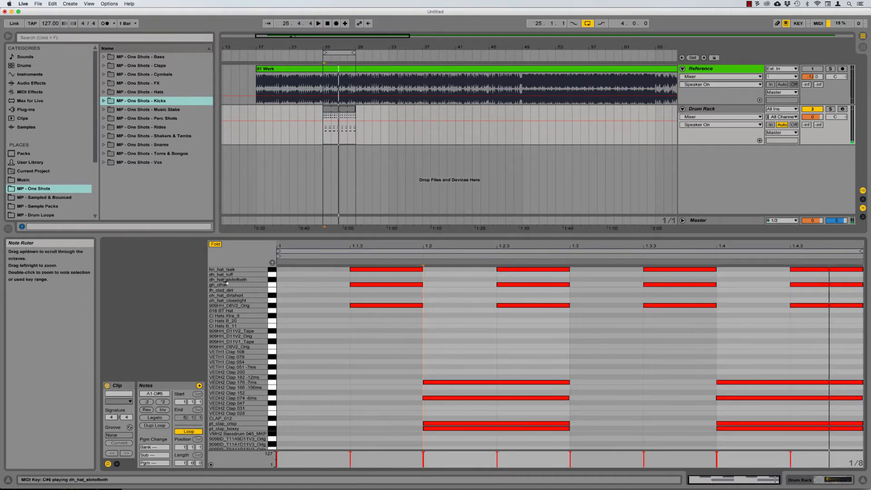
key(shift+Tab)
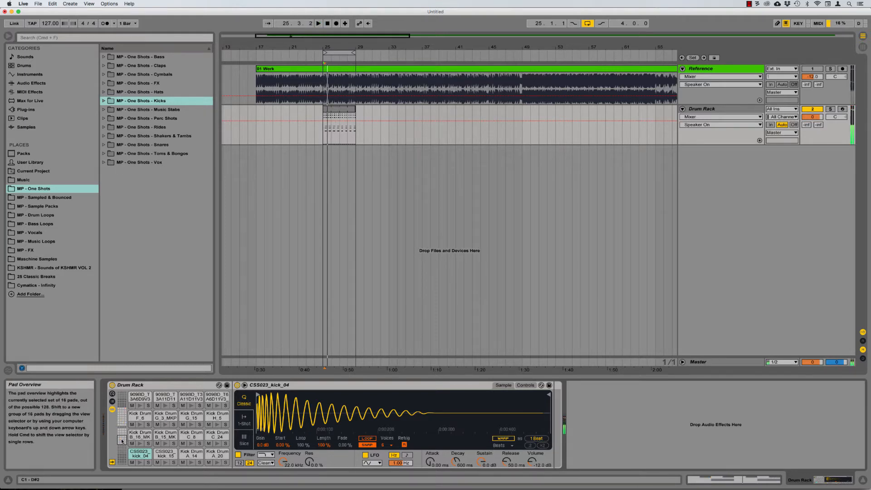
Step: Add six empty MIDI tracks (3 MIDI to 8 MIDI) with Cmd+Shift+T, then reselect the Drum Rack track
key(space)
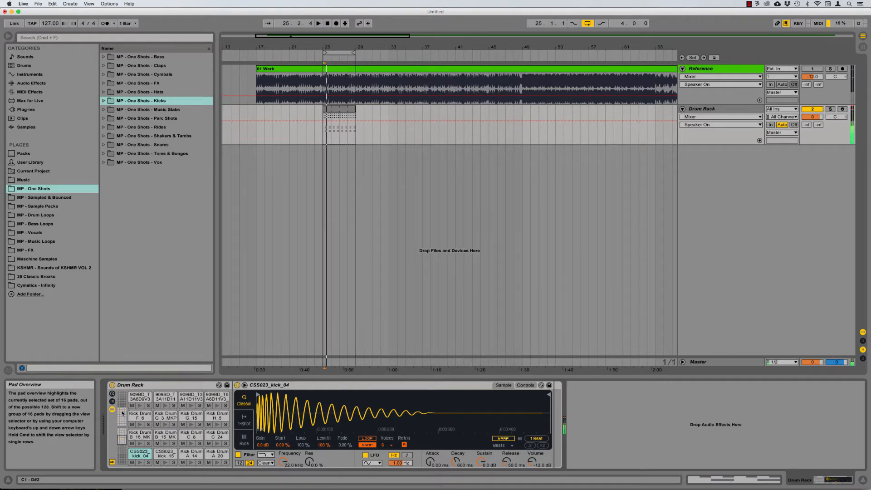
click(705, 109)
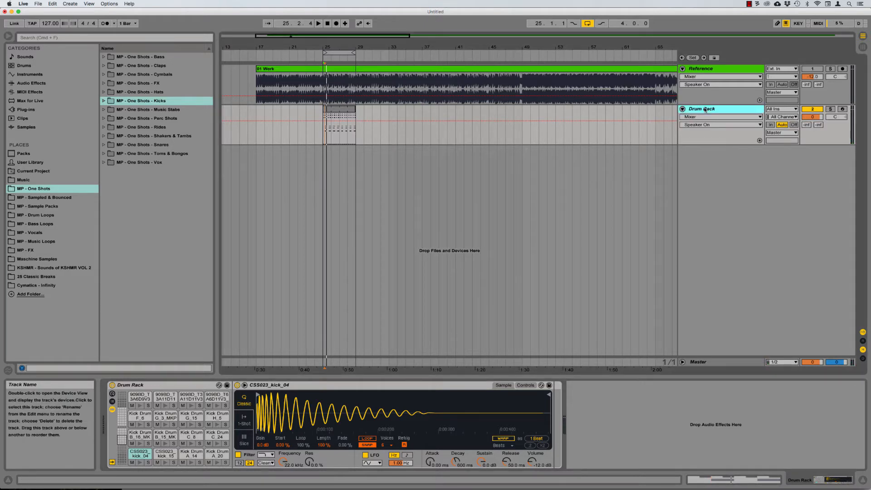
key(super+shift+t)
key(super+shift+t)
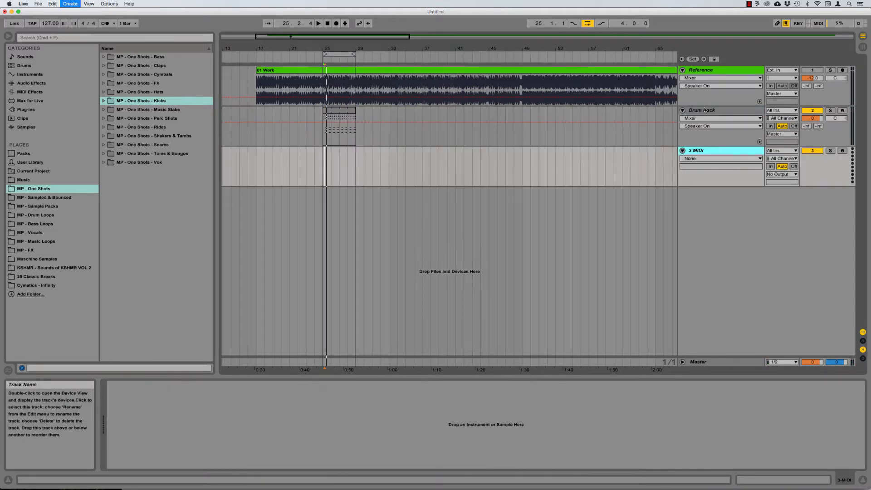
key(super+shift+t)
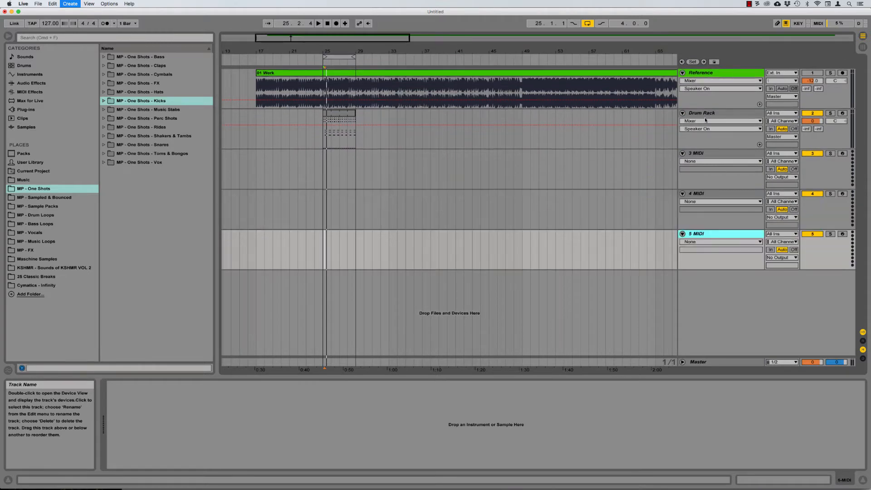
key(super+shift+t)
key(super+shift+t)
key(super+shift+t)
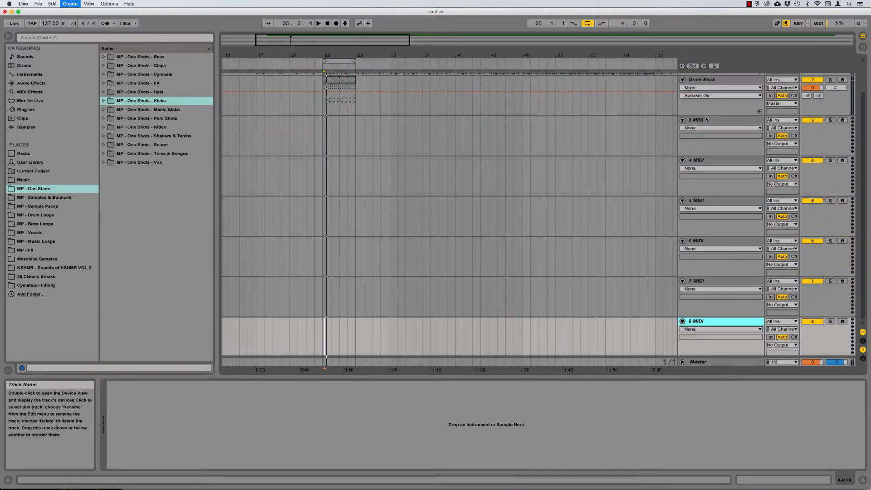
scroll(706, 120, up, 2)
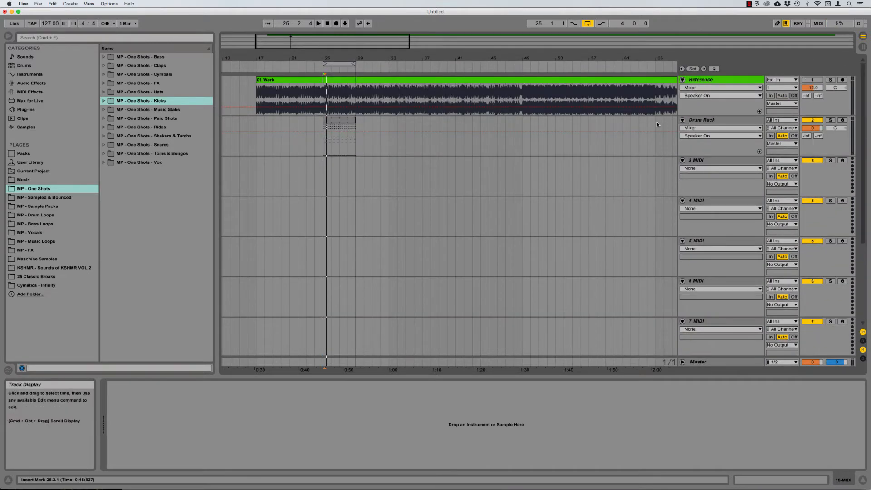
click(703, 120)
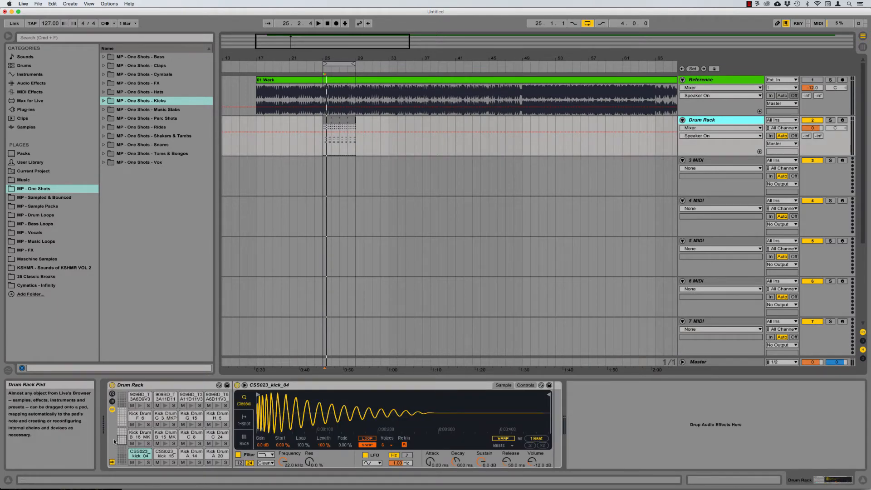
click(151, 450)
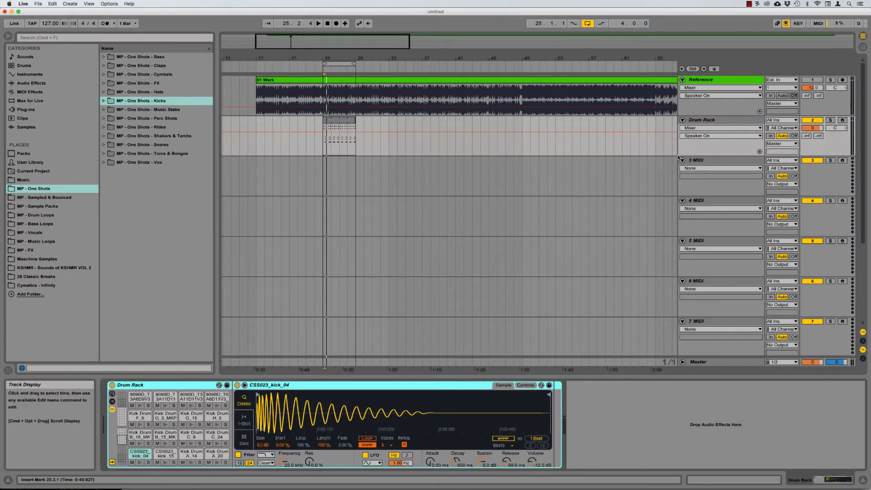
click(699, 162)
click(711, 120)
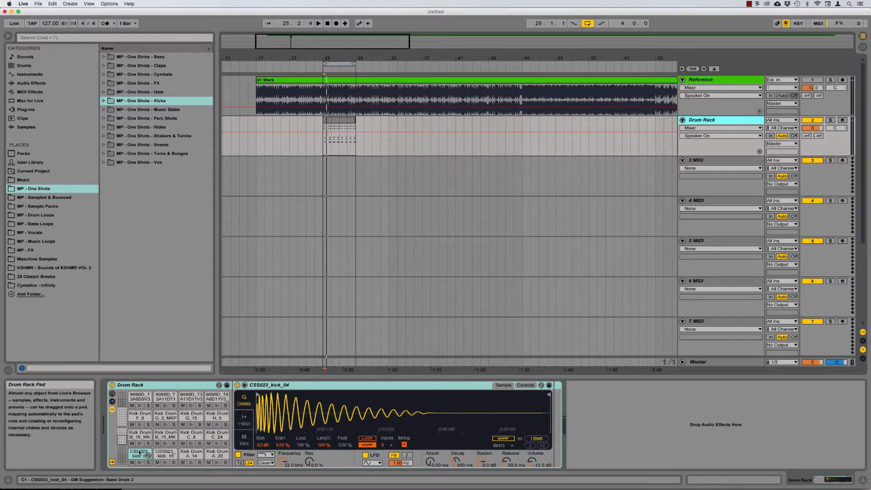
Step: Drag the Kick Drum G_3_MKP pad onto track 3 to extract its chain and kick clip
key(space)
key(space)
click(166, 415)
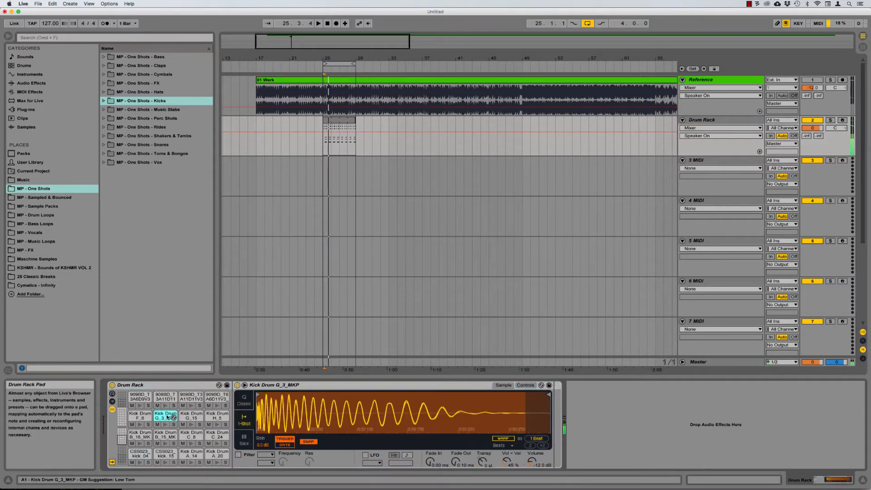
drag(167, 418, 337, 169)
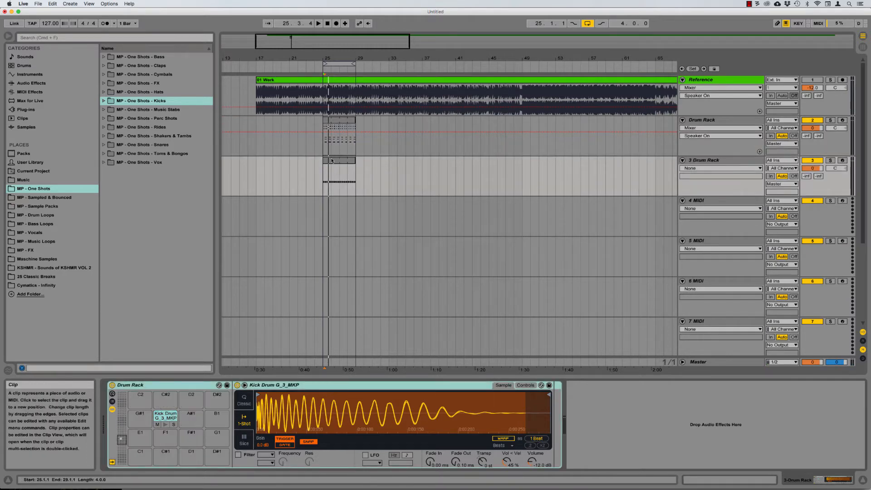
click(726, 161)
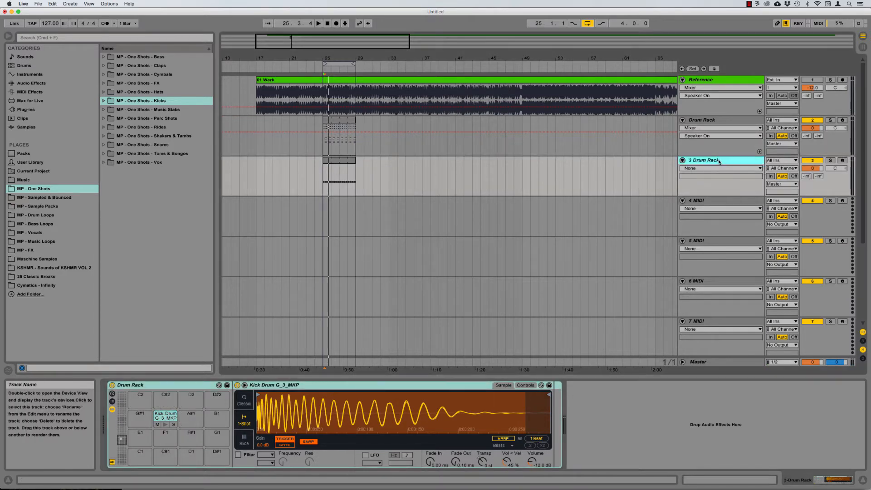
click(164, 418)
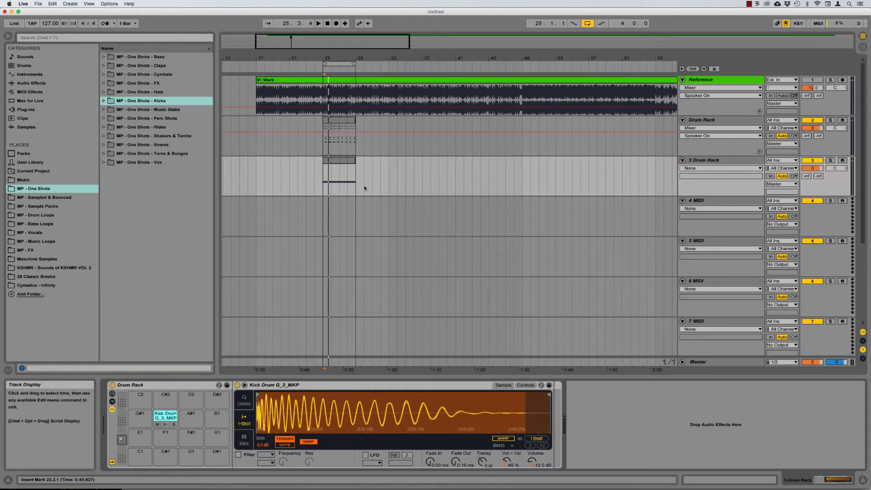
click(336, 162)
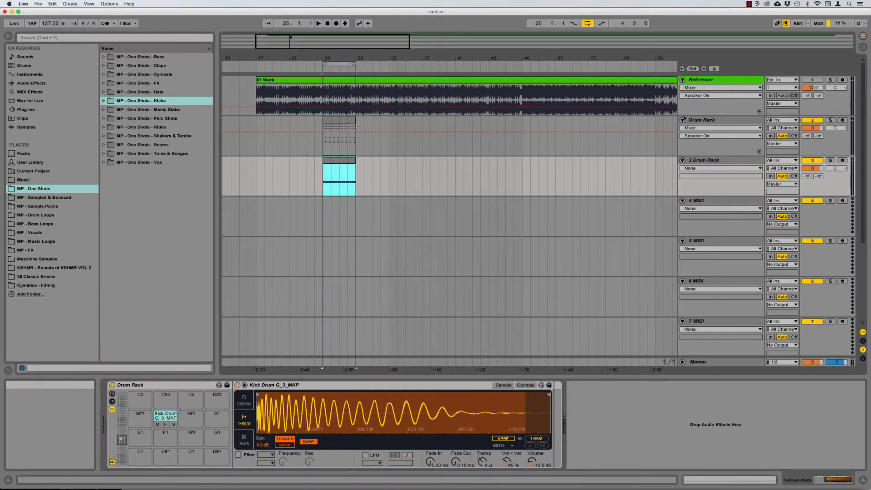
Step: Play the split beat over bars 25–29 and show the Drum Rack's clap pads
click(706, 121)
click(338, 121)
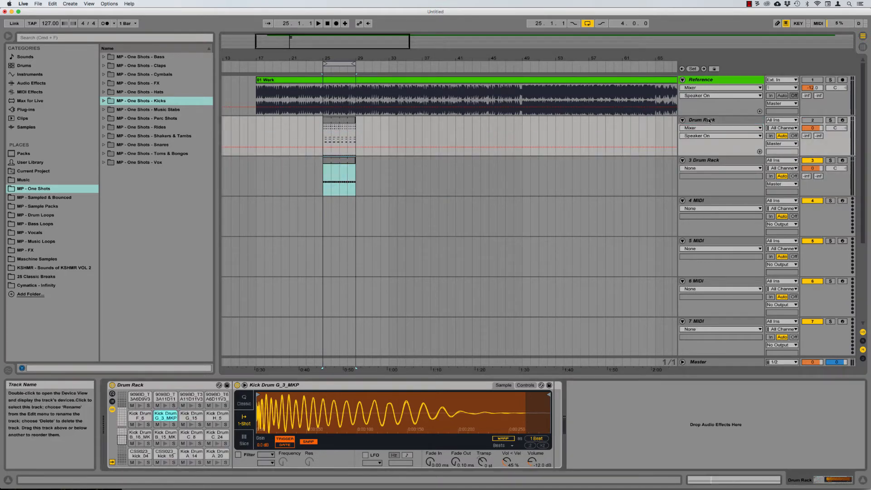
key(space)
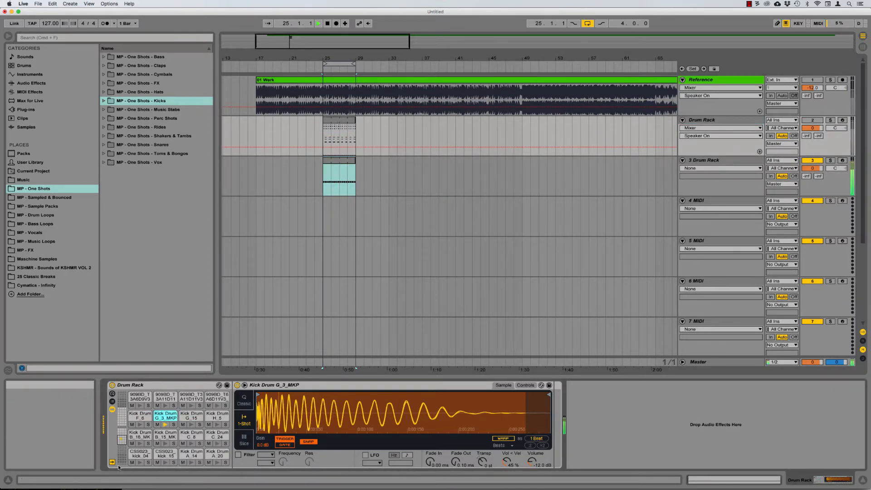
click(122, 422)
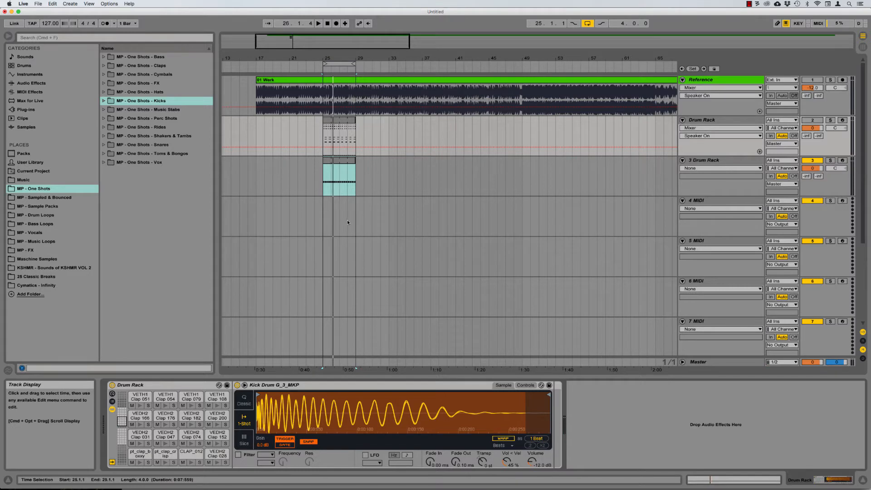
scroll(427, 198, down, 3)
scroll(427, 198, up, 3)
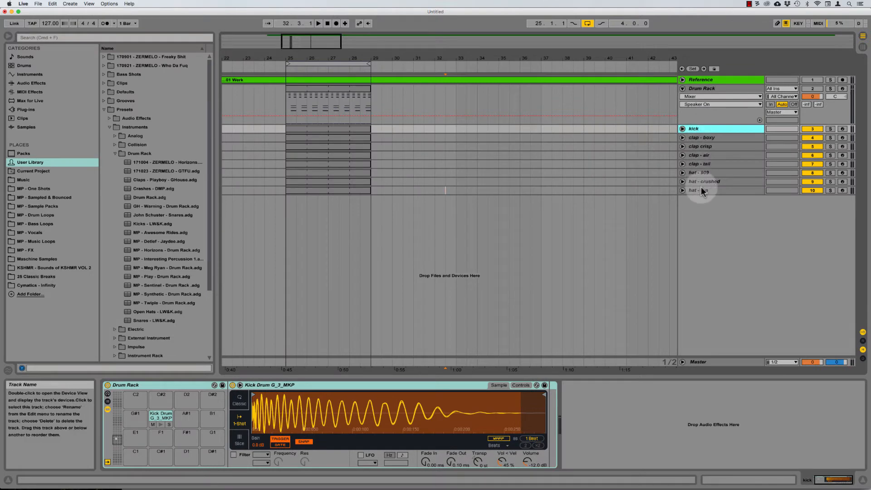
Step: Select the eight drum tracks from kick to hat - top, then the Drum Rack group track
shift+click(698, 191)
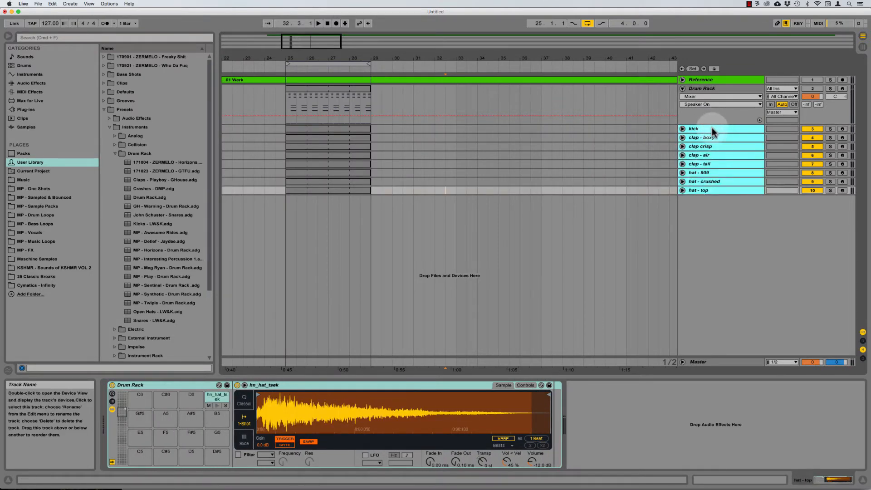
click(718, 88)
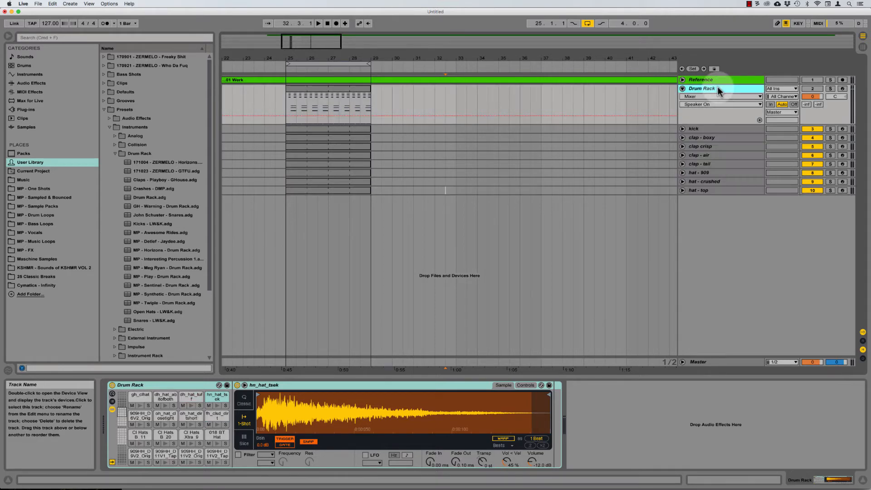
Step: Save the Drum Rack preset under the name 'MP - Werk - Drum Rack'
click(228, 385)
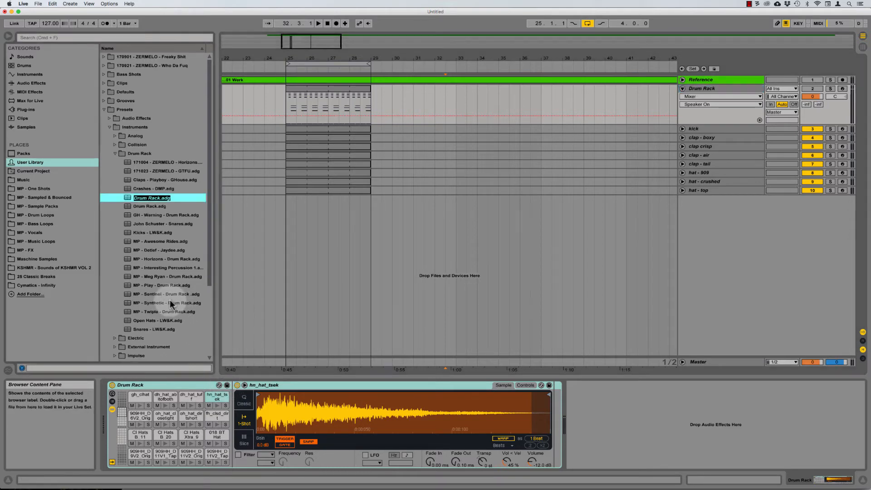
text(MP - Werk - Drum Rack)
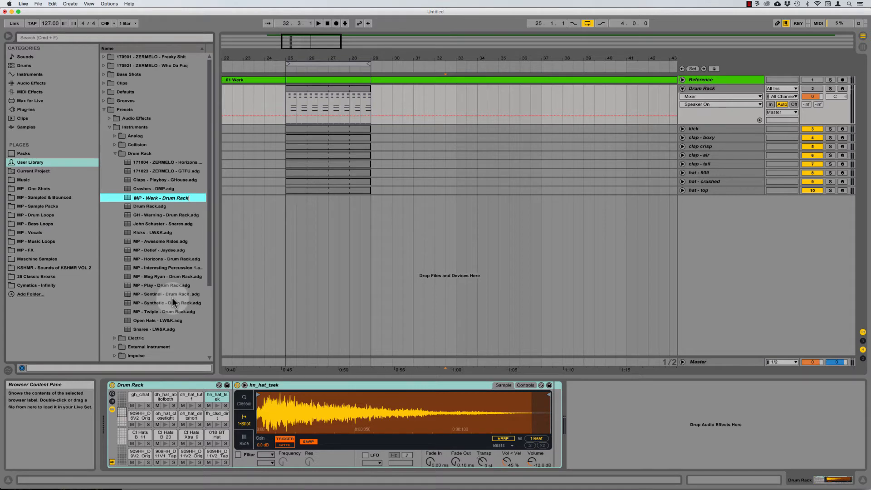
key(Return)
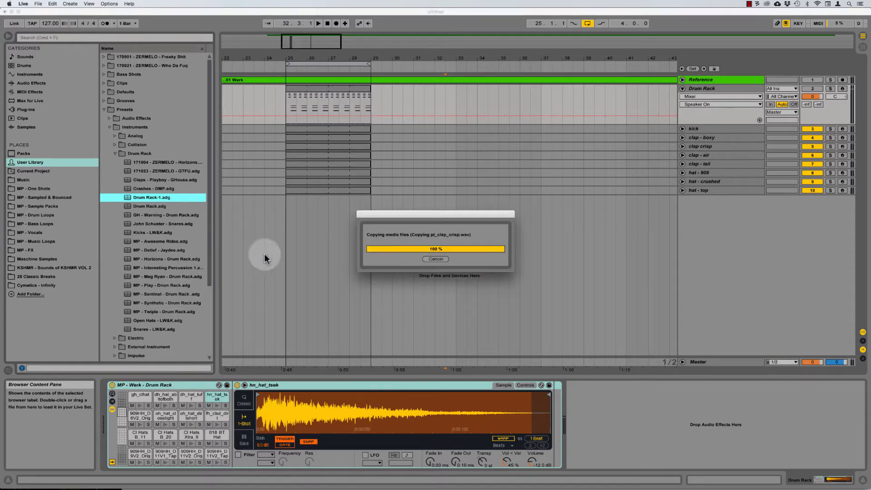
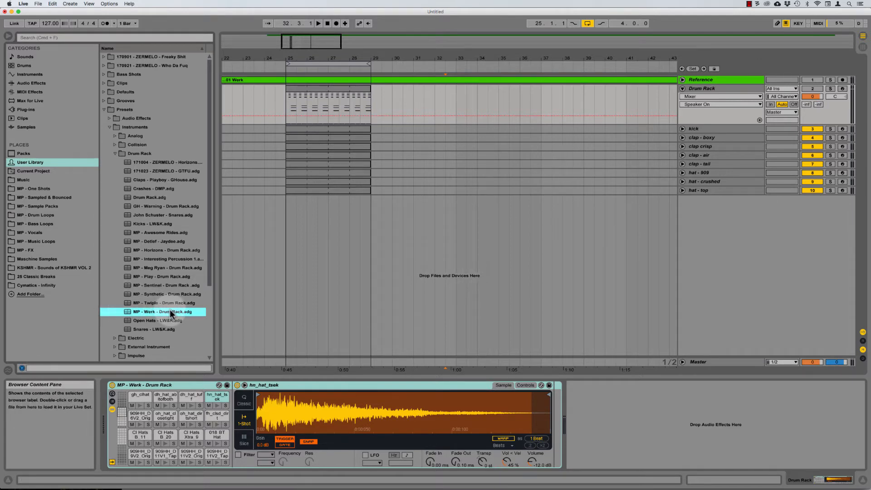
Step: Select the kick track to show its Drum Rack and Kick Drum sample
click(694, 129)
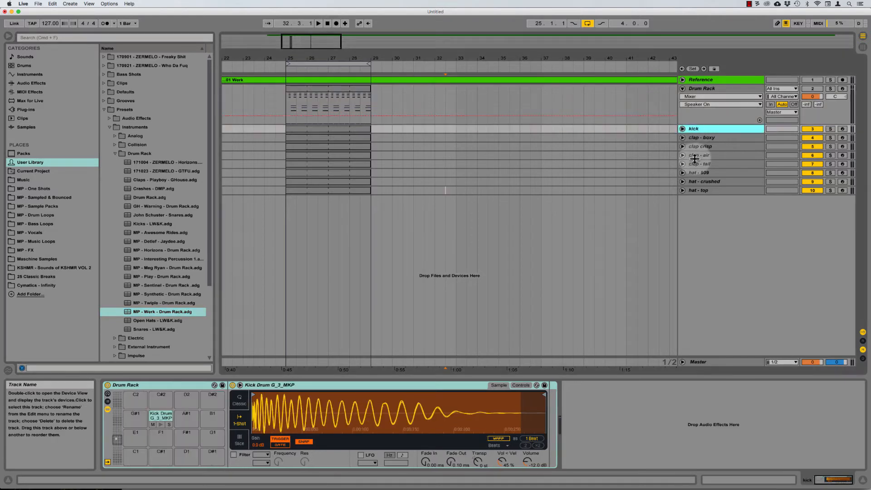
Step: Select the drum tracks from kick to hat - top, then clap - boxy, then the kick again
shift+click(699, 189)
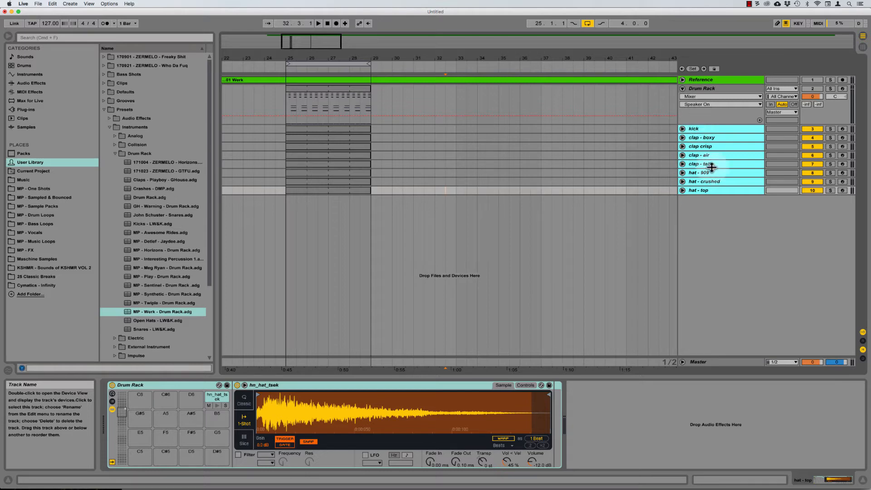
click(700, 138)
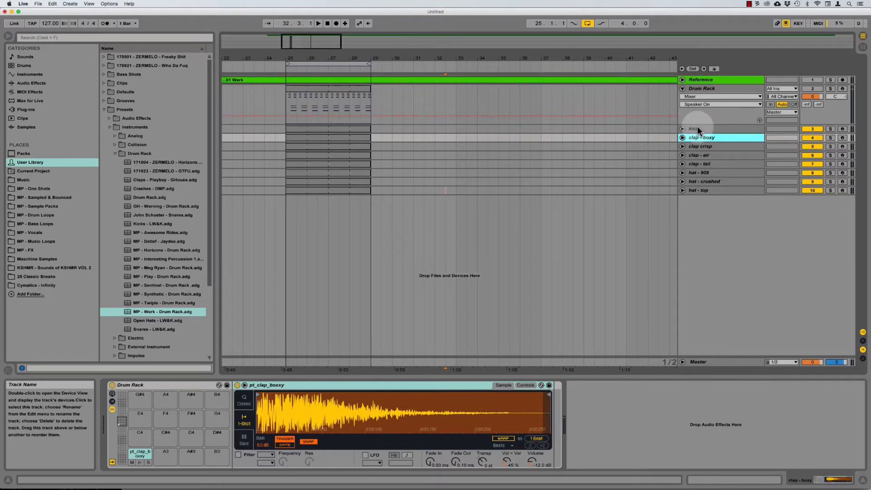
click(695, 129)
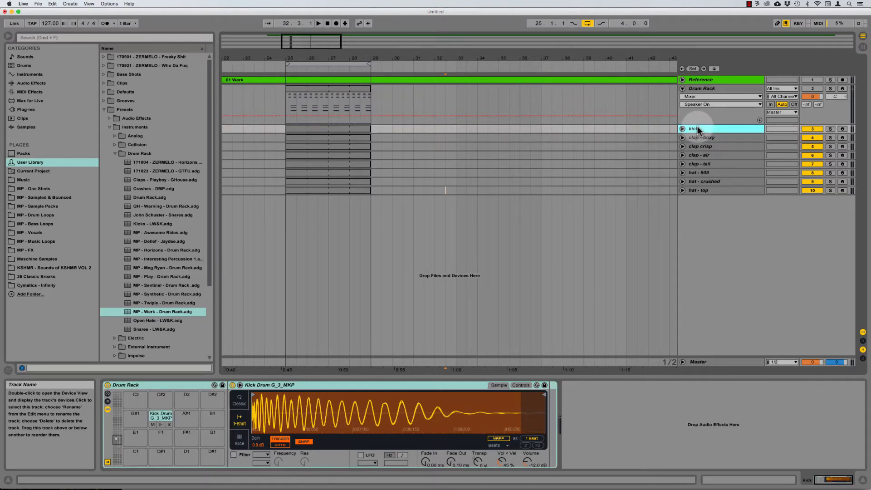
Step: Solo the kick, mark bars 25 to 29 on its lane, and unfold the track
click(831, 129)
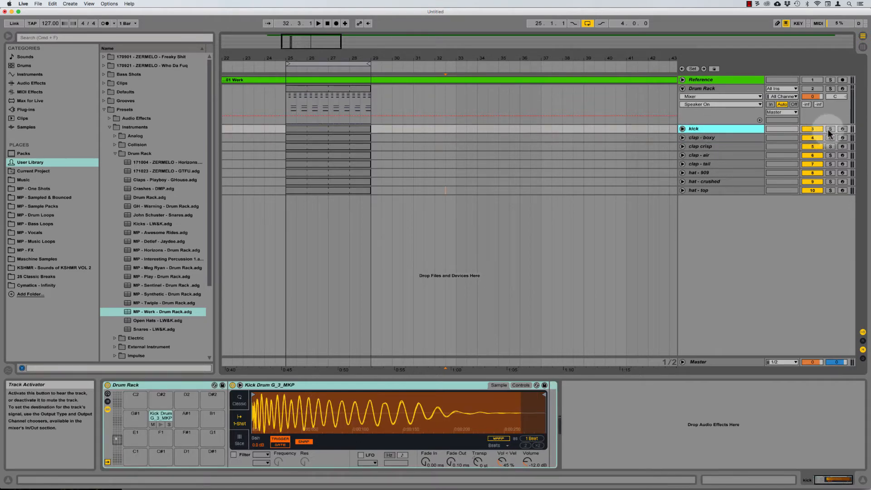
click(337, 84)
click(320, 129)
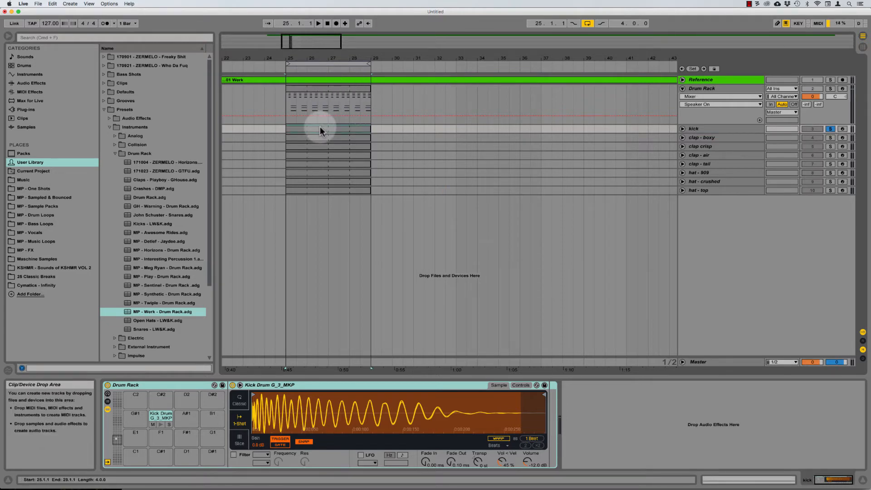
click(683, 129)
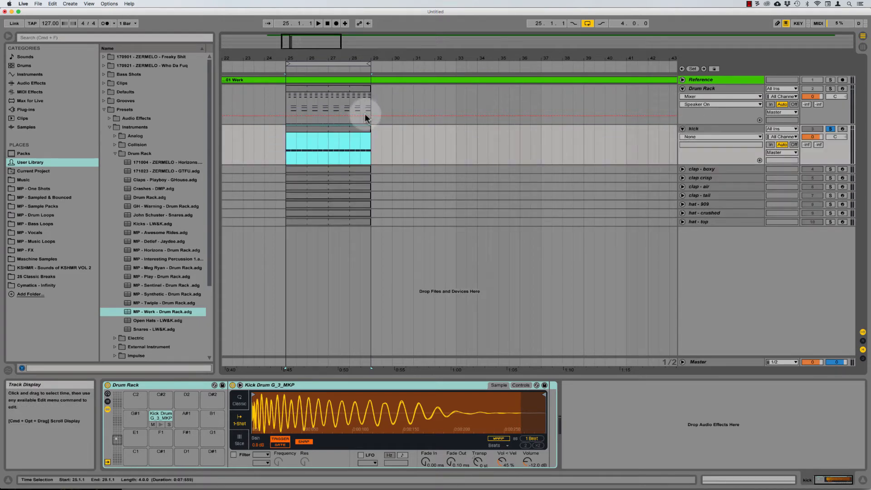
Step: Audition the kick from bar 25, then load Sausage Fattener with lowered gain and Fatness 100%
click(287, 152)
key(space)
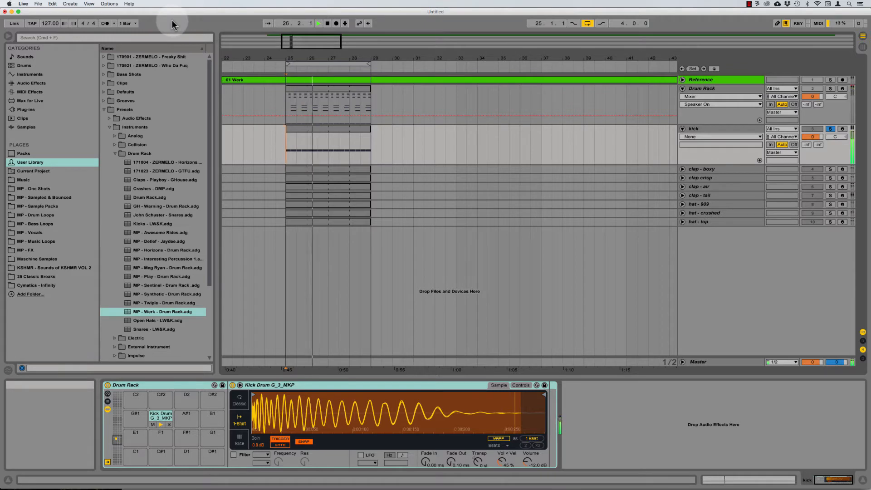
key(space)
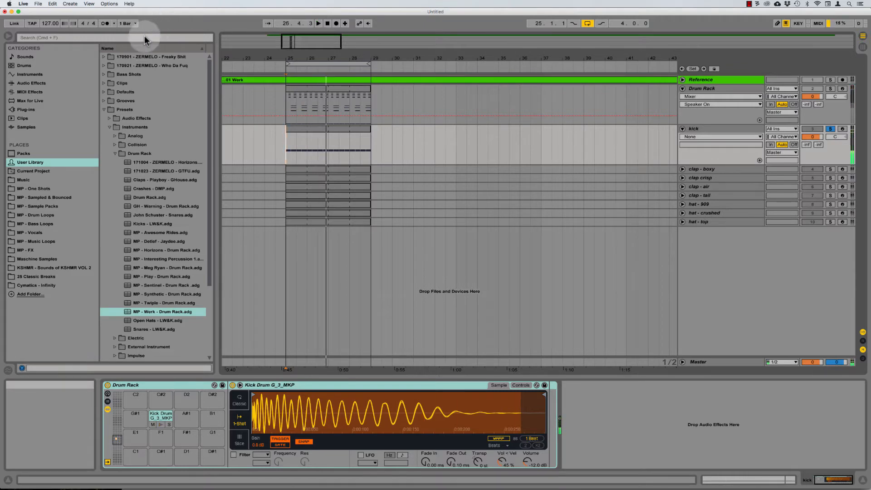
click(26, 109)
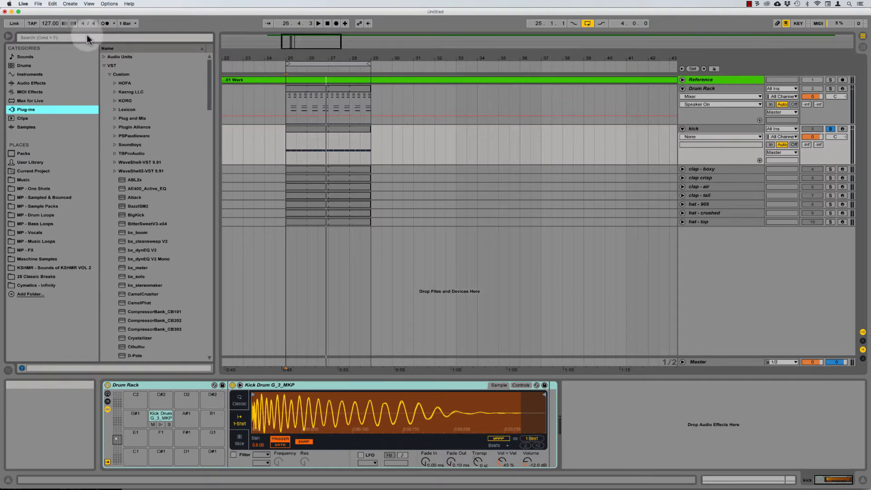
click(86, 37)
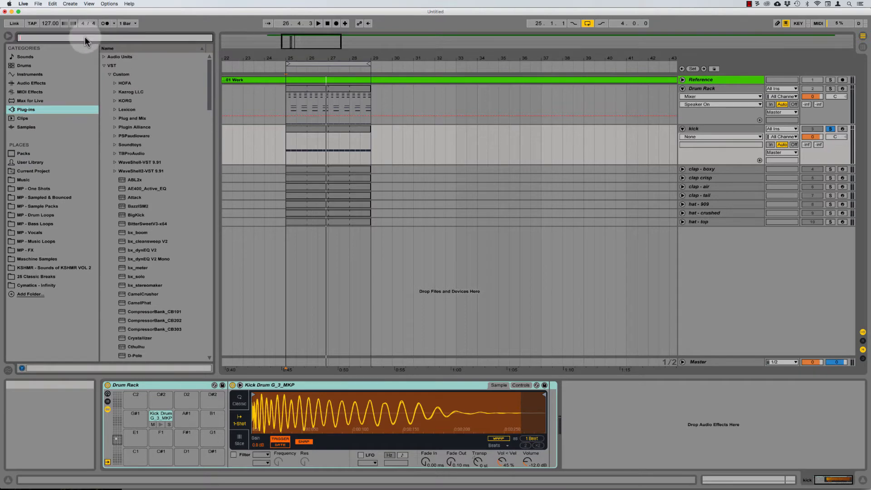
text(sausage)
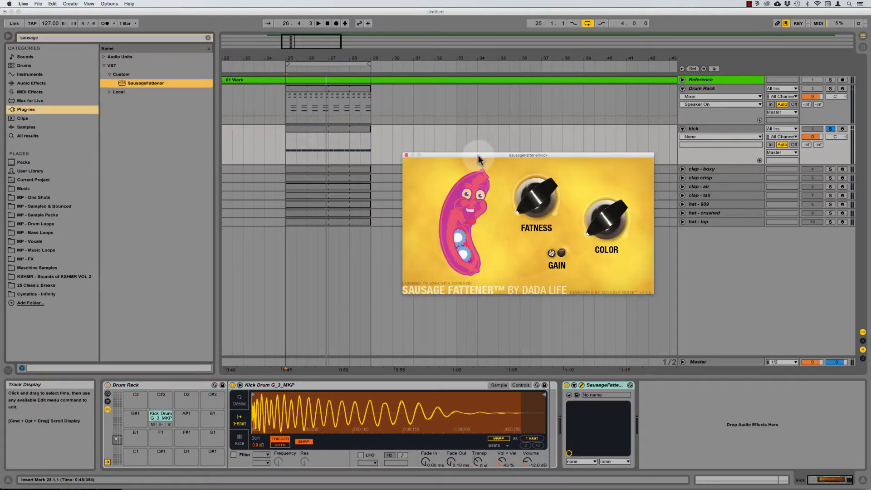
drag(478, 155, 475, 156)
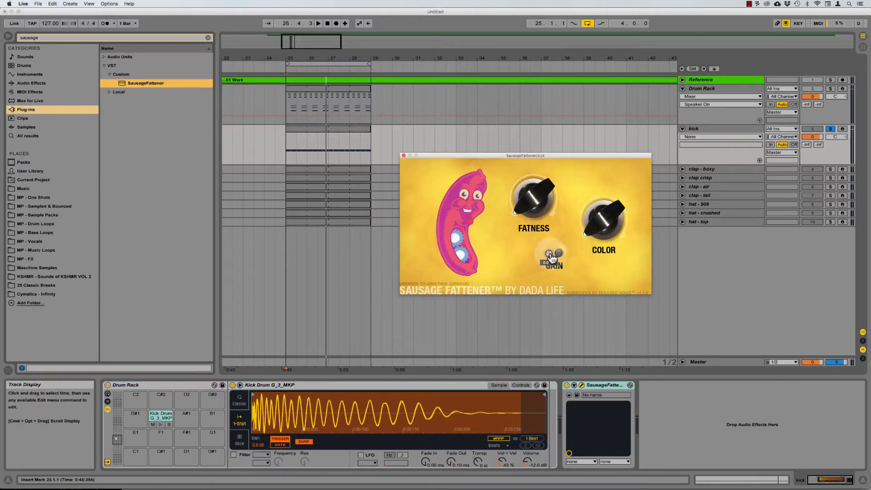
drag(550, 262, 550, 443)
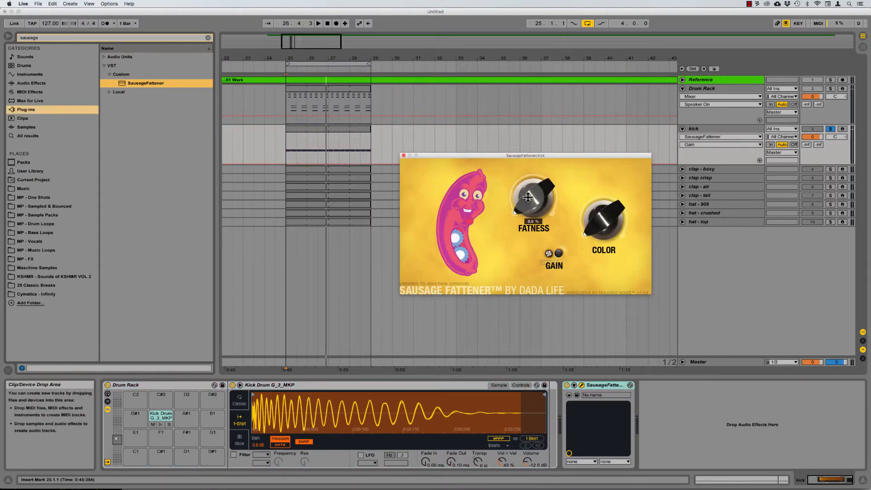
drag(531, 196, 760, 3)
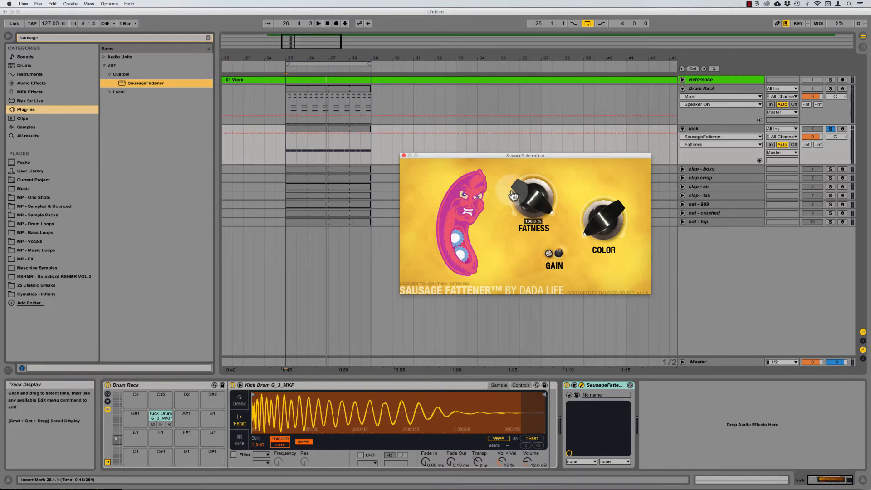
Step: Add a Utility effect after Sausage Fattener on the kick chain
key(space)
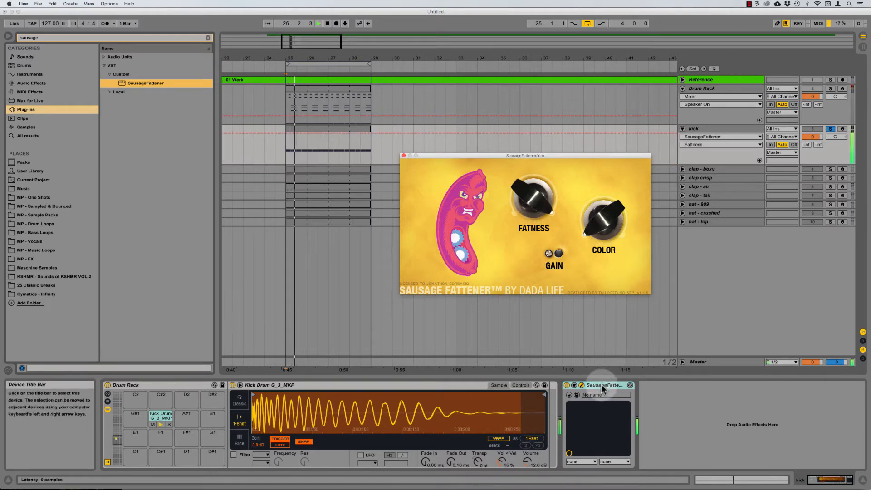
click(602, 386)
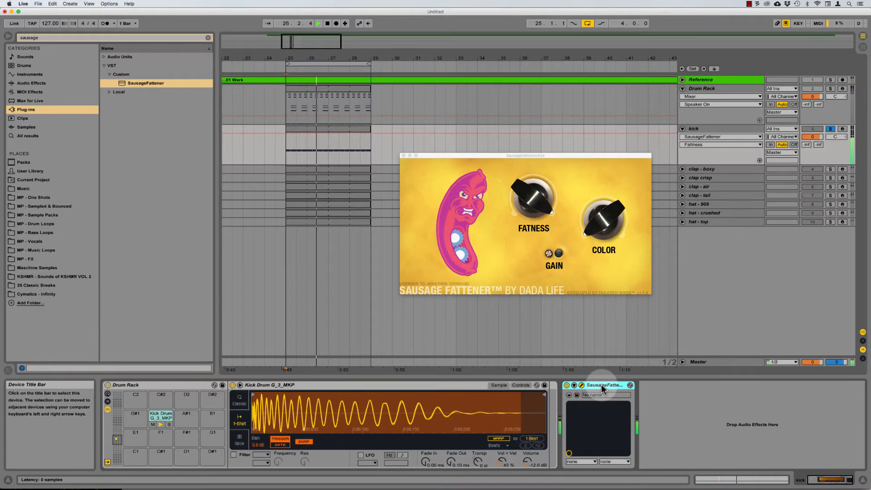
click(208, 38)
click(31, 84)
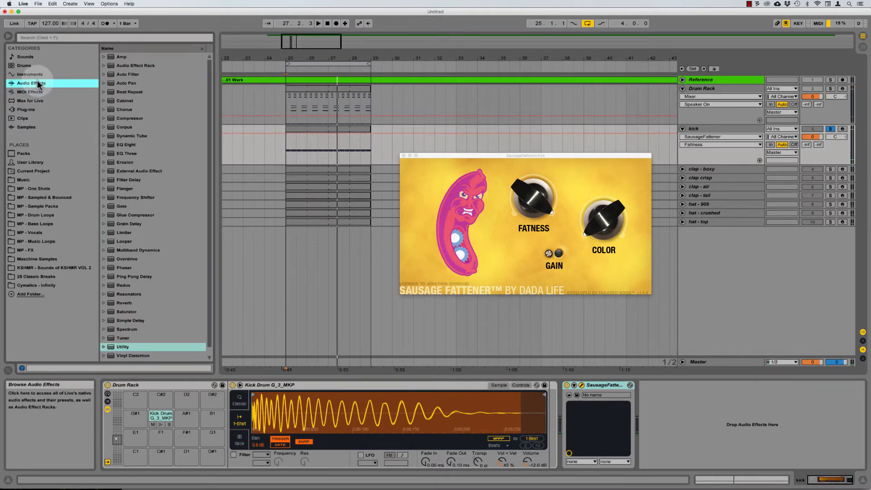
click(122, 348)
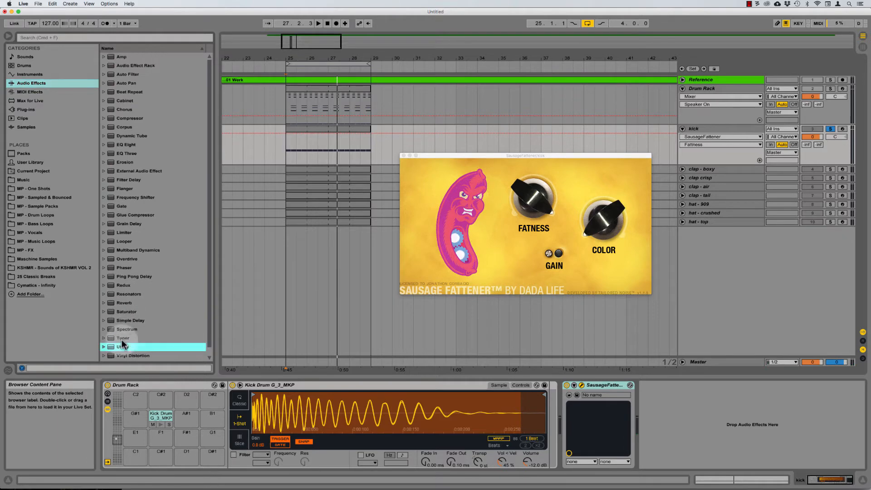
drag(122, 348, 658, 406)
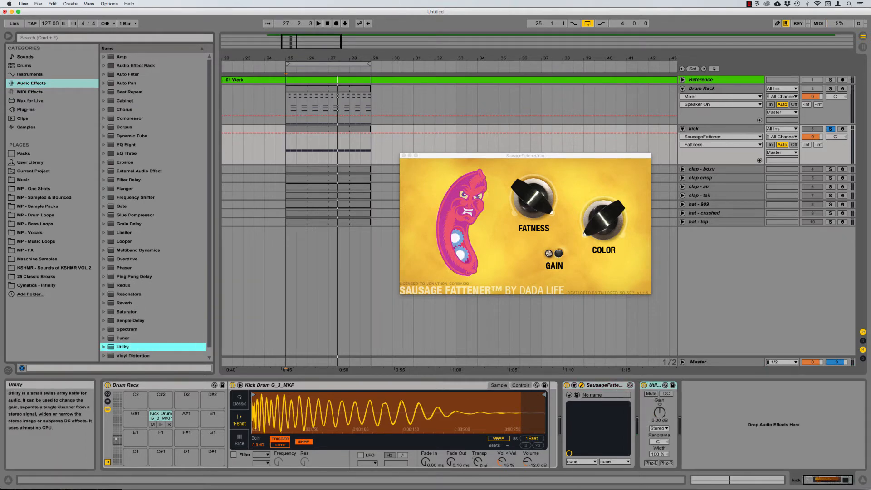
Step: Play the kick with Sausage Fattener and Utility selected, then go to the Session mixer
key(space)
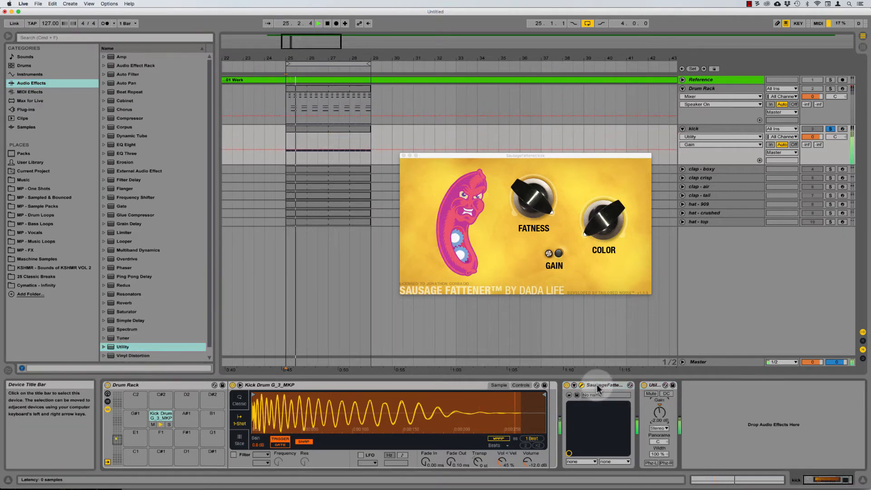
click(595, 385)
shift+click(654, 386)
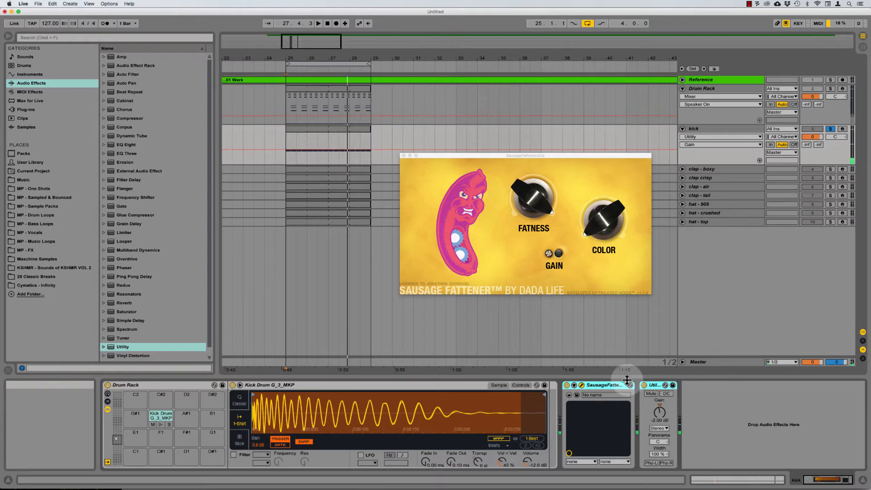
key(Tab)
Step: Close the Sausage Fattener window, reset the kick's peak meter and compare levels over two playbacks
click(405, 155)
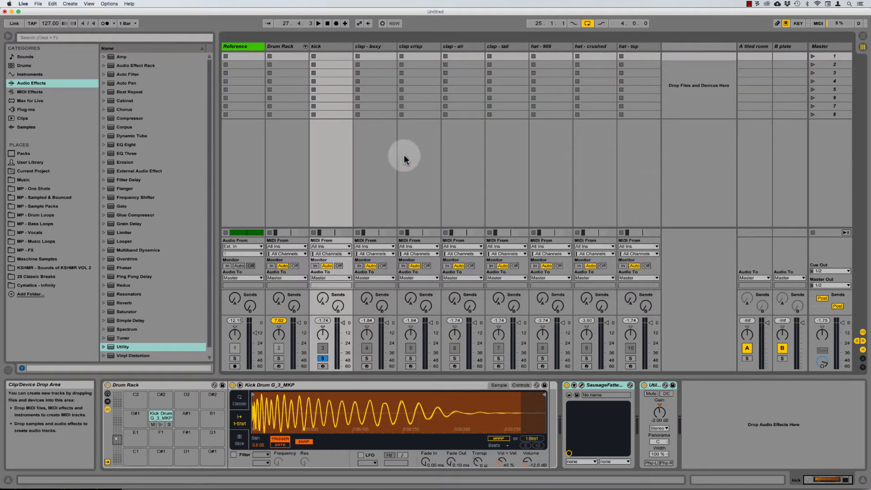
click(324, 320)
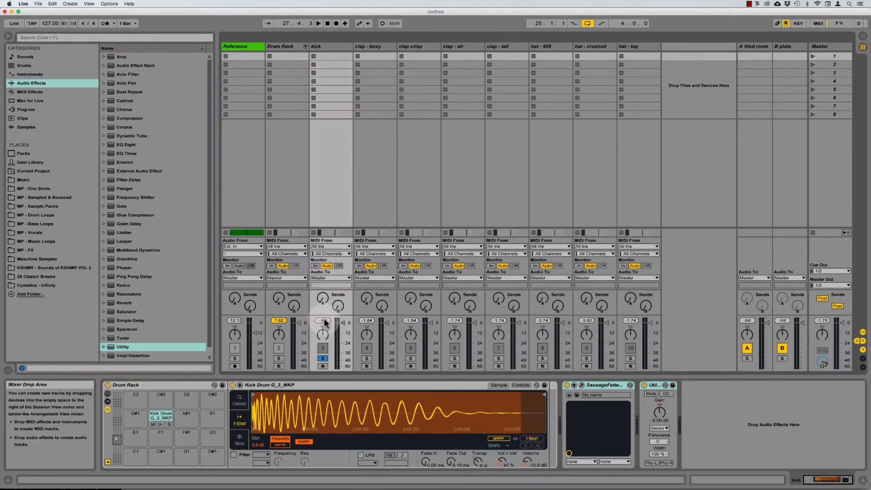
click(588, 386)
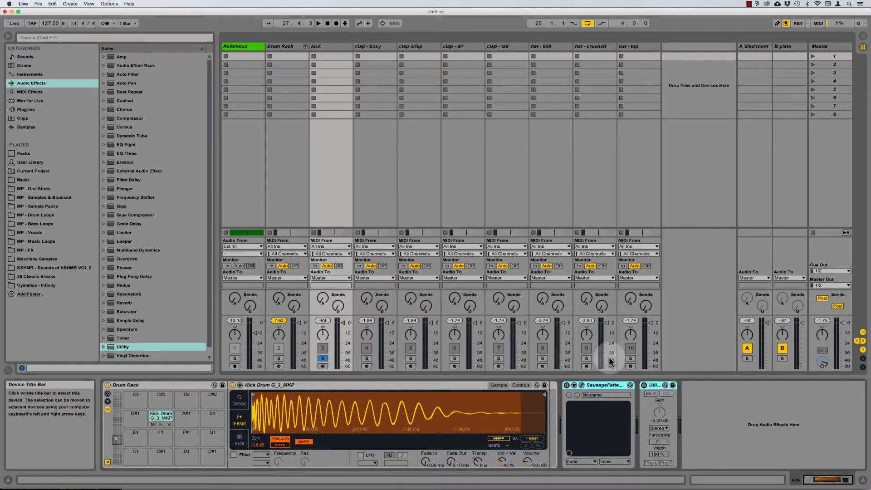
key(space)
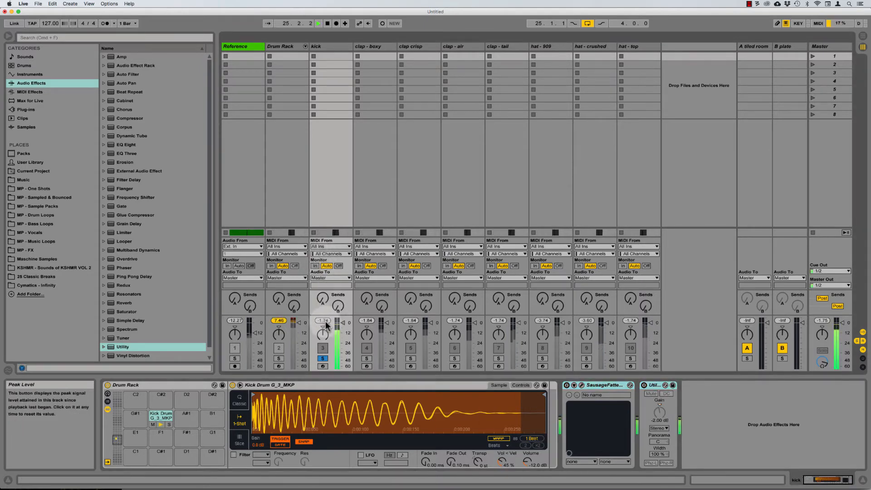
key(space)
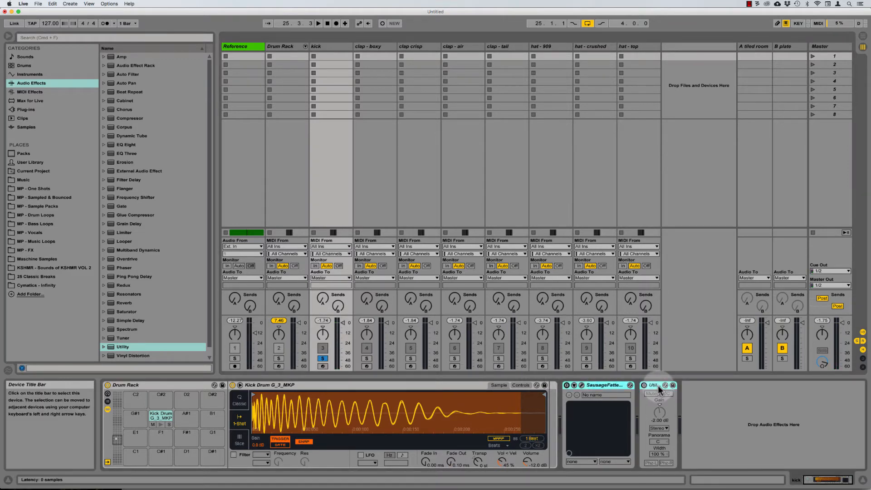
key(space)
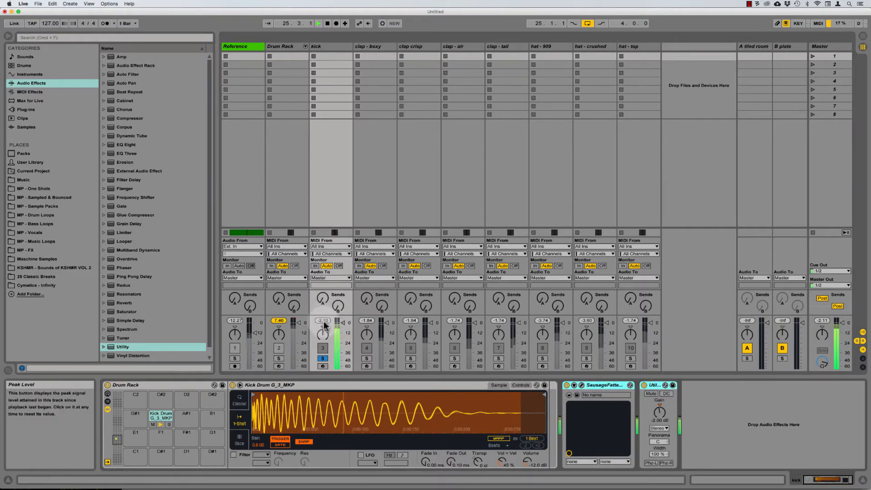
key(space)
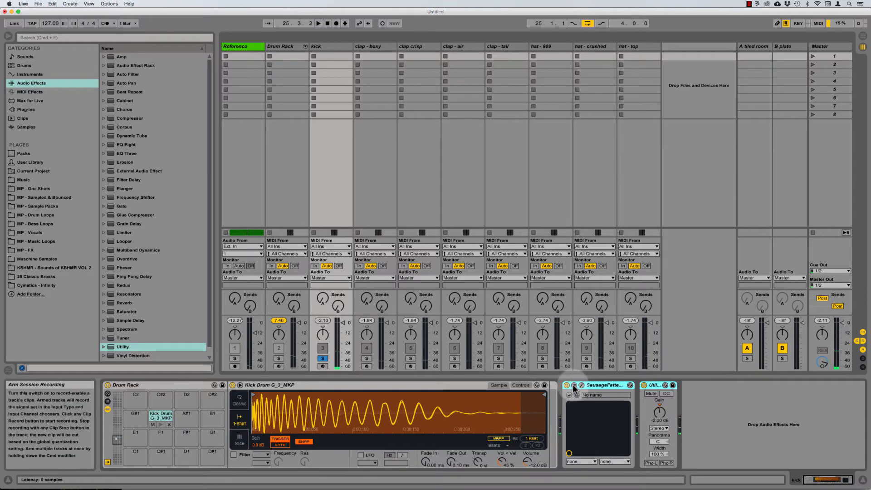
click(603, 385)
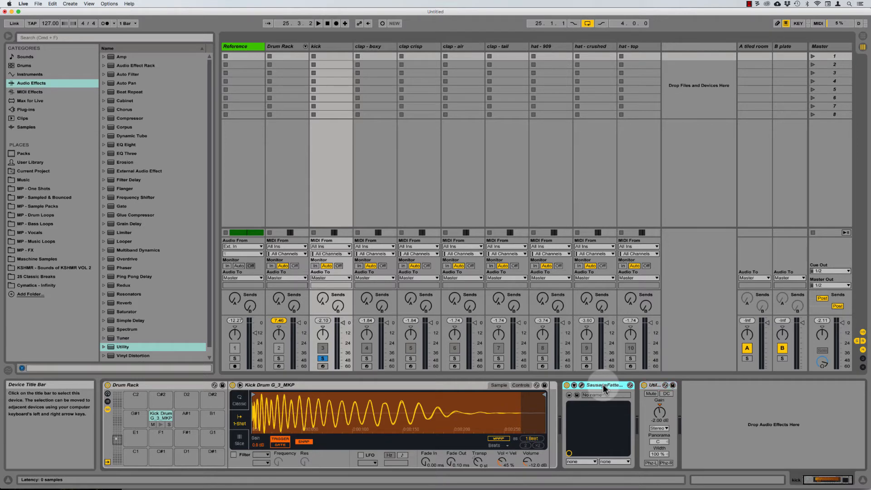
key(shift+Tab)
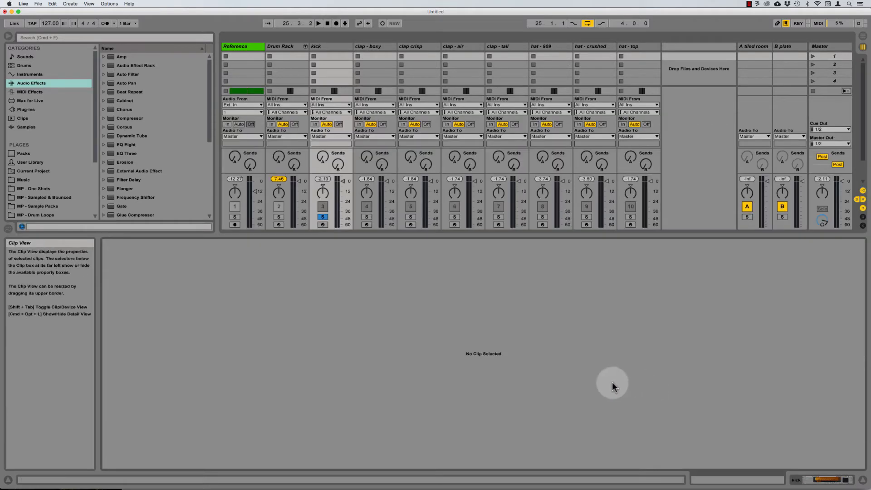
Step: Return to the Arrangement devices and replay the kick from bar 25
key(shift+Tab)
key(Tab)
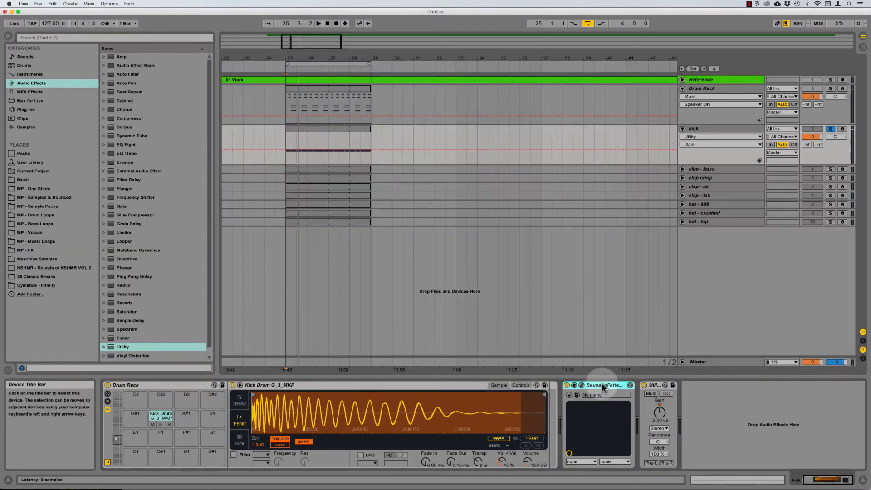
key(space)
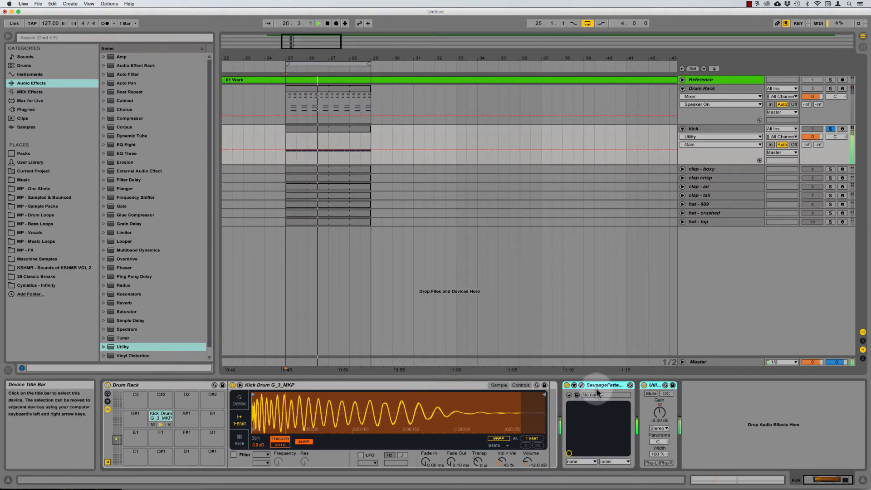
key(space)
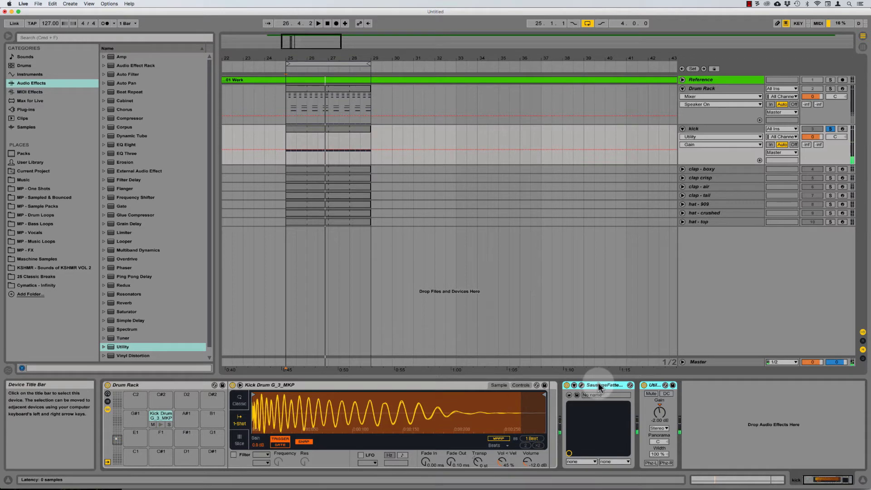
click(598, 383)
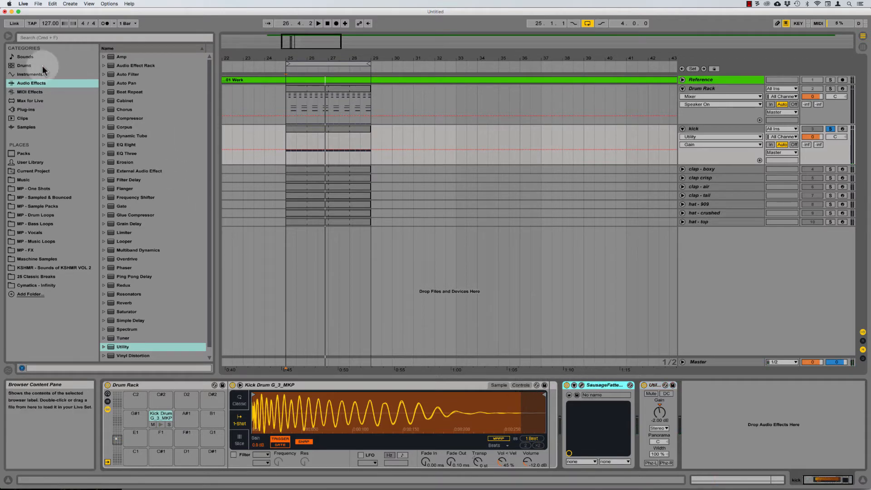
Step: Load FabFilter Pro-Q 2 onto the kick chain via a 'pro' plug-in search
click(26, 110)
click(69, 37)
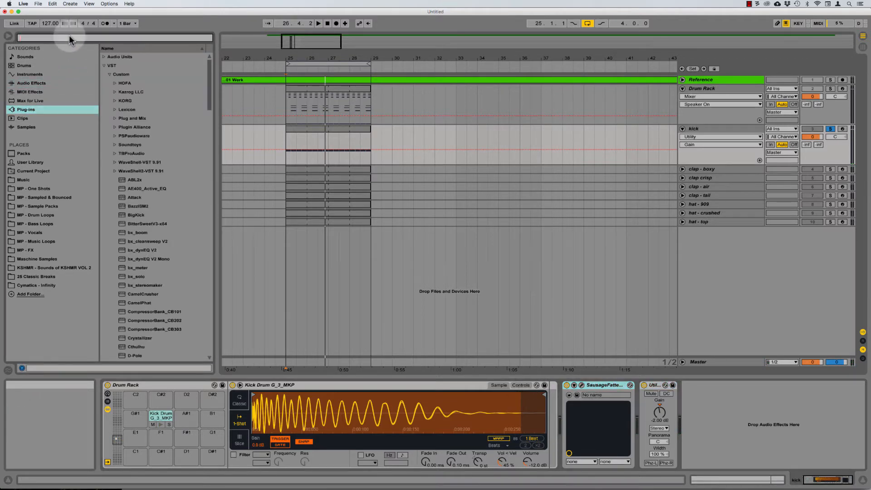
text(pro)
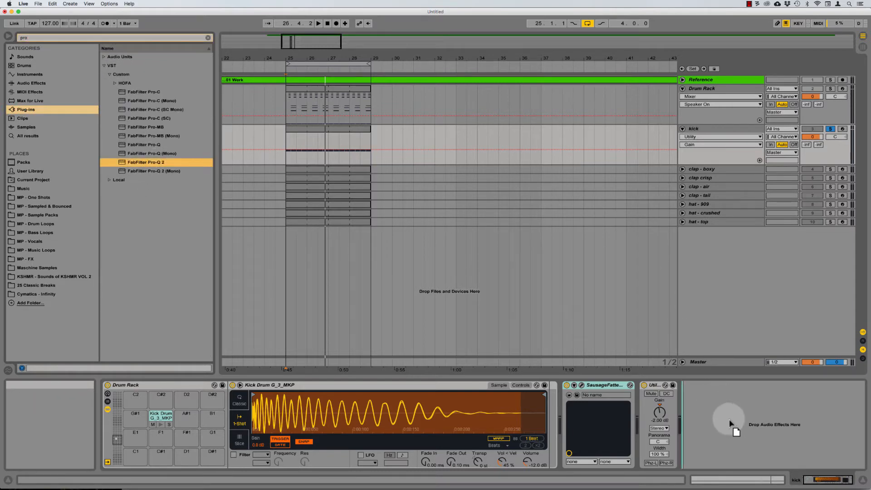
drag(728, 418, 728, 418)
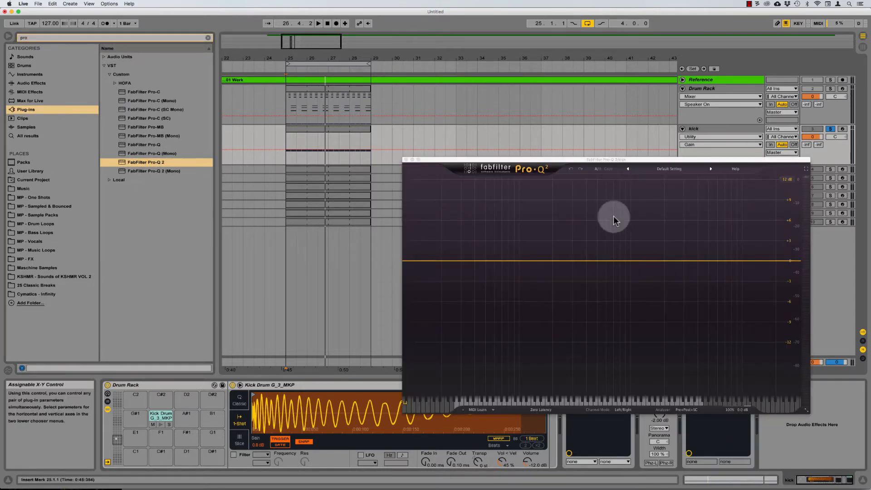
drag(574, 162, 425, 75)
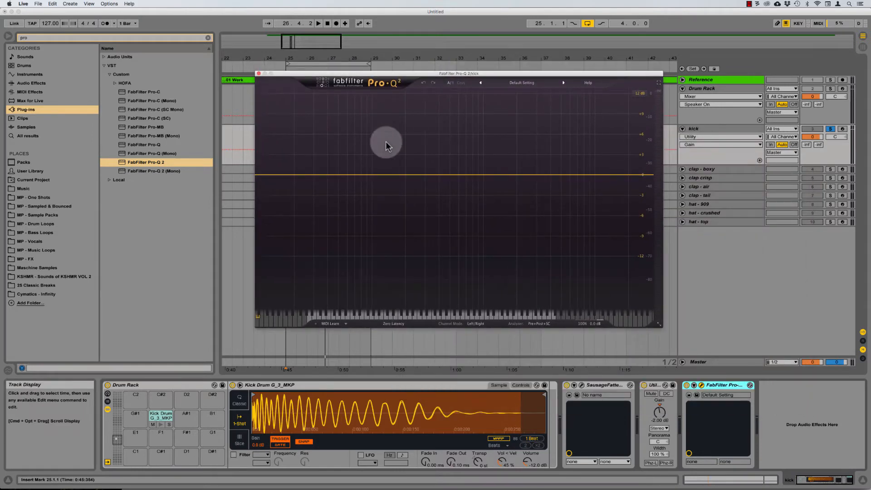
Step: Create a narrow low bell band boosting about +5 dB, slightly lower in frequency
click(398, 177)
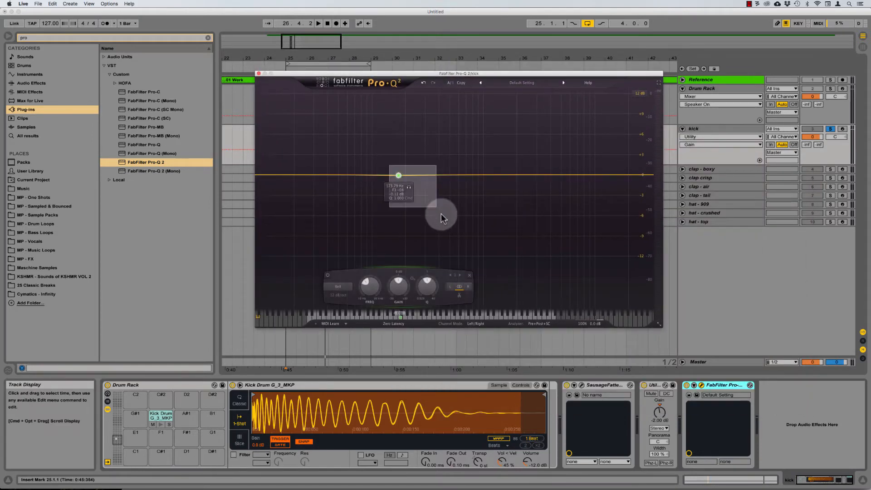
double_click(399, 286)
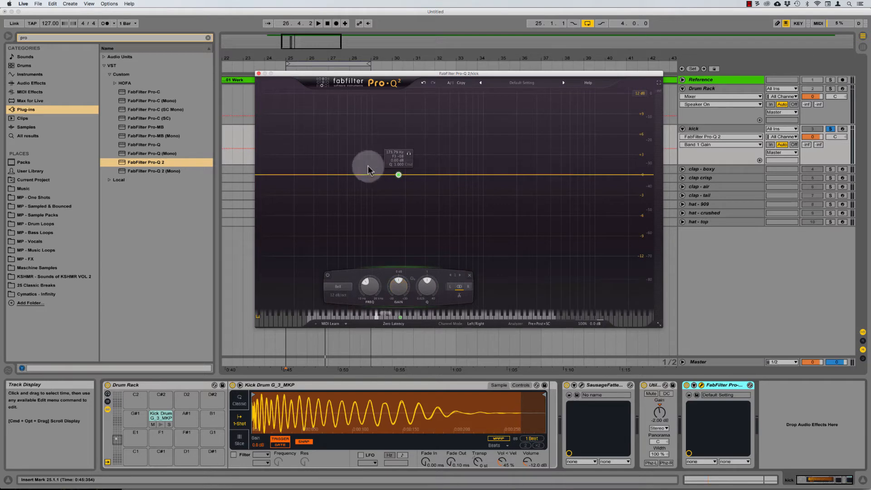
key(space)
drag(398, 289, 443, 148)
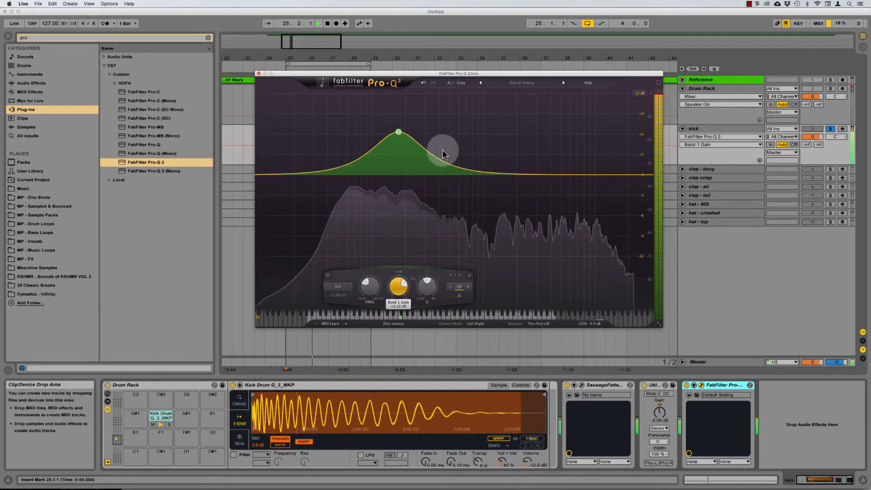
drag(430, 281, 415, 264)
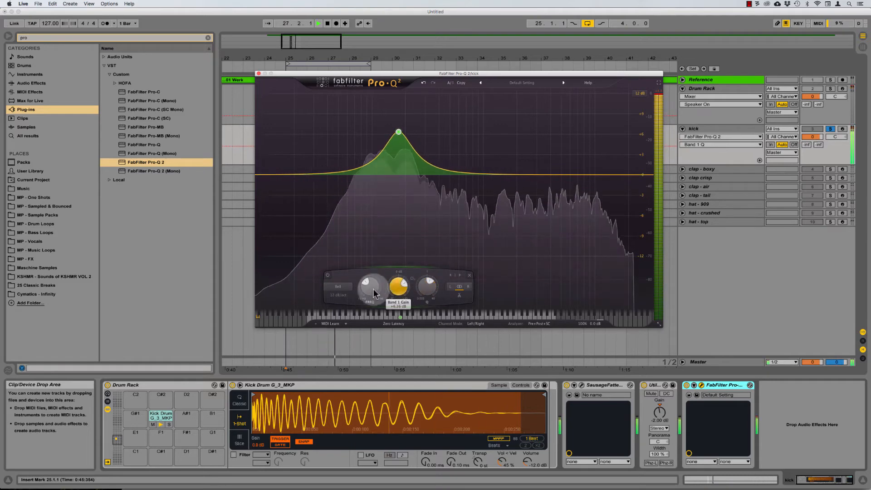
drag(374, 289, 371, 305)
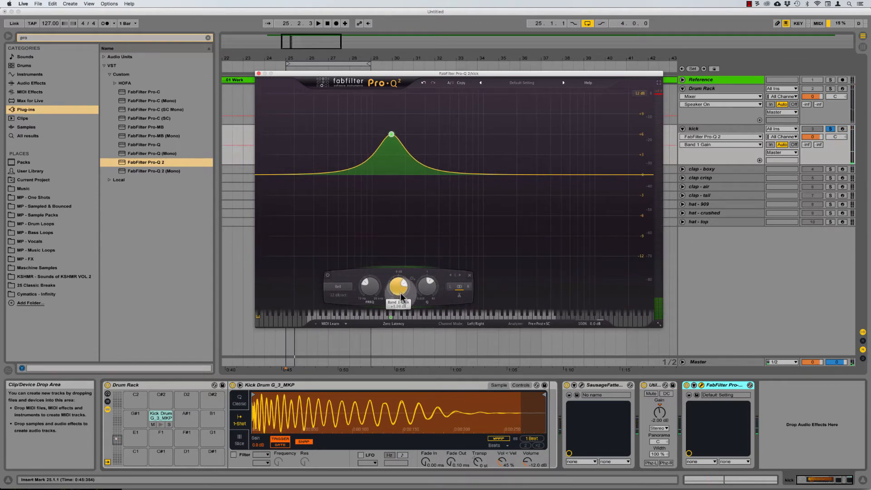
key(space)
drag(402, 296, 398, 313)
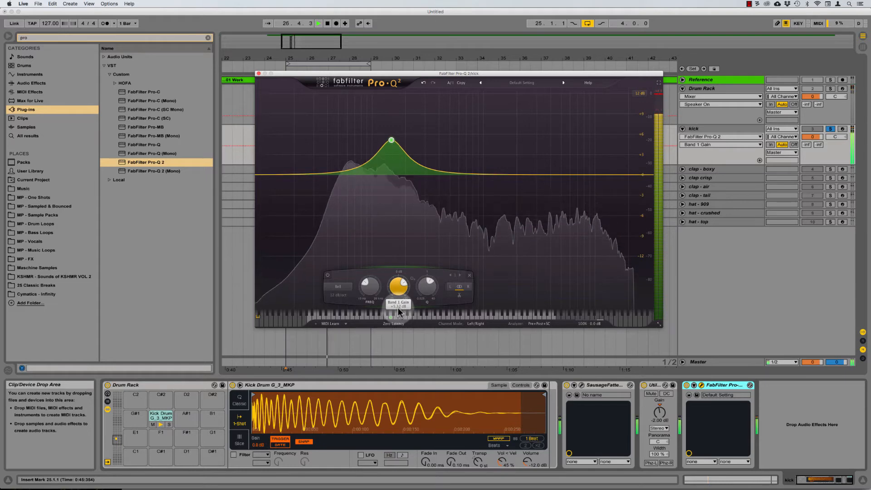
key(space)
Step: A/B the bell band by bypassing it and fine-tune its gain around +5 dB
click(321, 275)
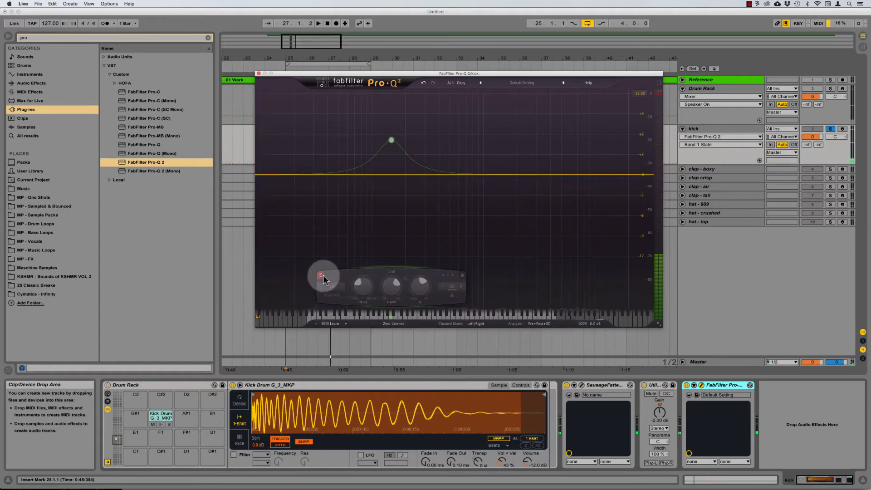
key(space)
click(321, 275)
drag(390, 289, 392, 294)
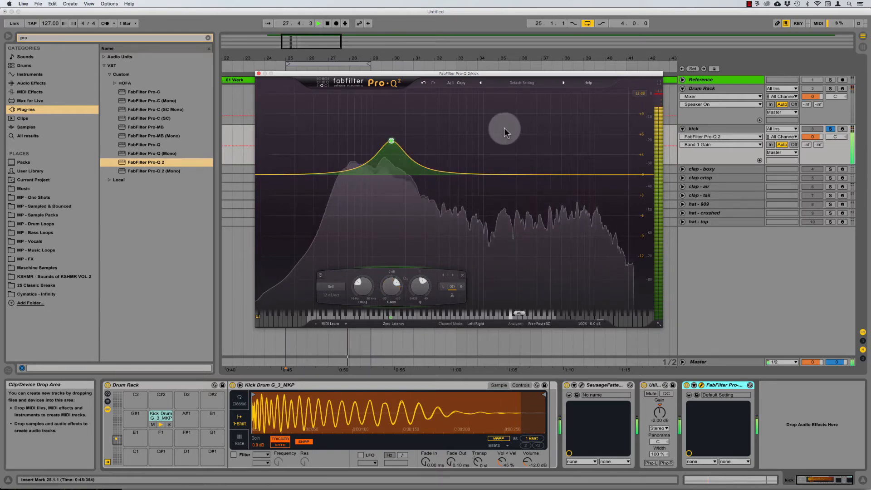
key(space)
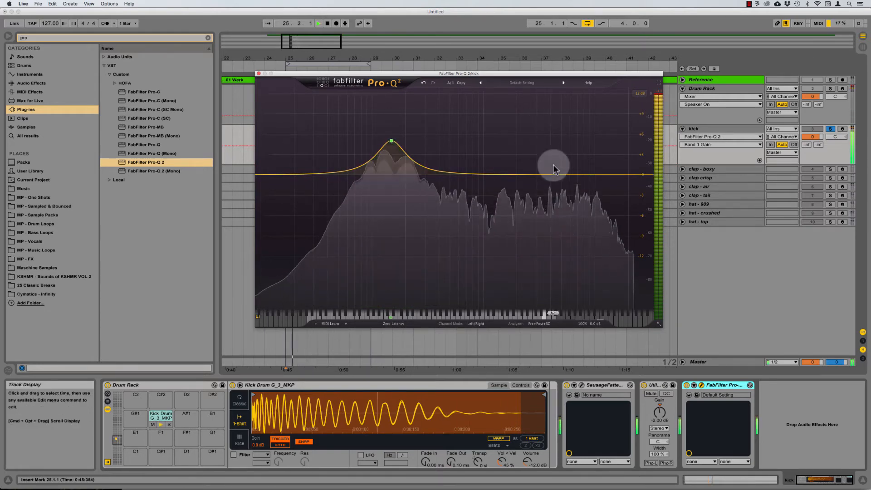
key(space)
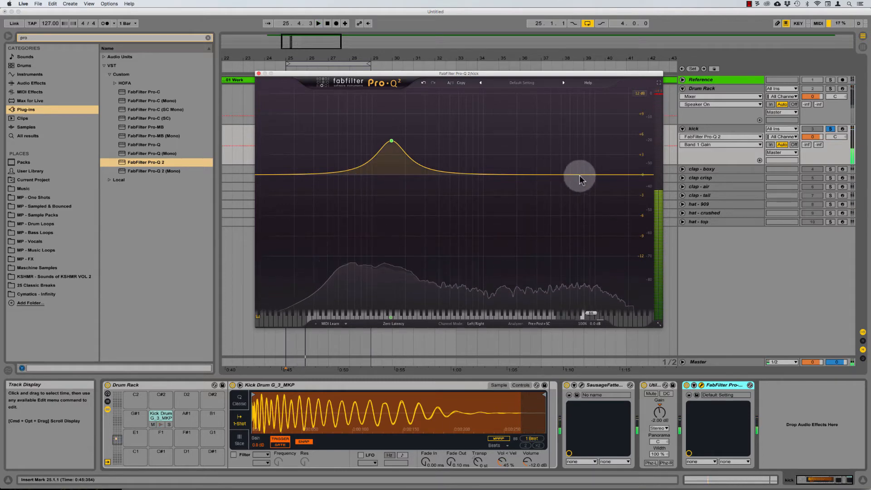
Step: Add a second band in the highs and change its shape to High Shelf
click(585, 176)
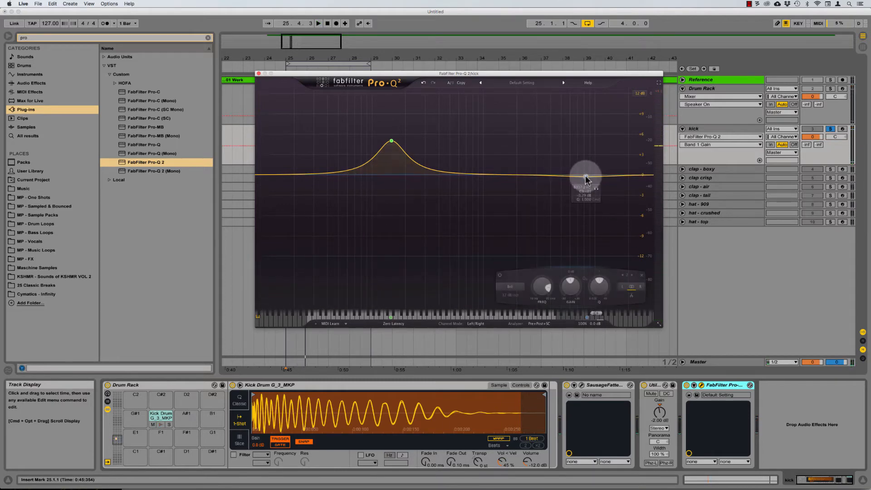
drag(585, 177, 587, 189)
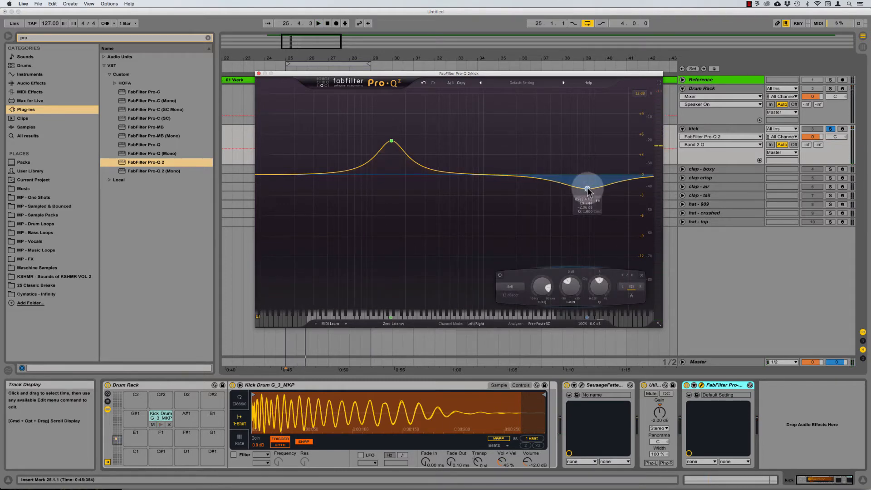
click(510, 286)
click(516, 315)
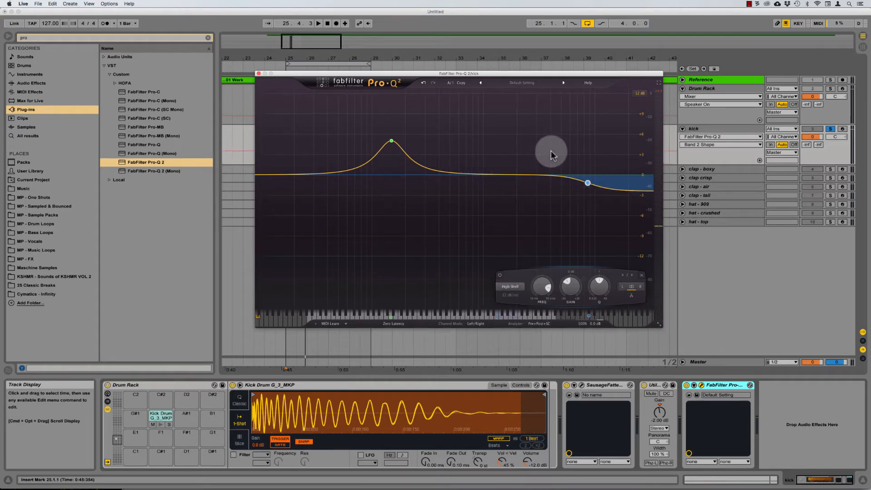
drag(570, 293, 591, 249)
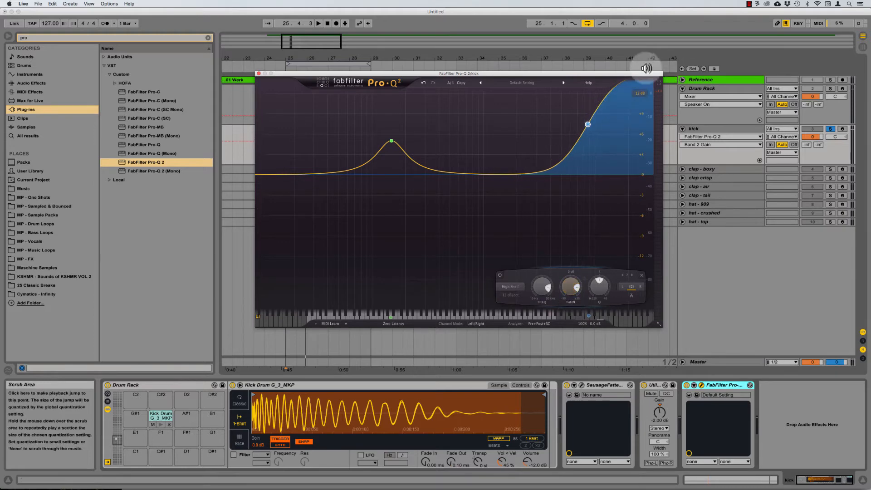
Step: Set the display range to 30 dB and settle the high shelf at about -1.8 dB
click(646, 122)
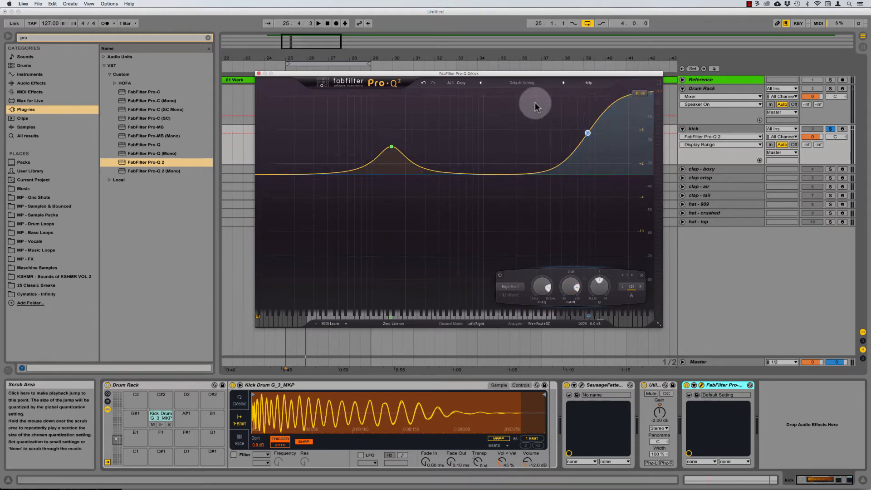
drag(569, 292, 584, 233)
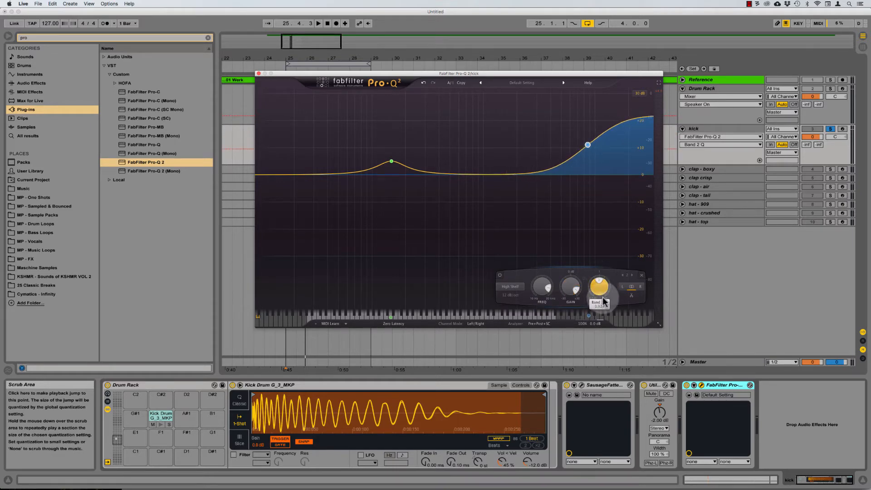
drag(604, 302, 604, 308)
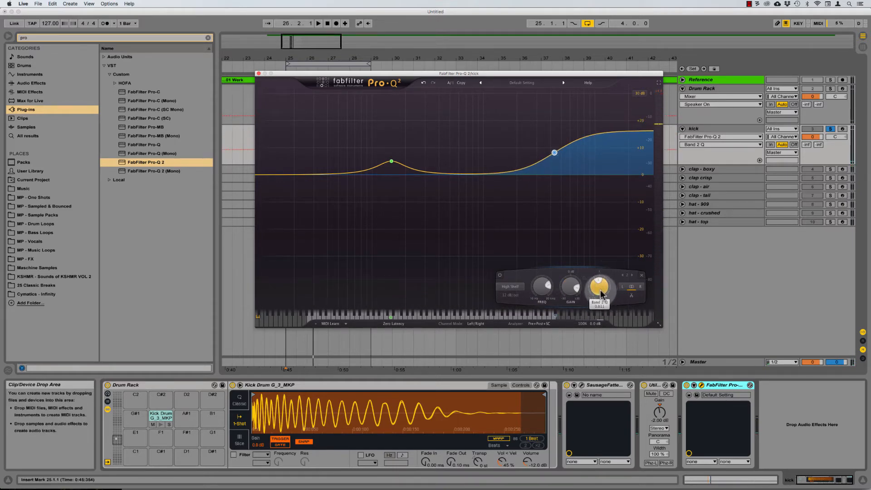
key(space)
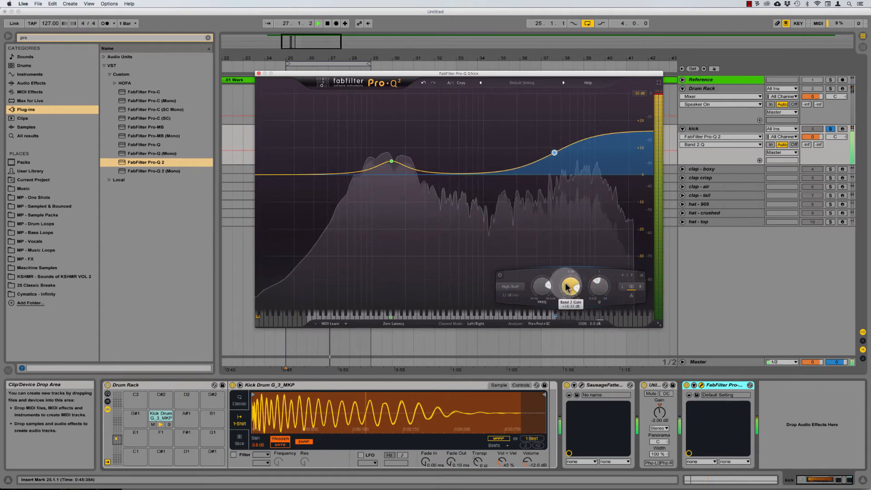
drag(567, 287, 551, 449)
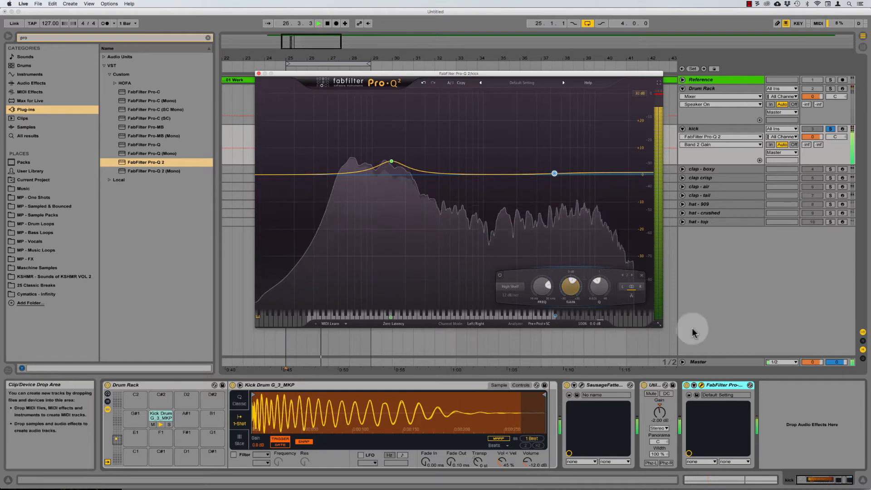
drag(571, 287, 543, 439)
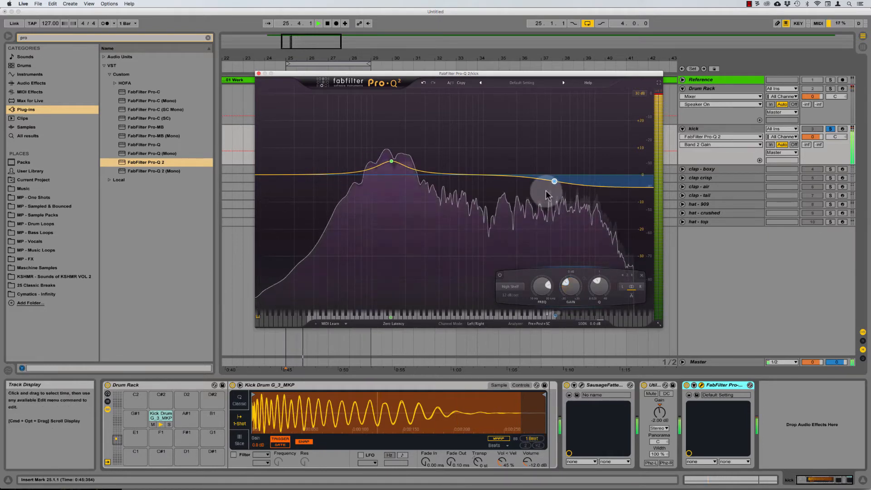
Step: Bypass and re-enable the high-shelf band to compare
click(530, 151)
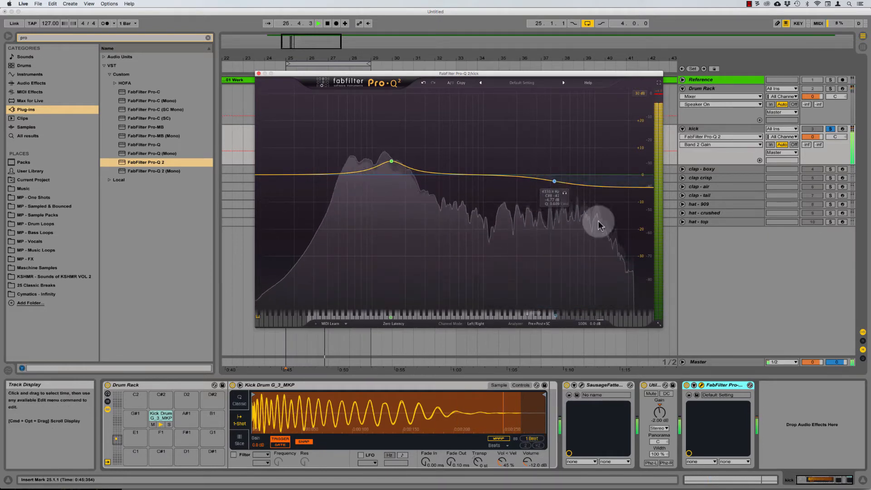
click(484, 276)
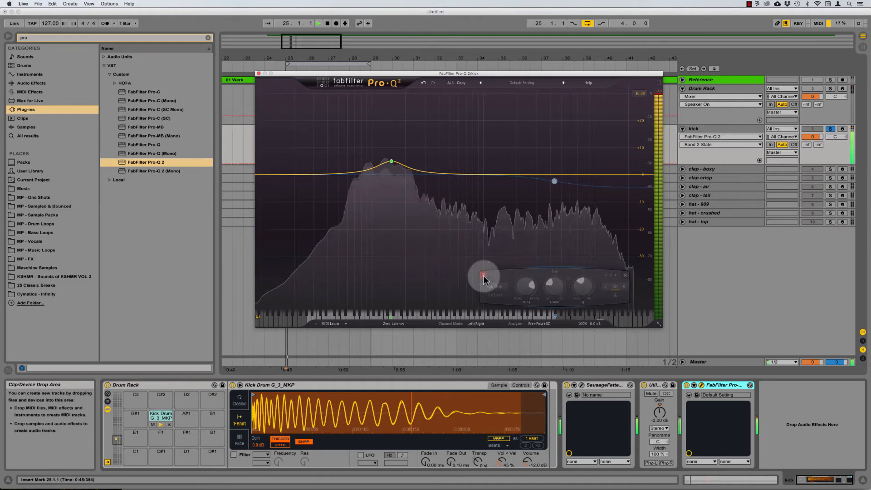
click(483, 276)
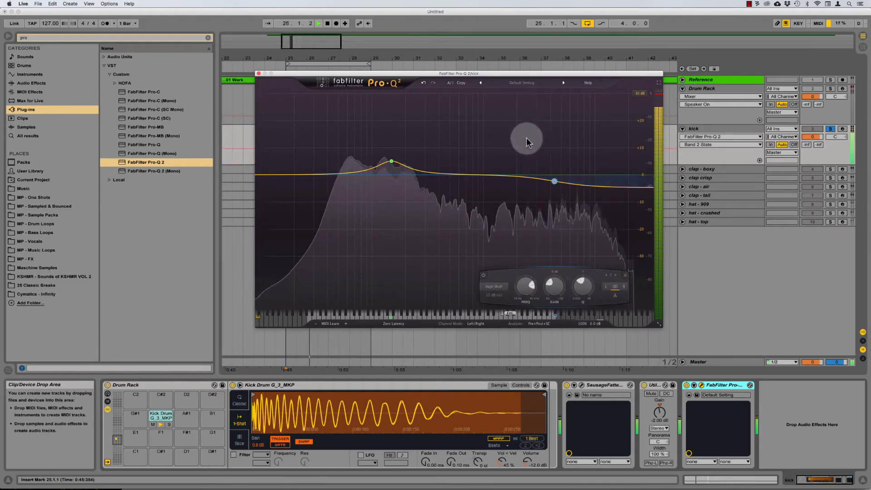
Step: Add a third band near 16.6 kHz as a high shelf boosted to +30 dB, raised in frequency
click(619, 187)
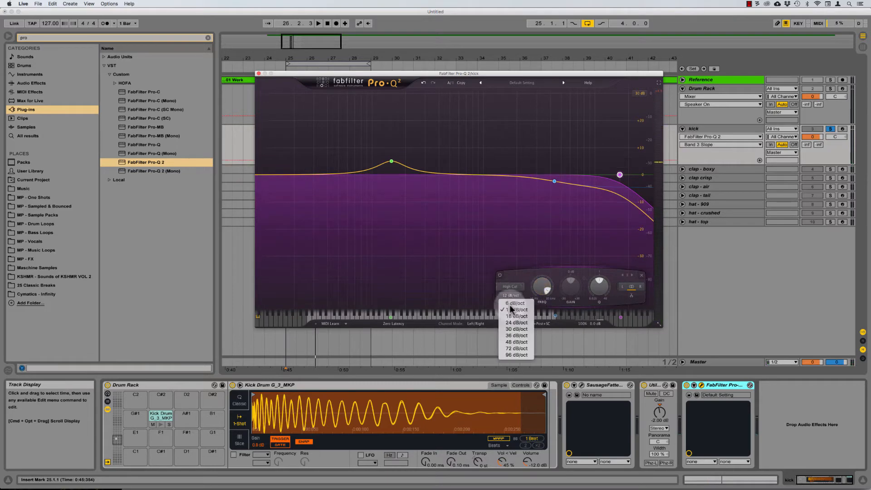
click(508, 285)
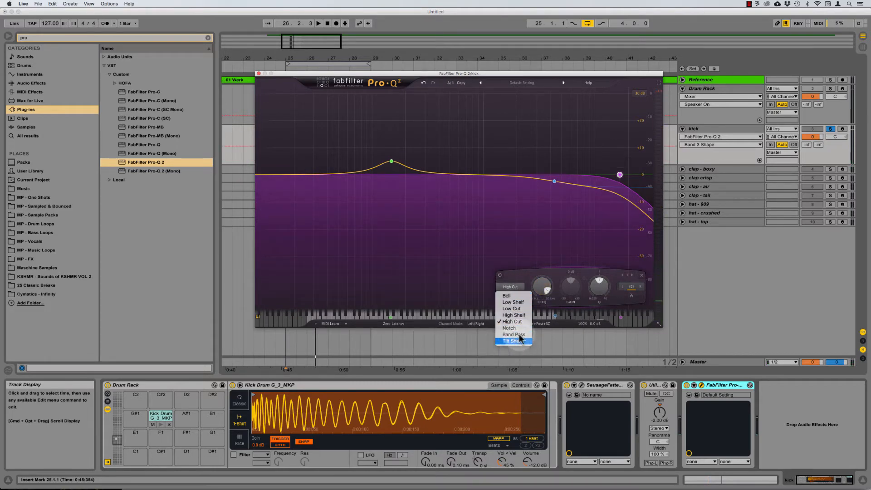
click(524, 316)
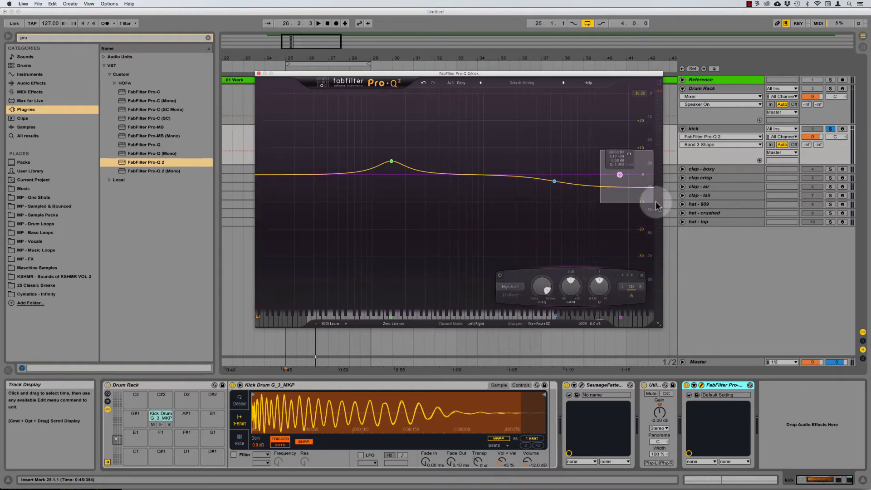
drag(586, 254, 601, 224)
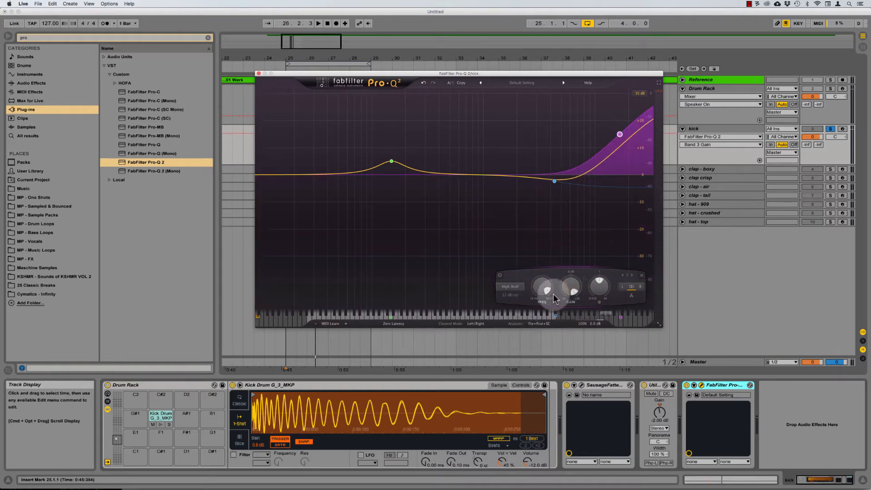
drag(538, 285, 598, 325)
key(space)
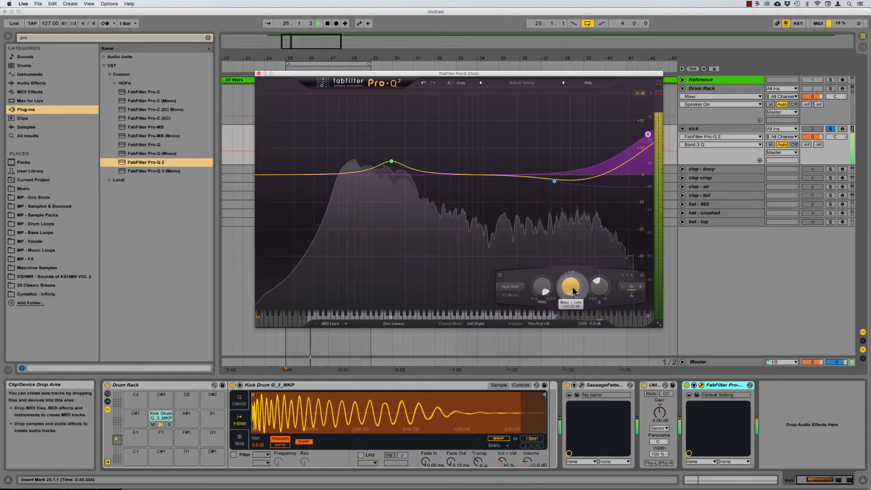
drag(572, 289, 558, 318)
Step: A/B the EQ with Bypass and nudge the dip band's gain to about -5.6 dB
click(554, 181)
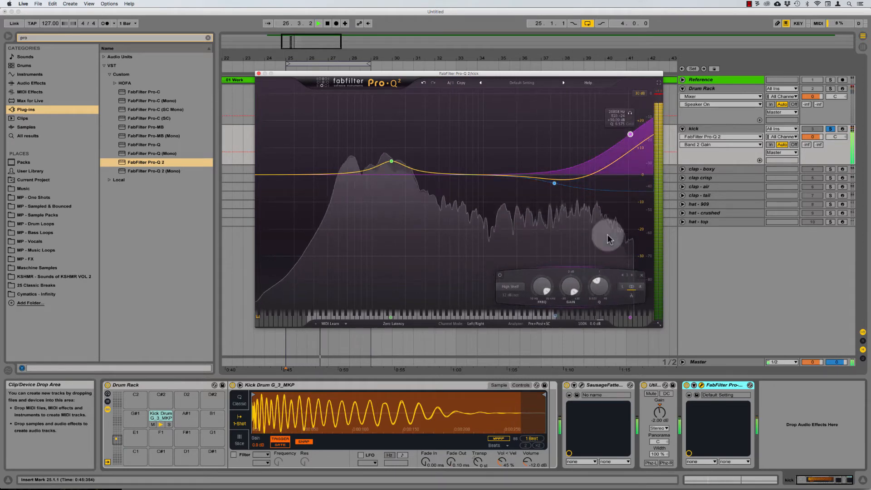
click(579, 316)
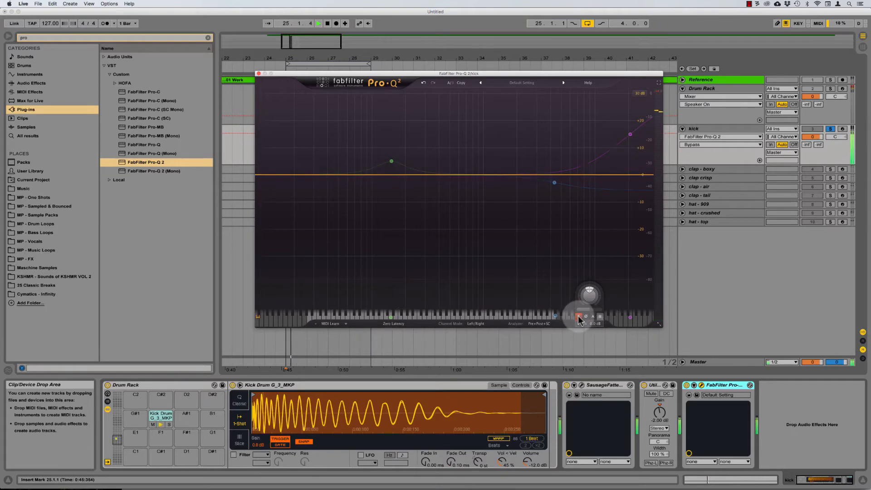
click(579, 316)
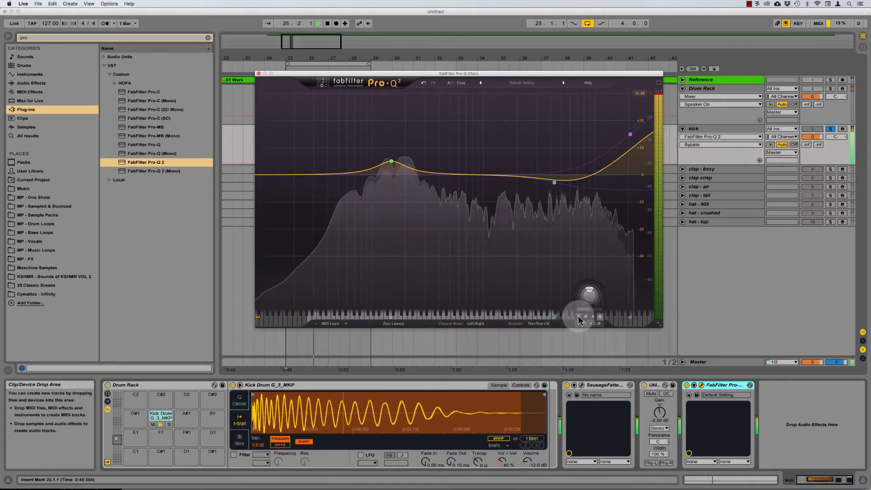
click(579, 316)
click(579, 316)
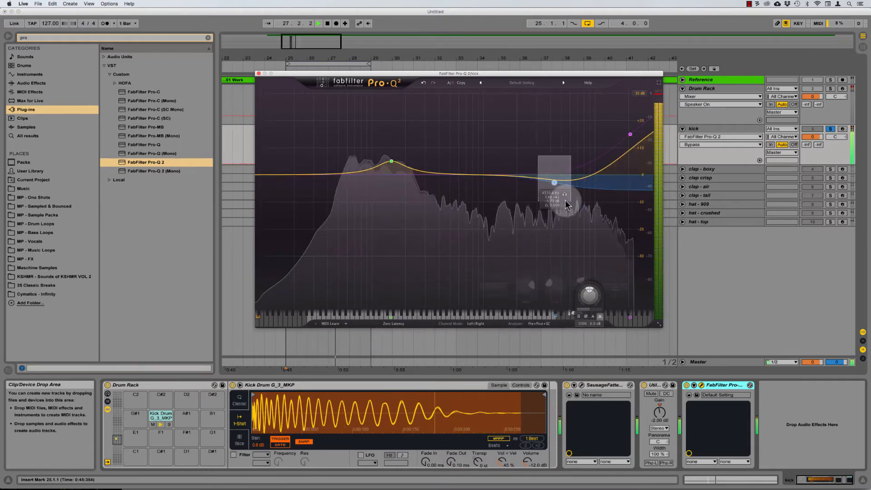
drag(559, 280, 569, 285)
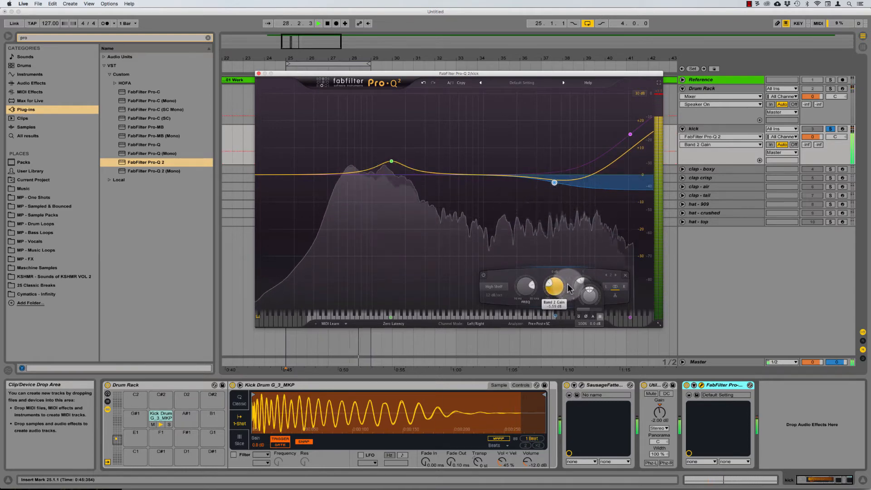
click(631, 135)
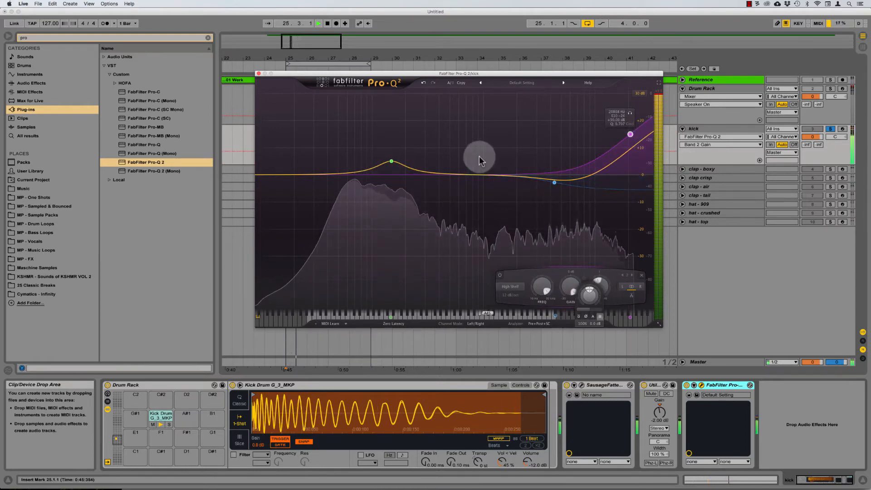
click(489, 118)
key(space)
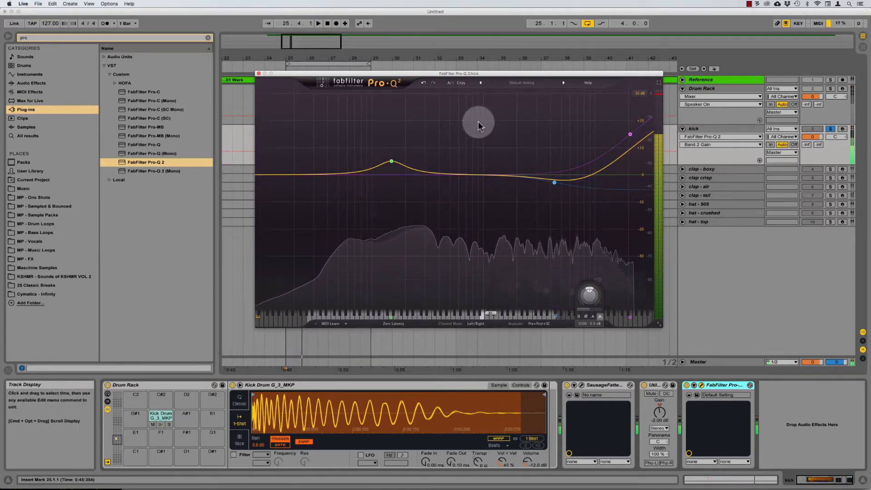
Step: Add a low-cut band, switch the EQ to Mid/Side, and restrict the cut to the side channel
click(267, 177)
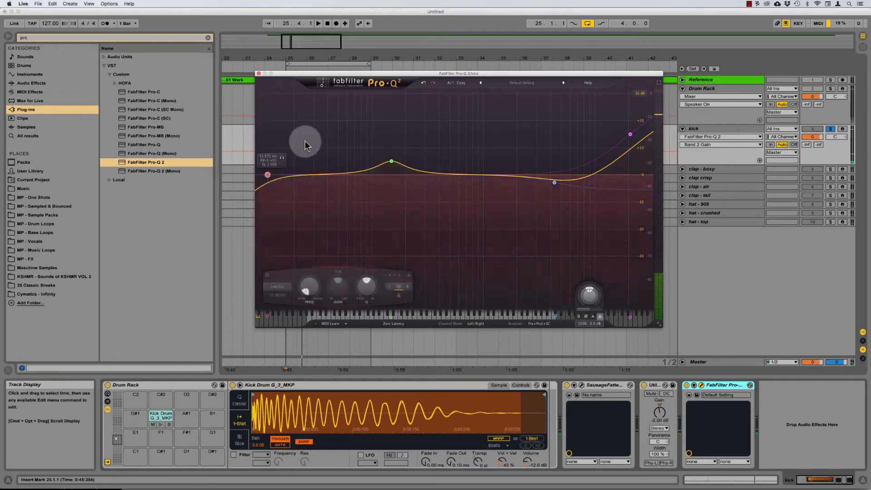
click(477, 324)
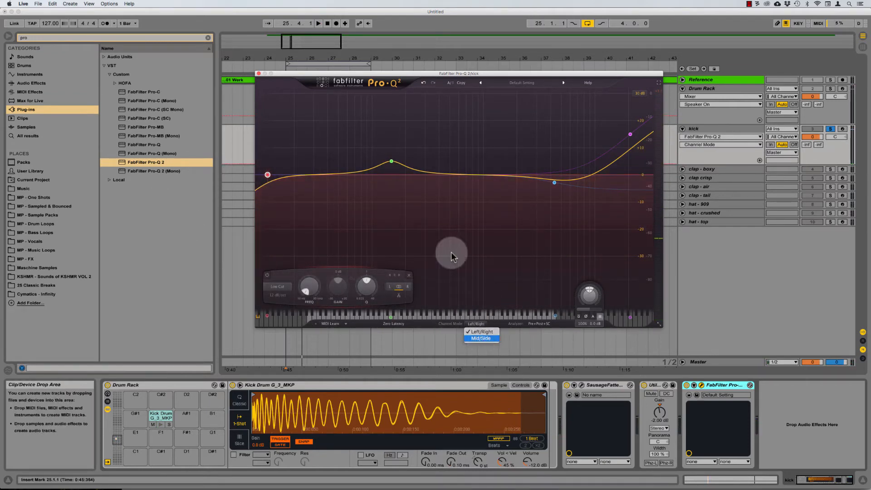
click(481, 338)
drag(314, 144, 156, 212)
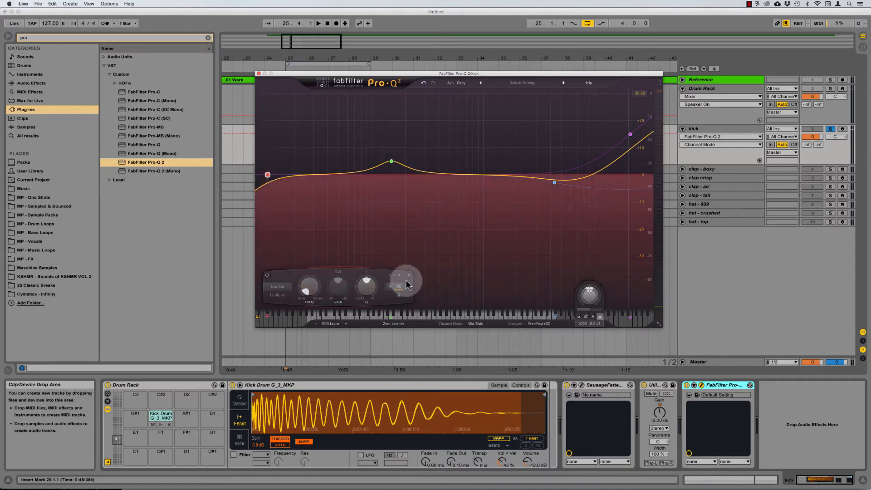
drag(285, 151, 199, 209)
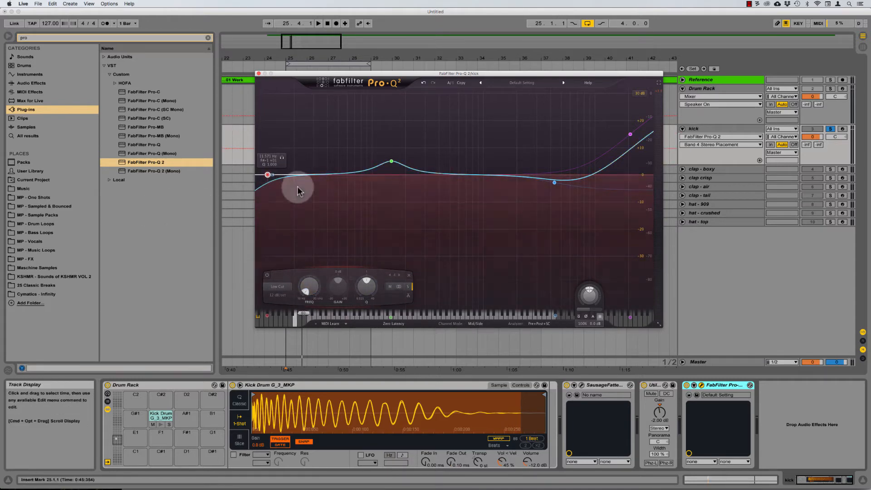
click(477, 324)
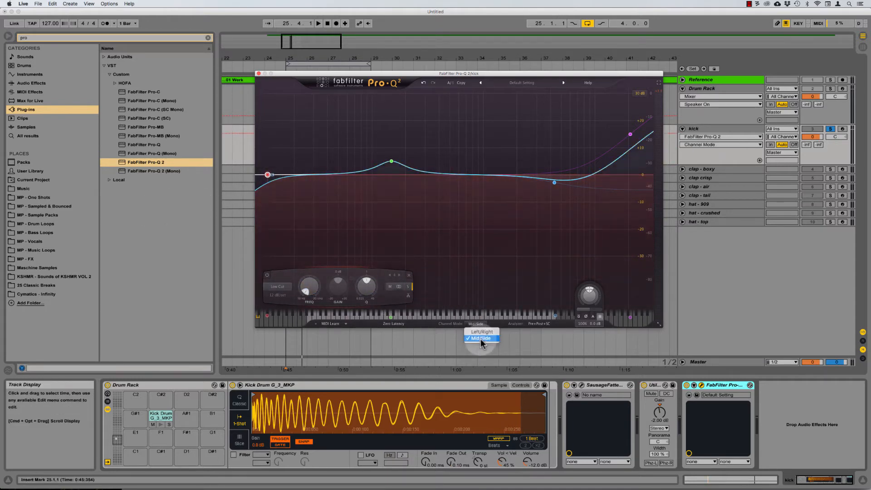
click(401, 225)
click(410, 286)
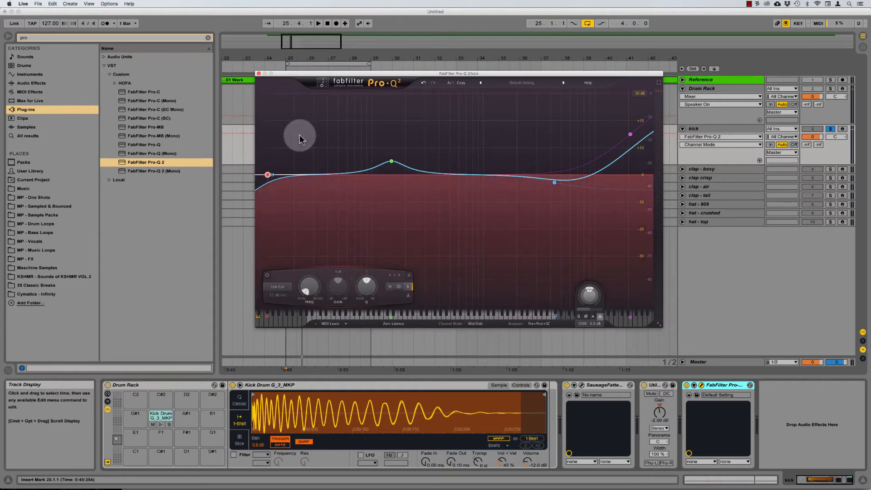
click(409, 287)
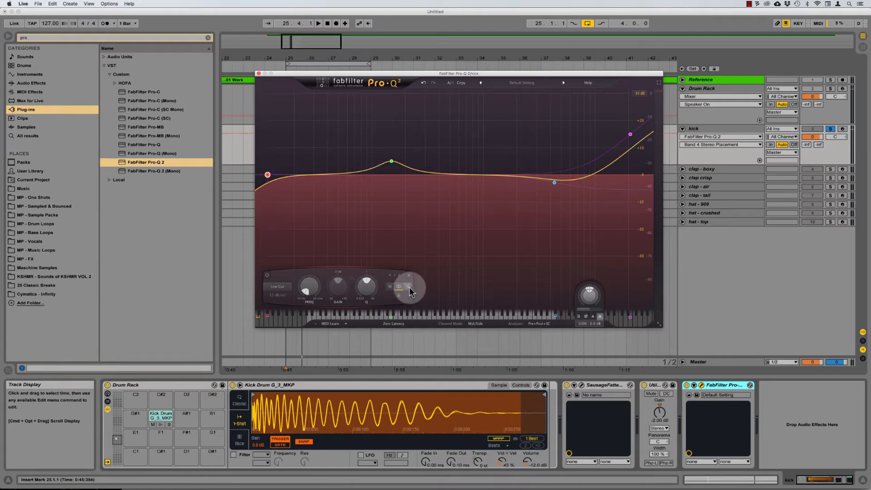
Step: Sweep the side low cut far up in frequency and A/B it with Bypass
drag(312, 286, 464, 18)
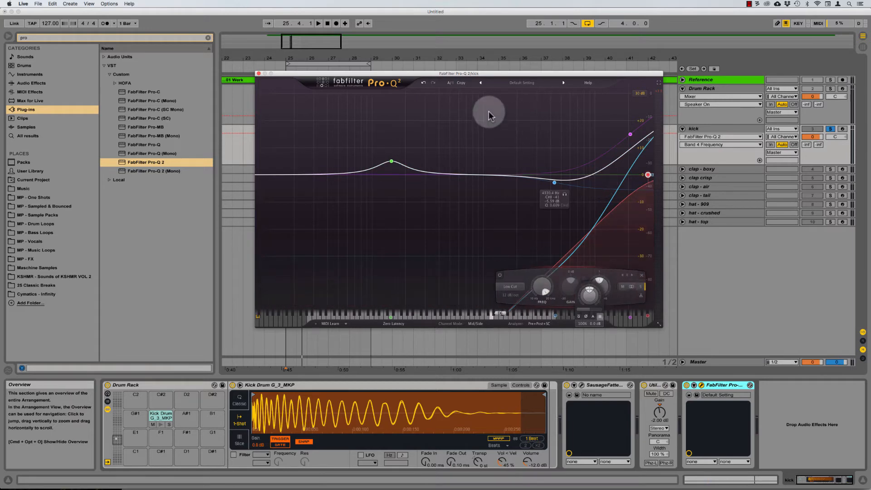
key(space)
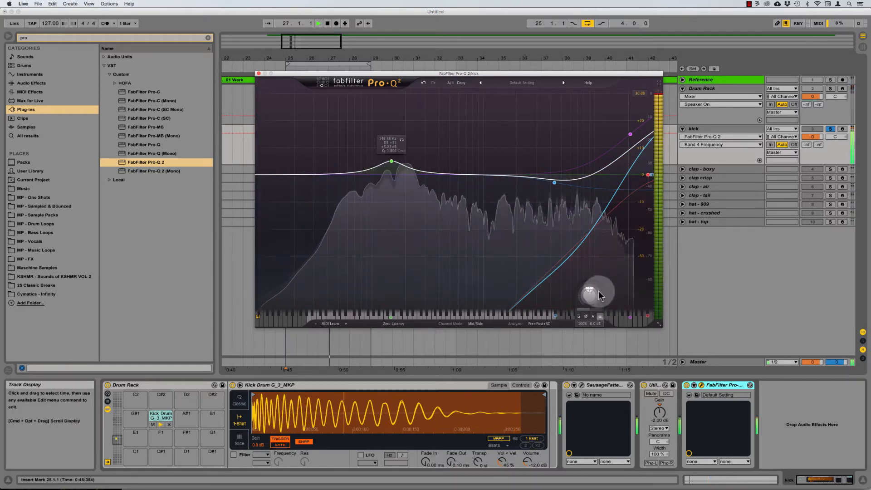
click(578, 317)
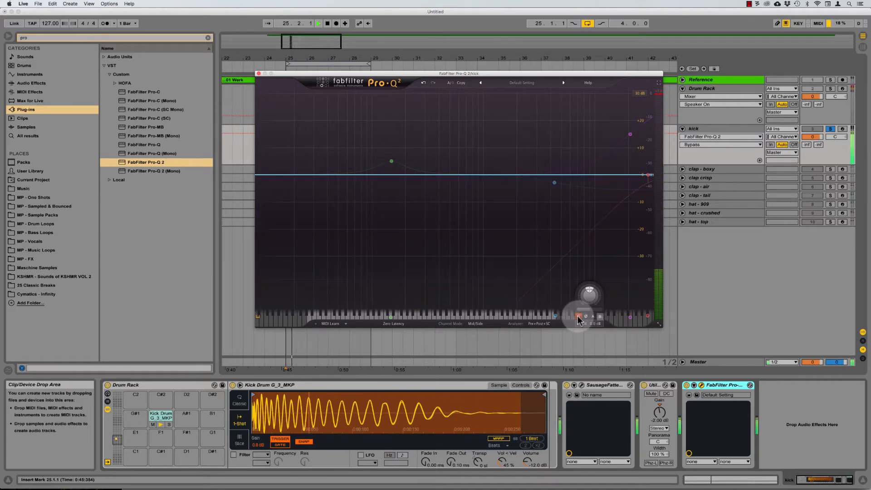
click(578, 316)
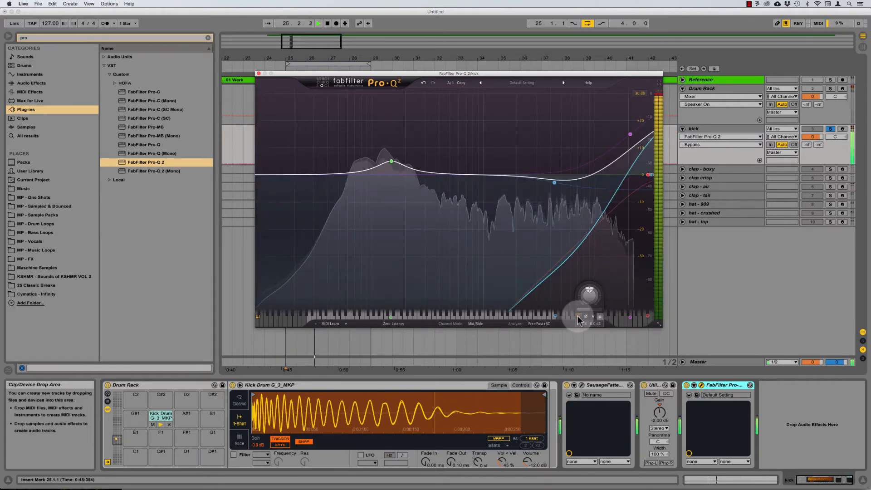
Step: Turn the three kick effects off and back on to compare during playback
click(606, 386)
shift+click(713, 385)
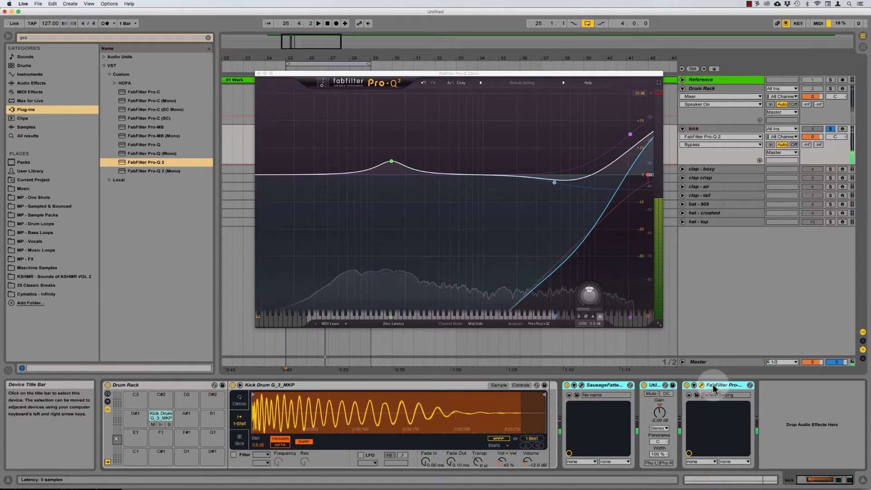
key(0)
key(space)
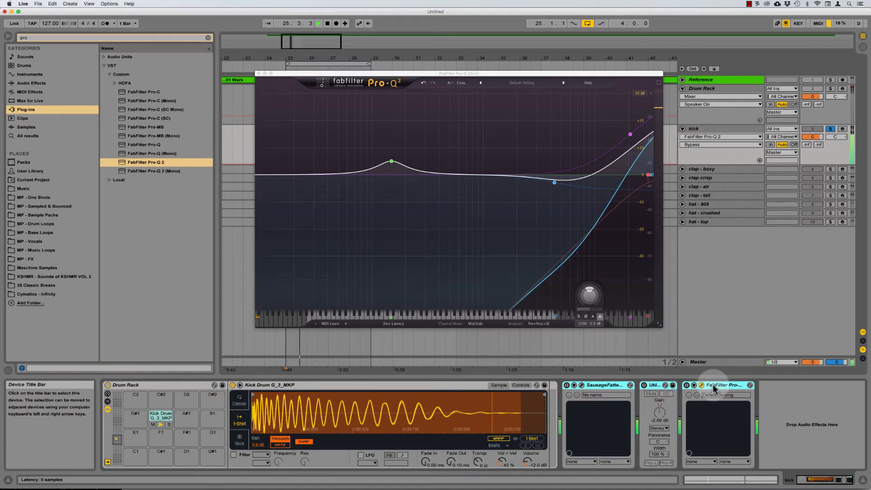
key(0)
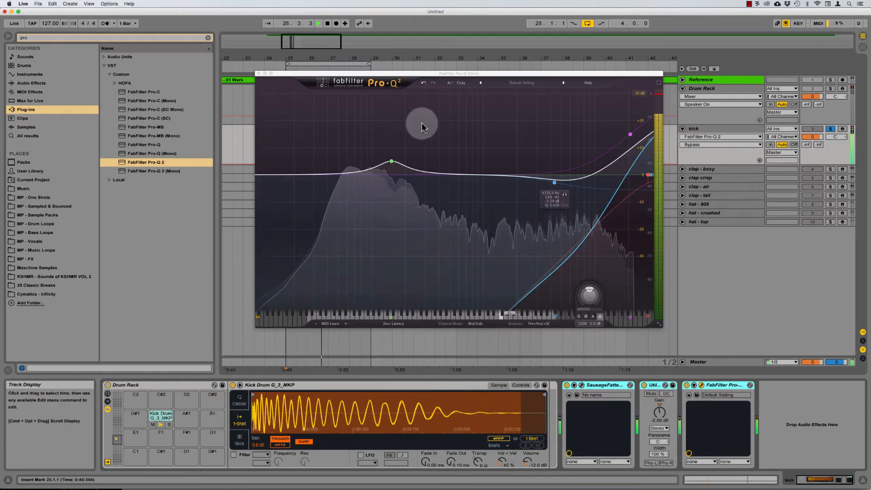
key(space)
Step: Close the EQ window and load the MP - Transient Designer rack onto the kick via a 'TRANS' search
click(260, 73)
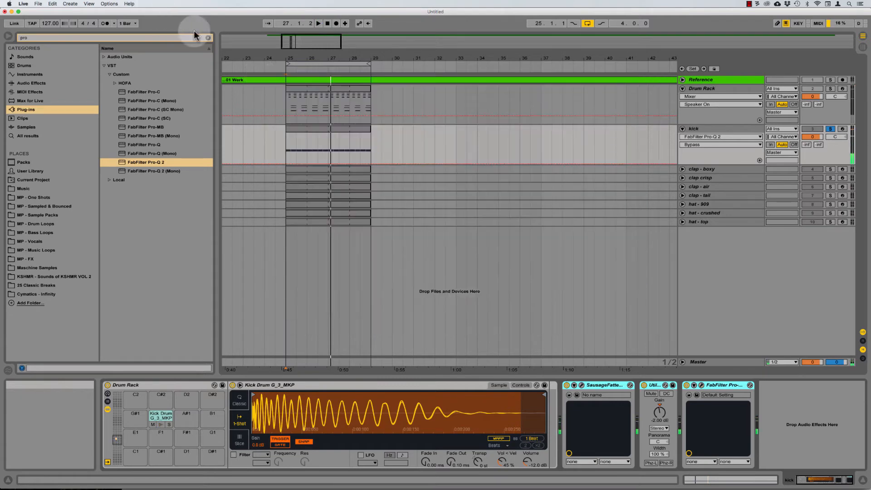
key(Escape)
key(space)
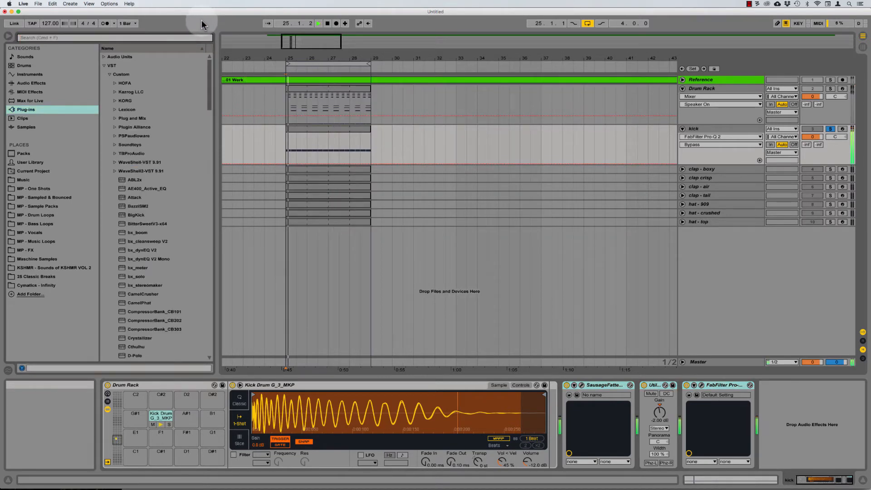
click(33, 83)
click(84, 37)
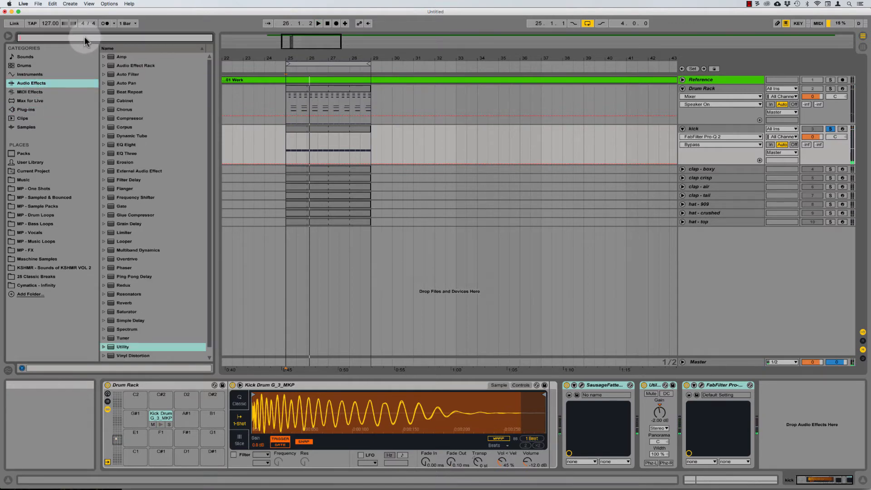
text(TRANS)
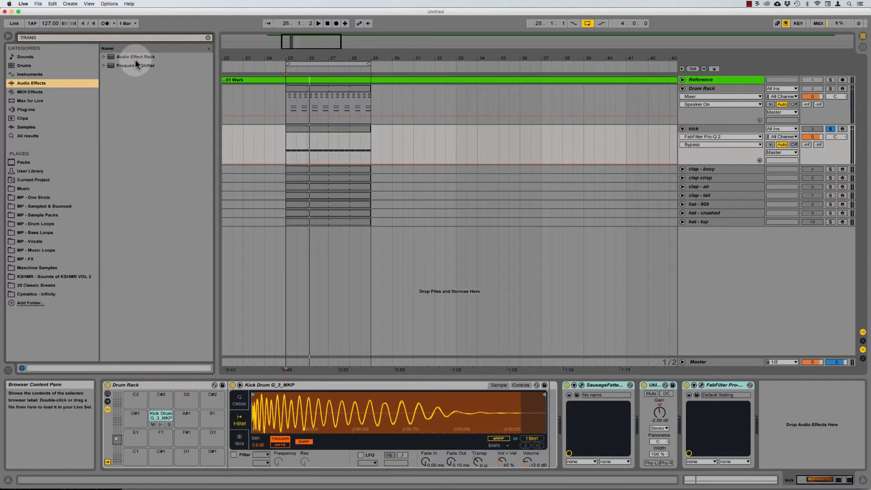
key(Down)
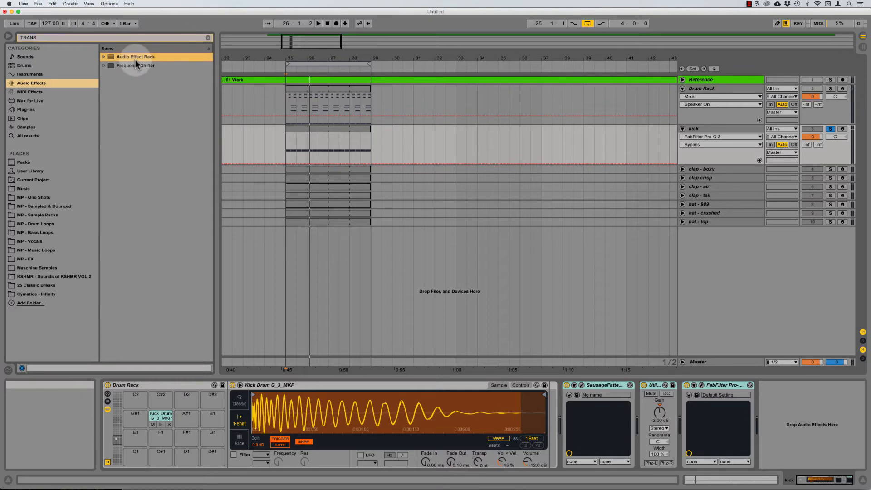
key(Right)
key(Down)
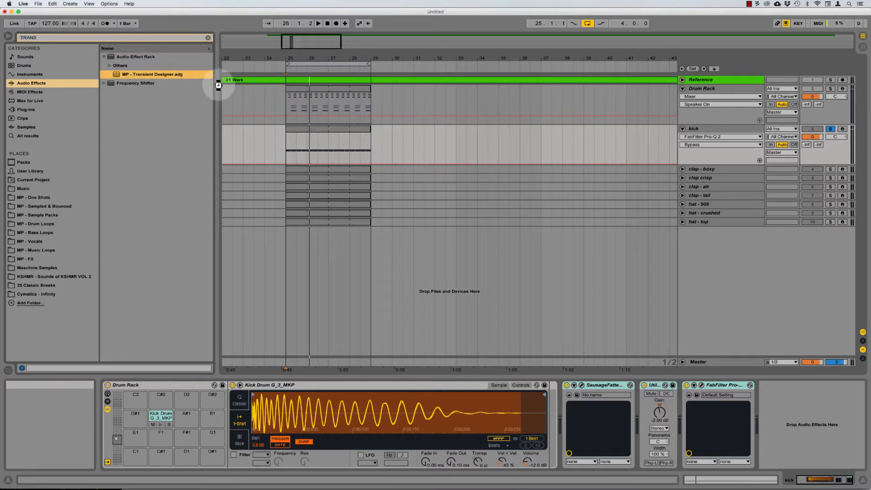
key(Return)
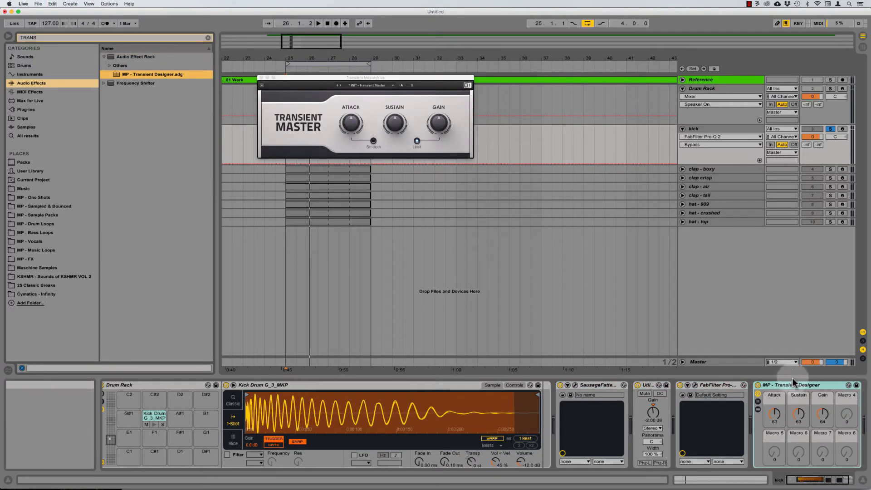
Step: Reset Transient Master's sustain to 0.0 %, close its window and reveal the rack's inner devices
drag(394, 123, 395, 124)
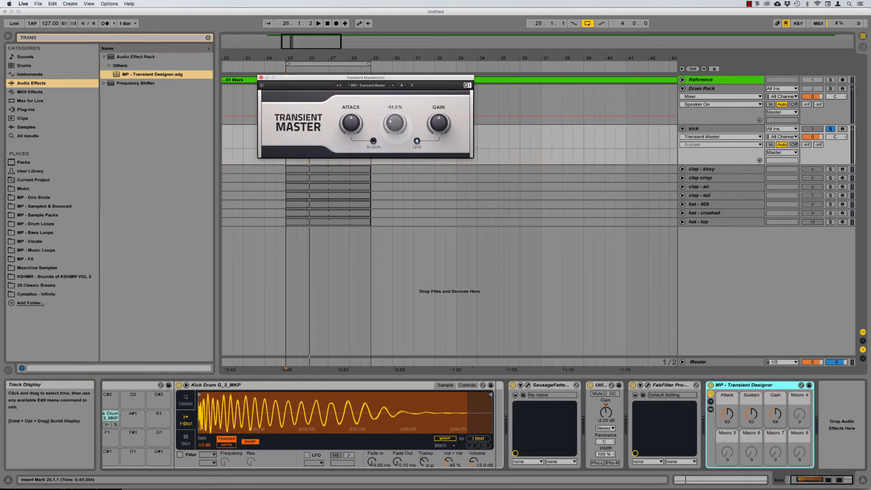
double_click(399, 125)
click(261, 78)
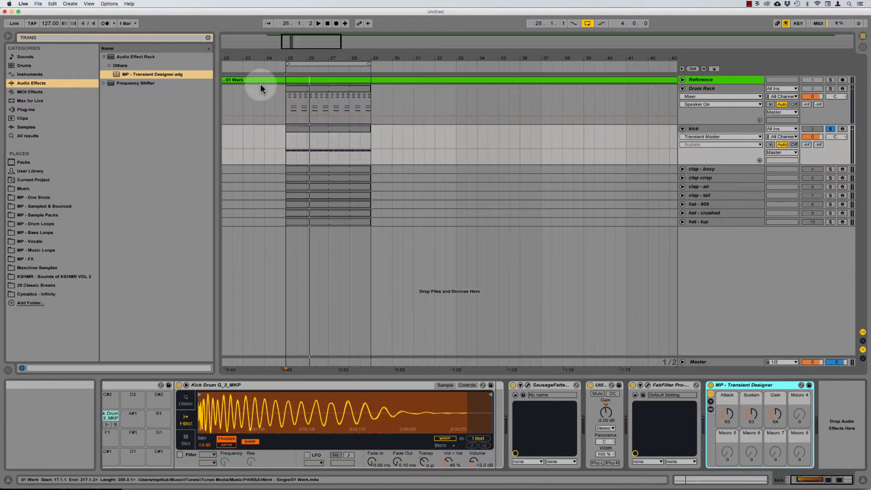
click(729, 415)
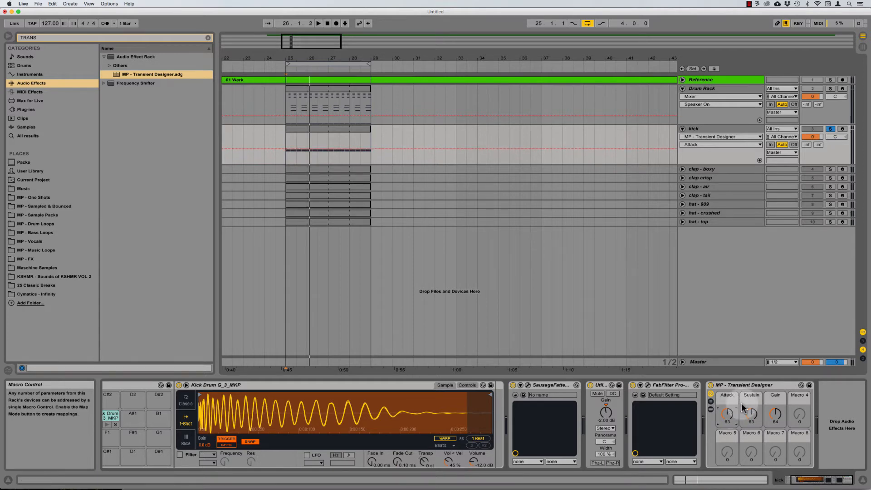
click(628, 409)
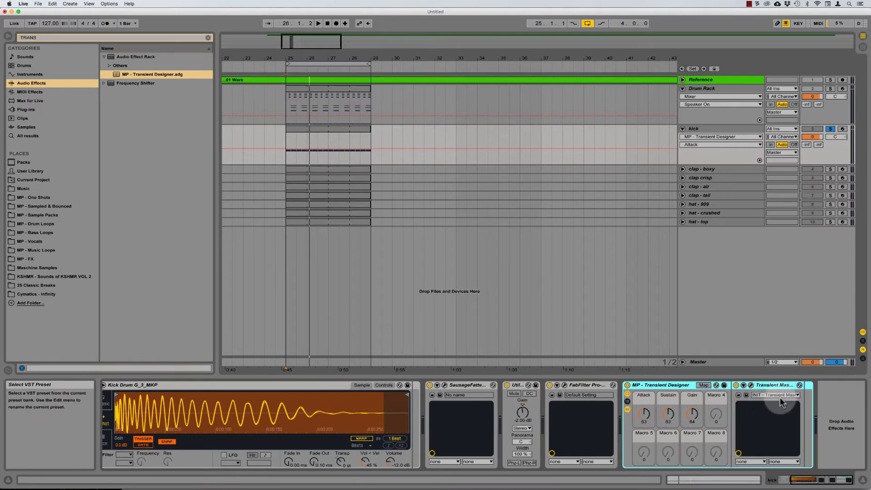
Step: Lower the Sustain macro, then bring it back up to about 0.63 while the kick plays
click(751, 385)
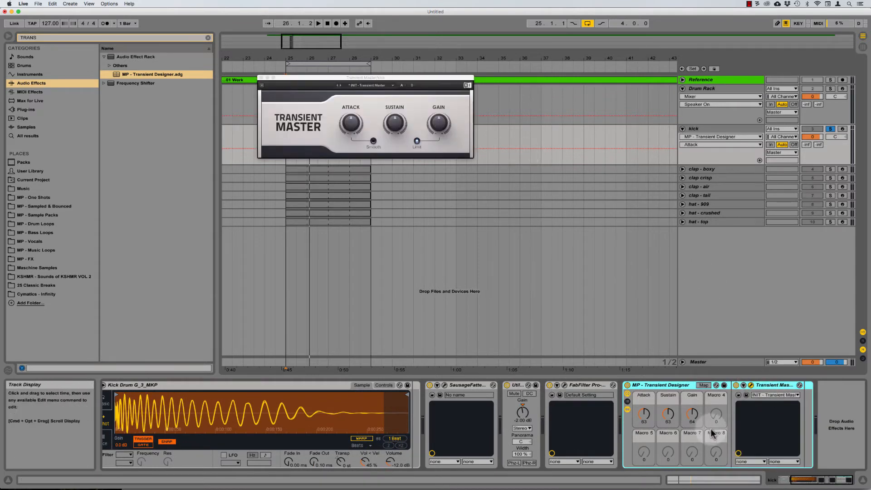
click(668, 413)
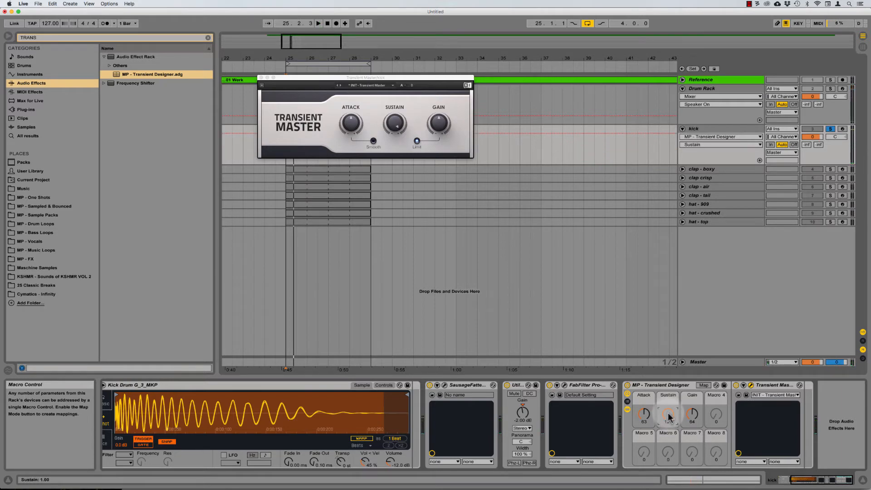
drag(669, 414, 668, 489)
key(space)
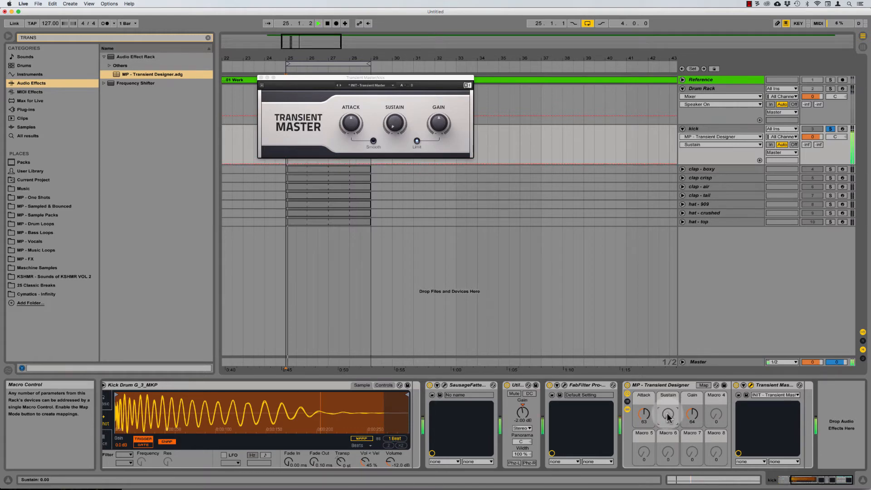
mouse_move(667, 416)
mouse_down()
mouse_move(668, 393)
mouse_move(669, 412)
mouse_up()
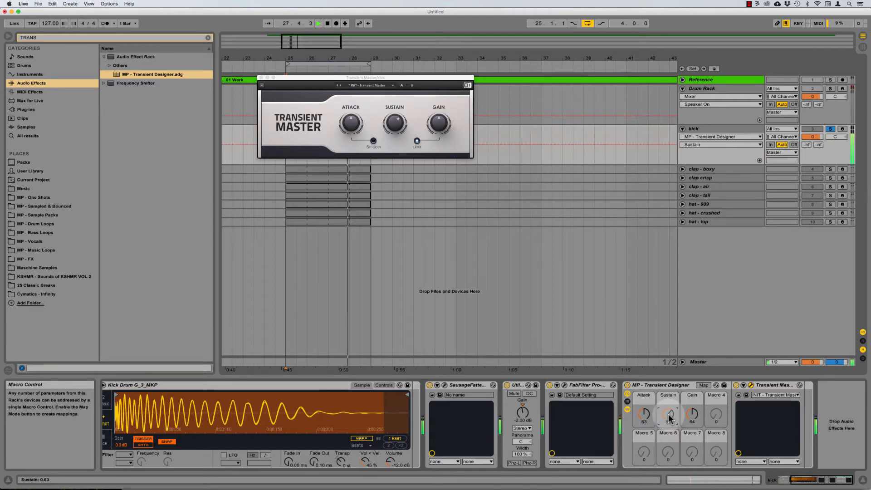
Step: Toggle the Transient Designer rack to compare, close the plug-in window, and clear the browser search
click(662, 386)
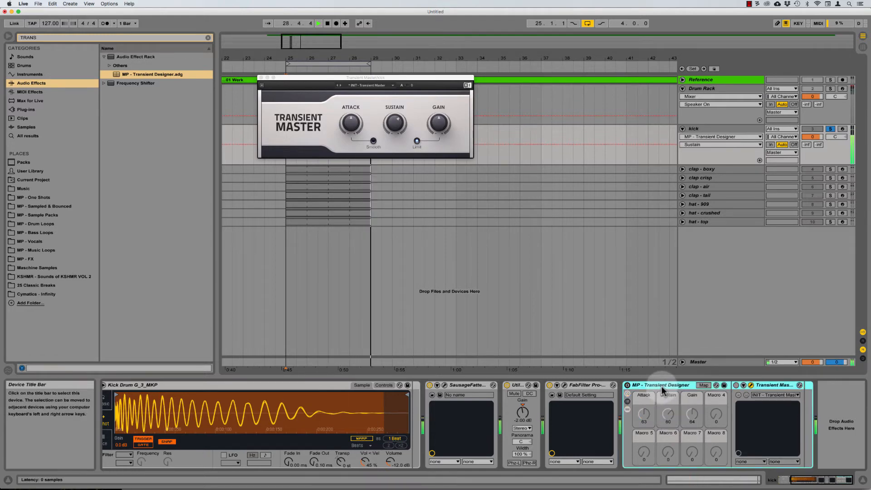
key(0)
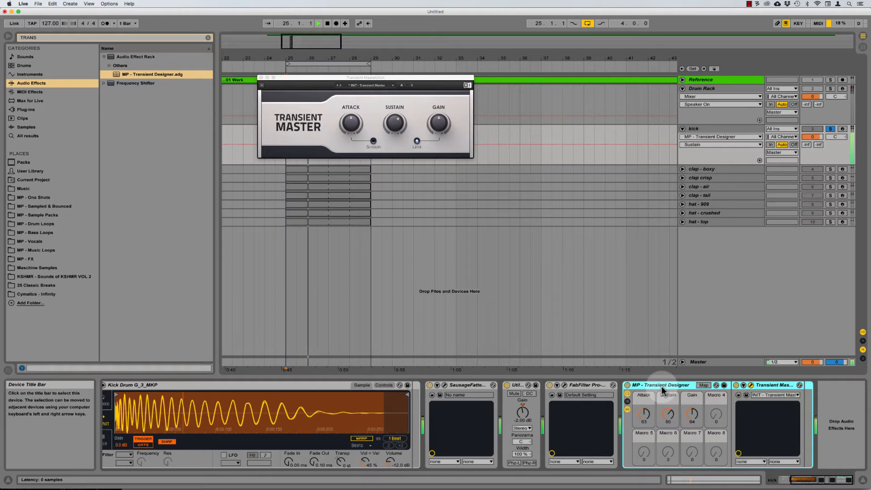
click(260, 78)
click(210, 38)
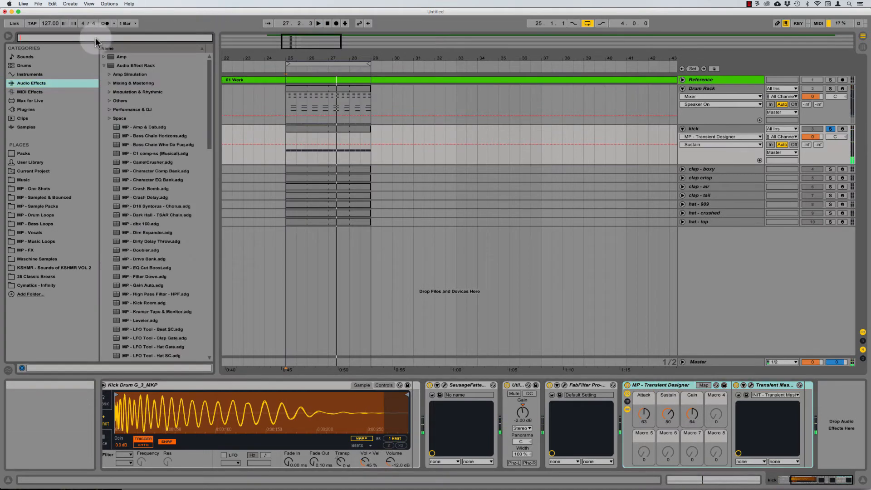
Step: Add a Saturator at the end of the kick chain with Soft Clip on, Drive 2.00 dB and Base lowered
drag(127, 312, 744, 431)
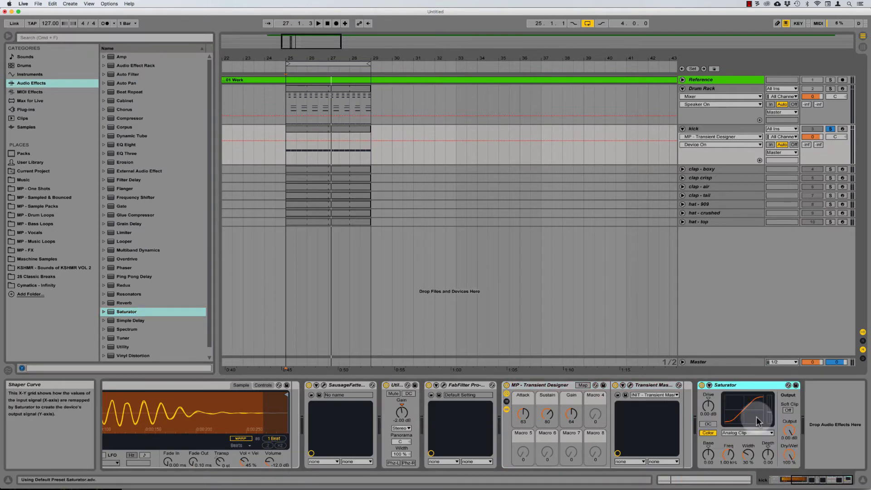
click(788, 411)
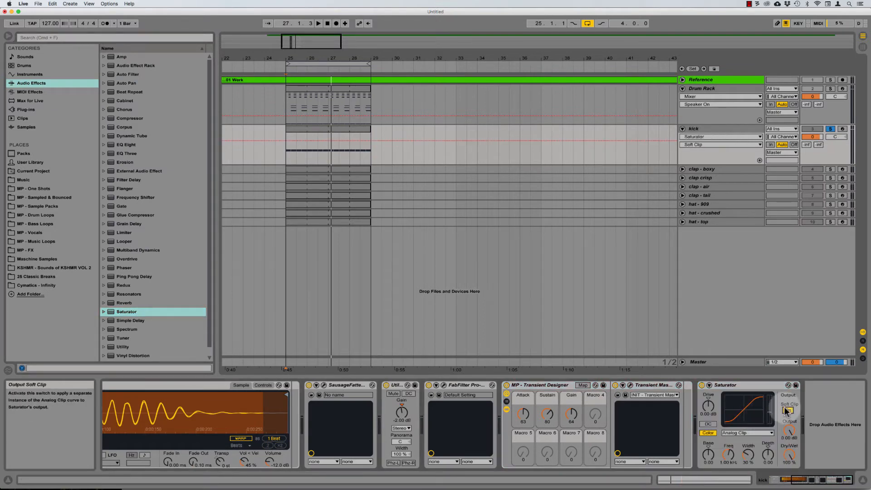
click(709, 407)
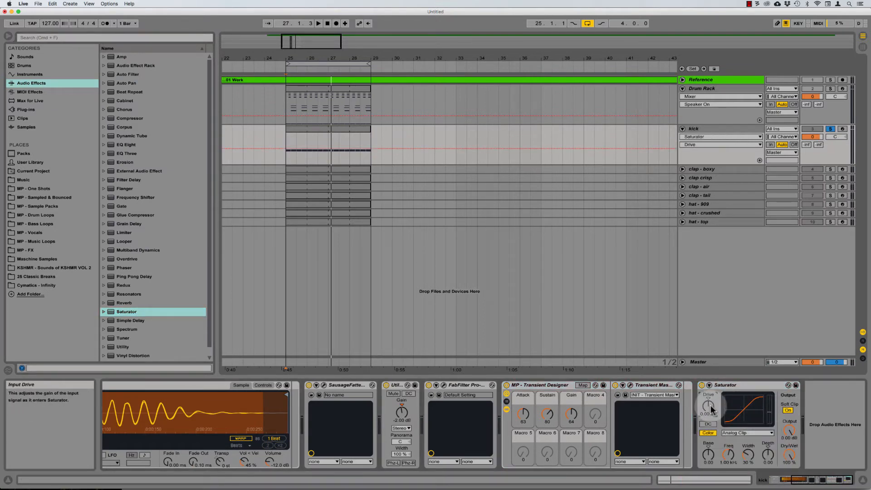
key(space)
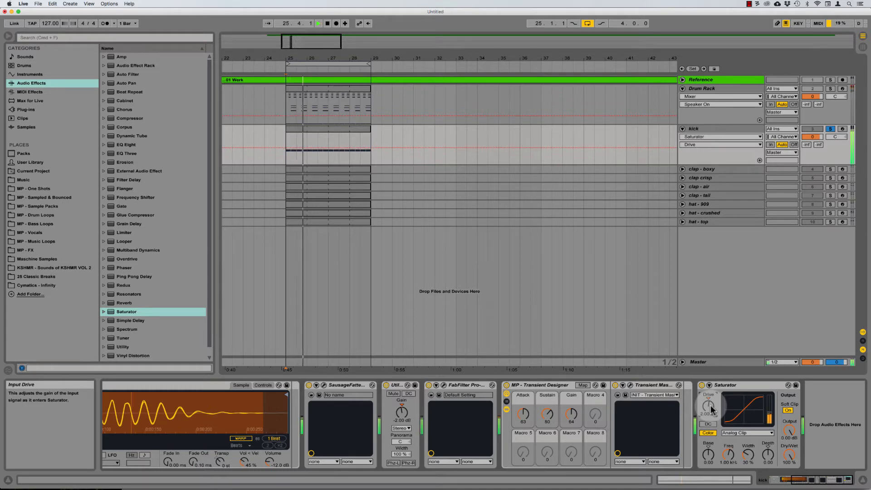
drag(711, 407, 725, 391)
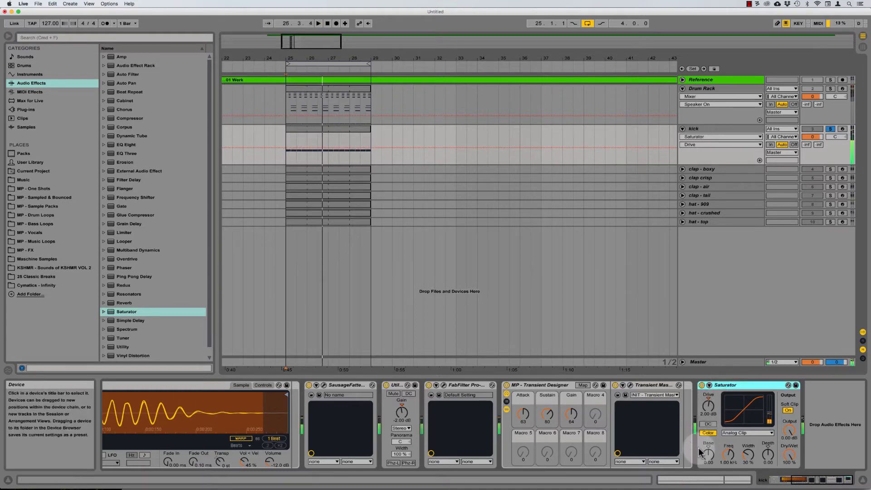
drag(708, 454, 708, 477)
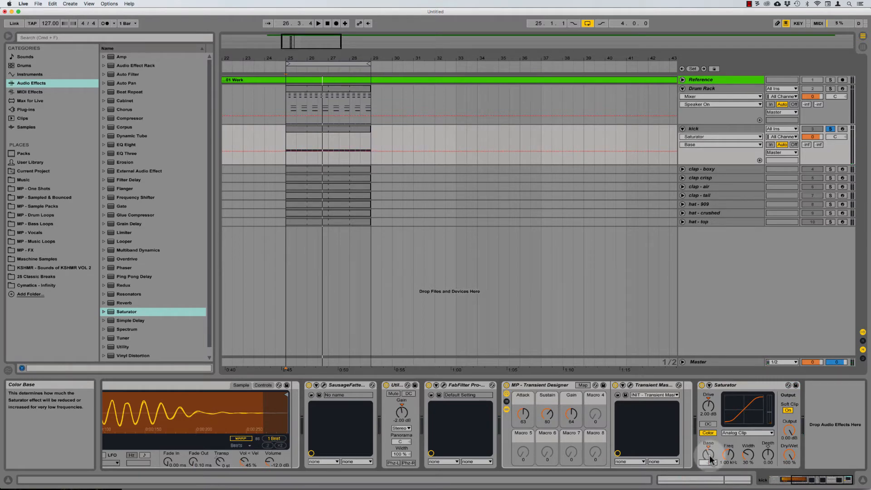
key(space)
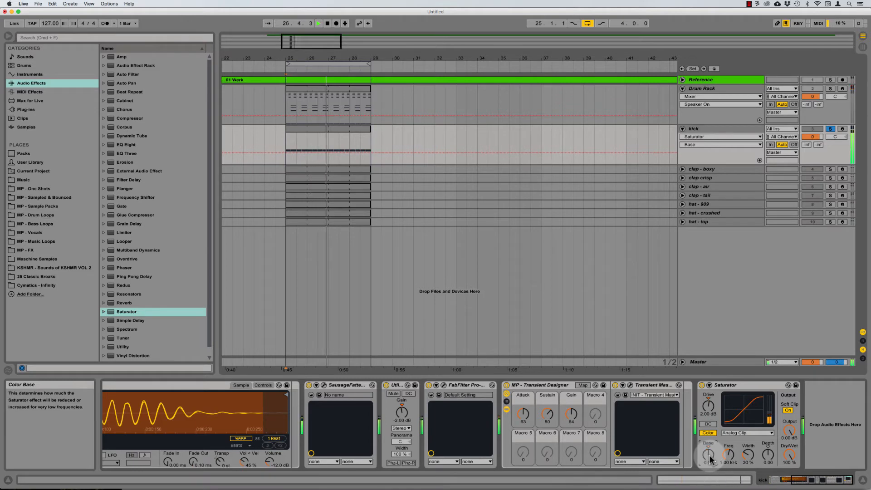
mouse_move(711, 459)
mouse_down()
mouse_move(711, 485)
mouse_move(711, 472)
mouse_up()
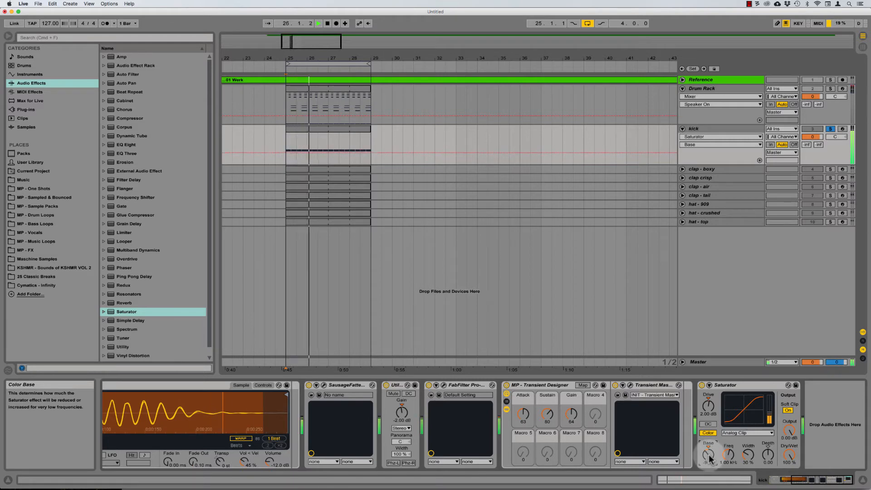
Step: A/B the kick devices from SausageFattener to Saturator by bypassing them, then fold the kick track
click(735, 385)
shift+click(347, 384)
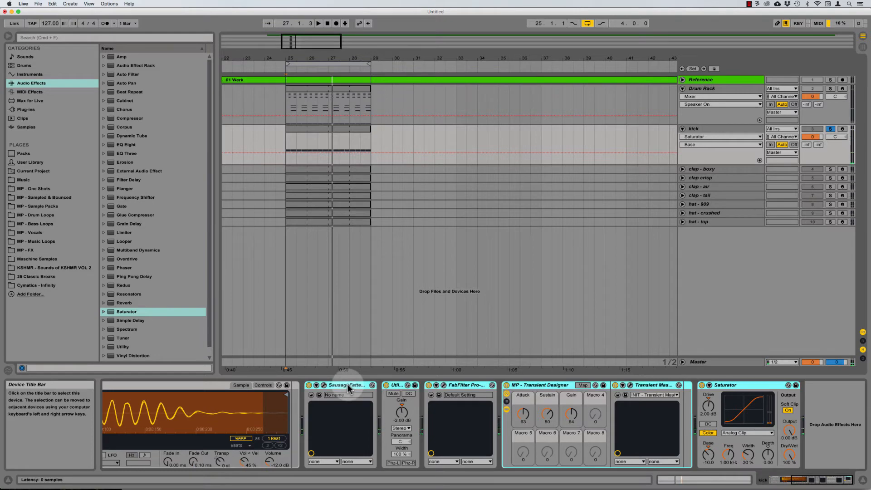
key(super+0)
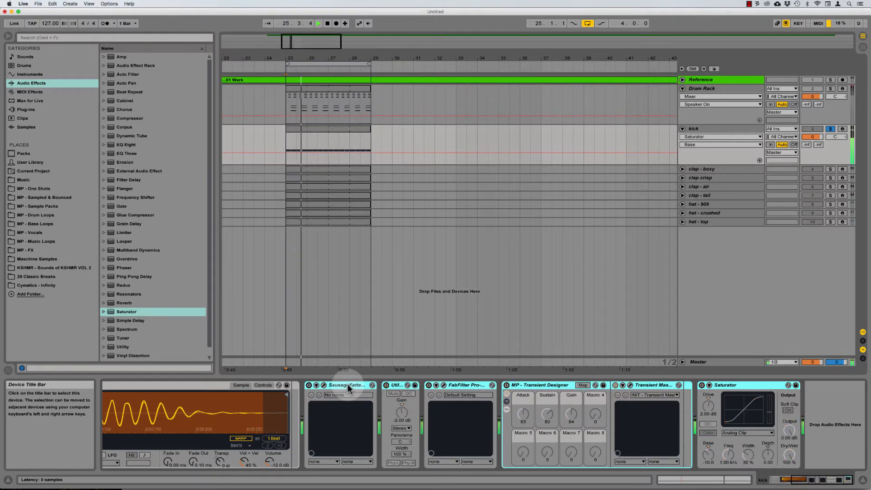
key(super+0)
click(706, 128)
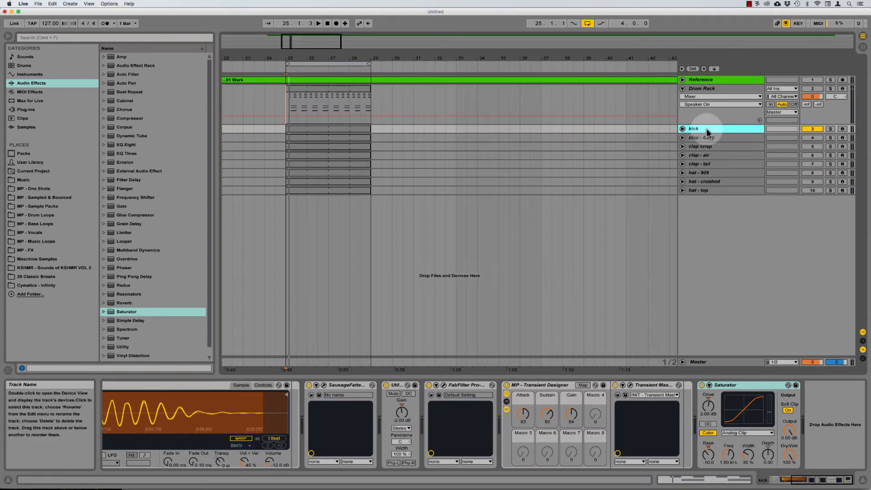
Step: Audition clap - boxy against clap crisp by toggling their track activators during playback
click(705, 137)
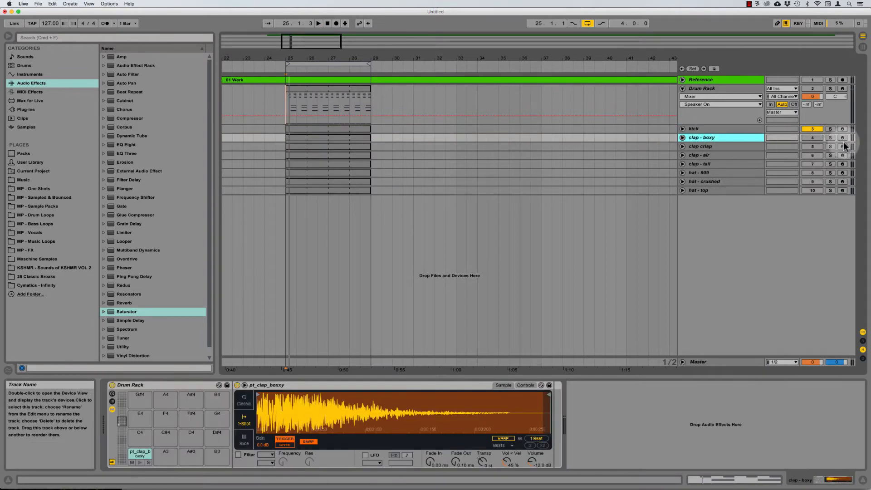
click(814, 138)
key(space)
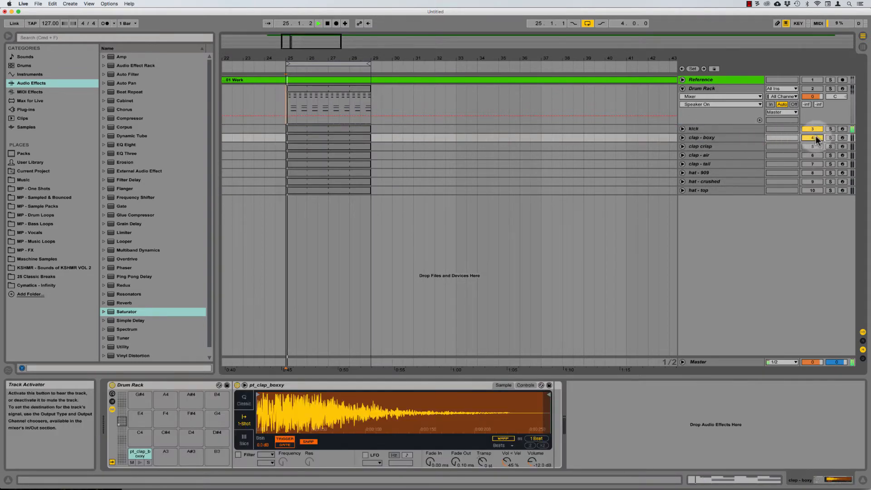
key(space)
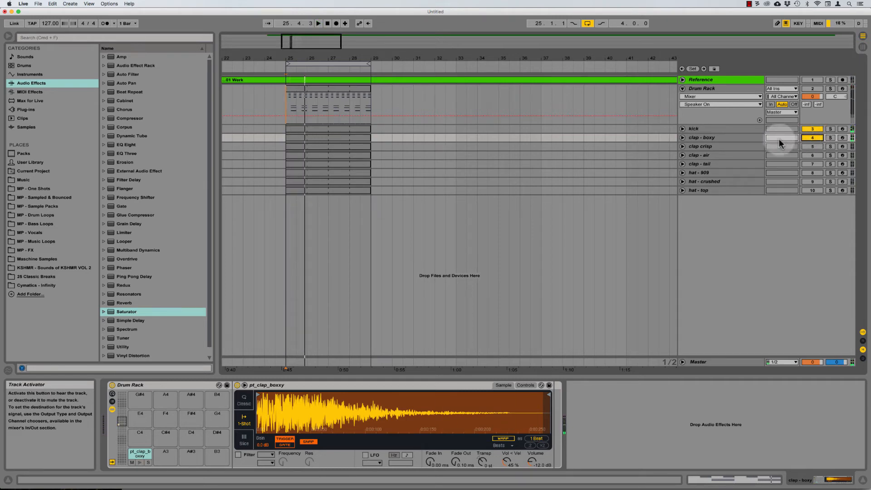
click(812, 147)
key(space)
click(812, 138)
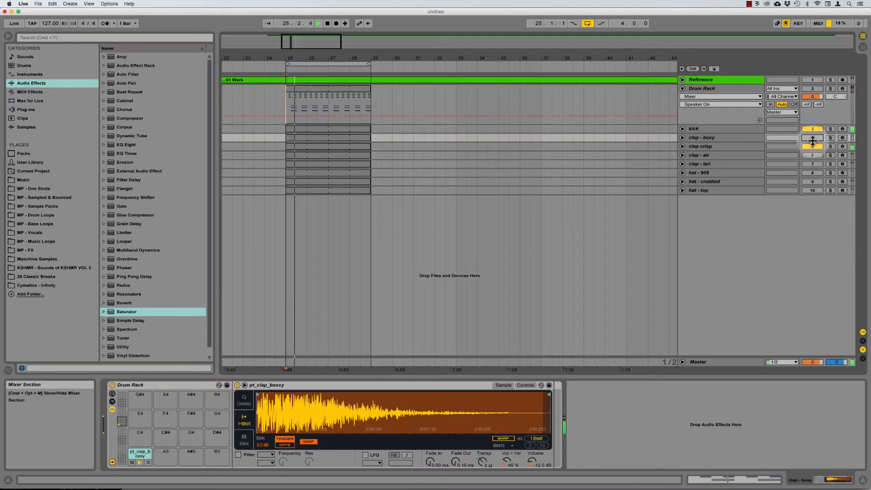
click(814, 138)
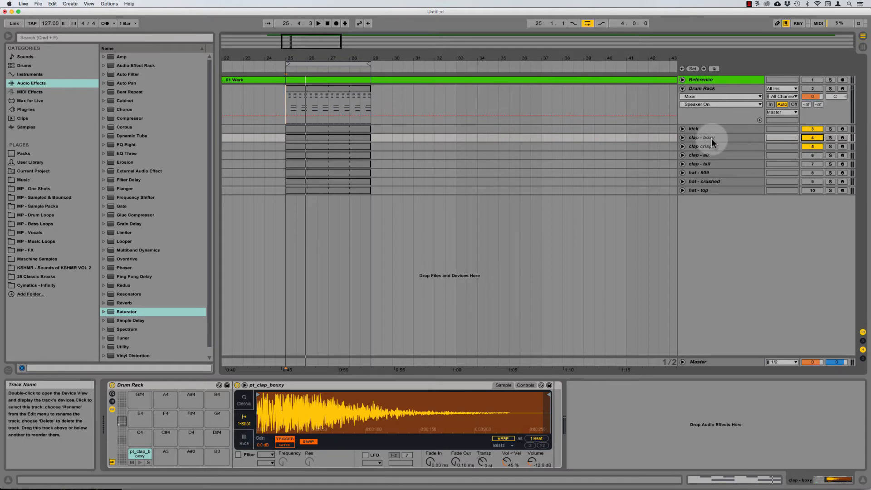
click(812, 146)
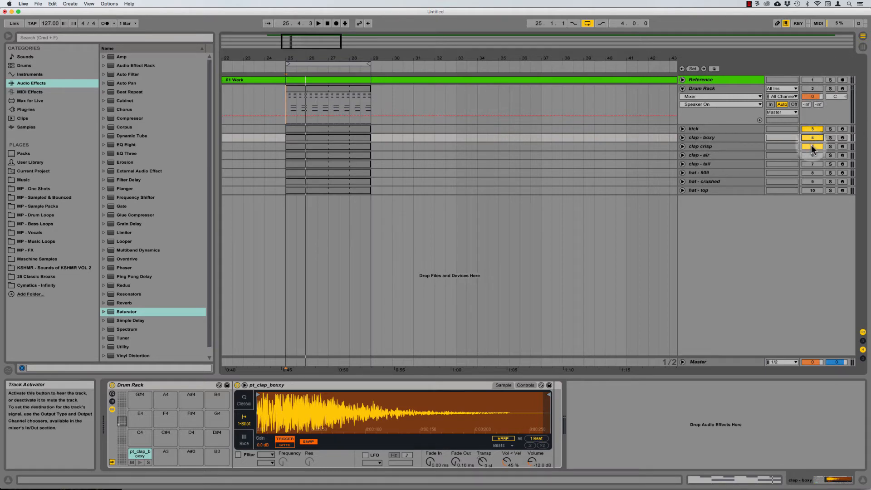
click(707, 138)
key(space)
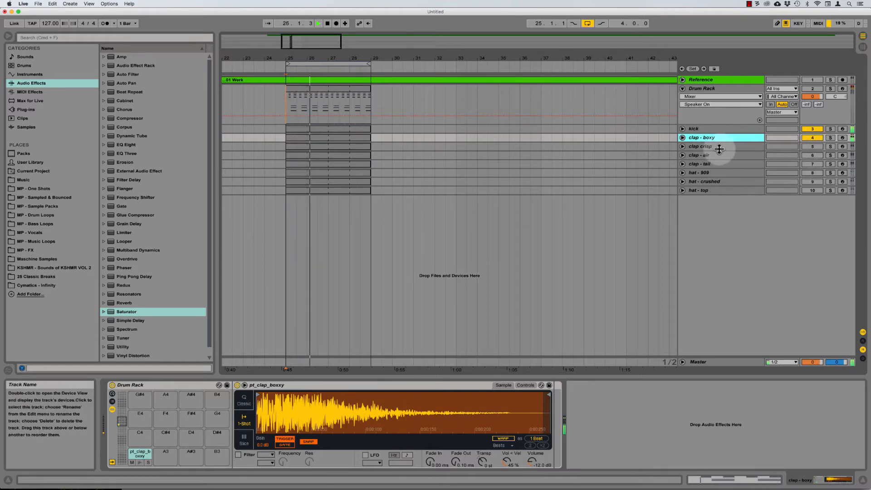
key(space)
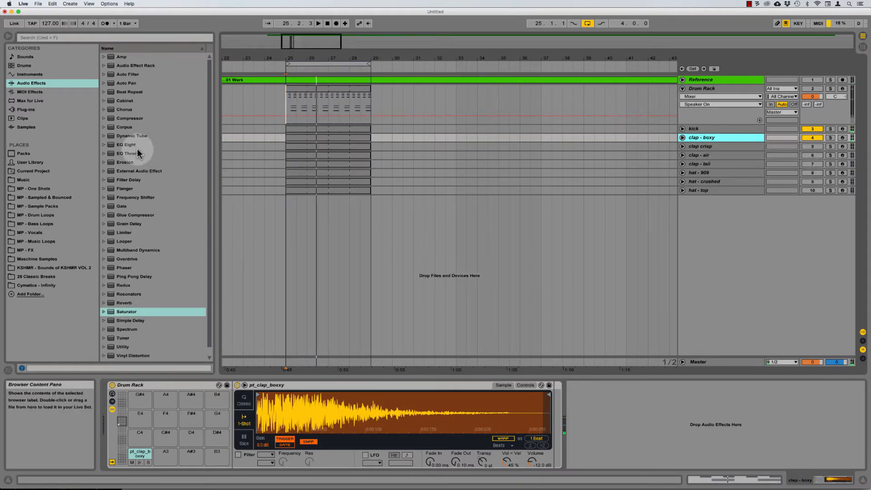
Step: Add EQ Eight to clap - boxy with its band 1 low-cut switched off, then play clap crisp
drag(121, 145, 703, 141)
click(706, 146)
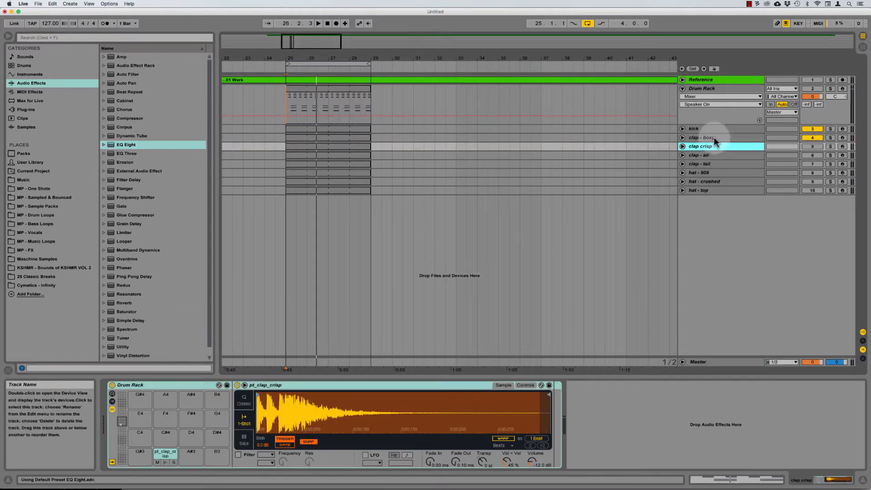
click(714, 138)
click(597, 464)
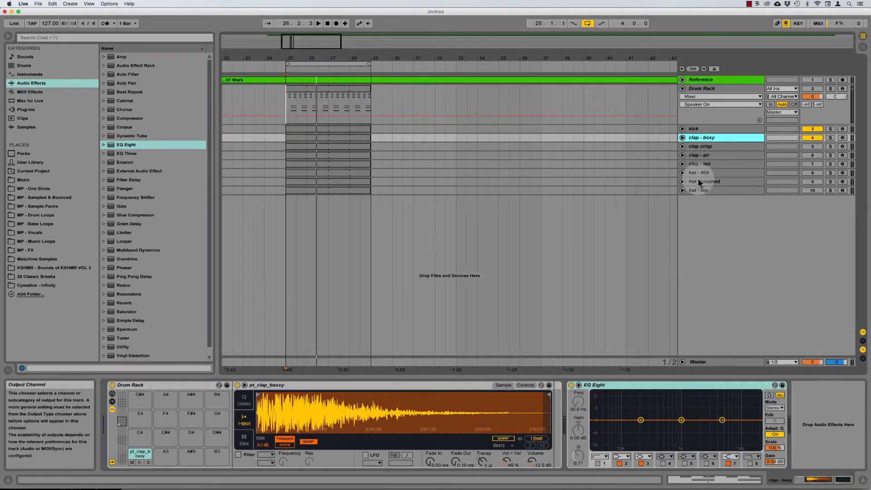
click(724, 146)
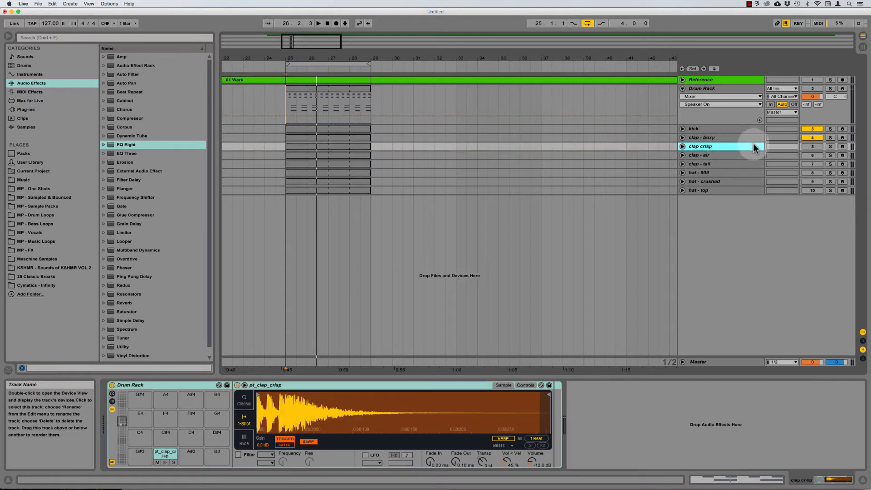
click(710, 148)
key(space)
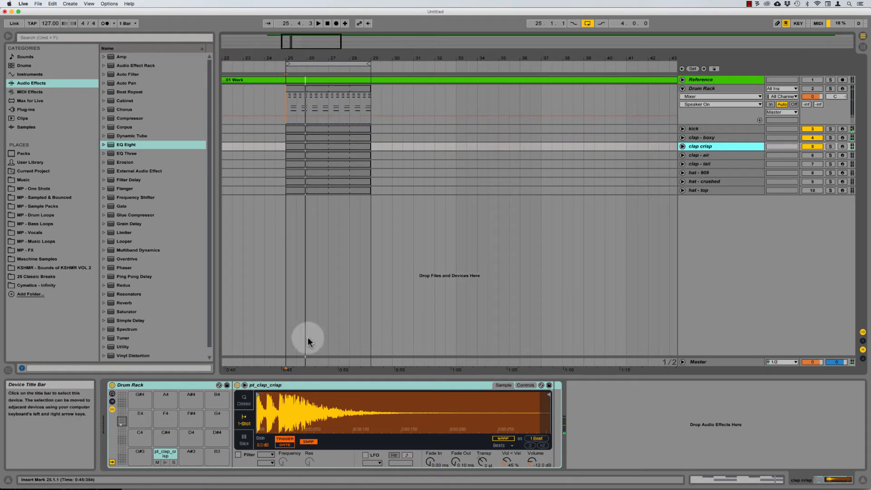
Step: Switch the clap - boxy Simpler to Classic mode and set its amp attack to 30 ms
key(space)
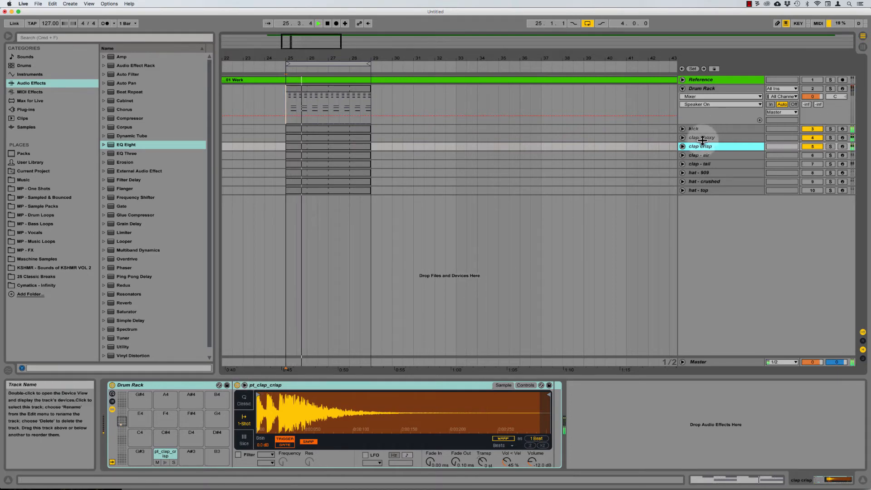
key(space)
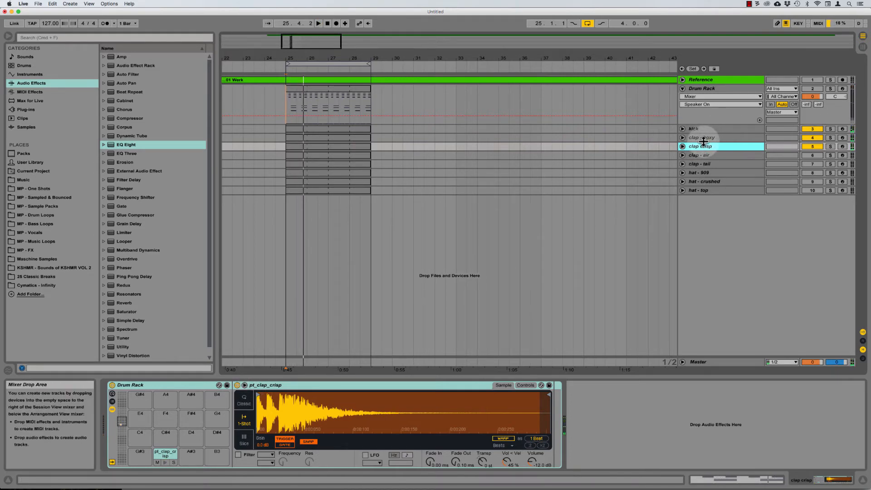
click(707, 138)
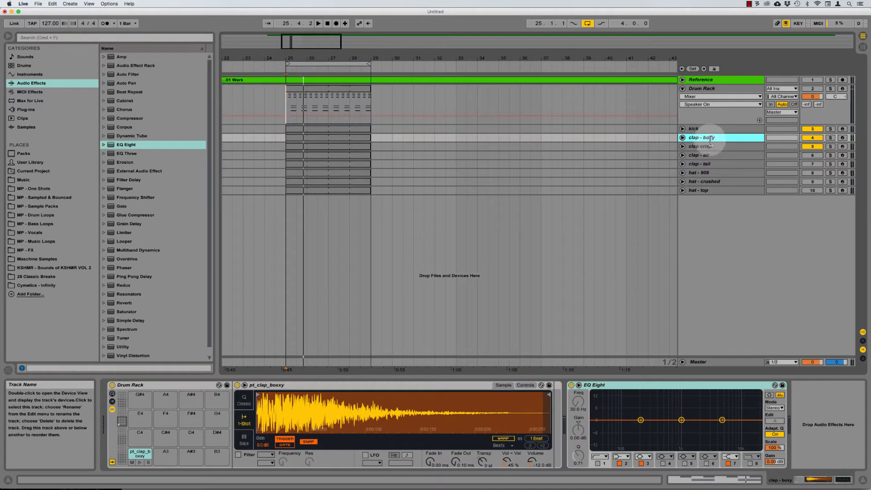
click(244, 400)
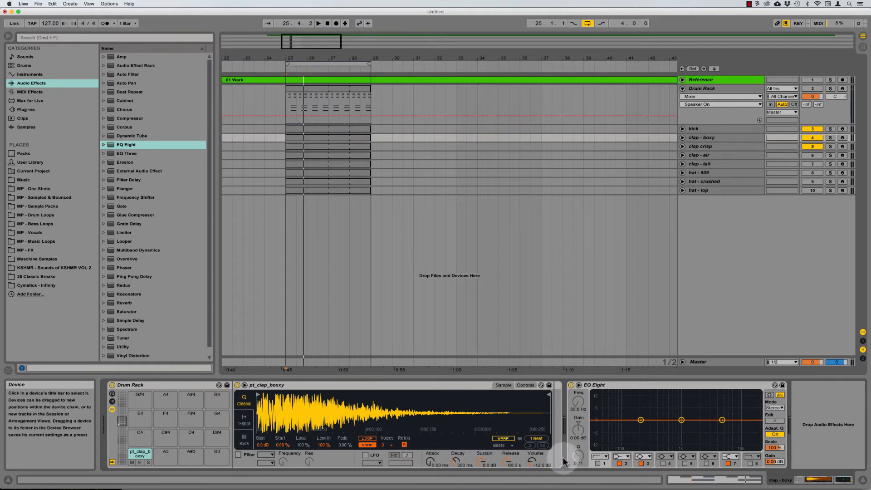
click(526, 385)
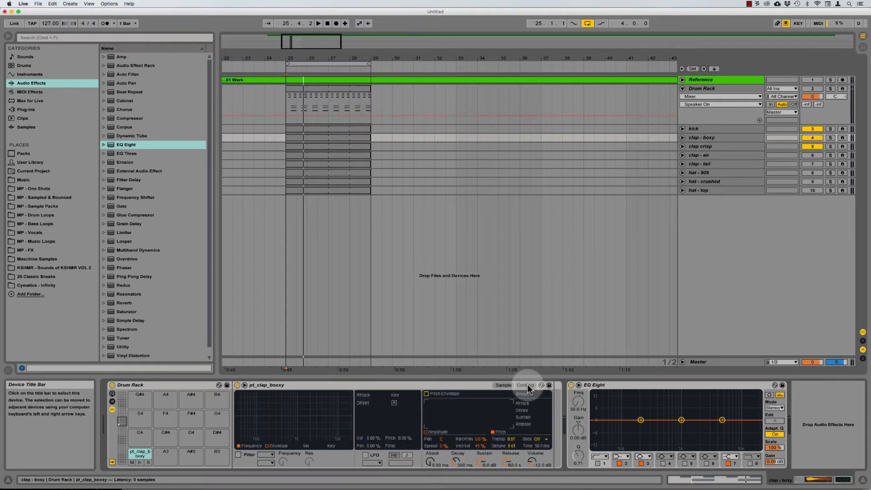
click(435, 433)
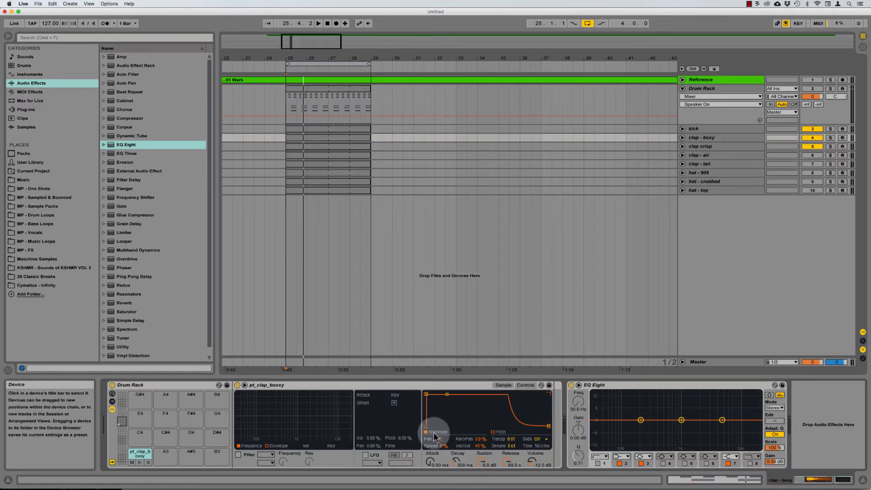
drag(426, 394, 428, 395)
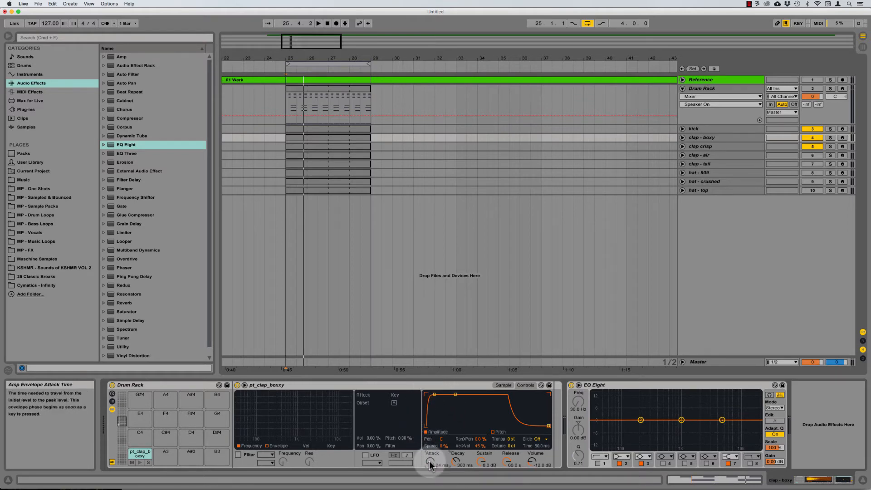
drag(429, 461, 430, 462)
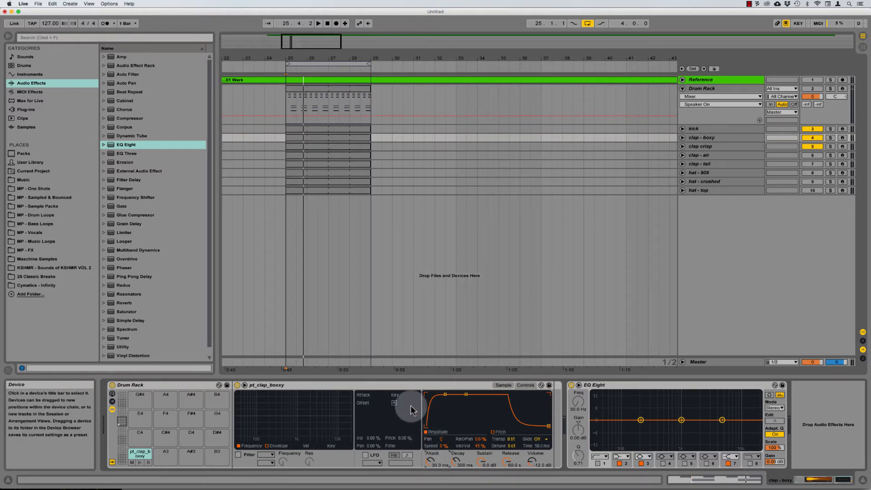
click(399, 384)
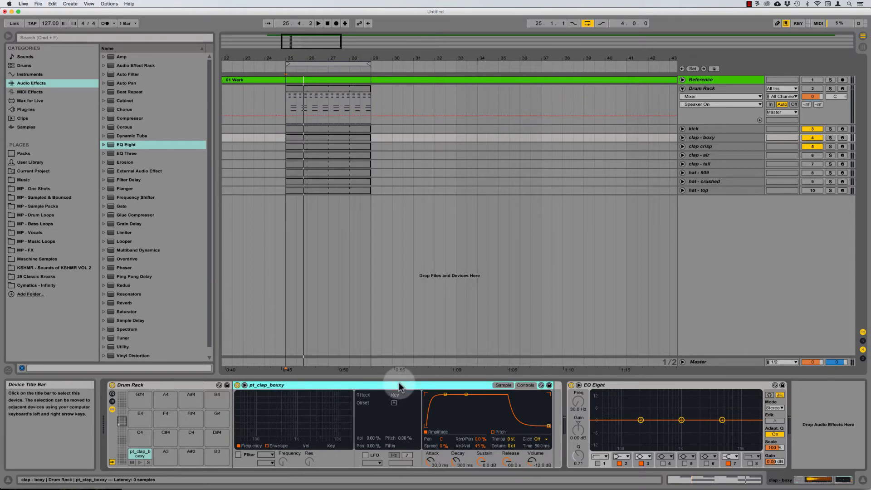
click(705, 147)
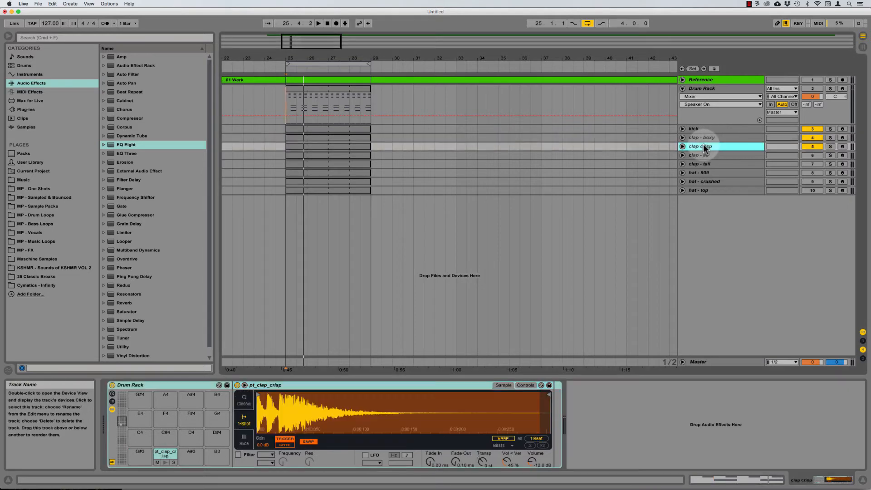
Step: Solo clap - boxy and play it with the sampler's envelope controls showing
click(701, 138)
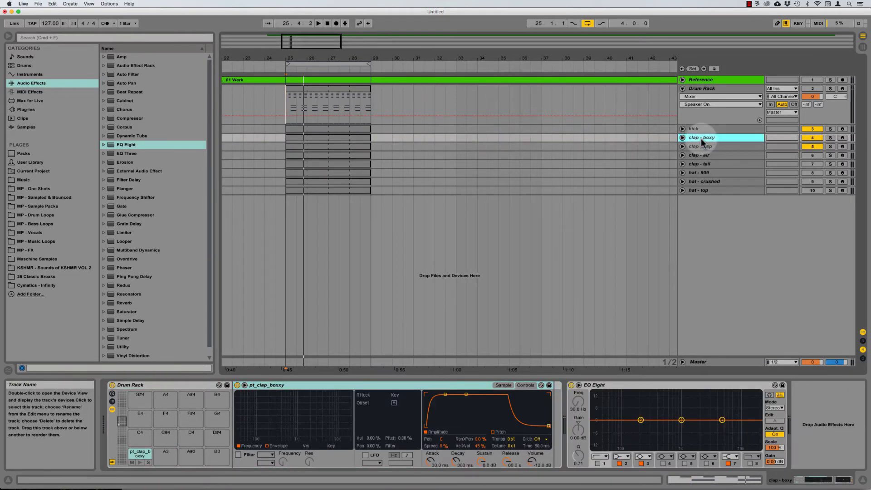
key(space)
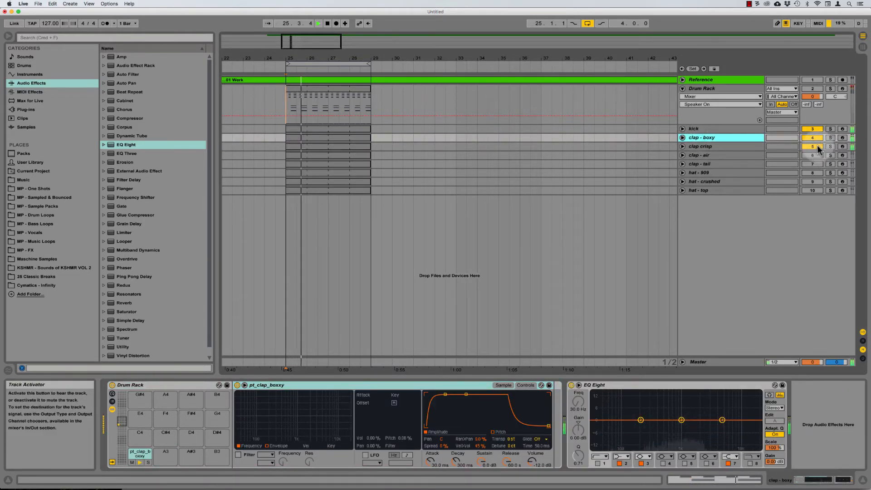
click(831, 137)
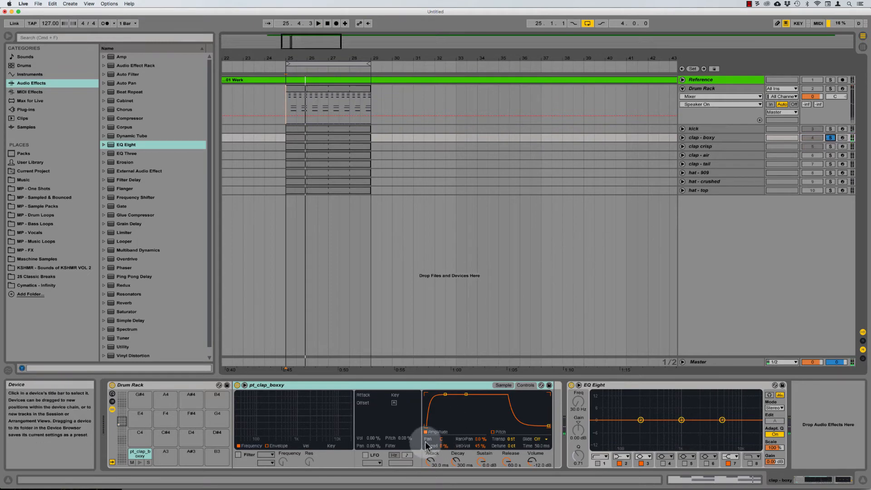
click(502, 385)
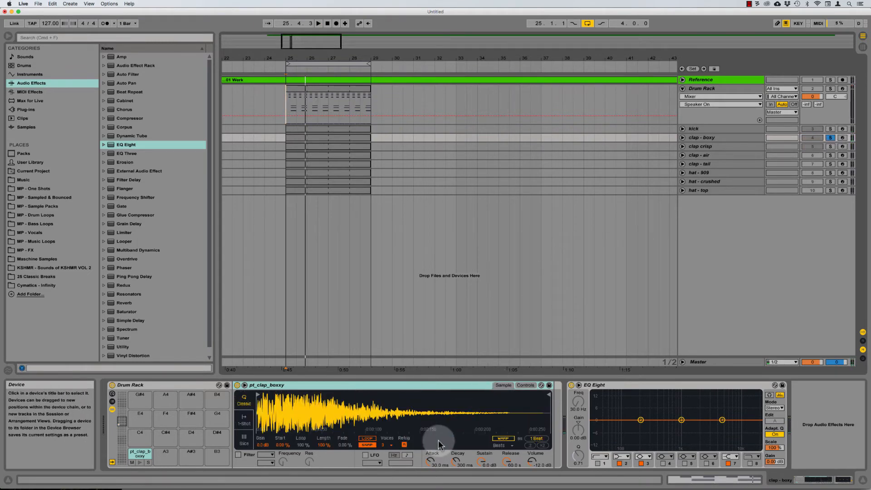
click(523, 385)
Step: Compare a 0 ms amp attack against the 30 ms attack on clap - boxy
drag(430, 462, 430, 476)
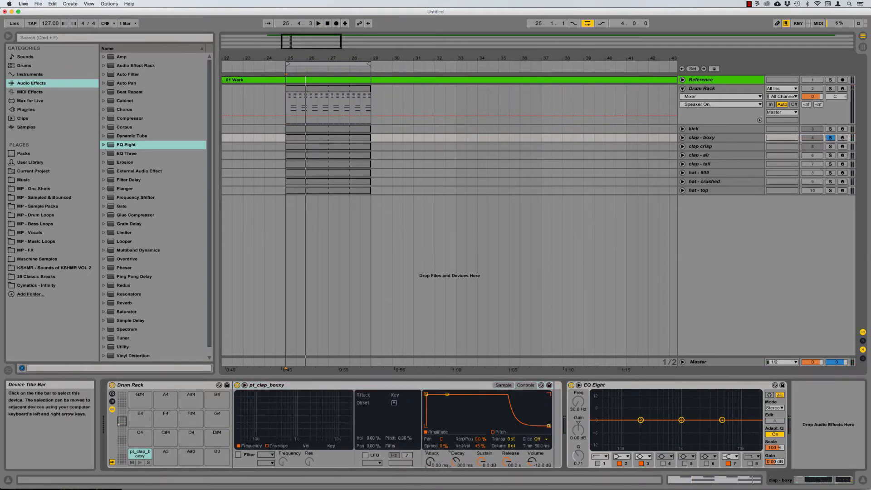
key(space)
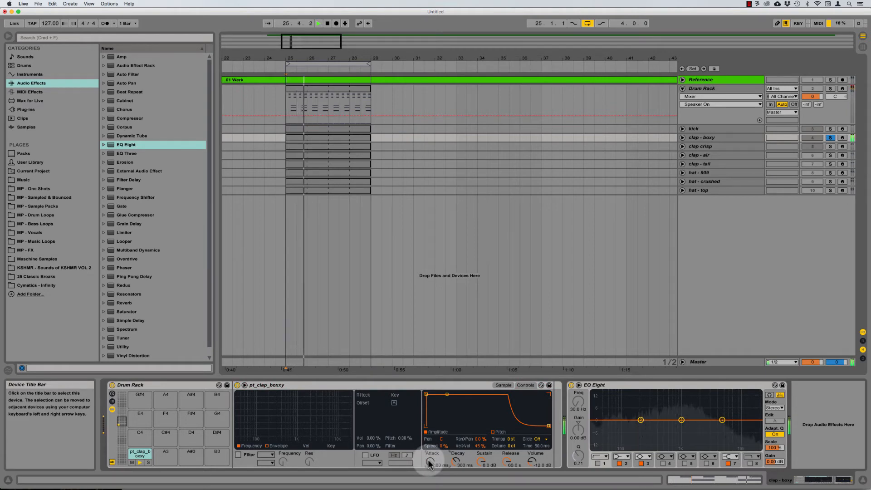
drag(431, 463, 432, 454)
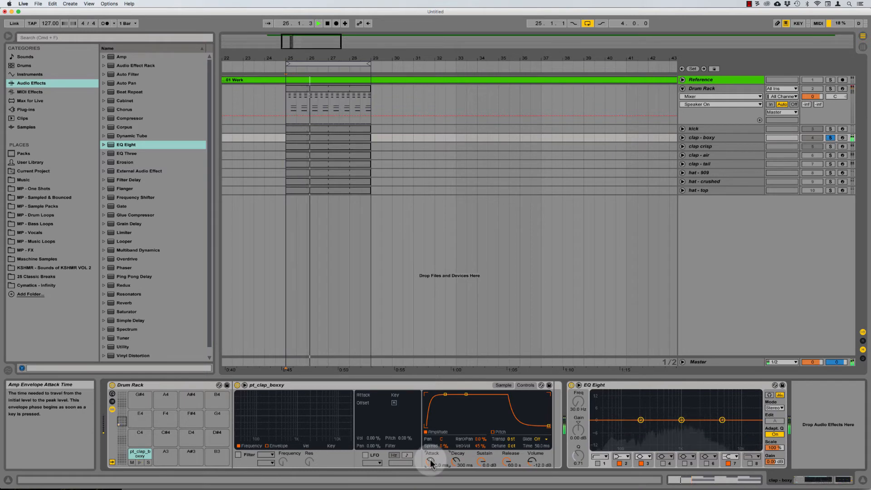
mouse_move(431, 463)
mouse_down()
mouse_move(431, 475)
mouse_move(432, 454)
mouse_up()
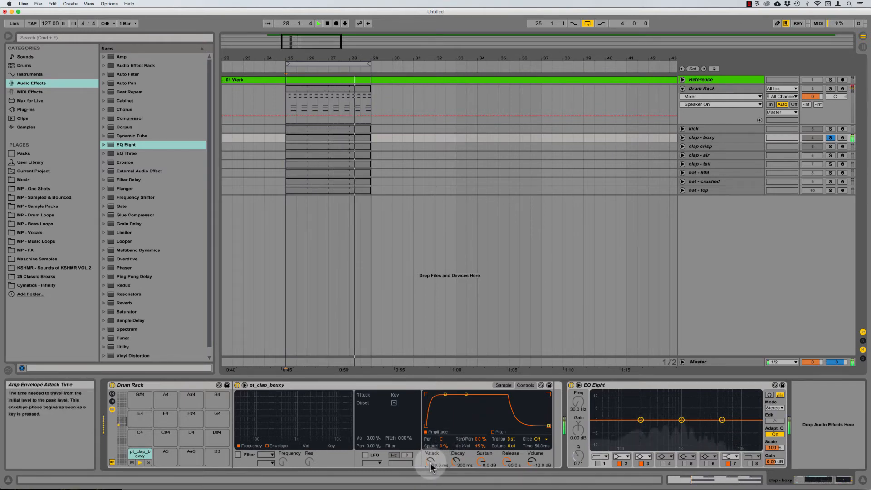
click(700, 146)
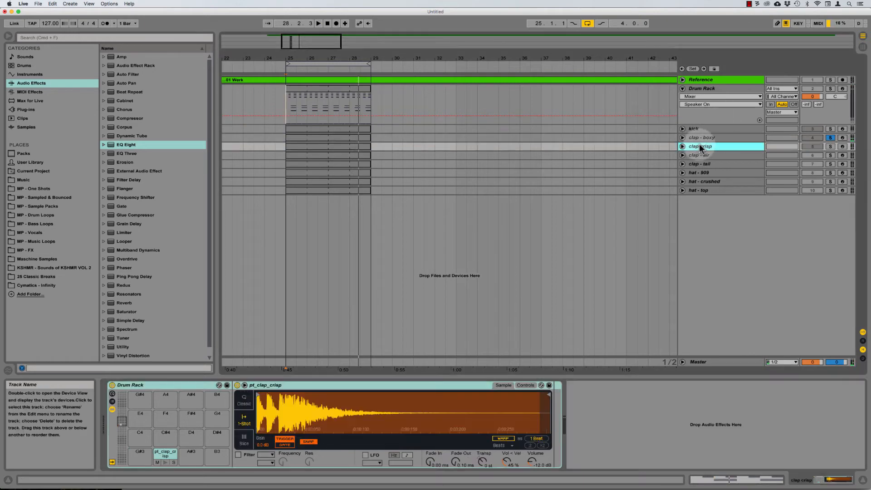
click(707, 139)
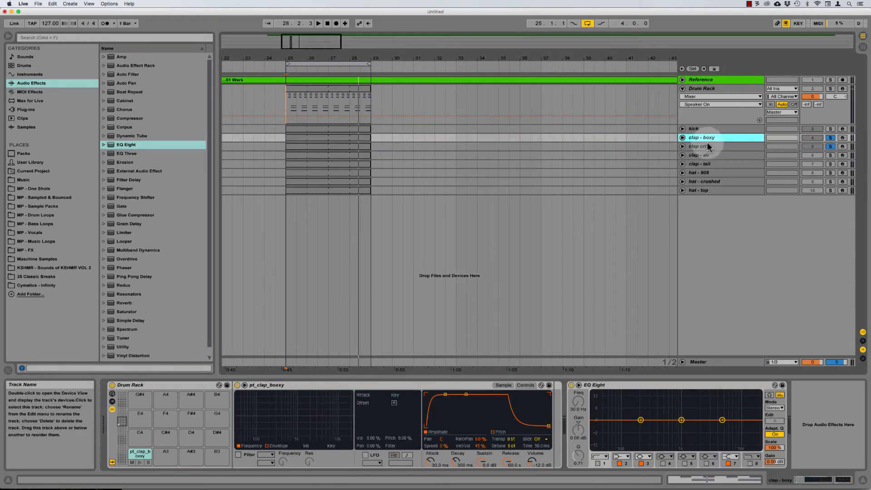
click(705, 147)
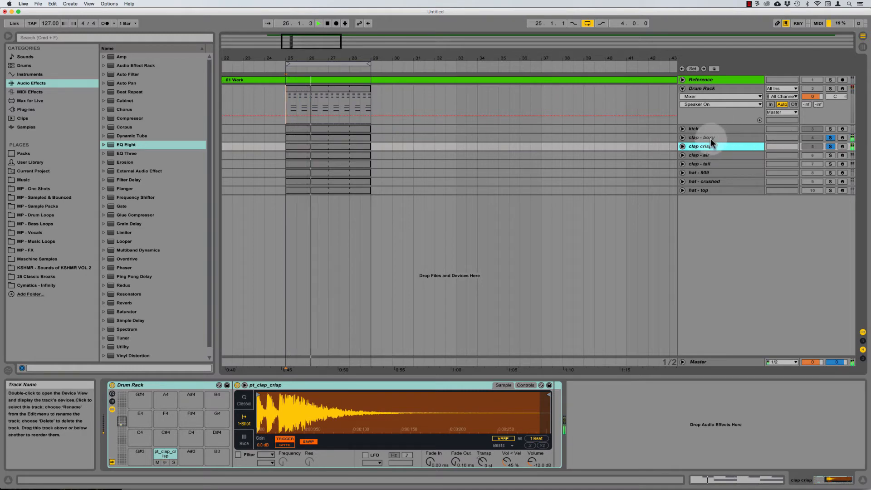
click(709, 138)
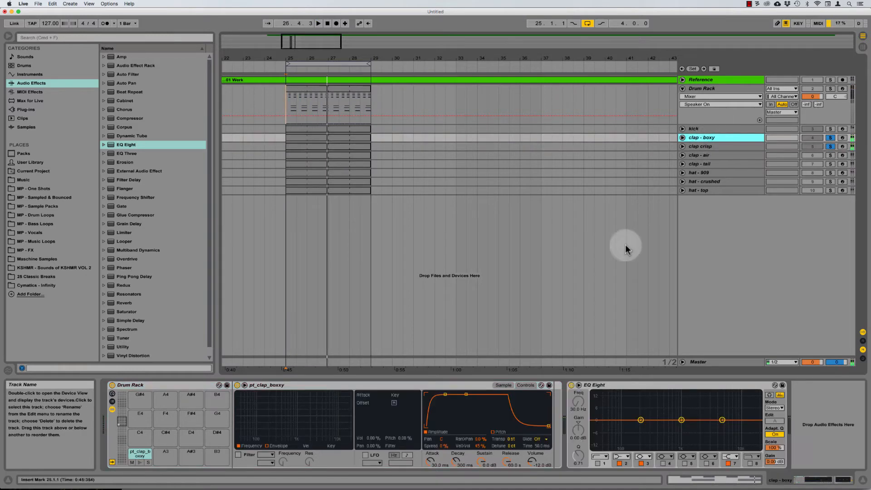
Step: Drop the clap - boxy amp sustain to -inf dB
drag(481, 463, 480, 485)
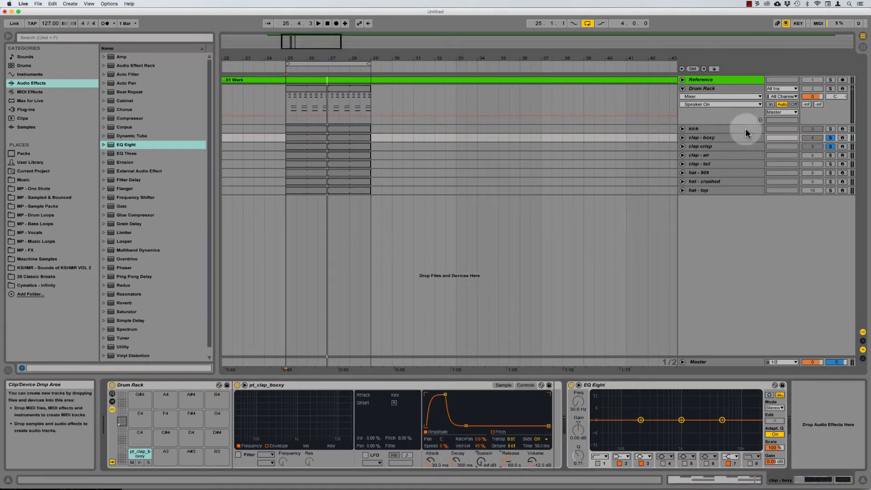
click(830, 137)
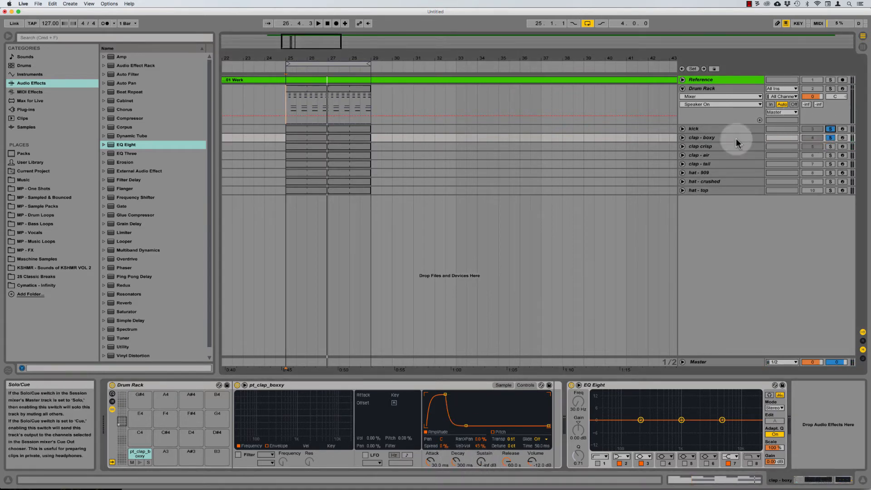
click(701, 129)
click(716, 136)
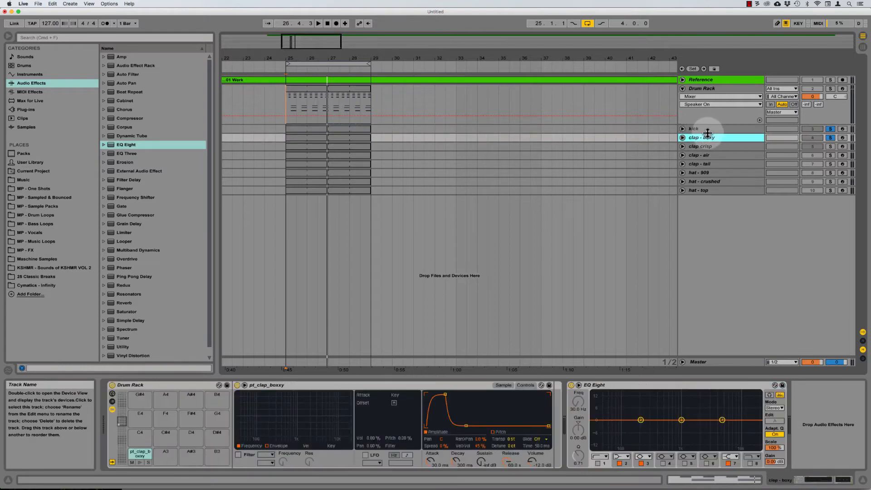
click(704, 130)
click(708, 137)
Step: Set the clap - boxy decay to 1000 ms (1.00 s), then solo clap crisp
click(456, 462)
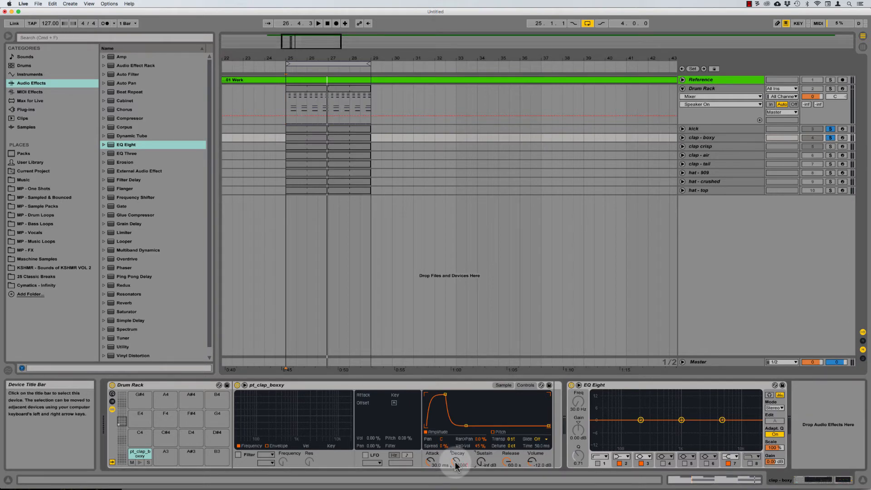
text(1000)
key(Return)
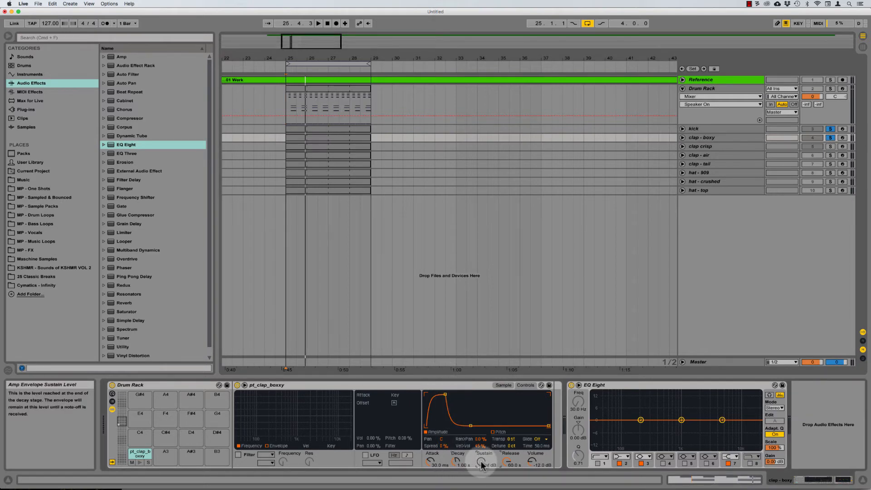
key(space)
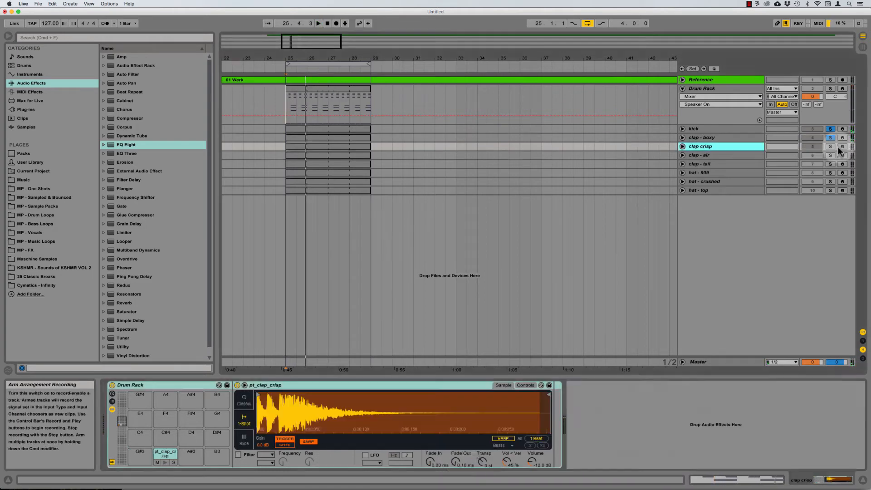
super+click(833, 147)
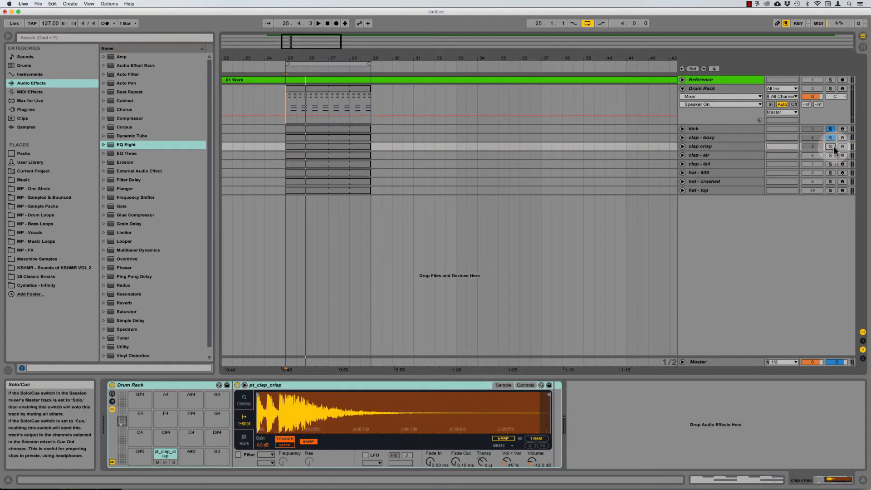
Step: Switch the clap crisp sampler to Classic playback and audition the claps
click(244, 400)
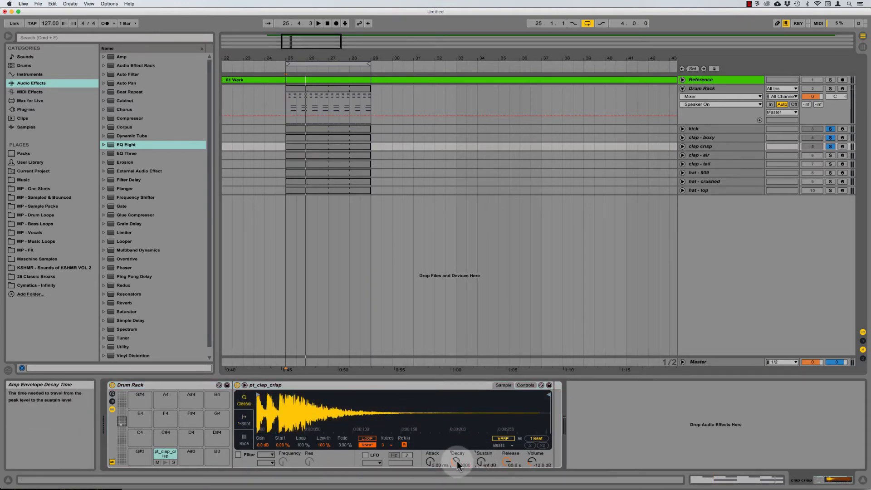
key(space)
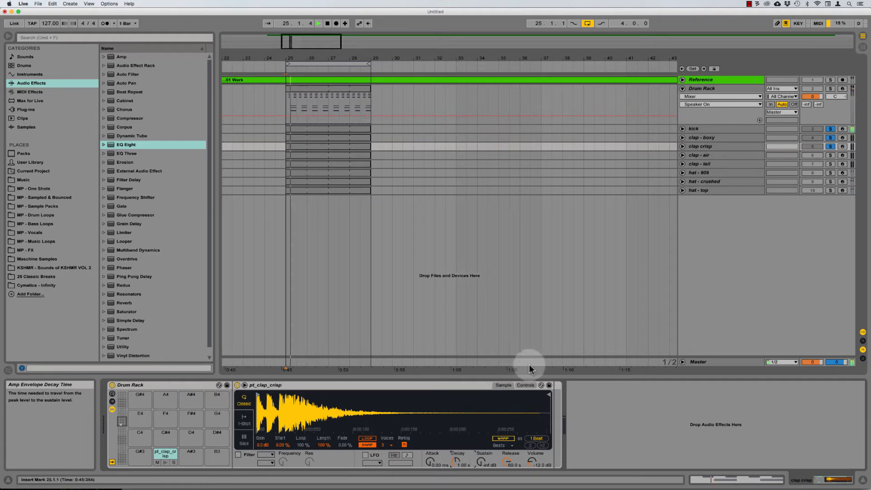
click(446, 385)
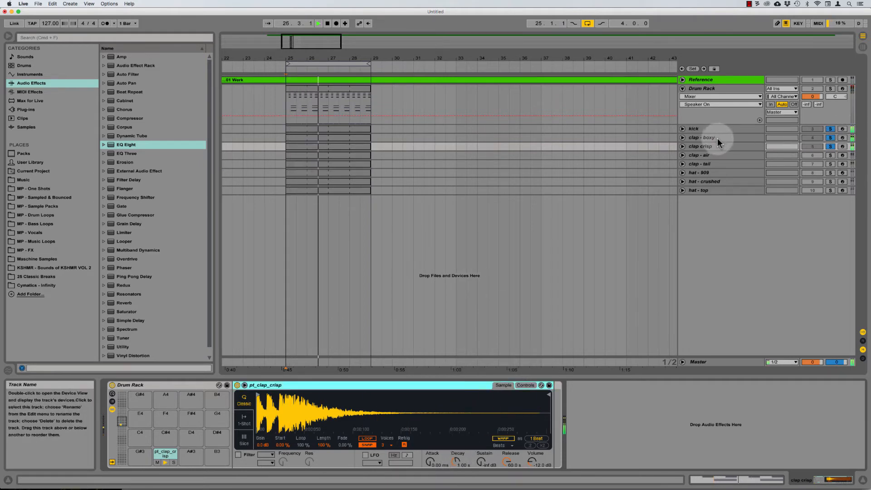
key(space)
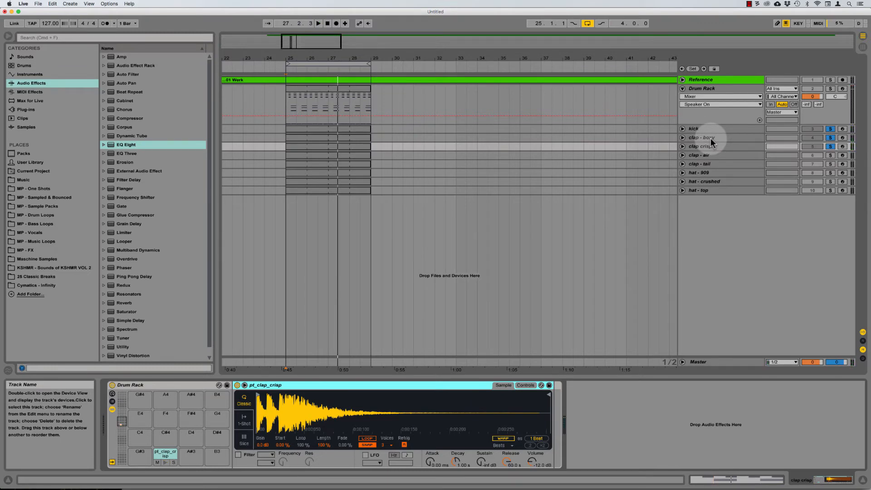
click(703, 155)
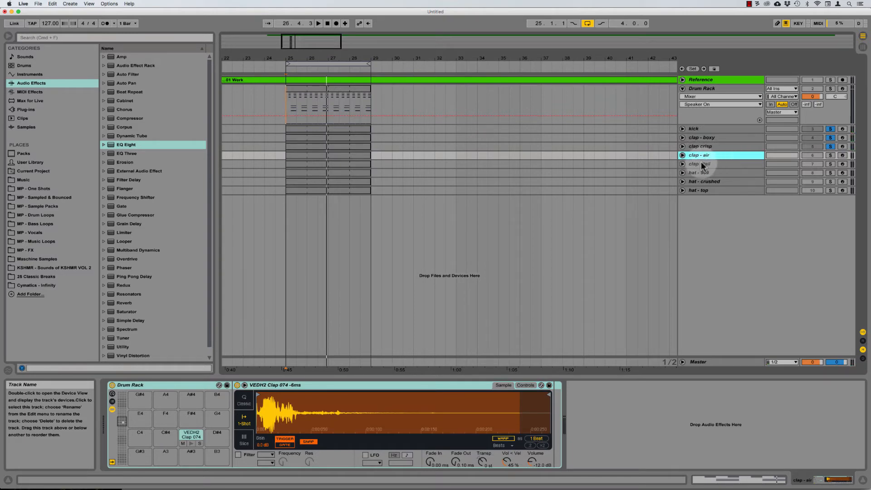
Step: Unfold clap - air, zoom in on its repeated clap notes and set the start point in bar 26
click(710, 164)
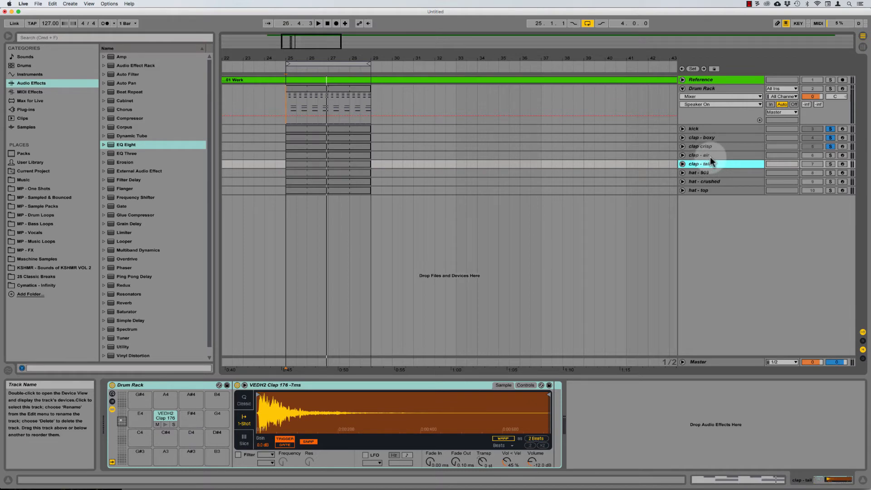
click(710, 156)
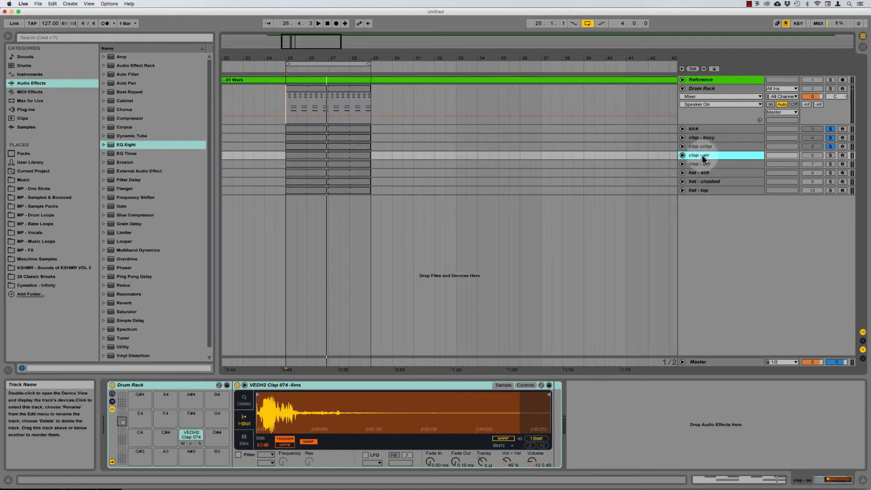
click(683, 155)
click(284, 168)
key(plus)
key(plus)
key(plus)
key(plus)
key(plus)
key(plus)
key(plus)
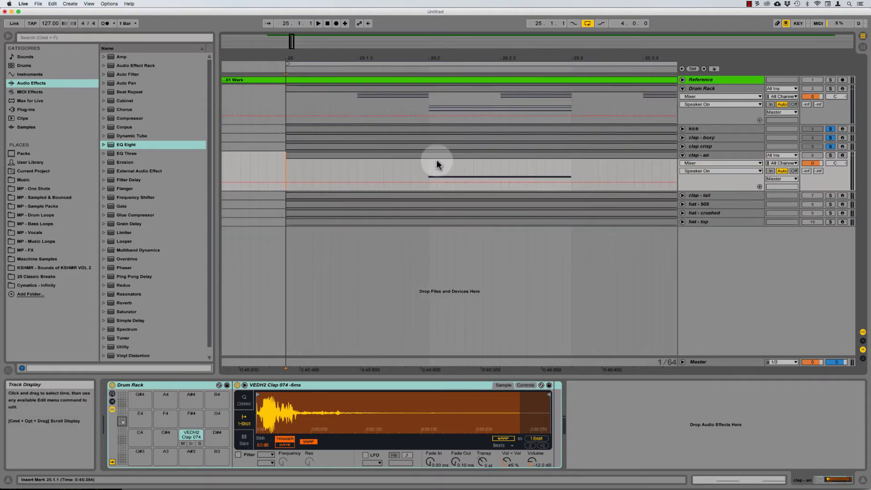
key(plus)
key(plus)
key(plus)
key(plus)
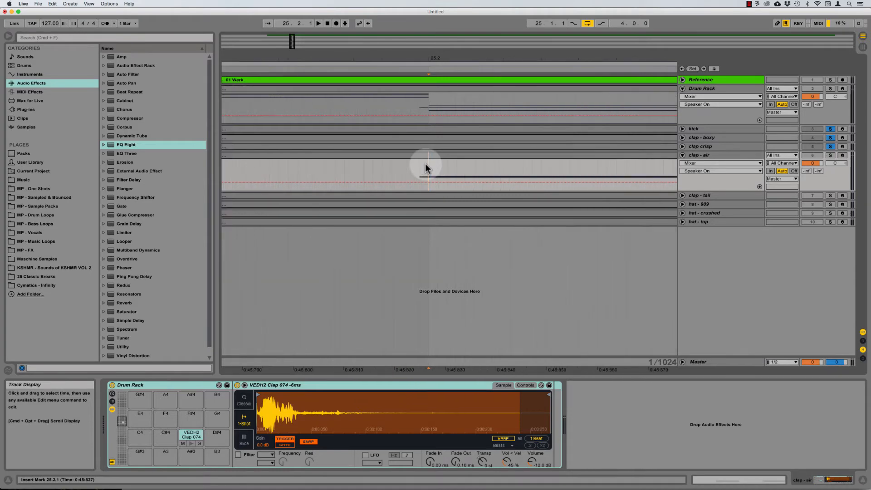
key(minus)
key(minus)
key(minus)
key(minus)
key(minus)
key(minus)
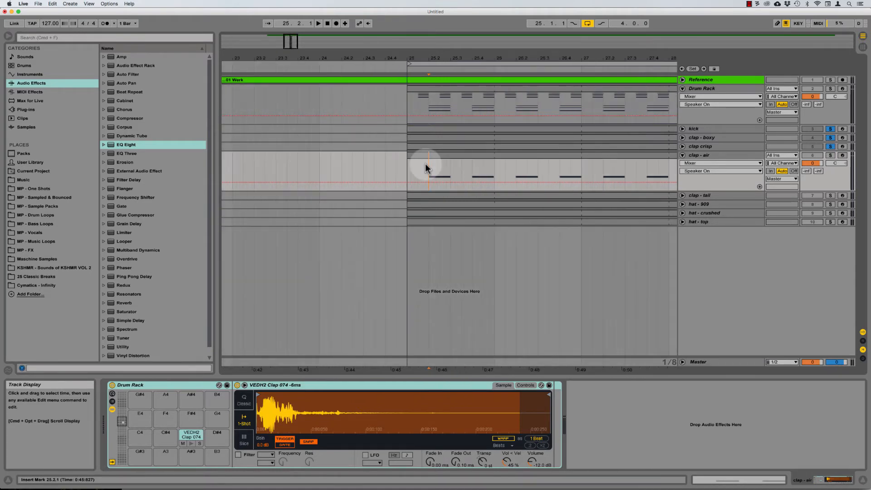
scroll(526, 177, left, 2)
click(465, 166)
key(minus)
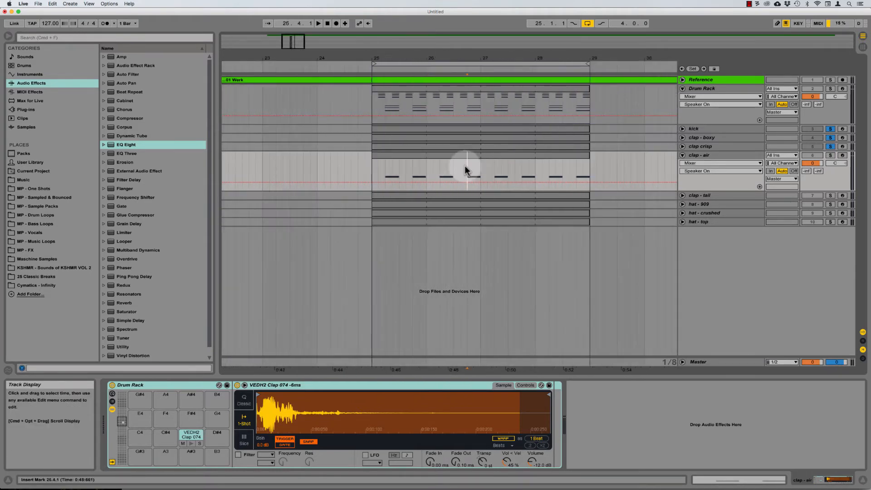
Step: Solo the clap - air track and play it back
click(831, 155)
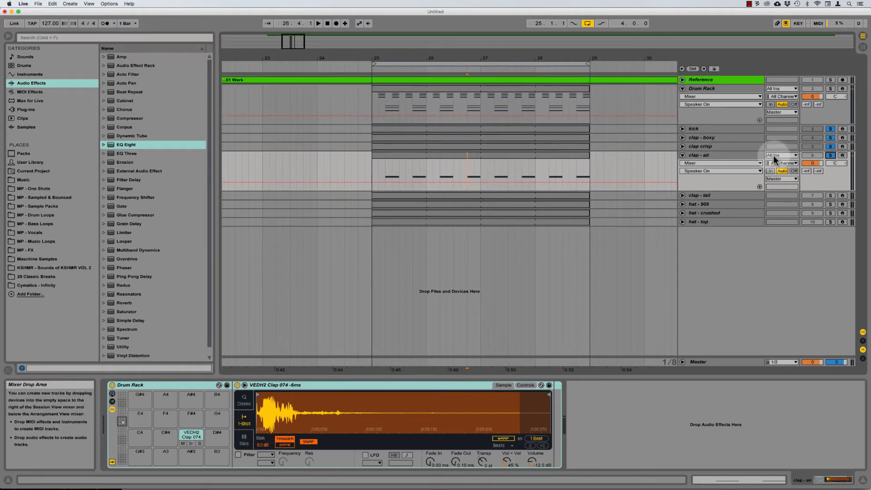
key(space)
click(710, 153)
scroll(597, 158, right, 4)
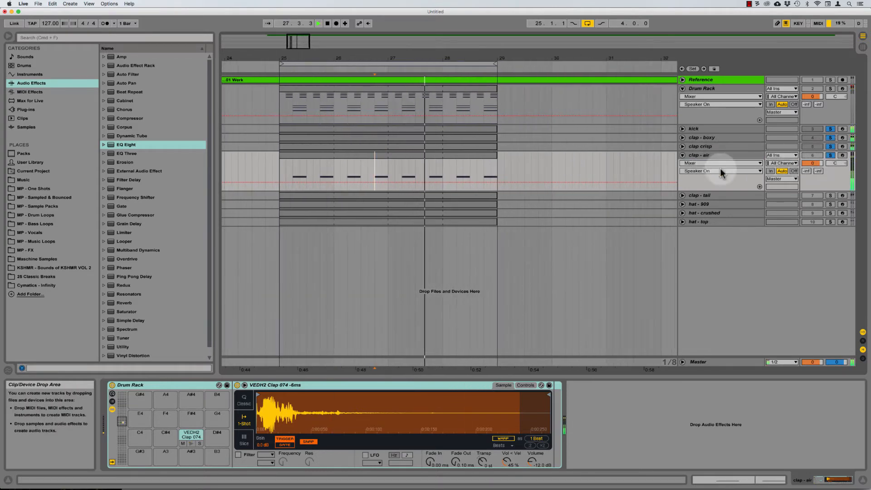
scroll(669, 160, left, 1)
click(831, 155)
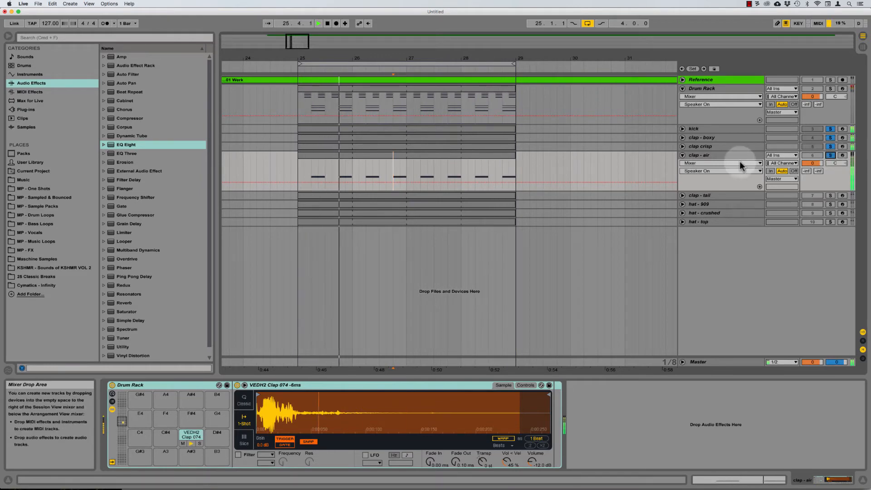
Step: Switch the clap - air sampler to Classic mode with sustain at -inf dB
click(712, 154)
click(243, 403)
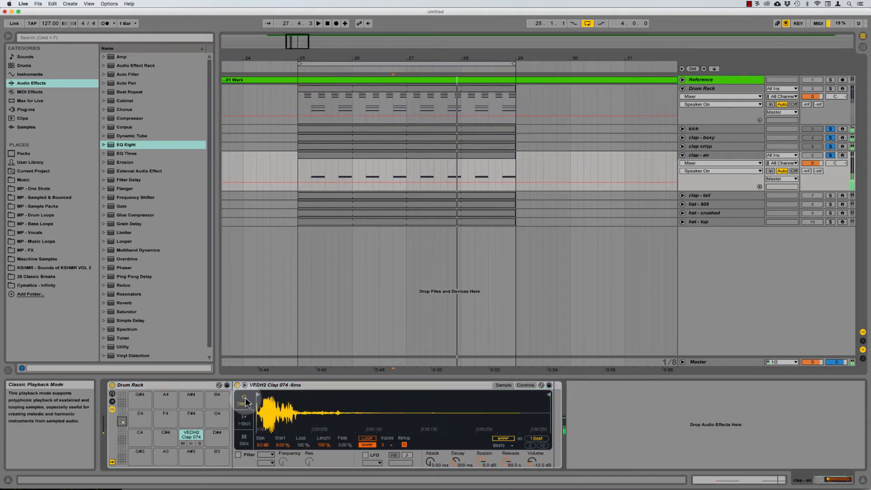
click(483, 462)
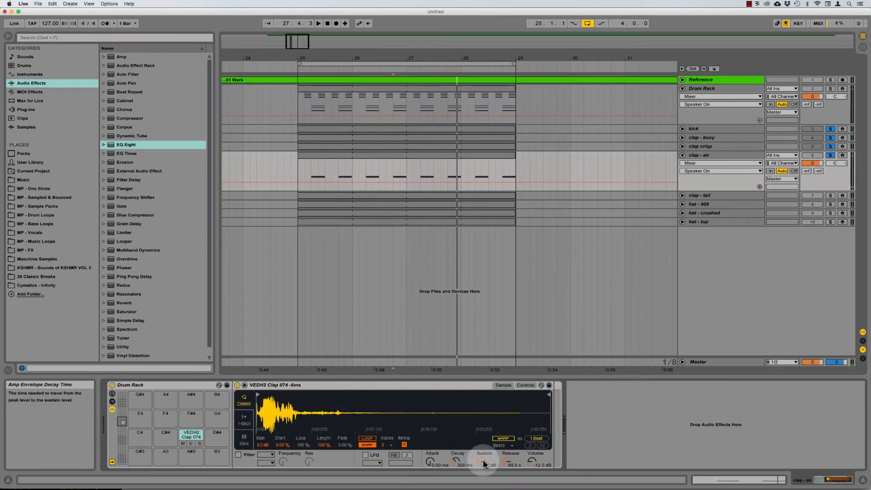
drag(483, 461, 483, 488)
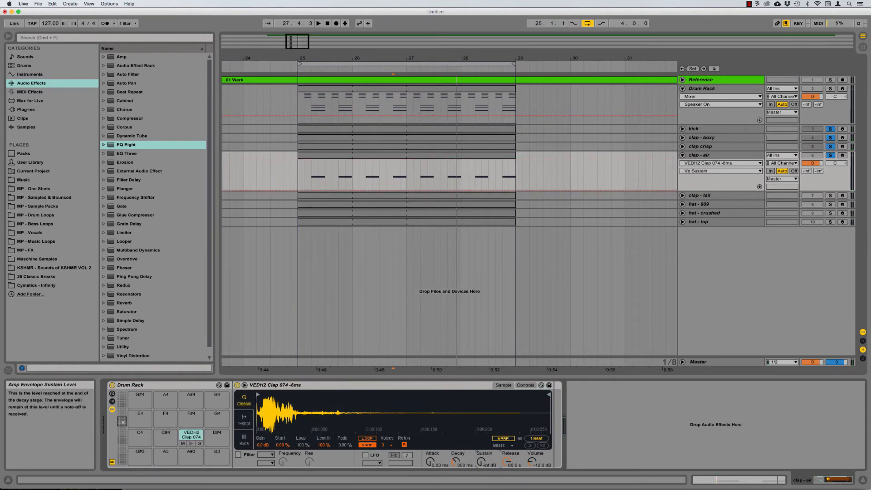
Step: Set the clap - air release to 50 ms, comparing against the other clap tracks
click(508, 461)
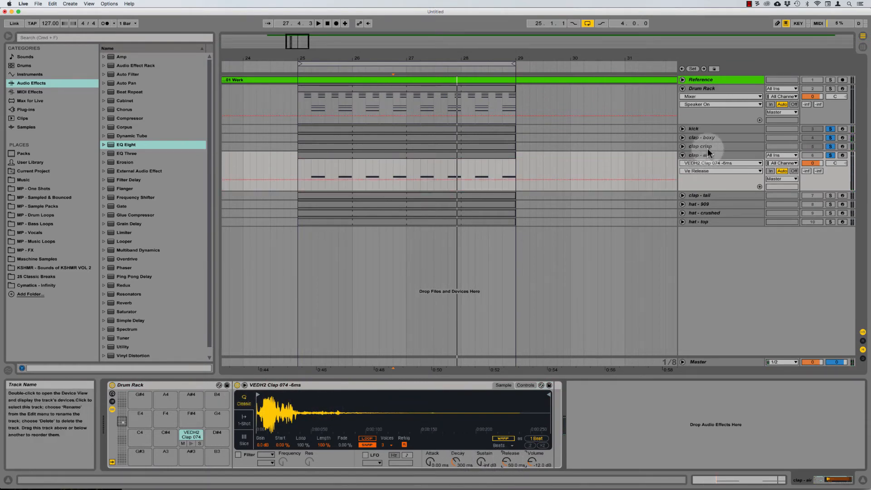
click(708, 146)
click(508, 459)
key(Delete)
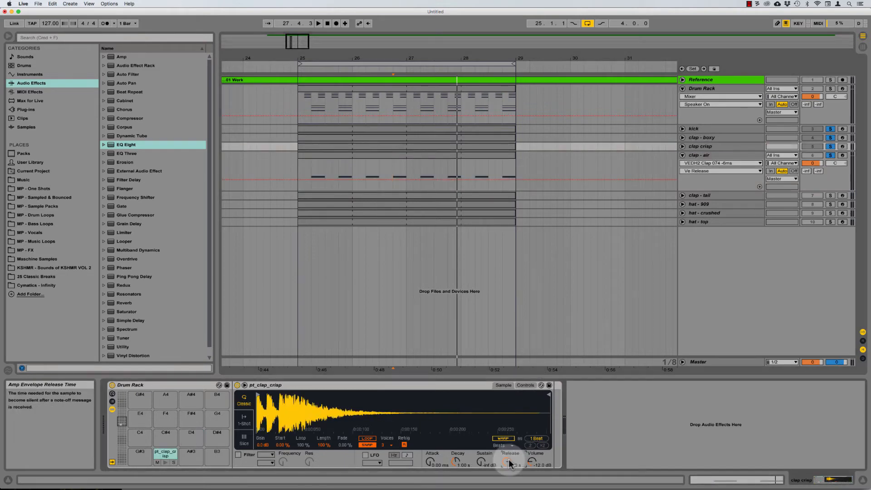
click(482, 460)
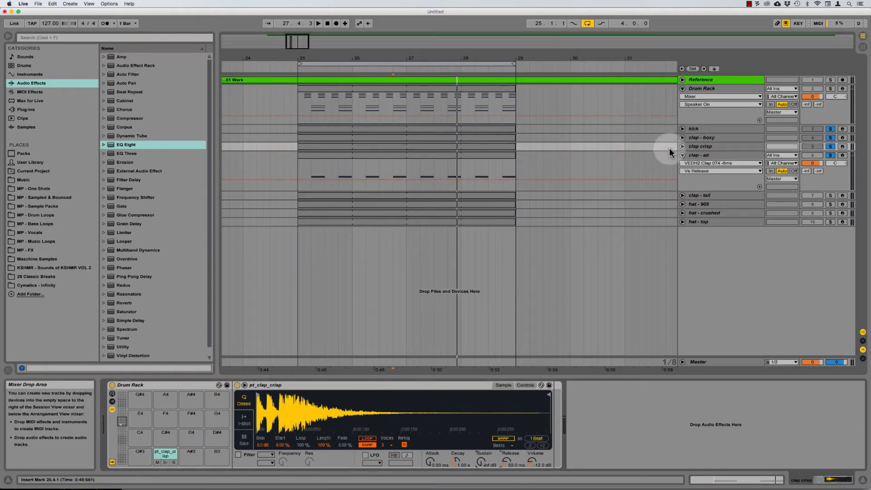
click(712, 137)
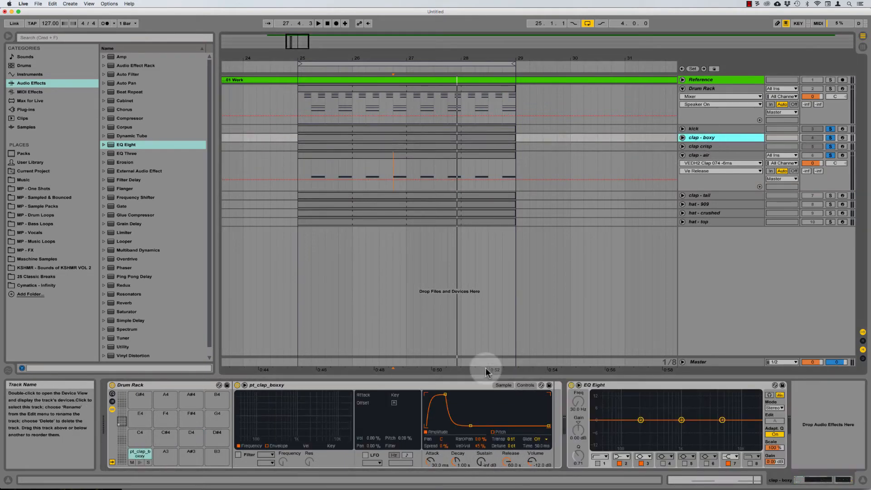
click(510, 459)
key(Delete)
click(716, 154)
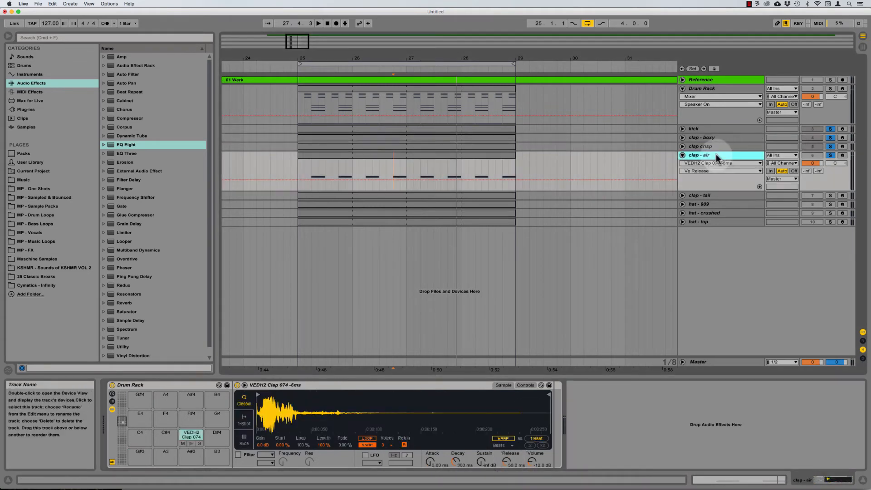
Step: Lengthen the clap - air decay to about 547 ms while it plays
key(space)
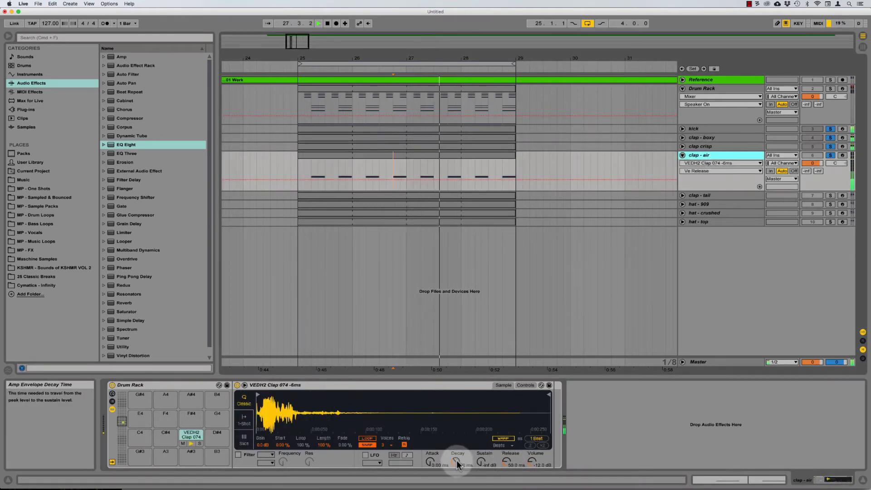
mouse_move(456, 460)
mouse_down()
mouse_move(456, 447)
mouse_move(456, 459)
mouse_up()
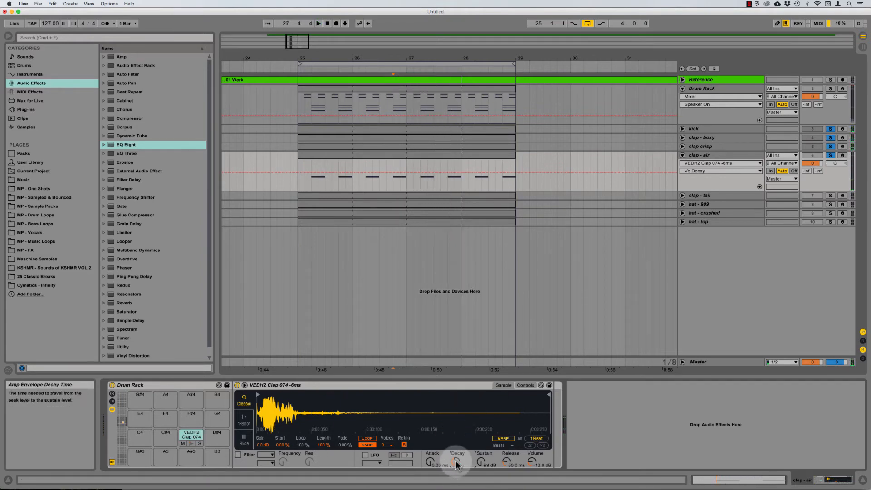
click(438, 383)
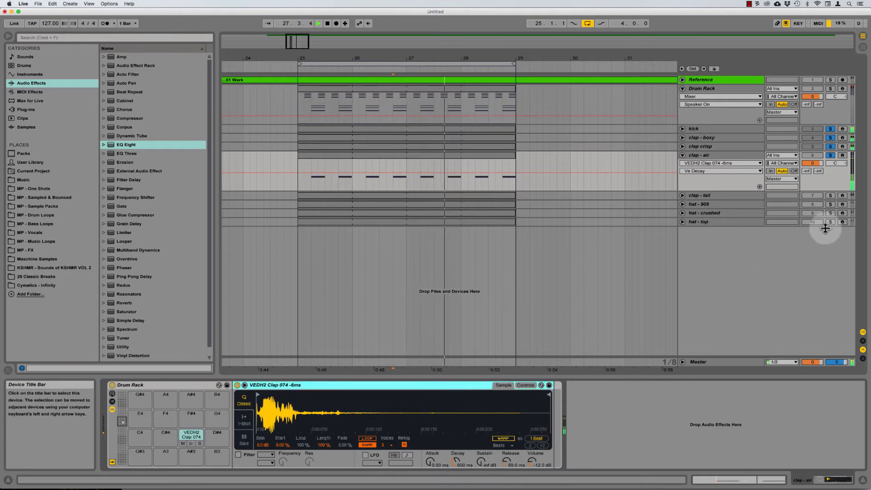
click(696, 195)
Step: Unfold and solo the clap - tail track and audition it
click(682, 195)
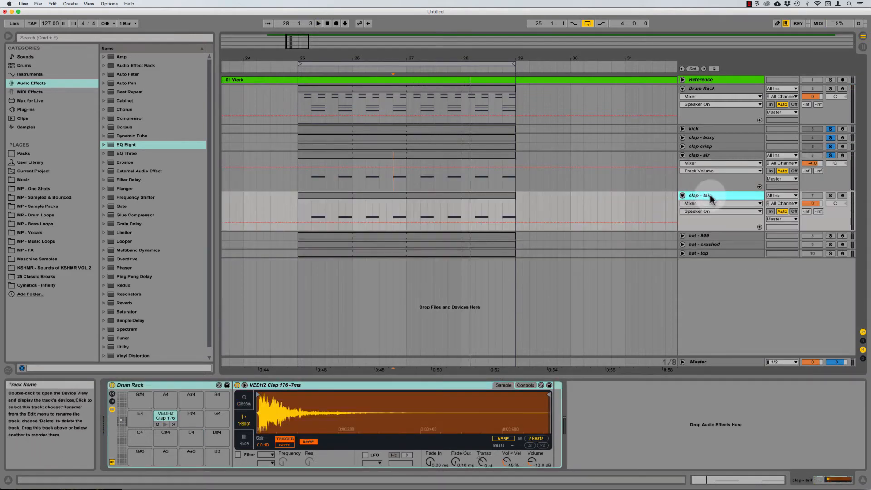
click(831, 195)
key(space)
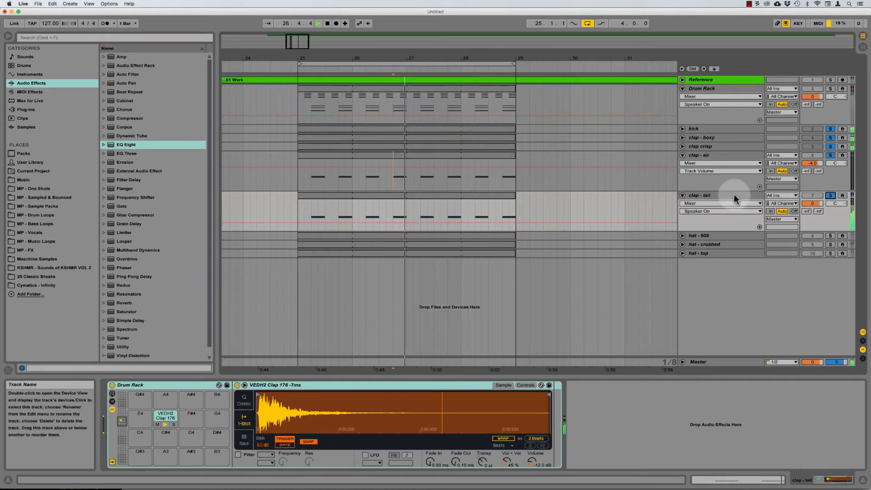
click(734, 195)
key(space)
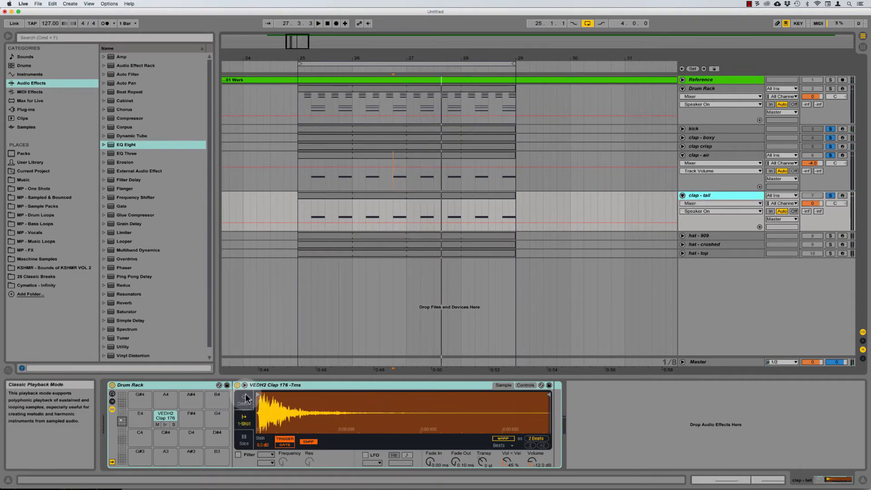
key(space)
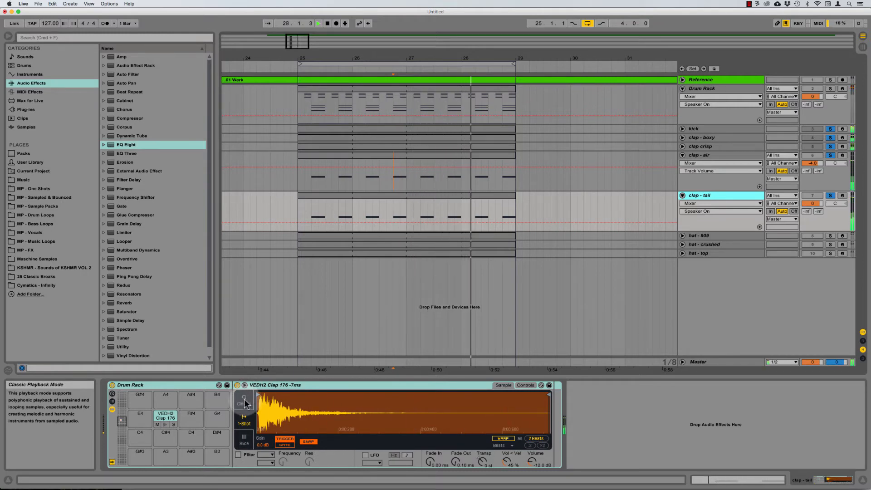
Step: Switch the clap - tail sampler to Classic mode and raise its amp attack to about 120 ms
click(244, 400)
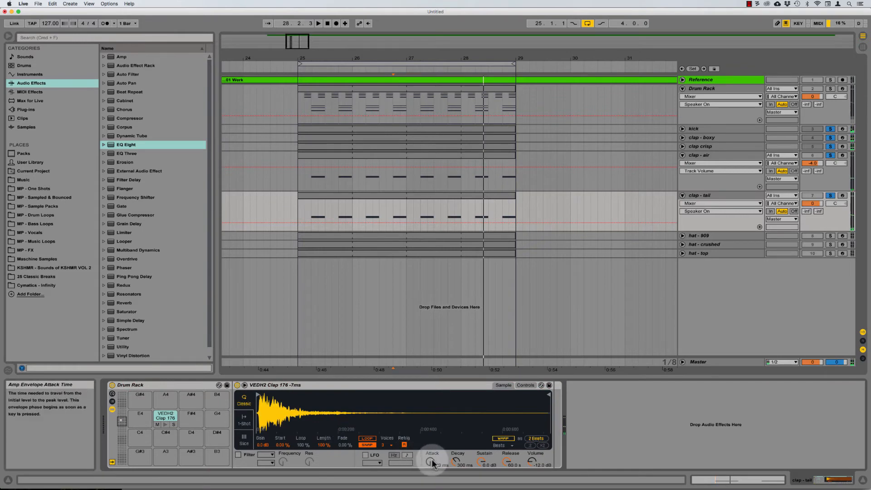
drag(430, 460, 431, 451)
key(space)
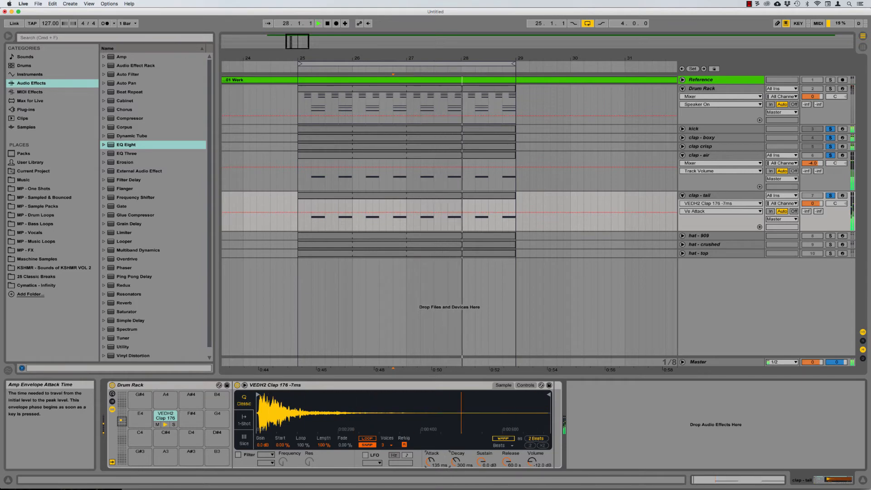
key(space)
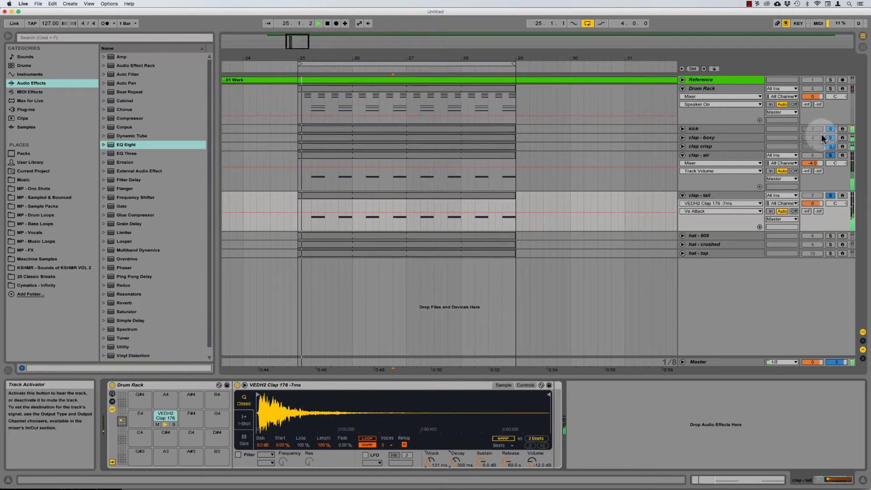
click(831, 129)
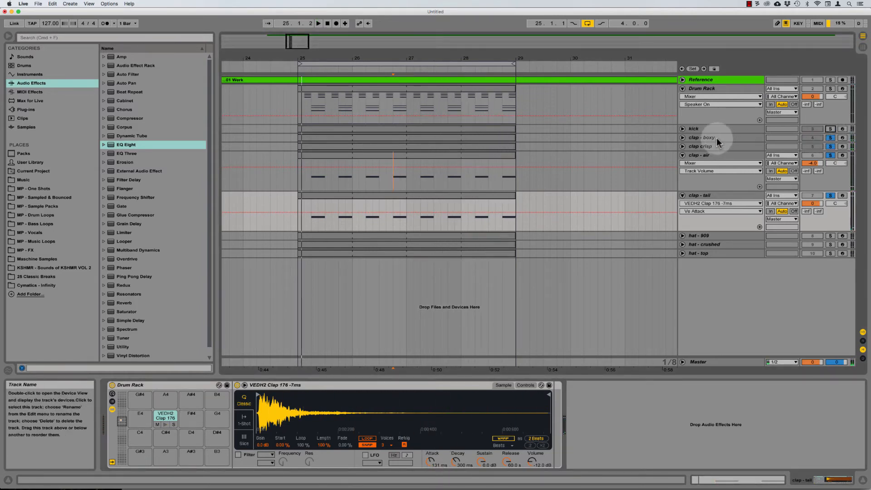
click(717, 137)
click(711, 197)
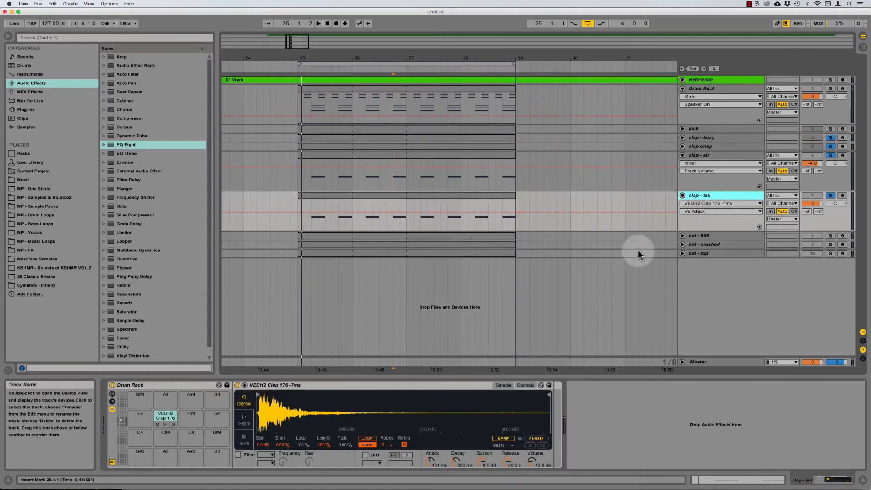
mouse_move(426, 461)
mouse_down()
mouse_move(427, 345)
mouse_move(434, 463)
mouse_move(432, 434)
mouse_move(432, 456)
mouse_up()
key(space)
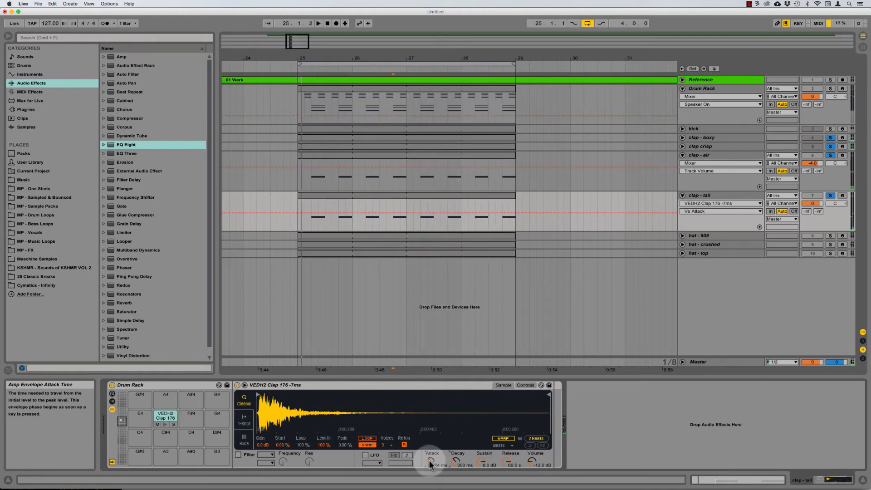
click(399, 386)
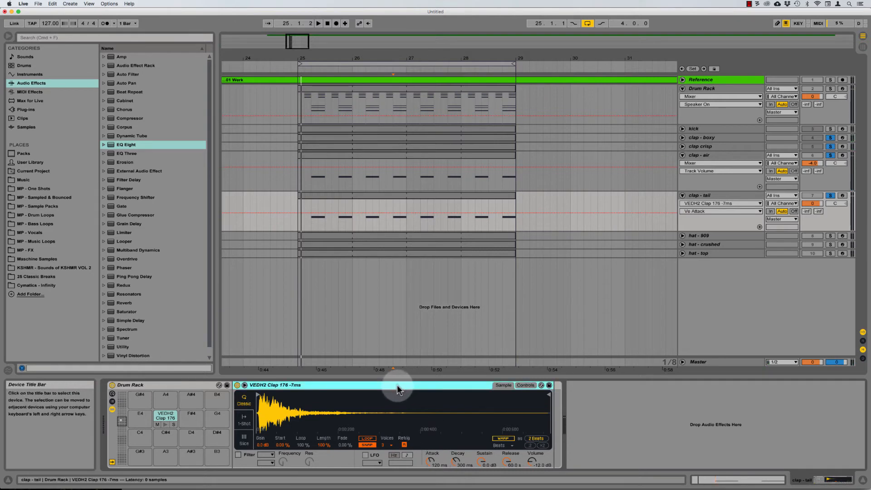
Step: Drop the clap - tail sustain to -inf dB and audition the longer decay
key(space)
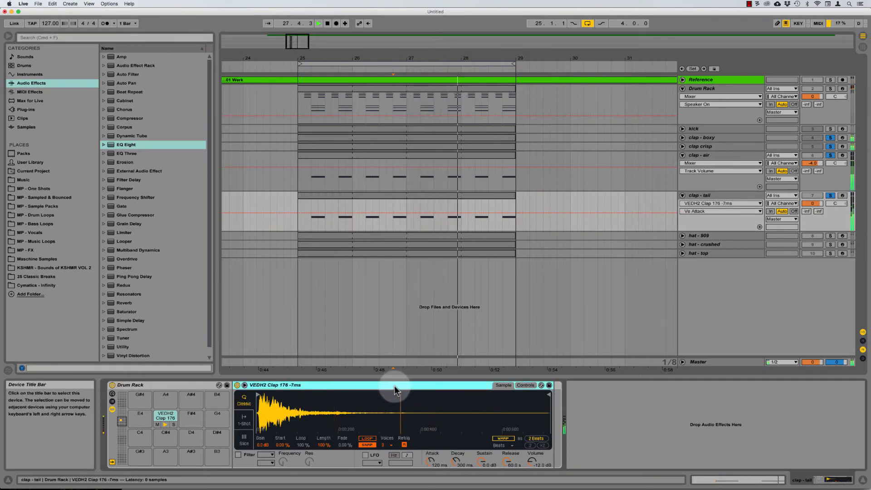
key(space)
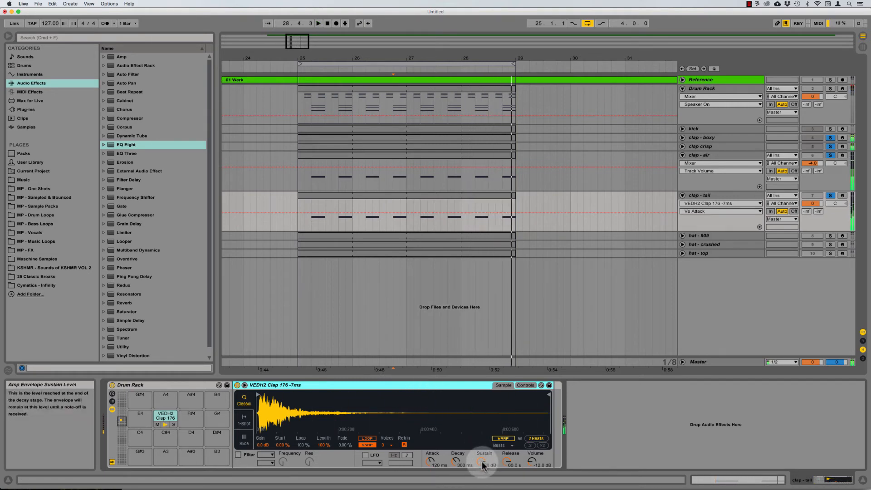
drag(482, 462, 456, 446)
key(space)
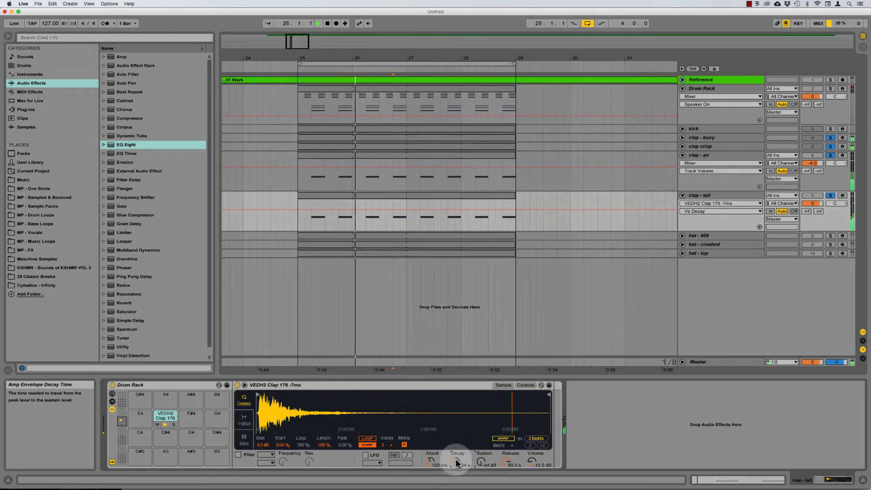
key(space)
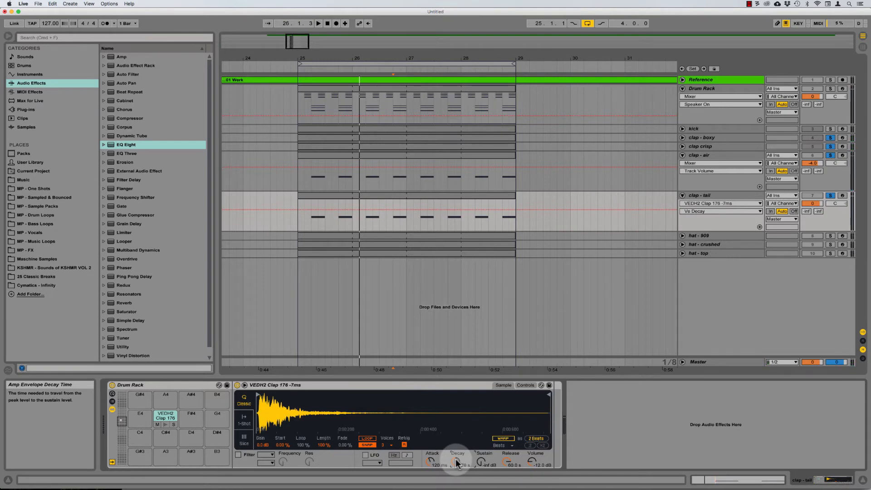
key(space)
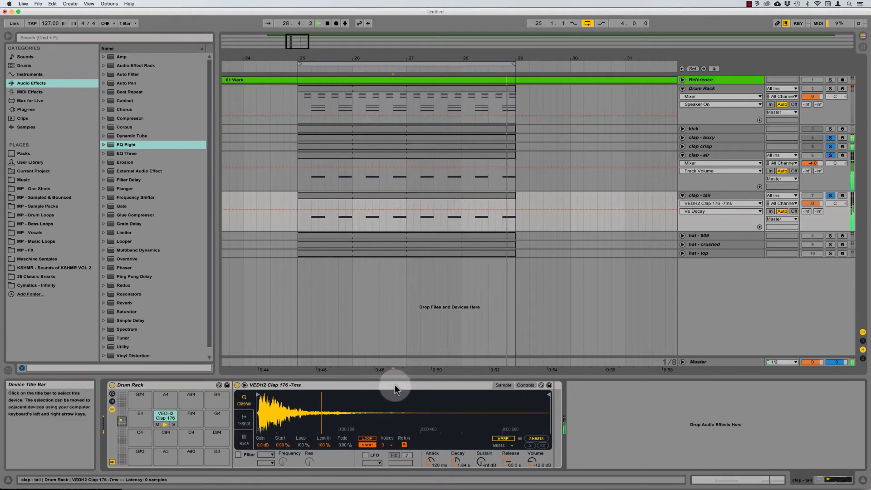
key(space)
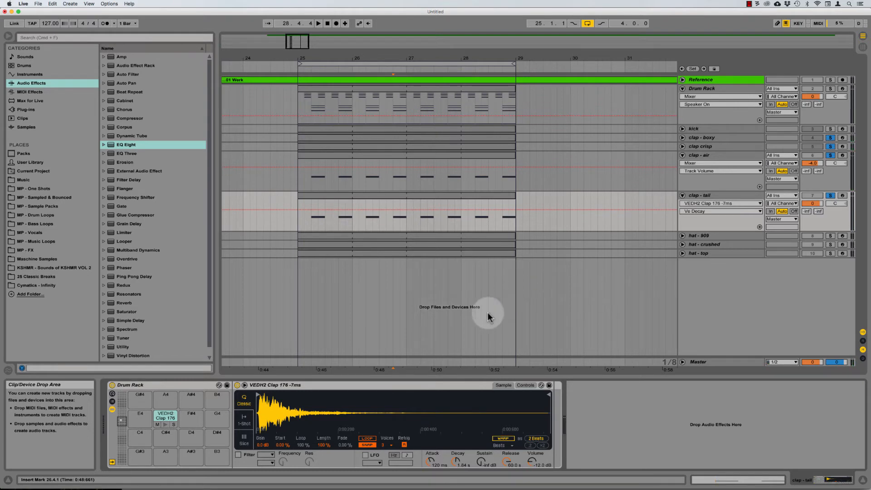
Step: Select the clap tracks together and solo the kick track
click(718, 136)
shift+click(717, 196)
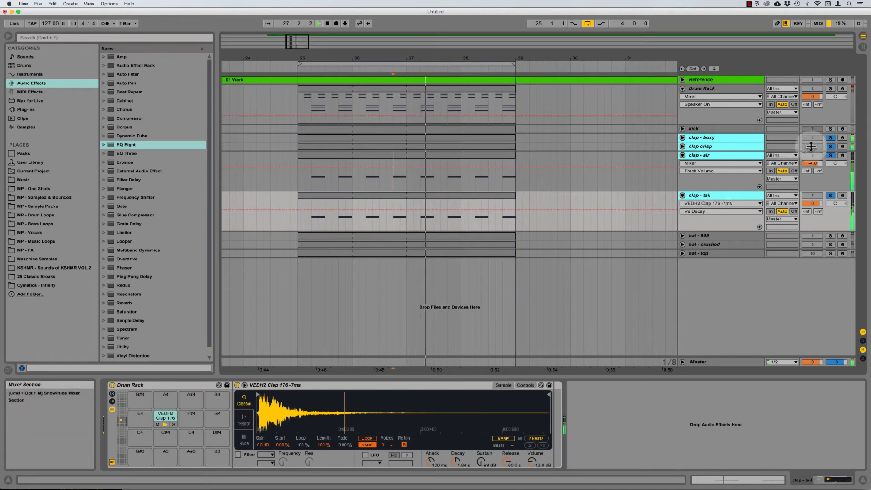
click(831, 130)
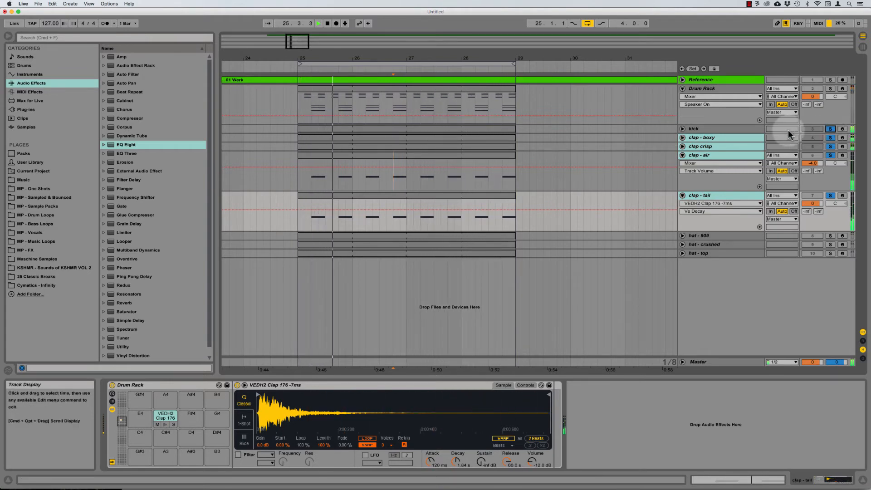
Step: Play from bar 25 and select the clap - tail track to show its clap sample
key(space)
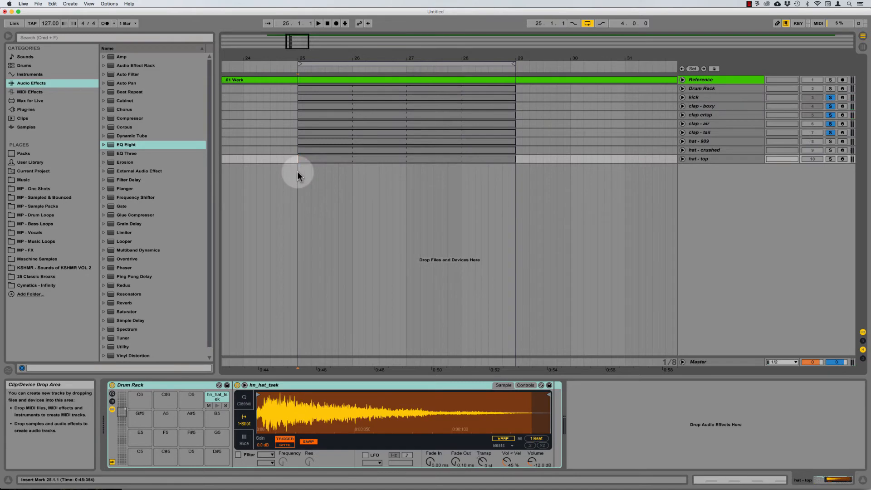
key(space)
key(space)
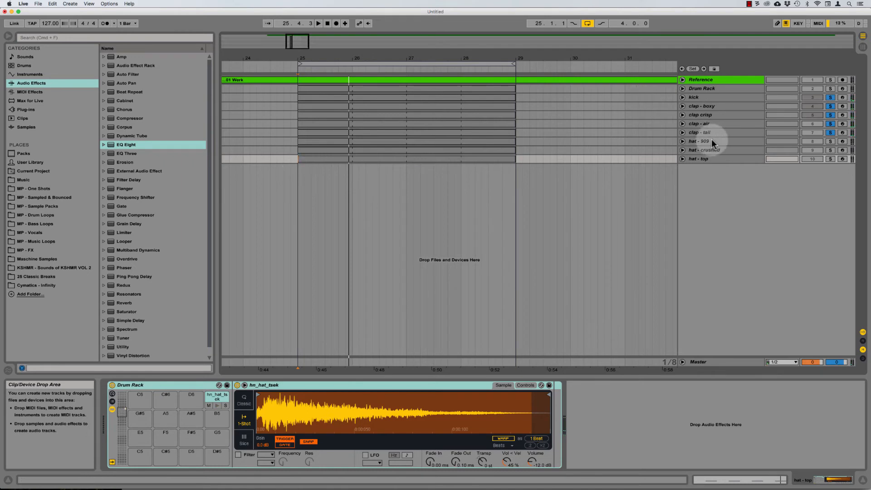
click(701, 132)
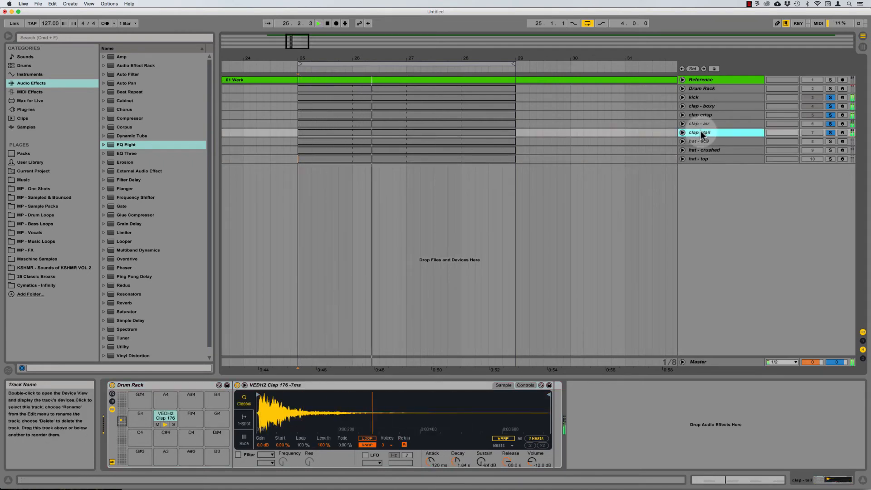
key(space)
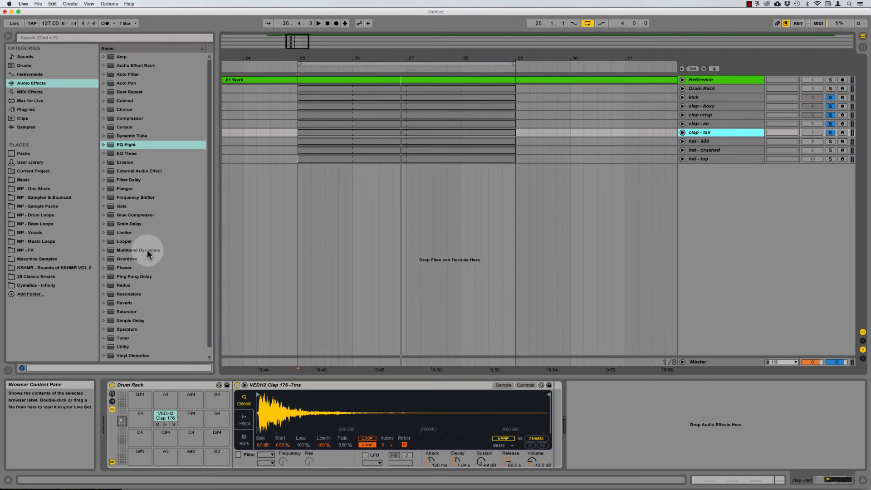
Step: Add the MP - Upward - Single Band Multiband Dynamics preset after the clap - tail Simpler
click(144, 251)
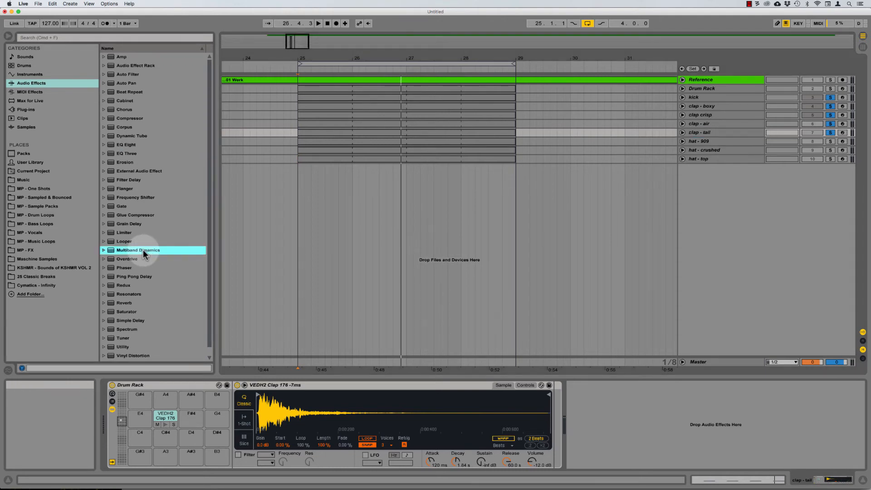
double_click(144, 253)
scroll(146, 263, down, 1)
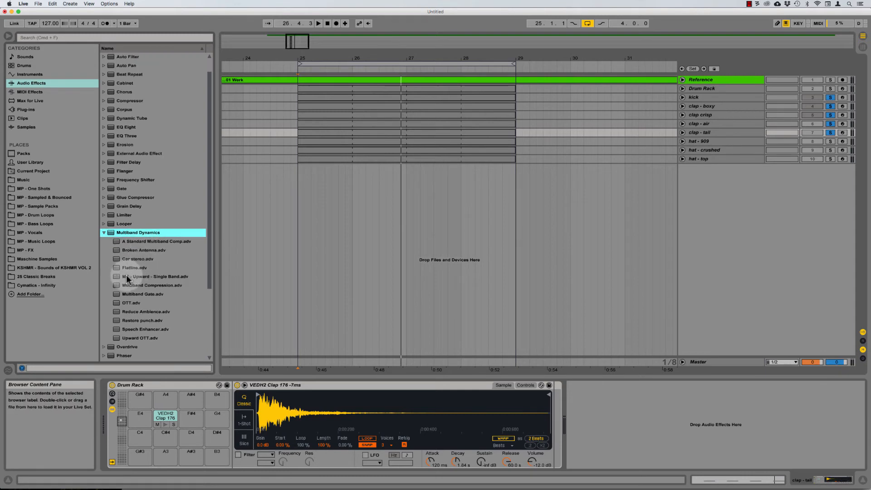
click(152, 278)
drag(142, 278, 655, 448)
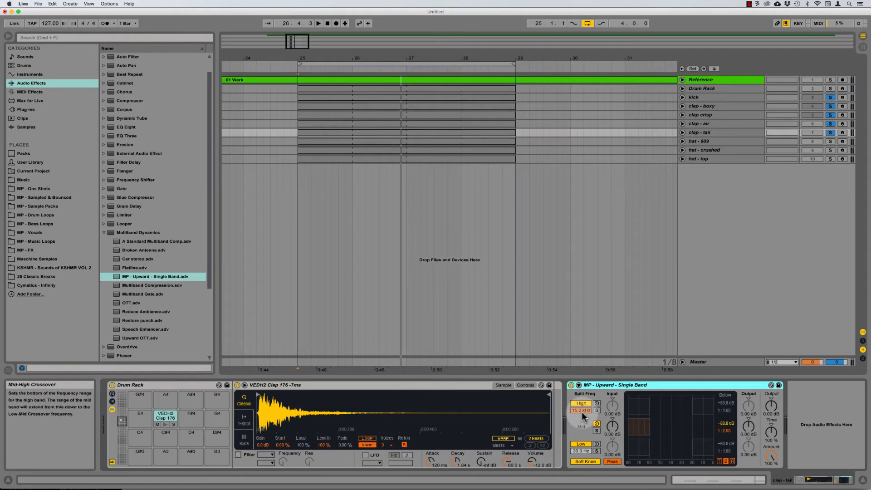
Step: Switch to the below-threshold view and nudge the mid band's below threshold slightly higher
click(732, 461)
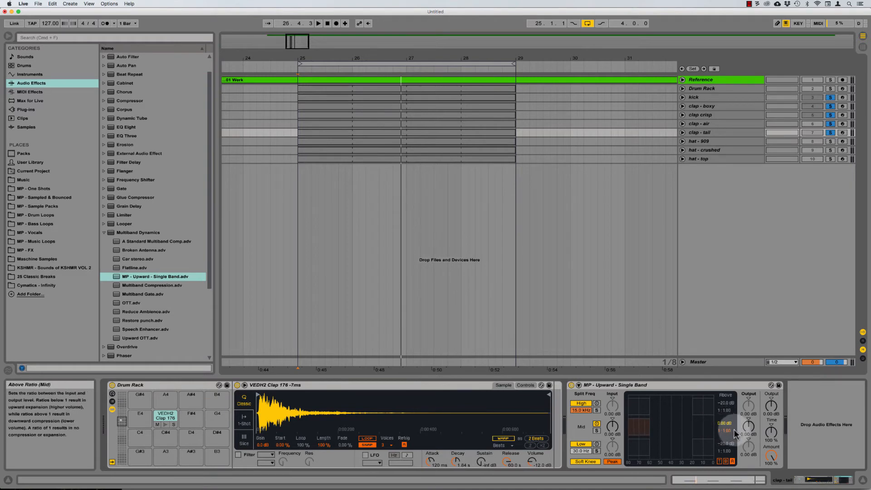
click(726, 462)
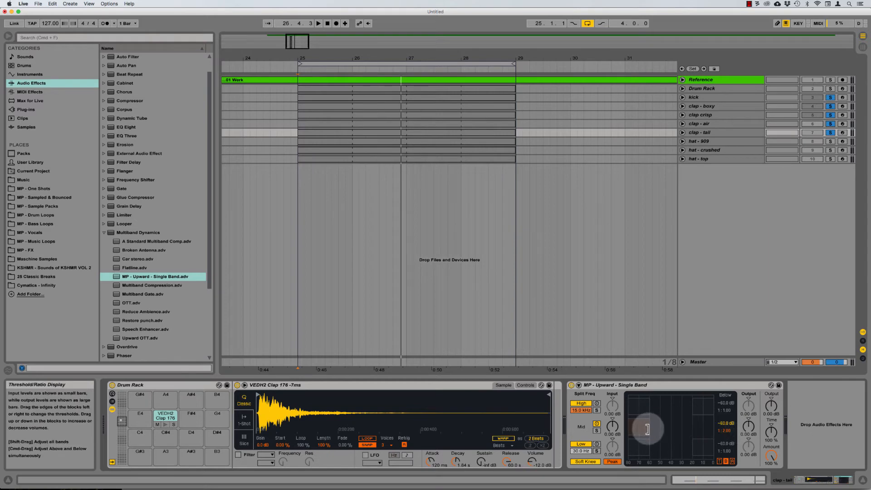
drag(649, 429, 652, 429)
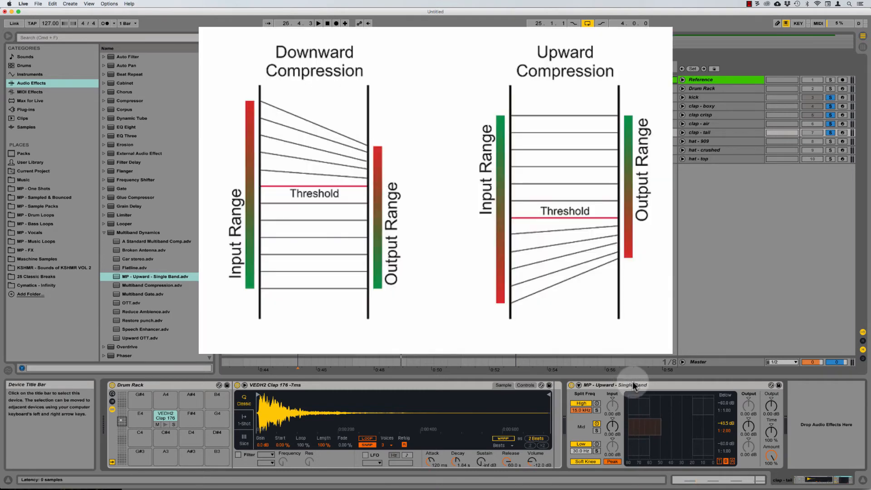
Step: Inspect the clap waveform, reselect the upward multiband, and play from bar 25
click(634, 387)
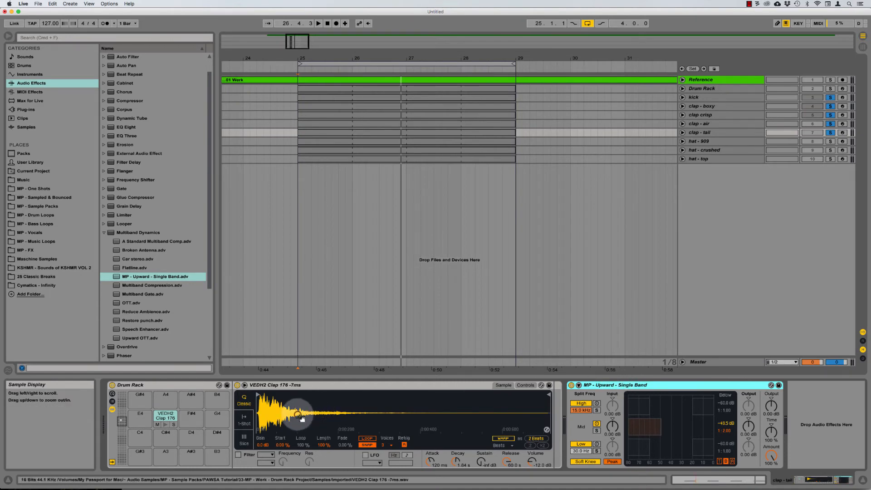
mouse_move(306, 410)
mouse_down()
mouse_move(306, 421)
mouse_move(306, 411)
mouse_up()
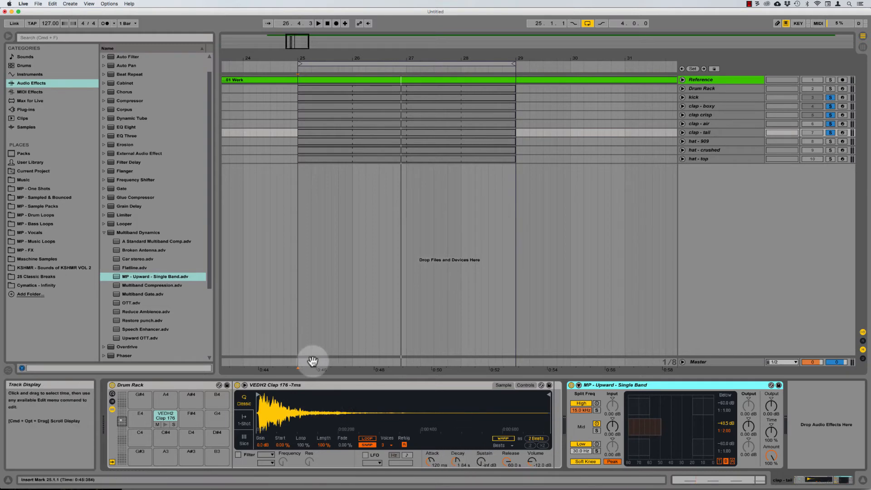
click(323, 384)
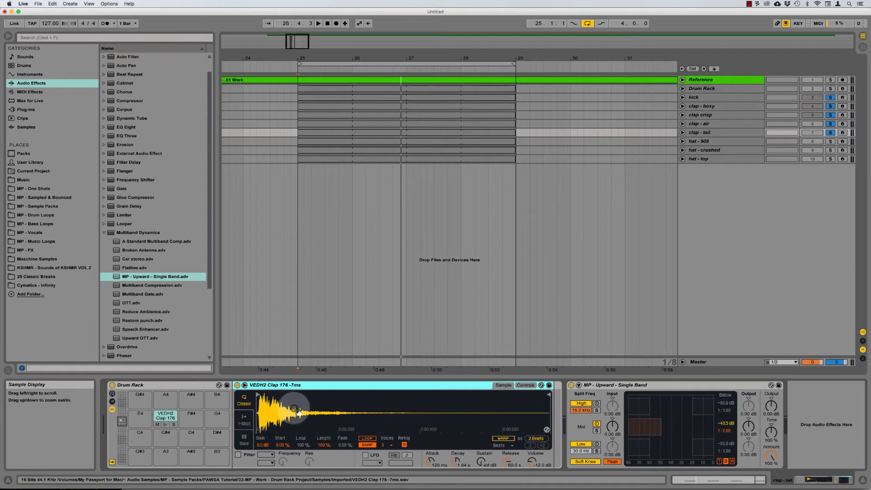
click(625, 386)
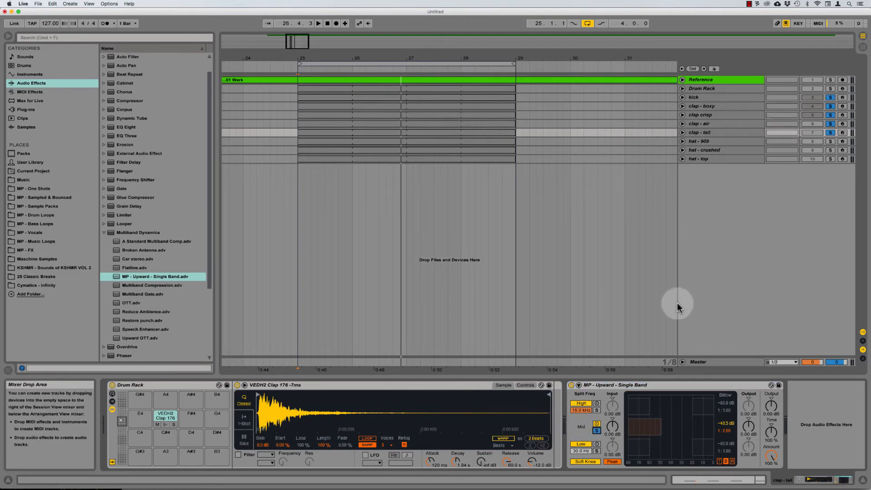
key(space)
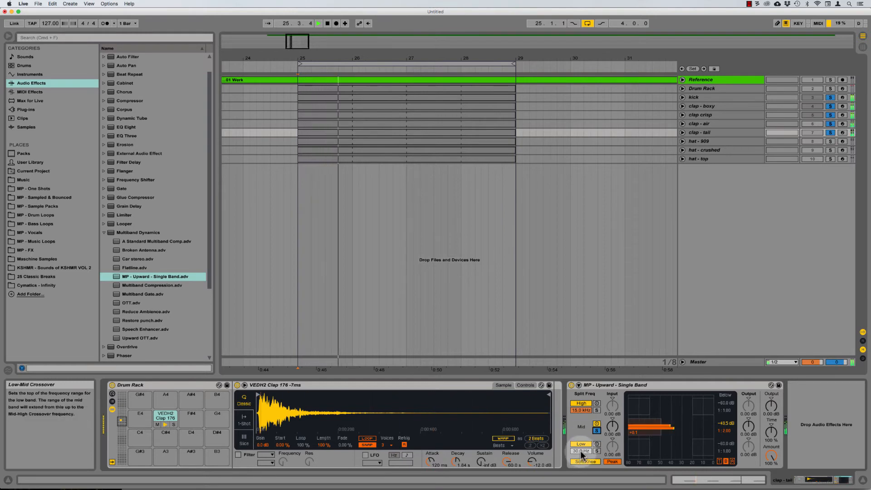
Step: Set the multiband crossovers to 500 Hz low and 5.00 kHz high
drag(582, 411, 581, 420)
key(space)
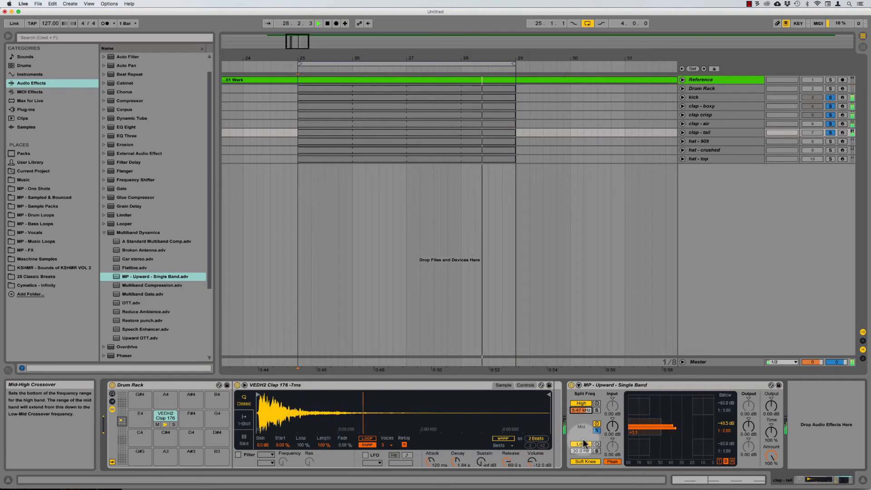
click(582, 452)
text(500)
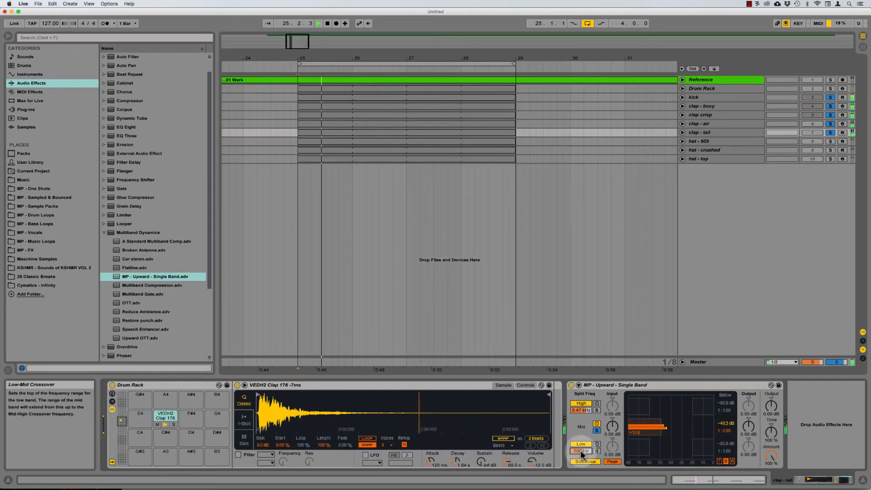
key(Return)
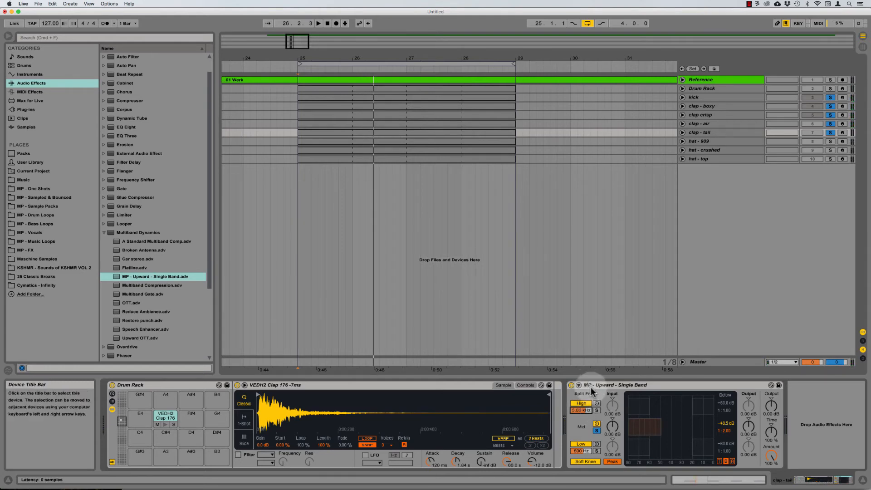
click(590, 427)
Step: Solo the mid band and set its below ratio to 1:1.25
click(597, 431)
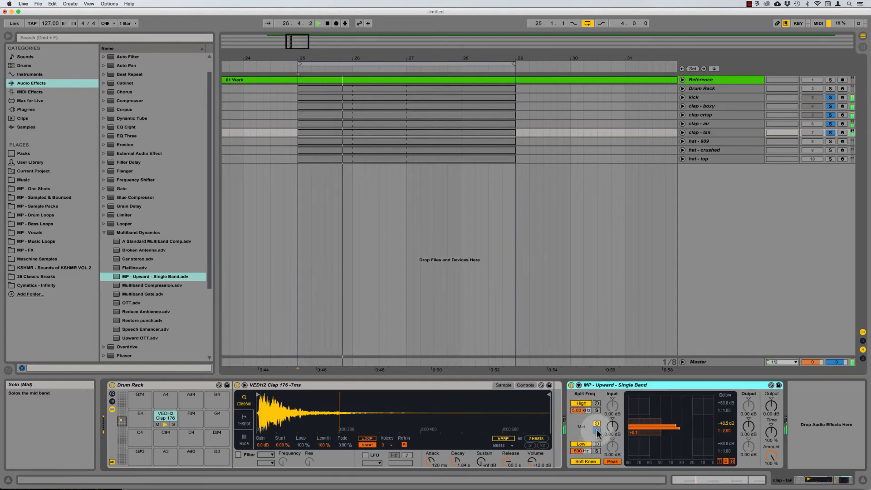
key(space)
key(space)
click(598, 430)
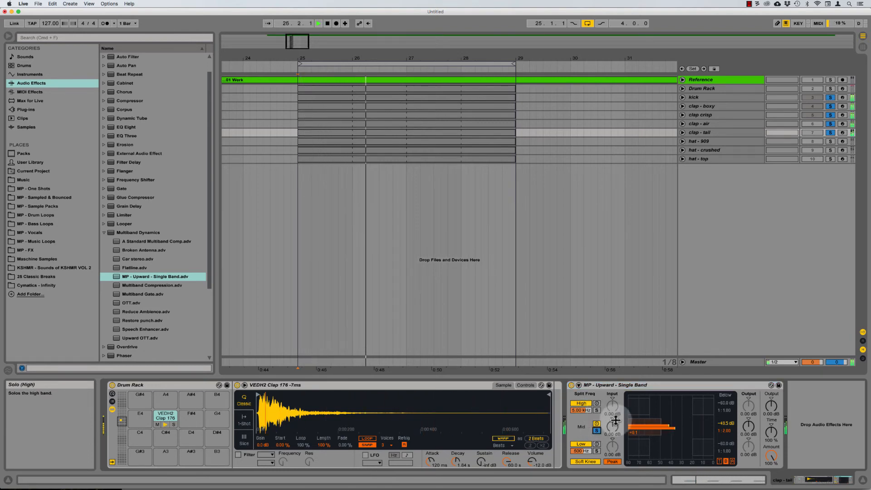
key(space)
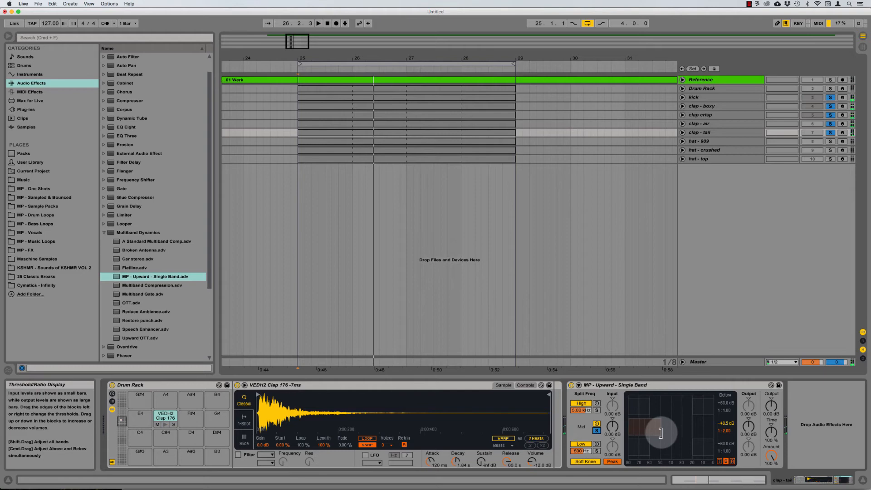
click(727, 431)
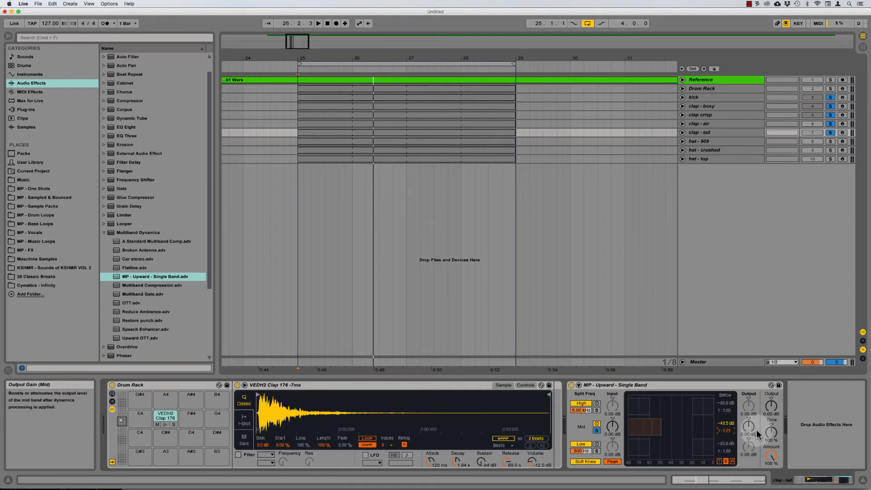
key(space)
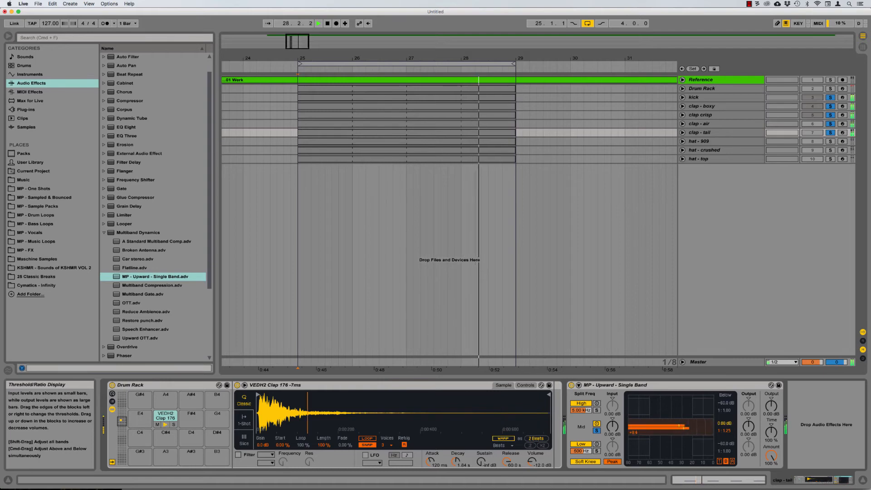
Step: Settle the mid band's above threshold near -9.50 dB, then unsolo the mid band
drag(712, 428, 688, 427)
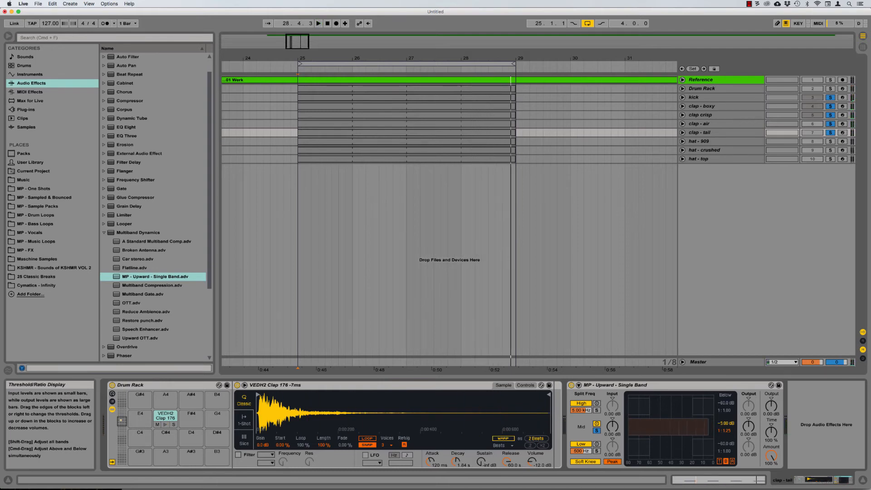
drag(709, 427, 704, 427)
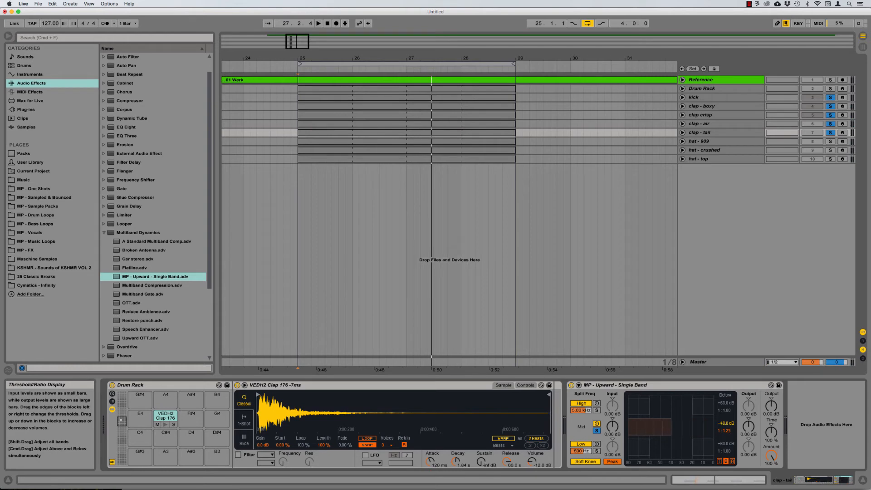
key(space)
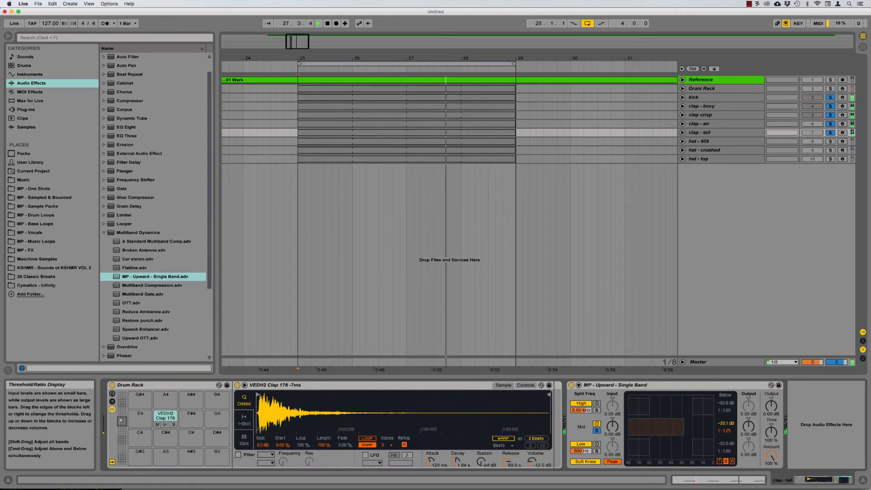
click(597, 430)
Step: Compare the upward multiband on and off during playback from bar 25, leaving it on
click(611, 386)
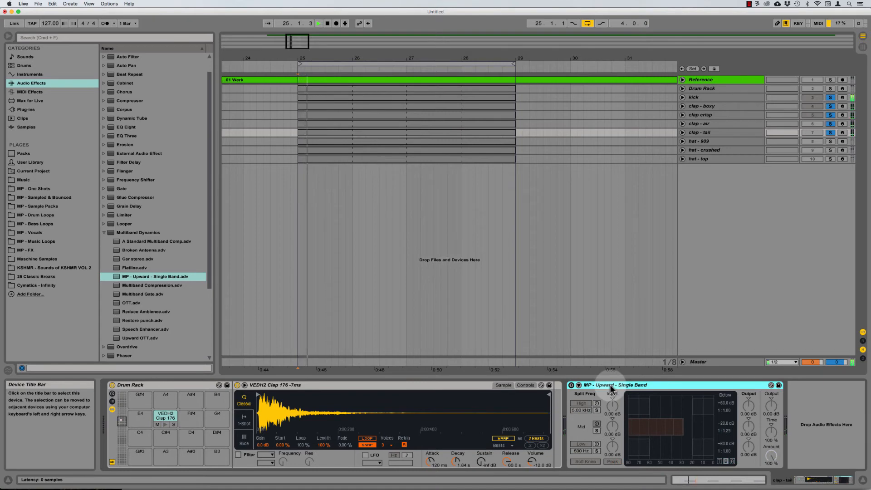
key(0)
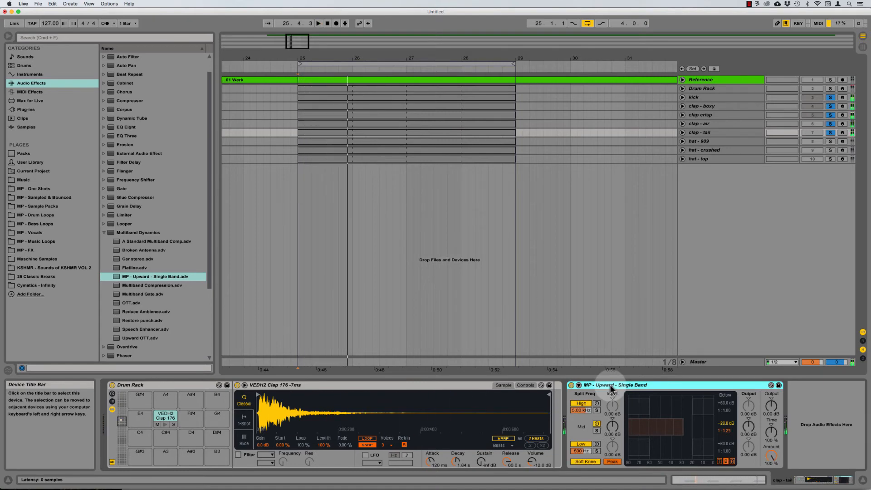
key(space)
key(0)
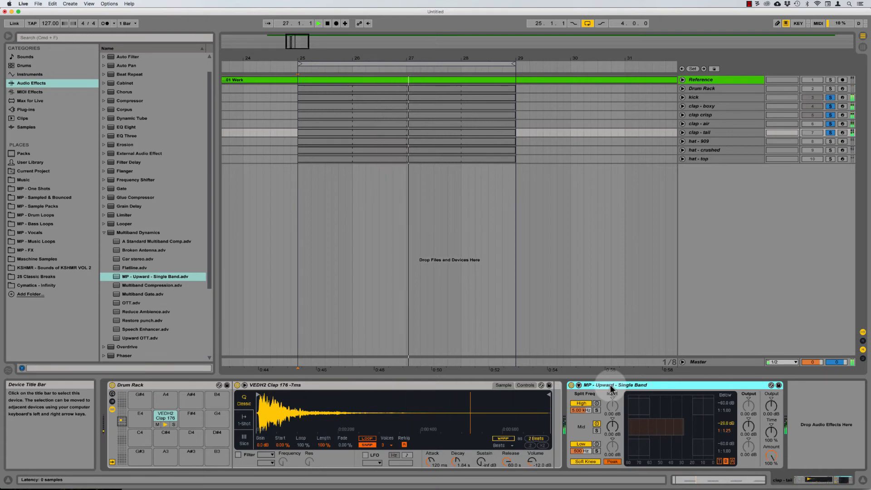
key(0)
key(space)
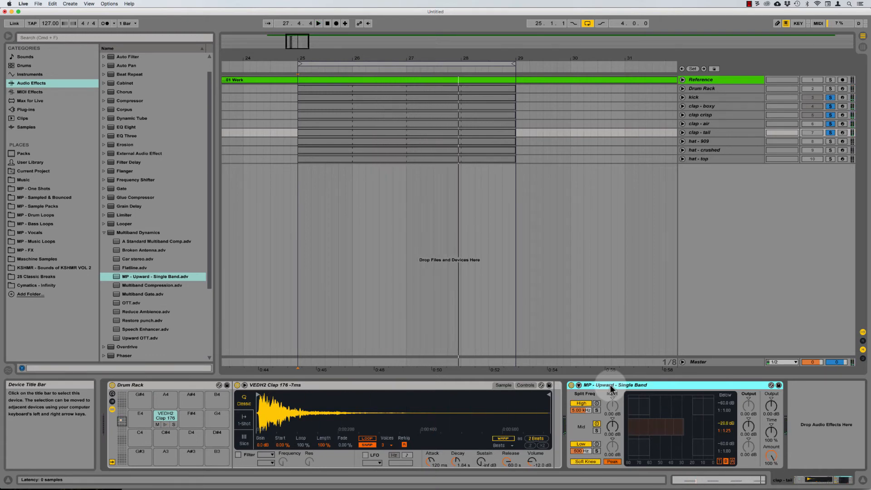
click(368, 387)
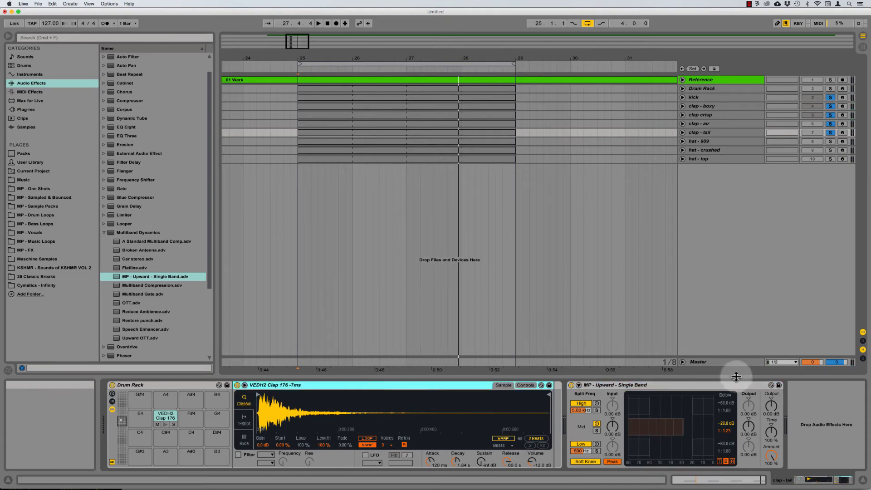
click(620, 387)
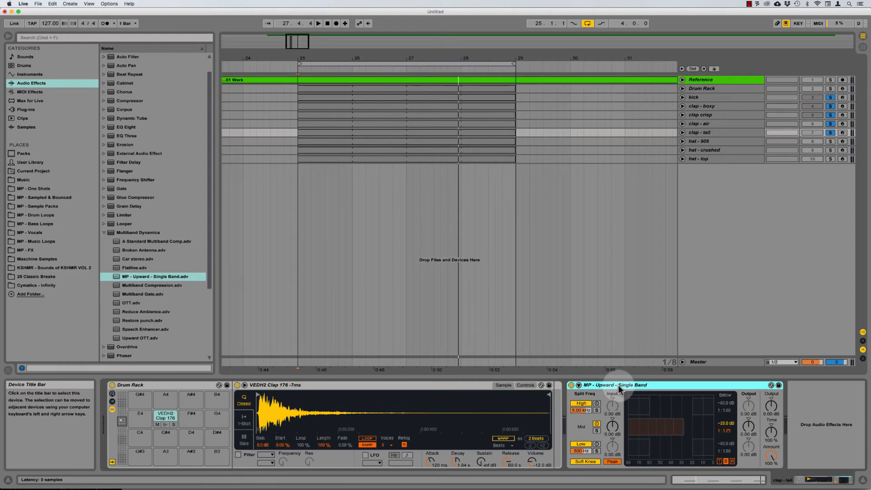
Step: Add EQ Eight after the MP - Upward device on the clap tail
click(102, 233)
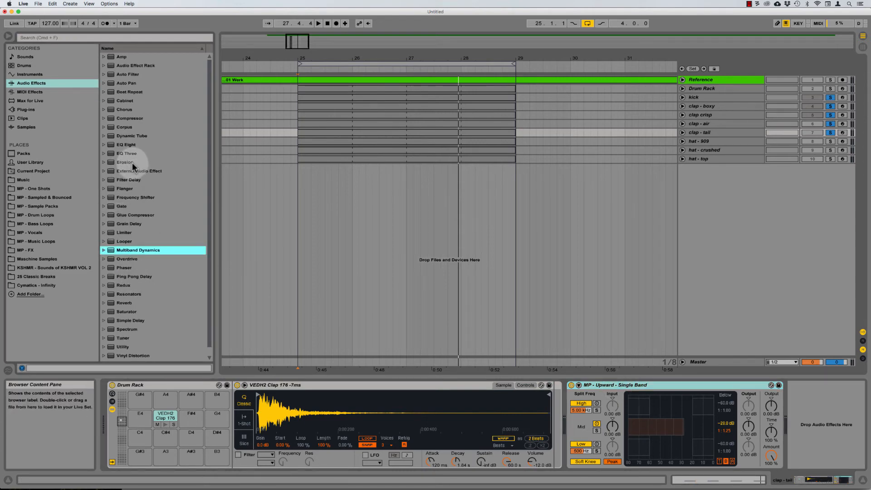
click(129, 155)
drag(127, 146, 558, 247)
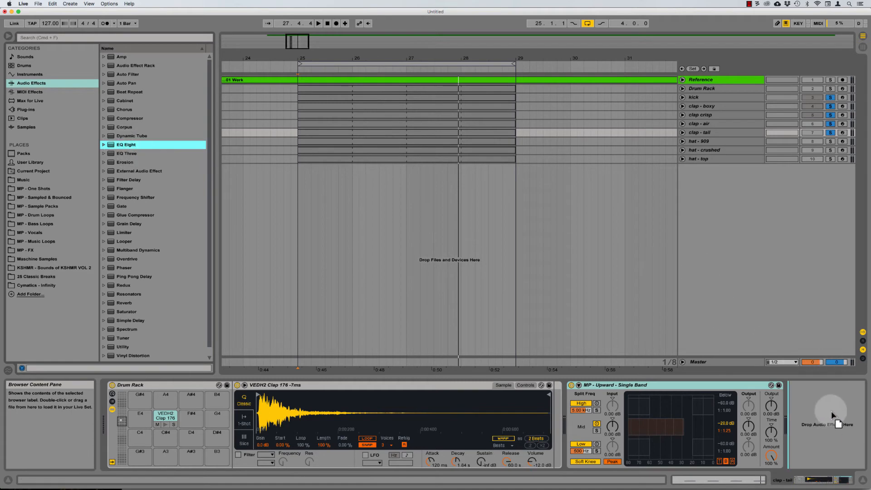
drag(832, 411, 831, 412)
Step: Make EQ band 1 a gentler low cut with lower Q and raise its frequency
drag(674, 457, 675, 404)
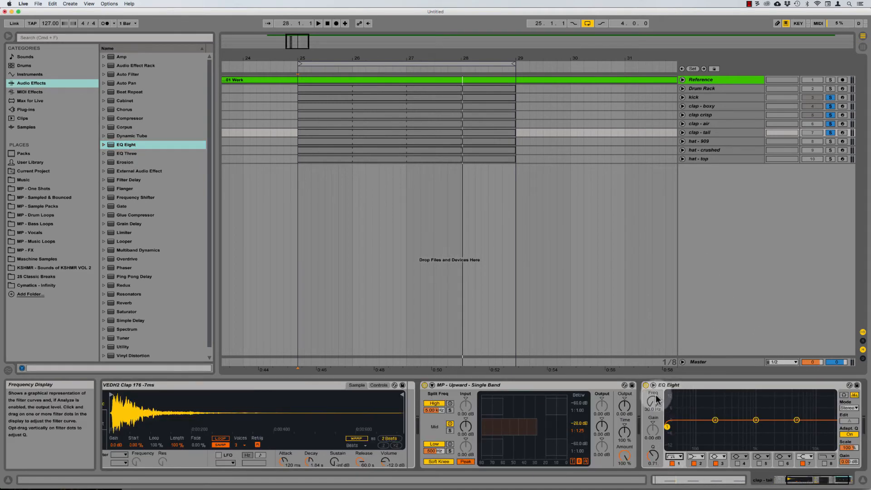
drag(653, 458, 654, 460)
key(space)
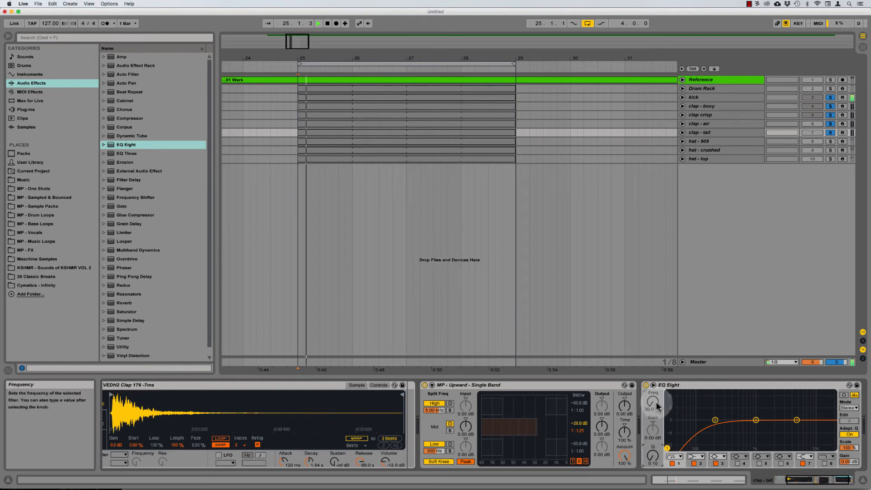
drag(656, 402, 656, 378)
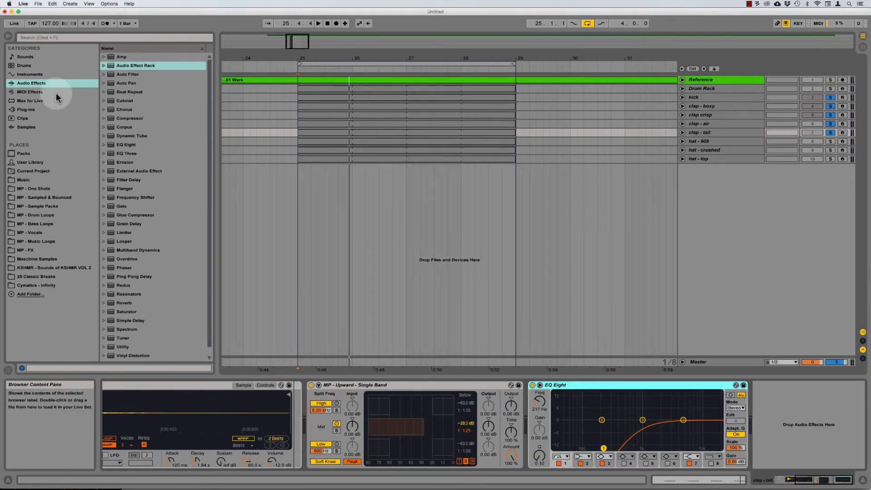
Step: Find the LFO Tool presets and add the MP - LFO Tool - Kick Gate rack after EQ Eight, showing its devices
click(151, 38)
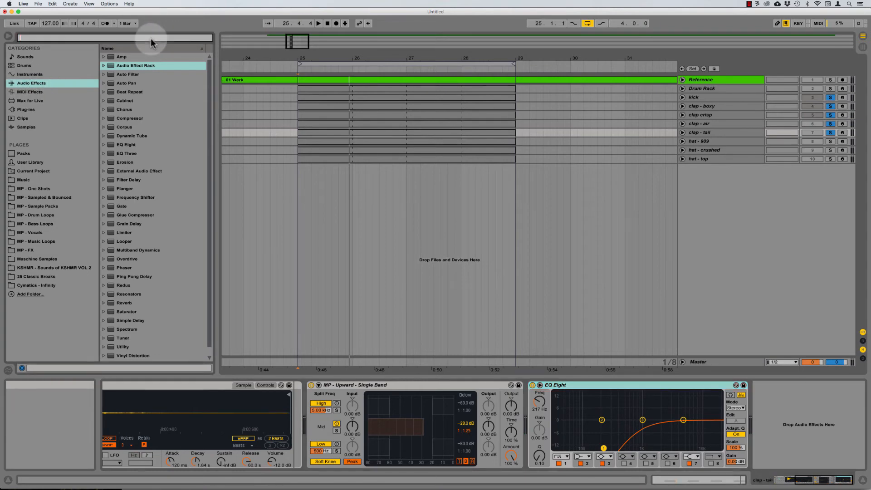
text(rfo)
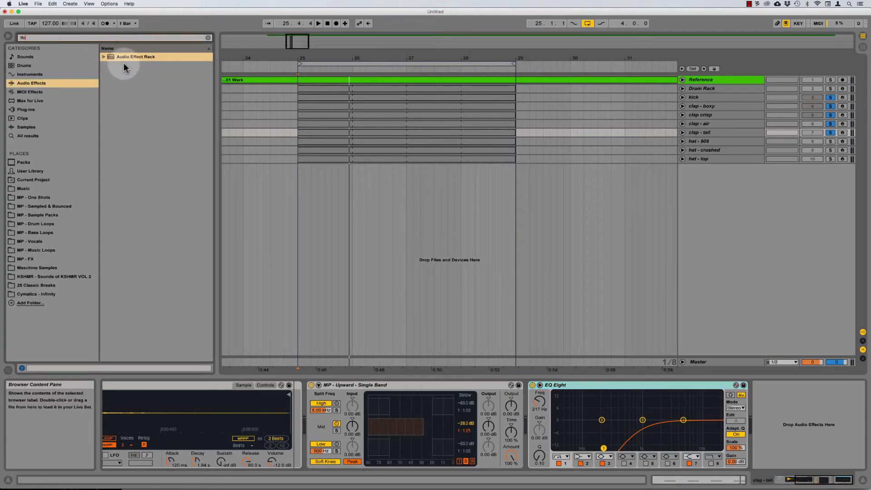
click(128, 57)
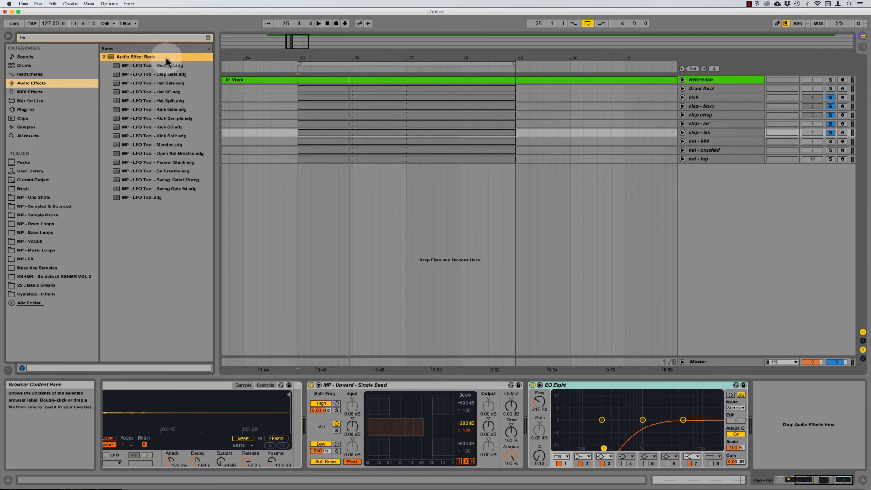
drag(167, 110, 783, 405)
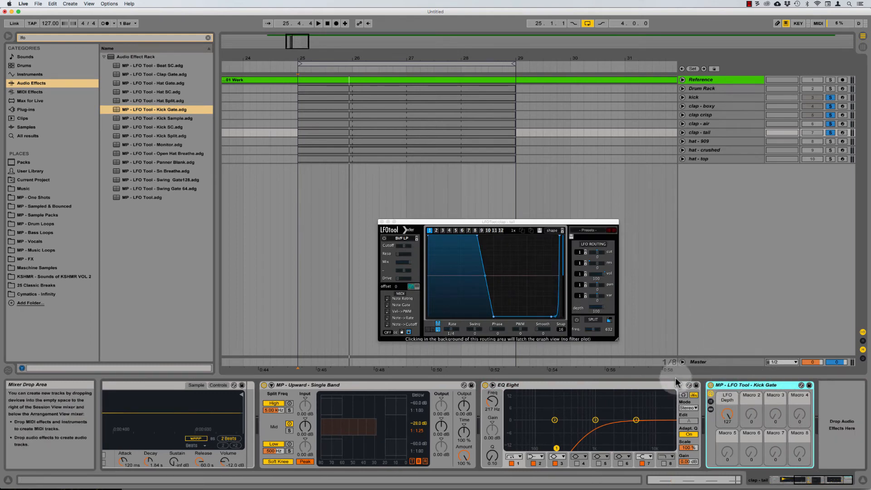
click(729, 415)
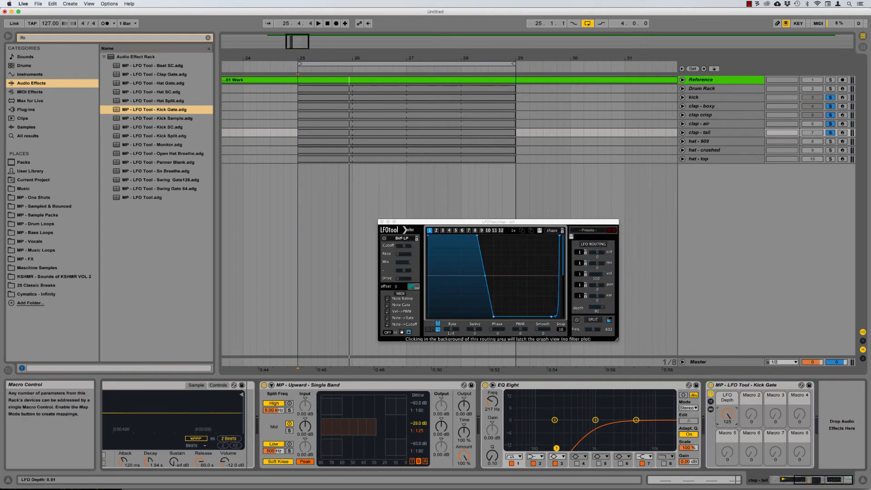
click(711, 409)
click(737, 397)
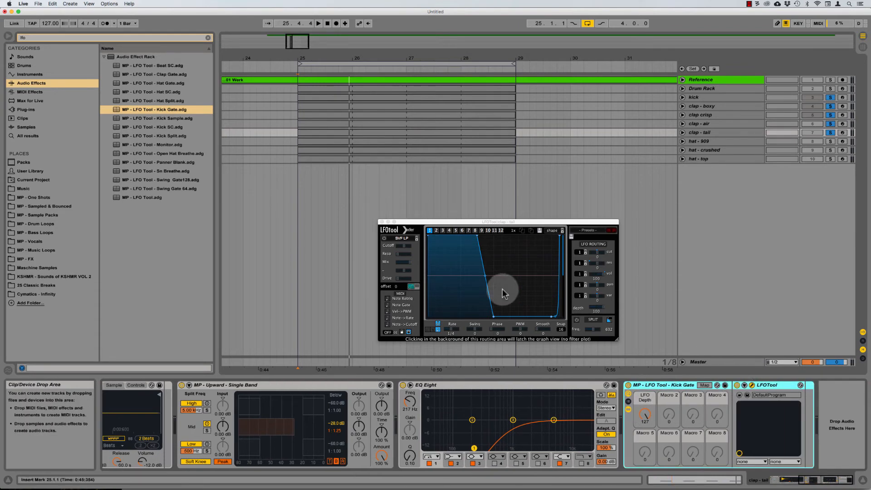
Step: Drop the LFOTool curve's start to the bottom and widen its peak and fall to the right
drag(507, 224, 500, 219)
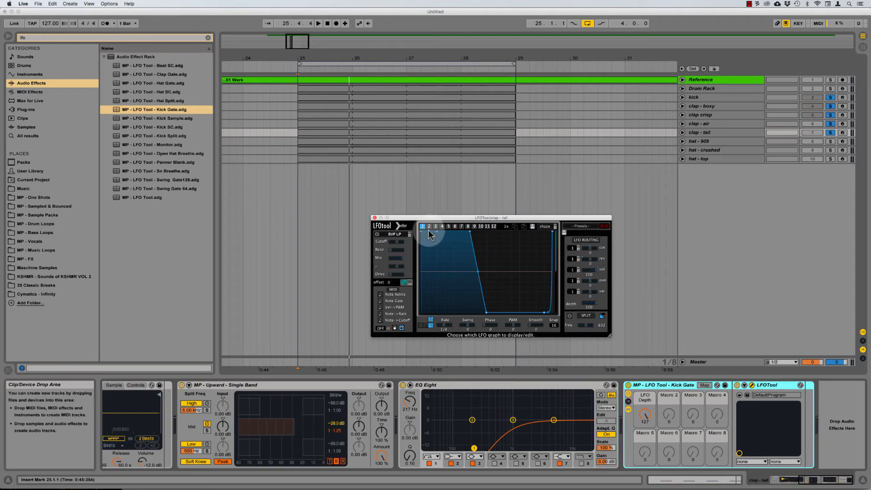
drag(421, 232, 404, 328)
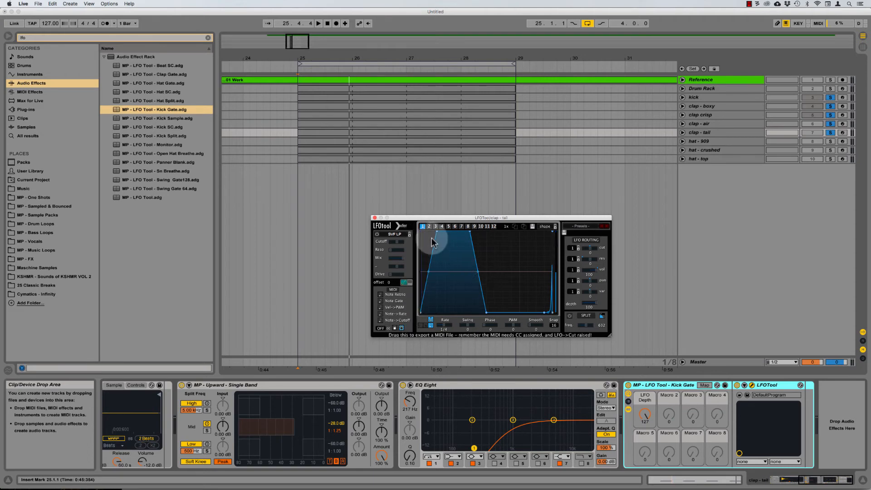
scroll(220, 392, left, 10)
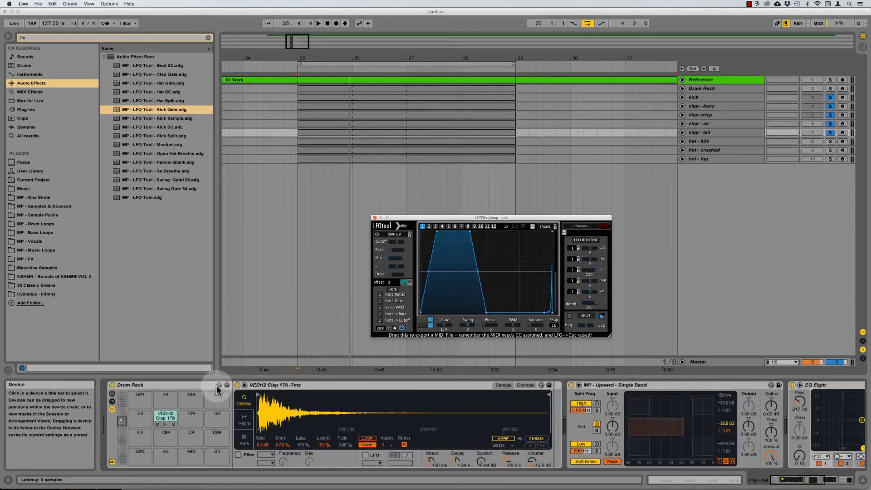
scroll(324, 385, right, 10)
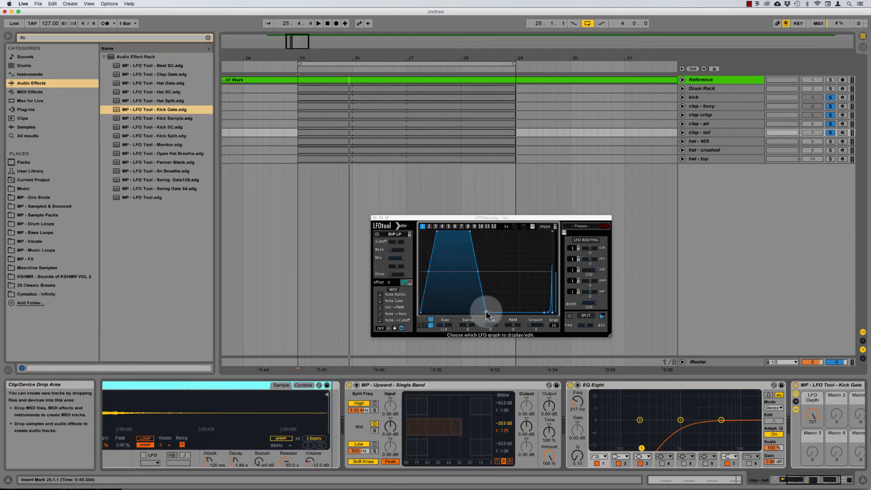
drag(486, 313, 518, 320)
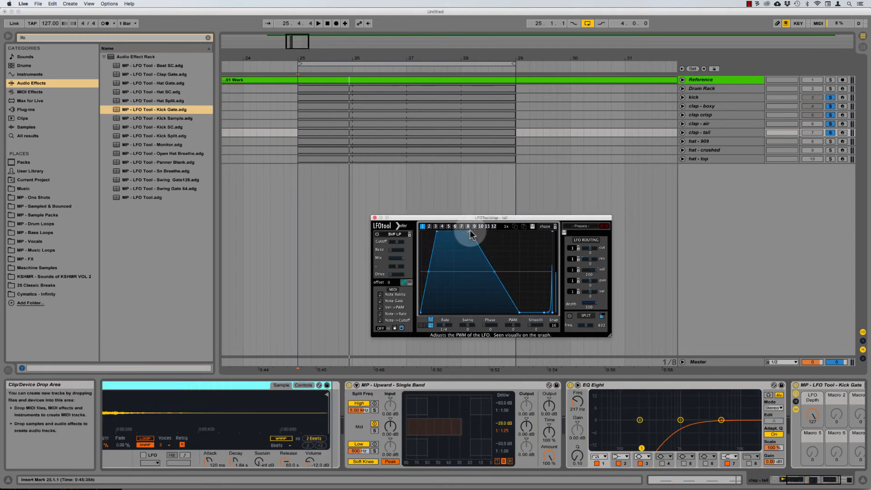
drag(472, 235, 509, 234)
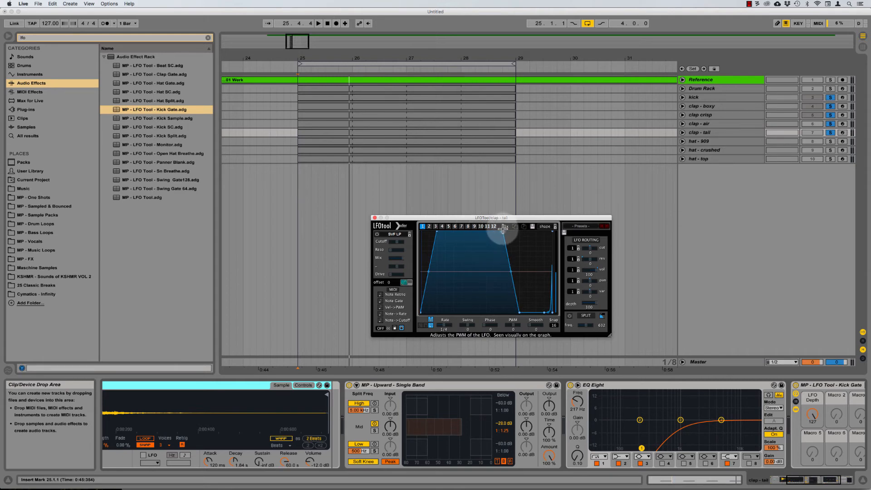
Step: Add a plateau node, slope it down to the right, and adjust the rising points while playing
key(space)
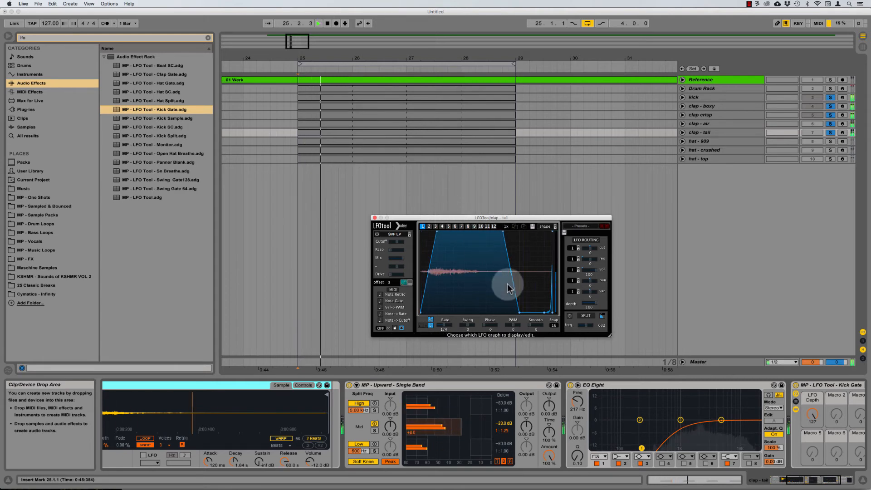
double_click(454, 236)
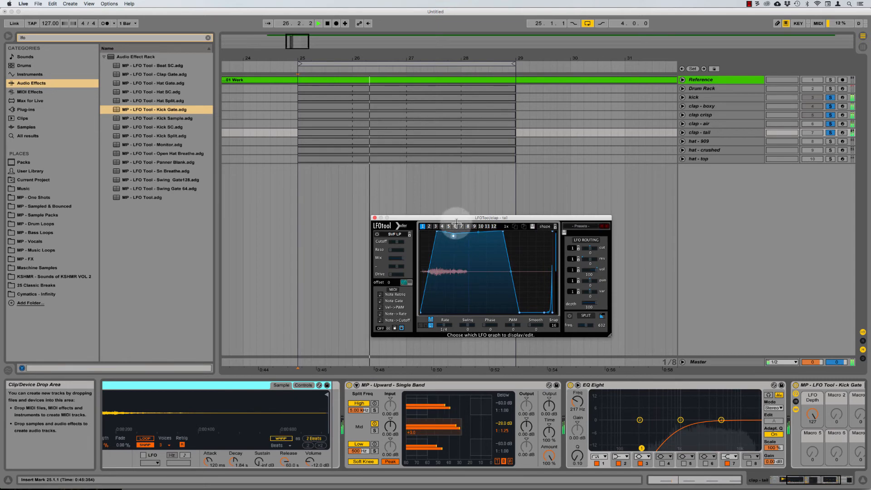
drag(501, 233, 503, 250)
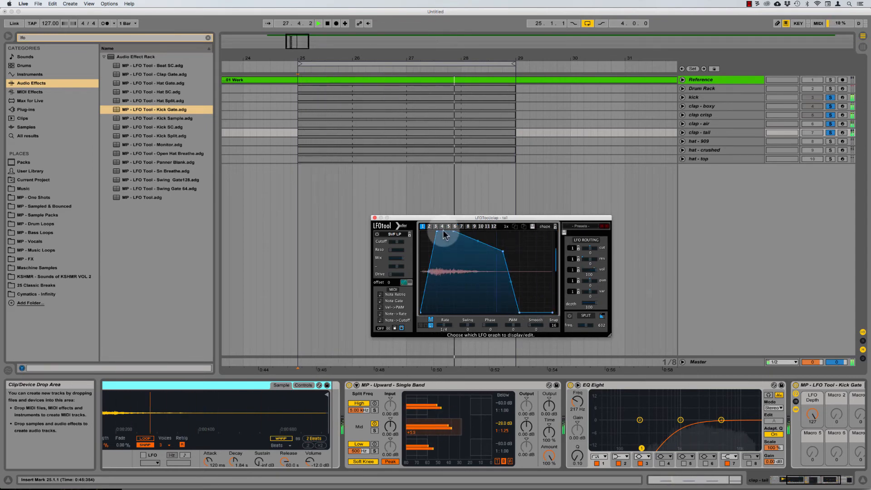
mouse_move(444, 232)
mouse_down()
mouse_move(437, 213)
mouse_move(437, 236)
mouse_up()
drag(488, 217, 510, 188)
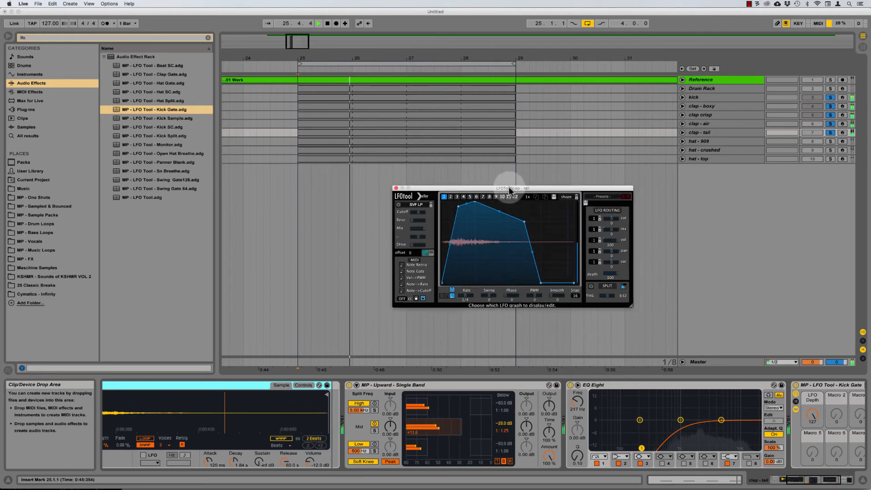
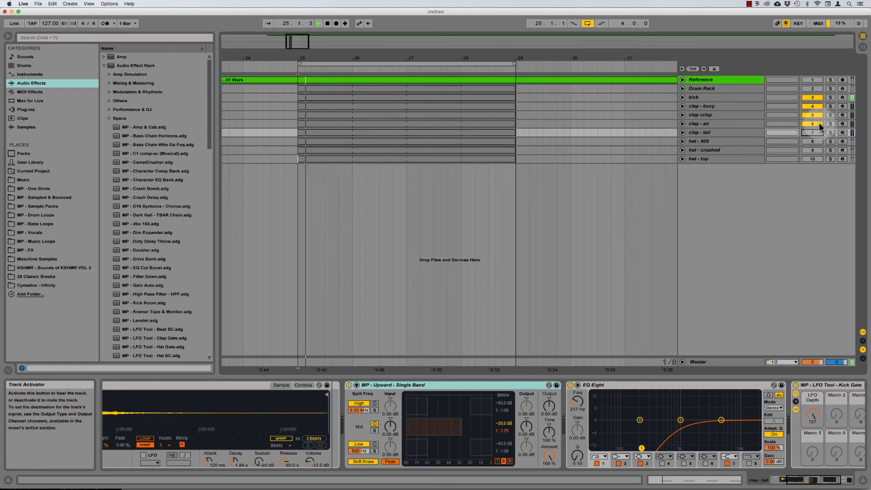
Step: Mute and unmute the clap - air track while playing from bar 25, then stop
click(817, 123)
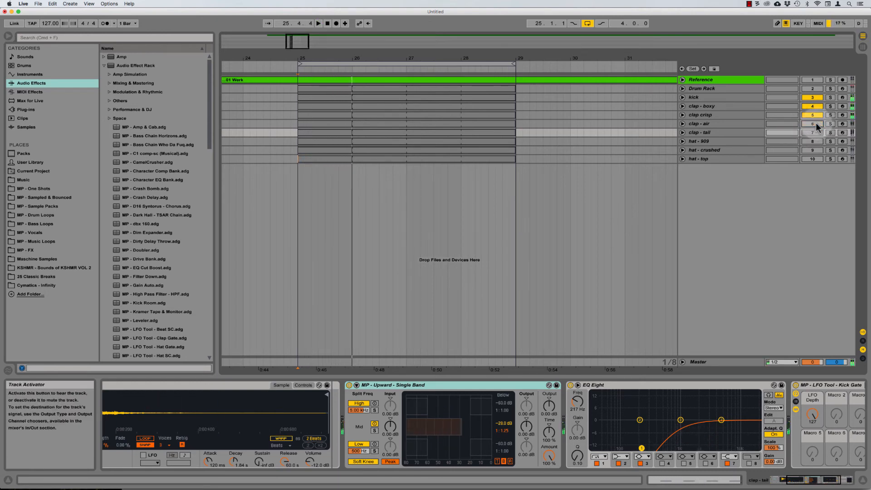
key(space)
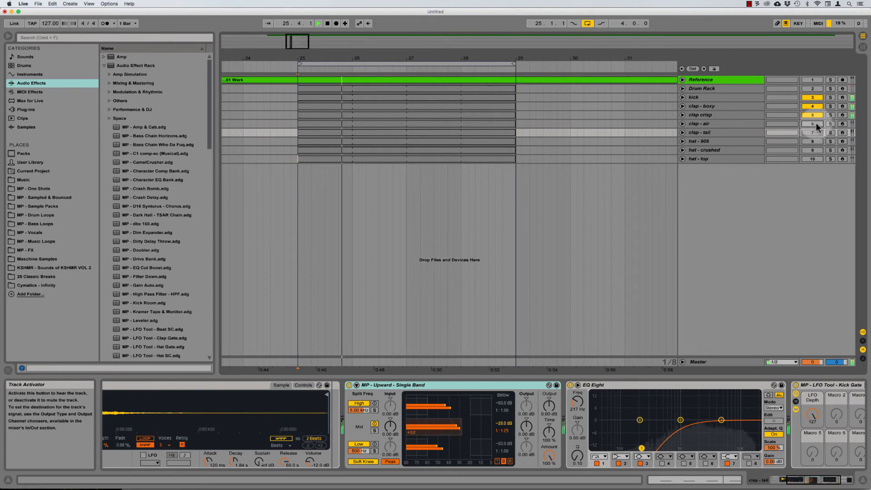
click(816, 124)
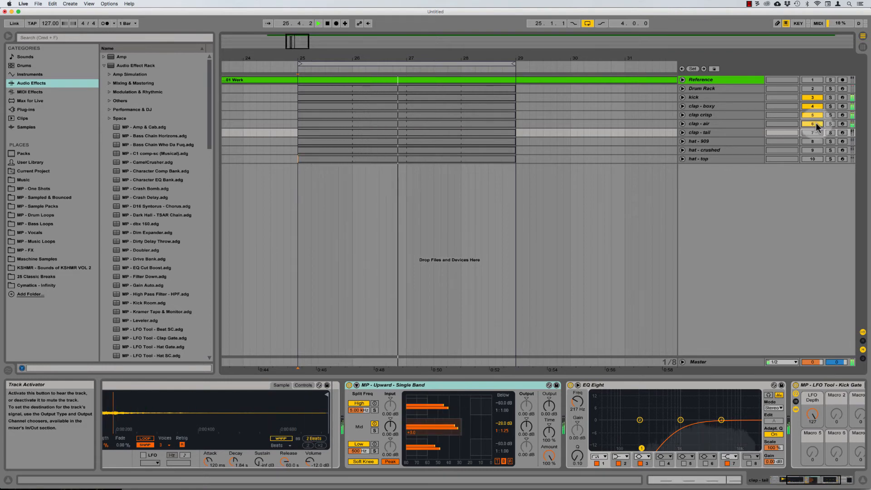
key(space)
Step: Show clap - air's device chain with its Drum Rack clap and Upward compressor
click(720, 124)
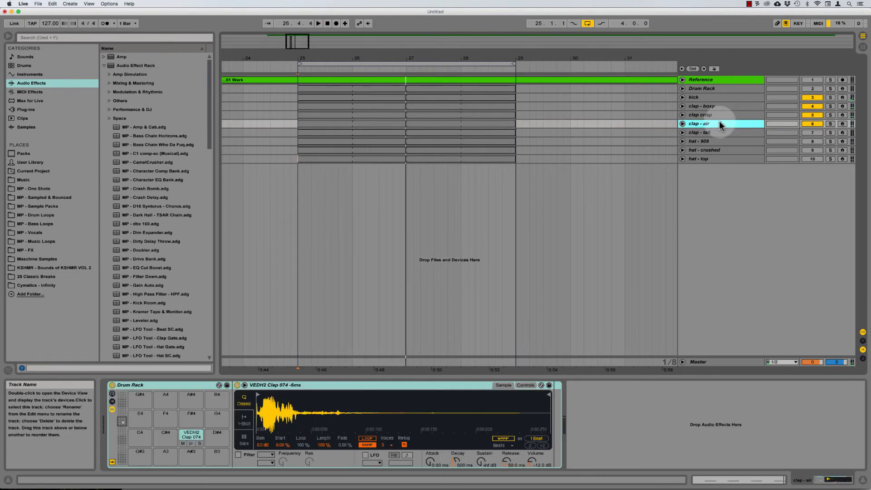
click(707, 133)
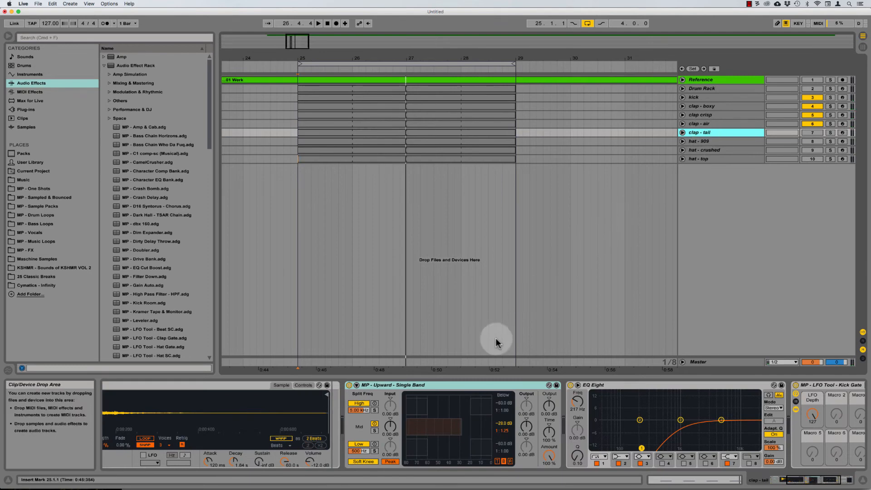
click(432, 386)
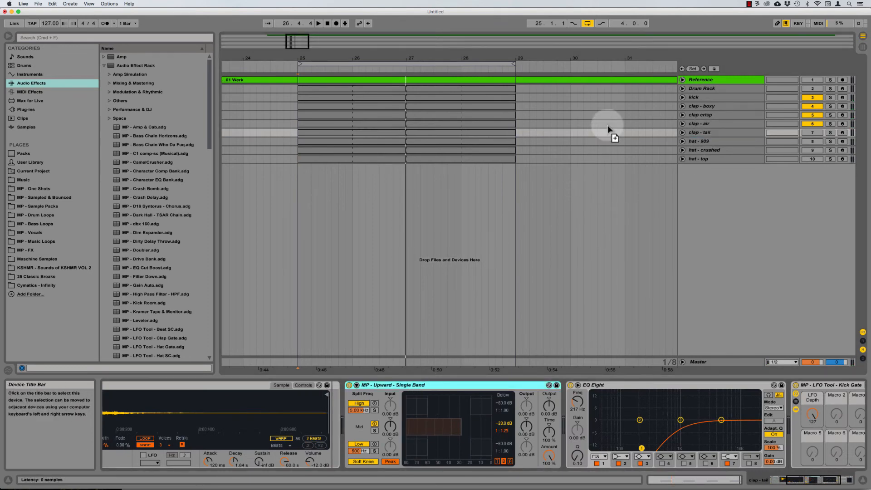
click(703, 123)
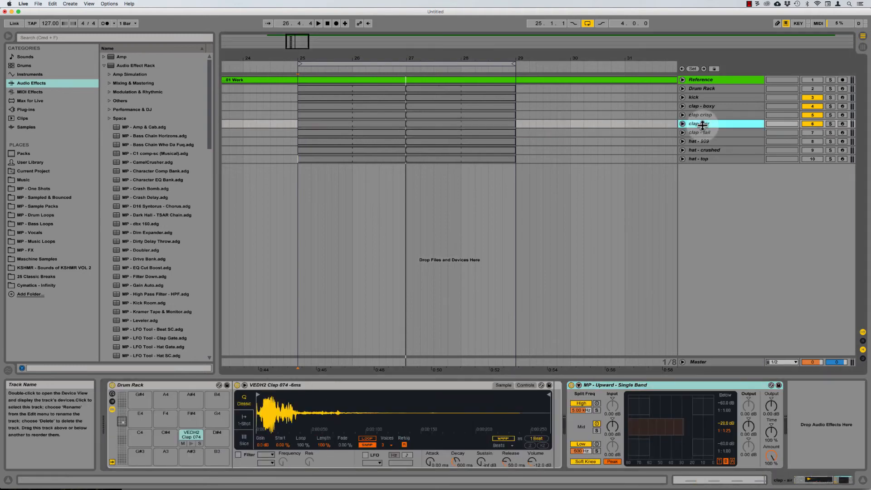
Step: Raise the Upward high split to 15.0 kHz, then solo clap - air and the mid band
drag(579, 409, 579, 382)
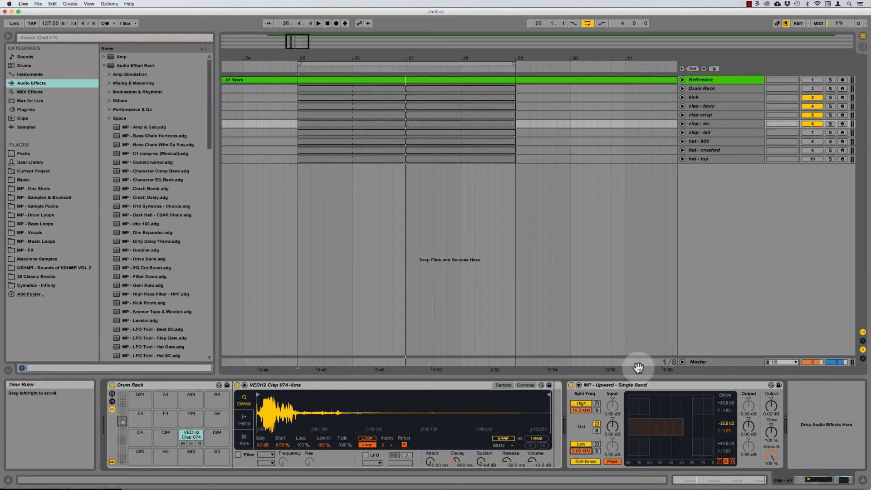
click(622, 383)
key(space)
scroll(628, 304, right, 4)
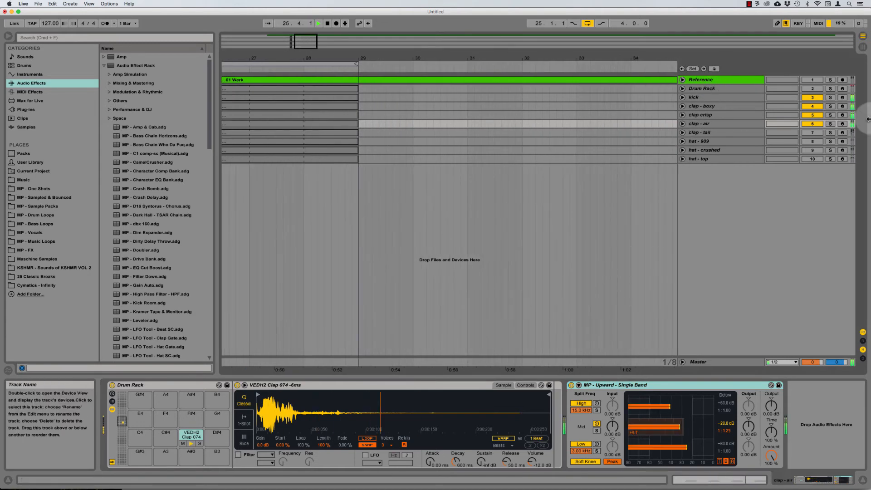
click(830, 123)
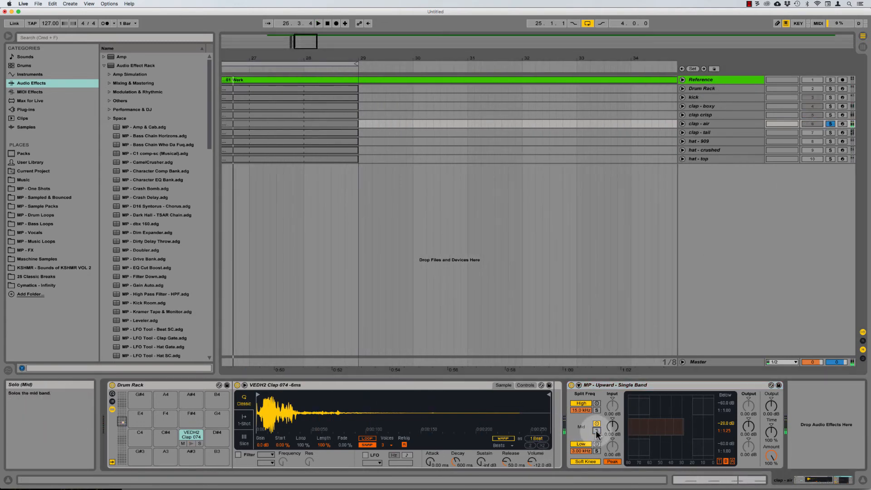
click(597, 431)
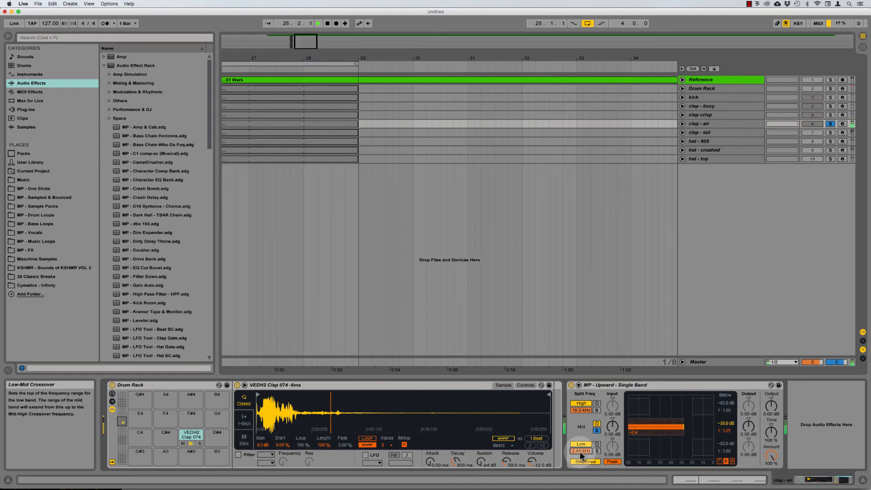
Step: Set the low crossover to 2.00 kHz and the mid Below ratio to 1:1.56
drag(582, 455, 581, 454)
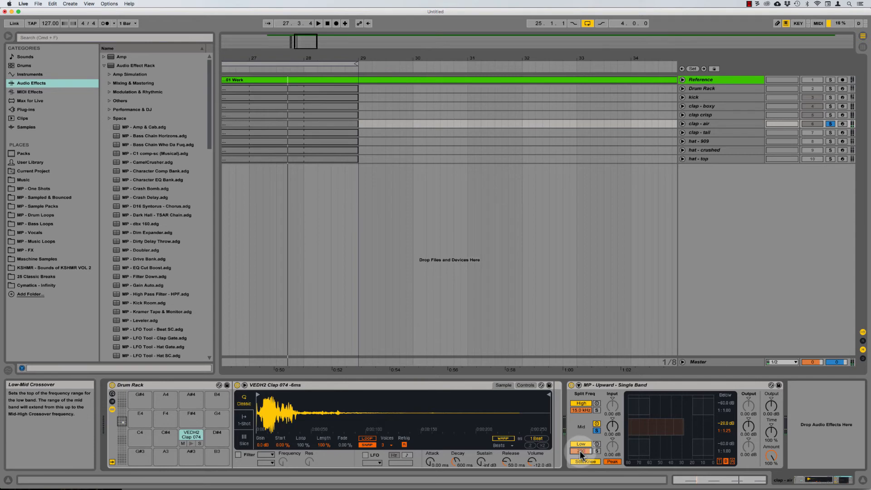
key(Return)
key(space)
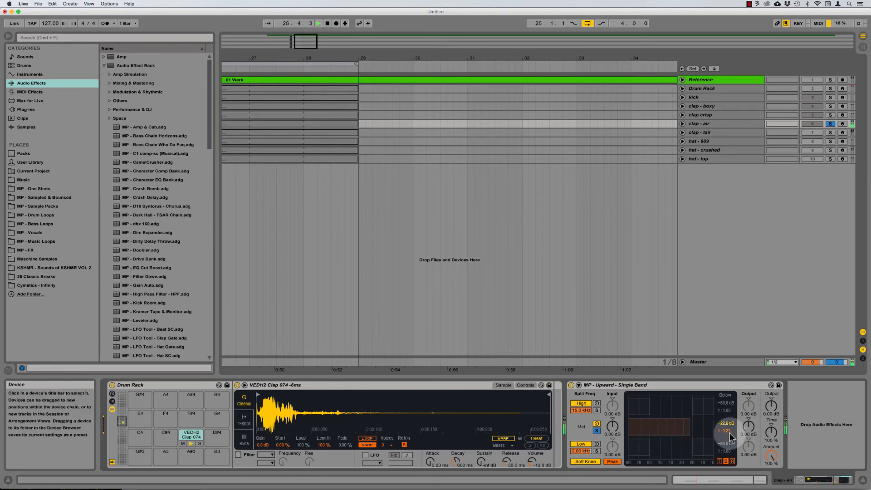
drag(724, 430, 725, 422)
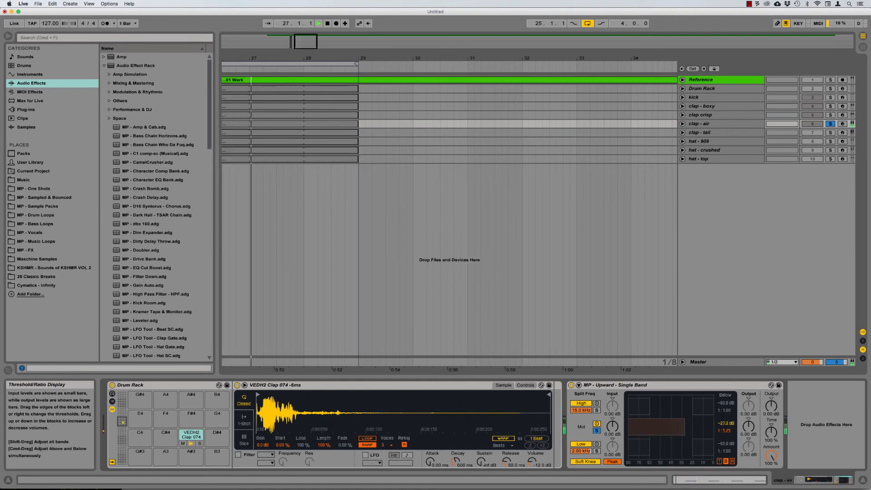
drag(690, 435, 690, 435)
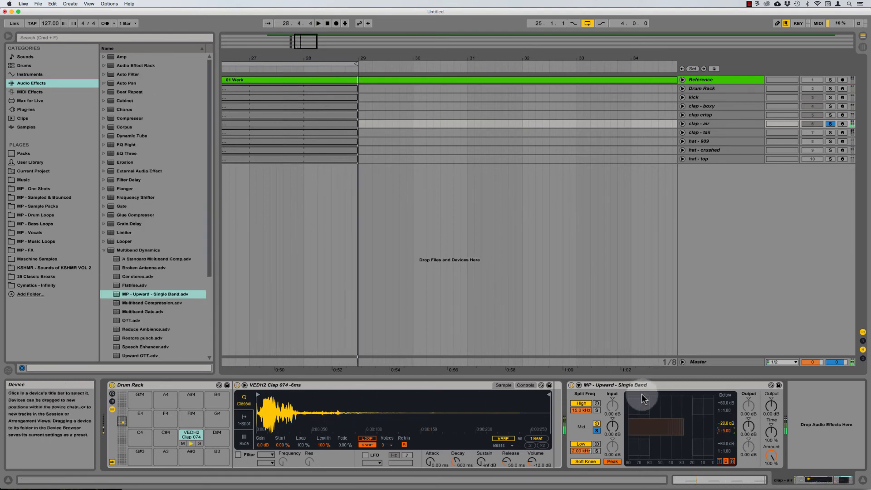
Step: Compare the clap with the compressor's mid band unsoloed, then solo it again
click(597, 431)
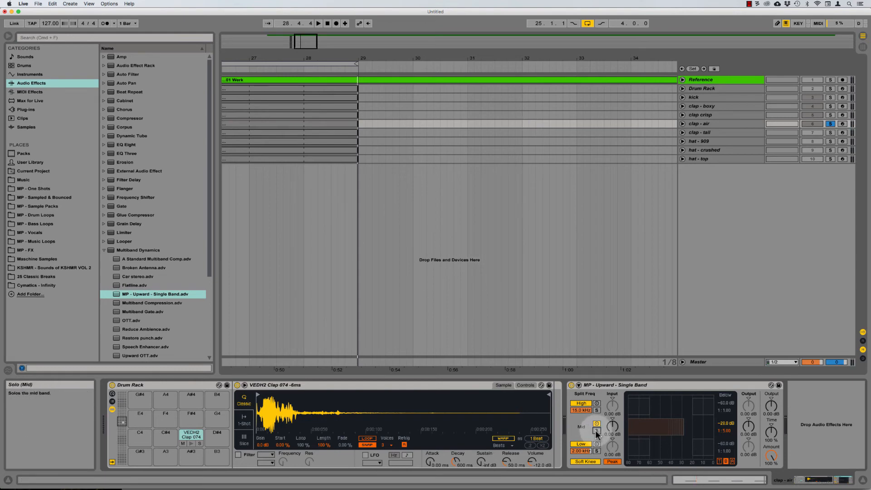
key(space)
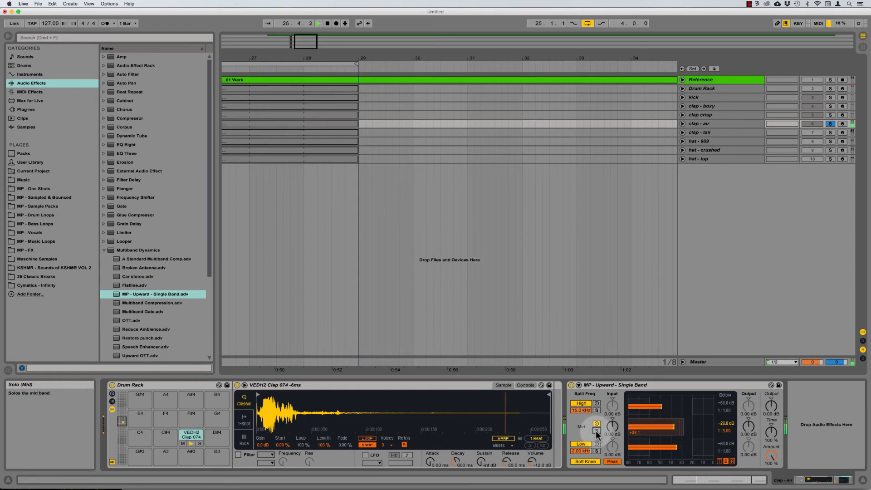
key(space)
click(597, 430)
click(130, 145)
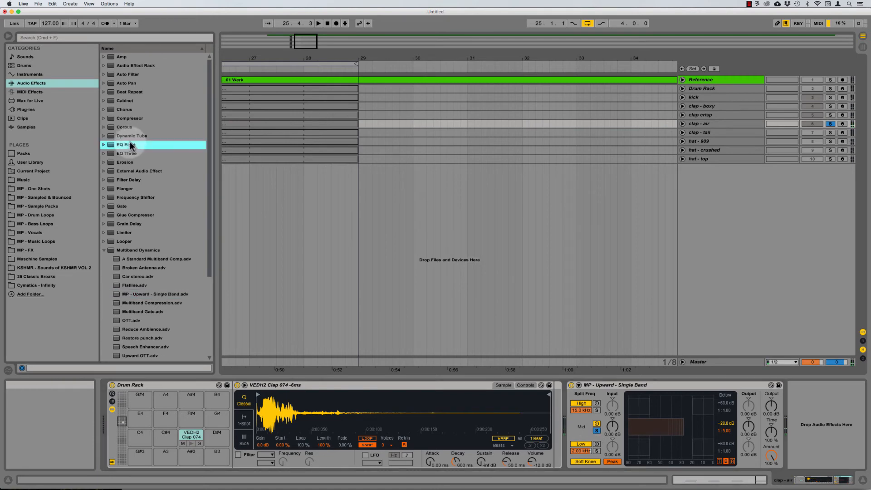
Step: Add EQ Eight after clap - air's Upward compressor with band 1 as a 48 dB low cut
drag(130, 145, 704, 109)
click(677, 391)
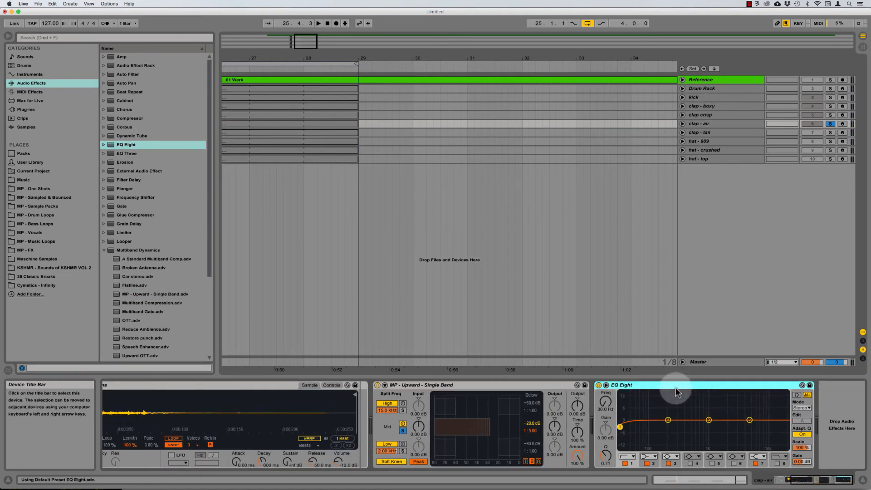
click(625, 457)
click(624, 402)
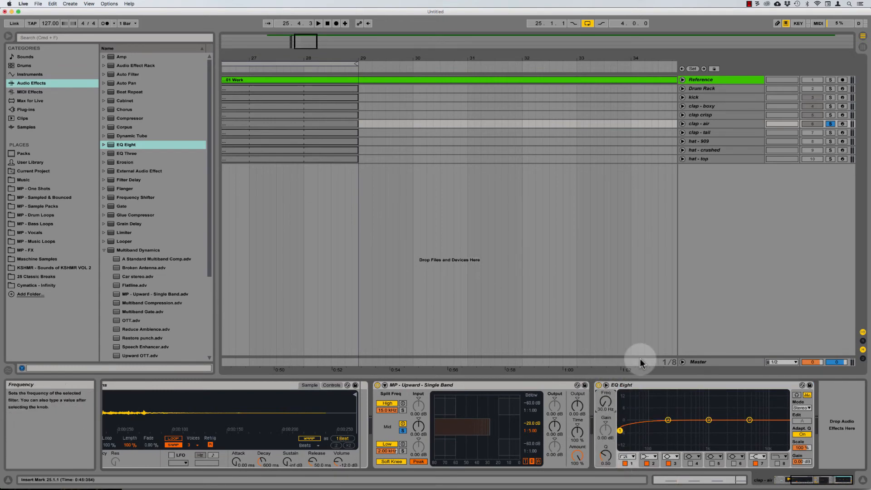
drag(606, 402, 604, 377)
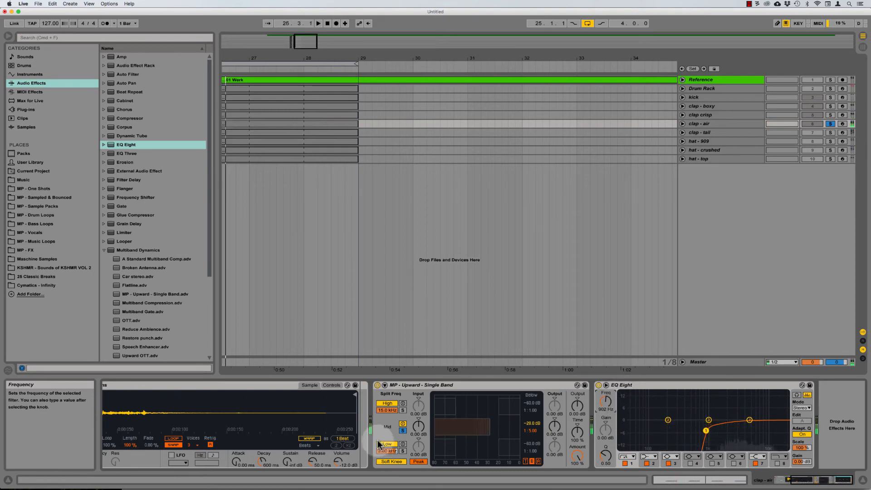
Step: Set the low cut to 600 Hz with Q 0.40, auditioning alongside clap - tail
click(403, 431)
drag(600, 407, 601, 414)
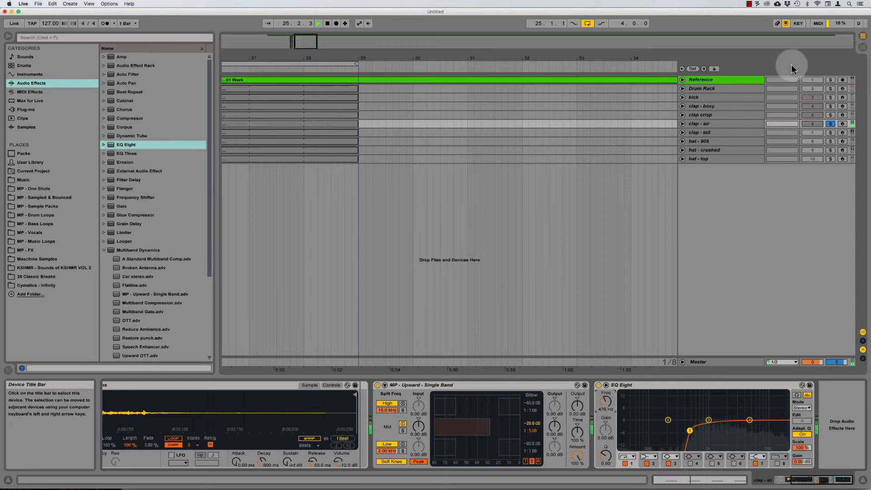
key(space)
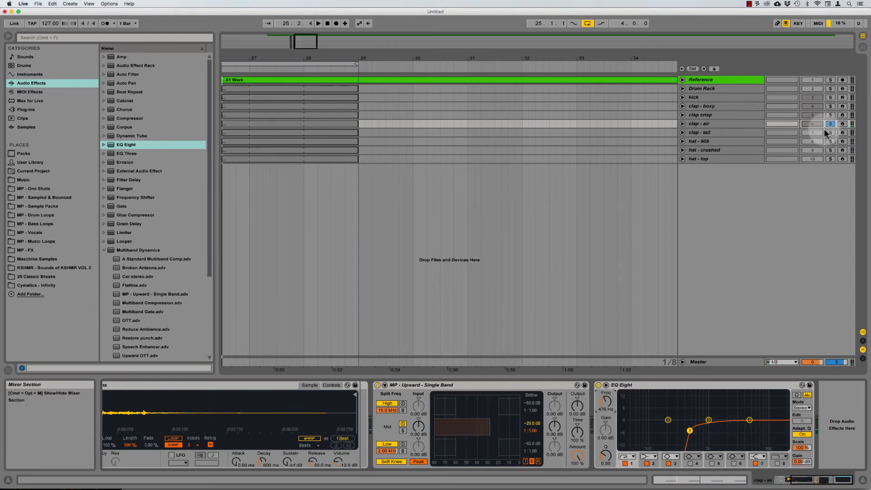
super+click(831, 132)
key(space)
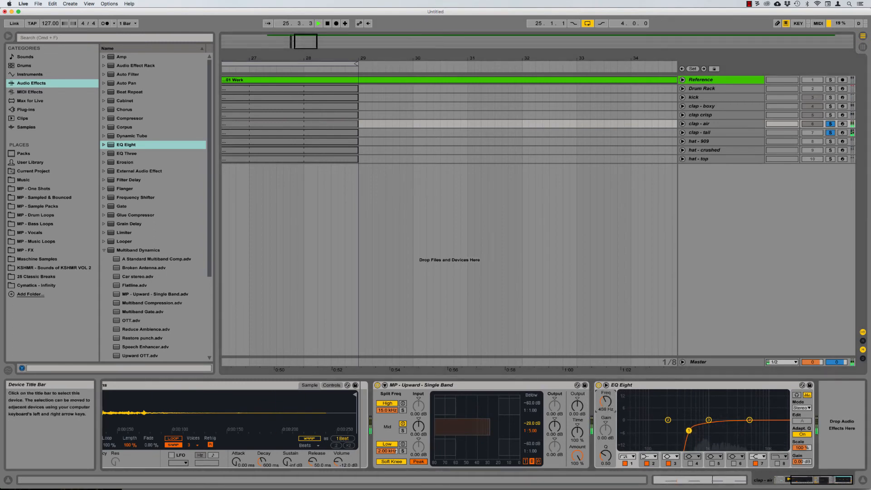
drag(606, 401, 606, 406)
text(6)
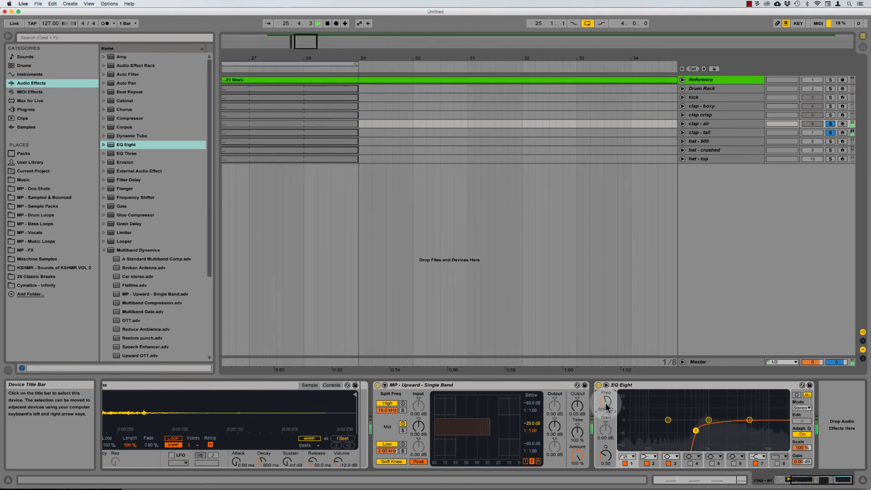
text(00)
key(Return)
drag(608, 459, 608, 462)
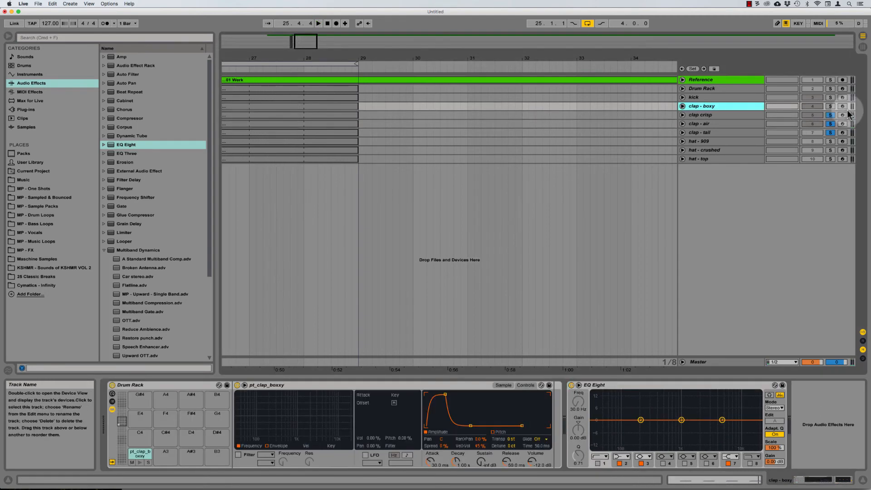
Step: Solo clap crisp and add an EQ Eight to its device chain
click(744, 114)
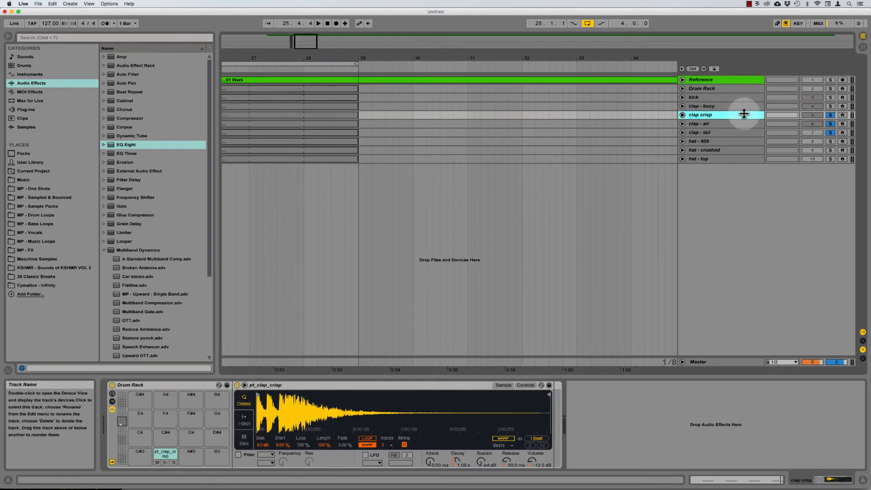
click(831, 115)
click(723, 115)
key(space)
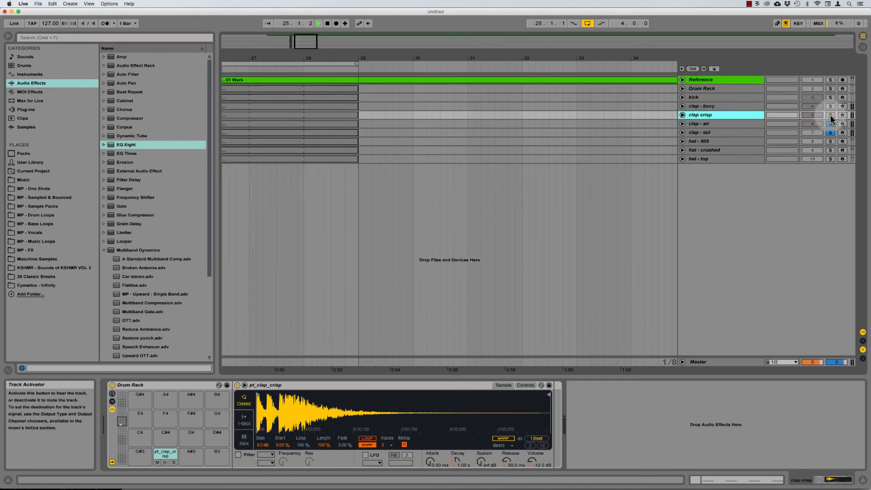
click(831, 117)
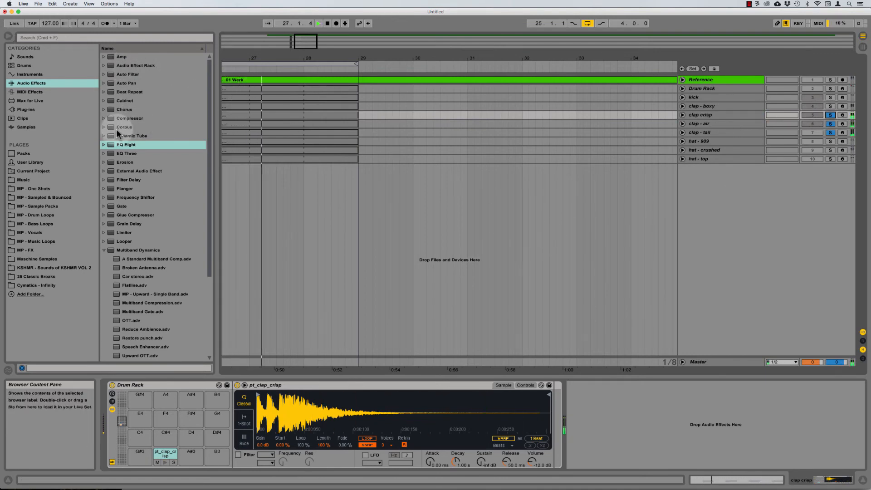
drag(121, 147, 626, 411)
key(space)
Step: Make band 1 a gentle, non-resonant low cut near 103 Hz with Q 0.50
click(598, 459)
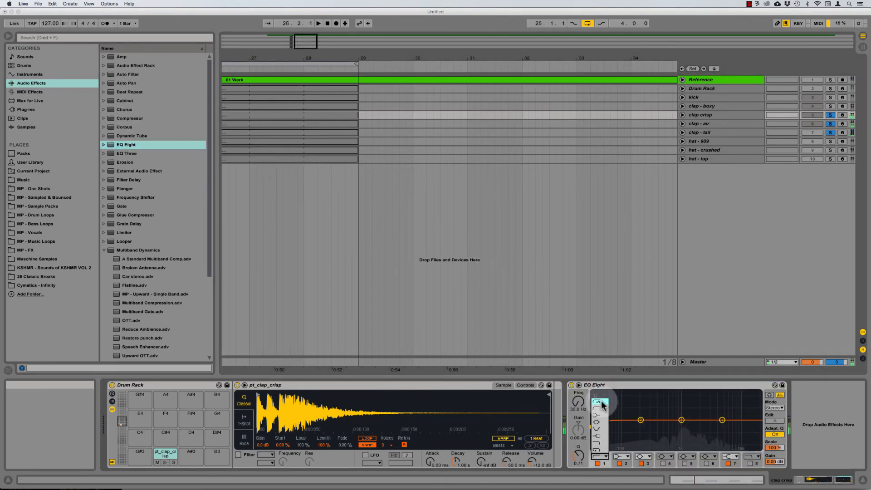
click(601, 404)
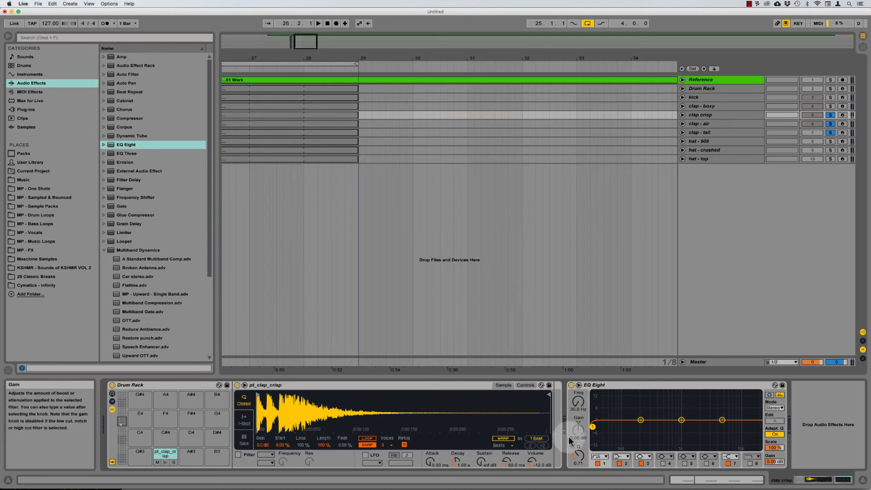
drag(578, 456, 579, 460)
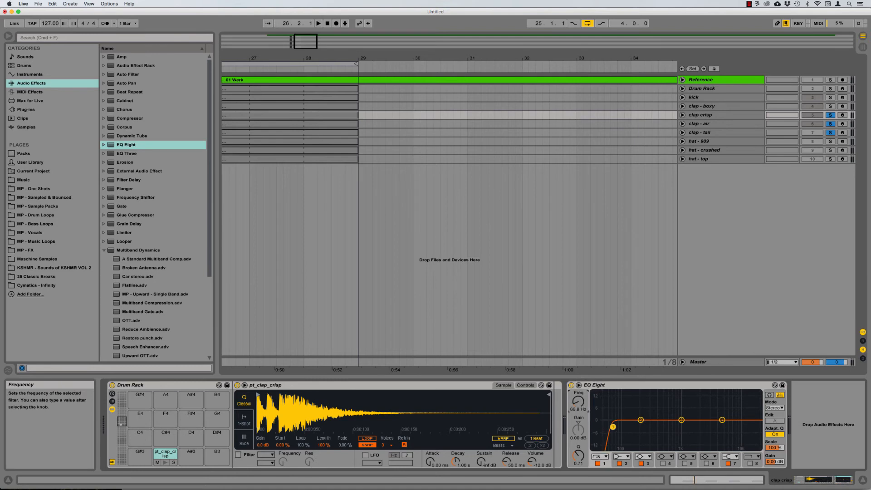
drag(578, 402, 578, 402)
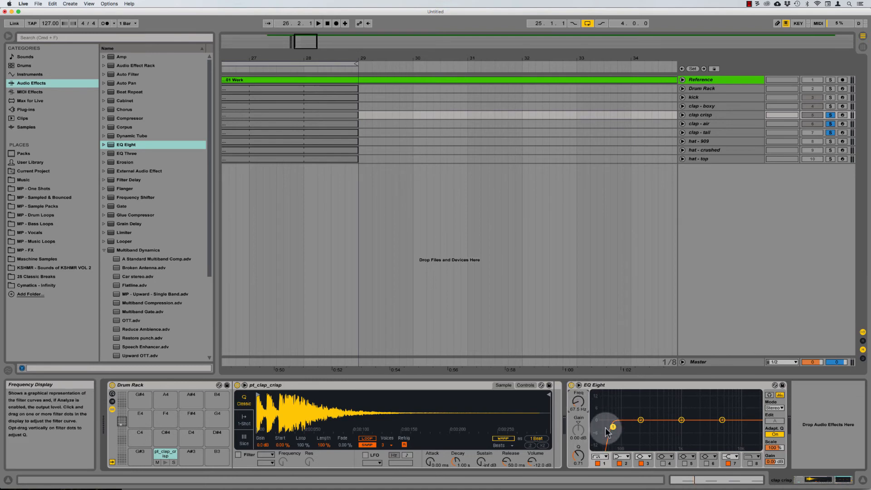
drag(606, 429, 631, 427)
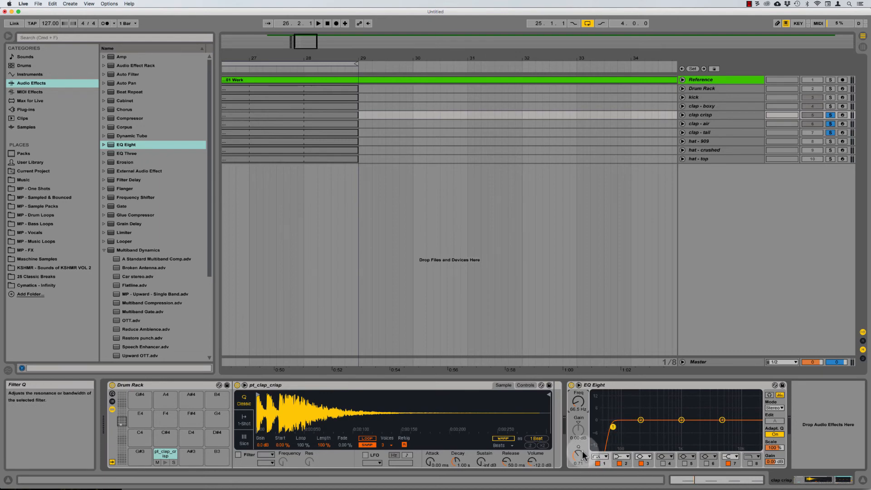
drag(575, 455, 575, 443)
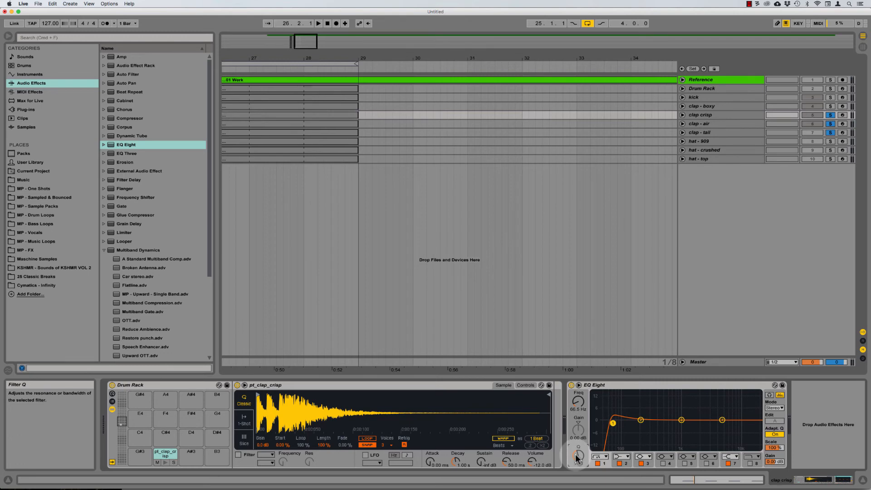
drag(576, 458, 577, 472)
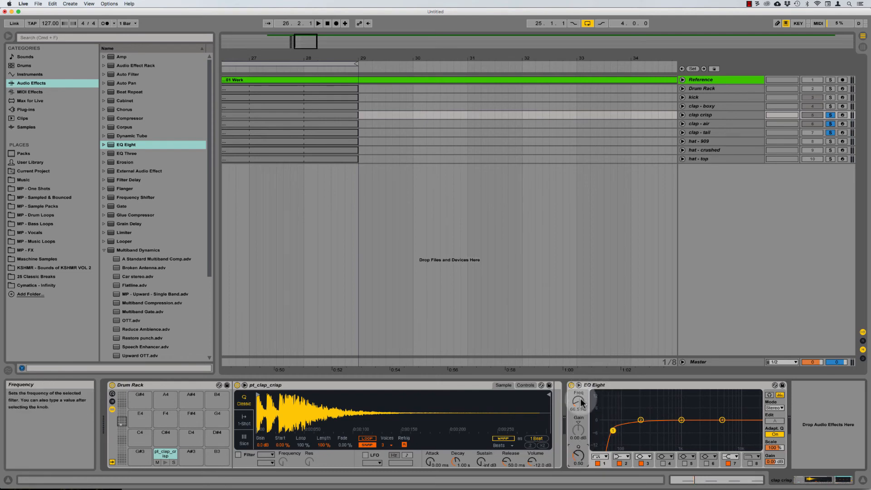
drag(579, 401, 579, 397)
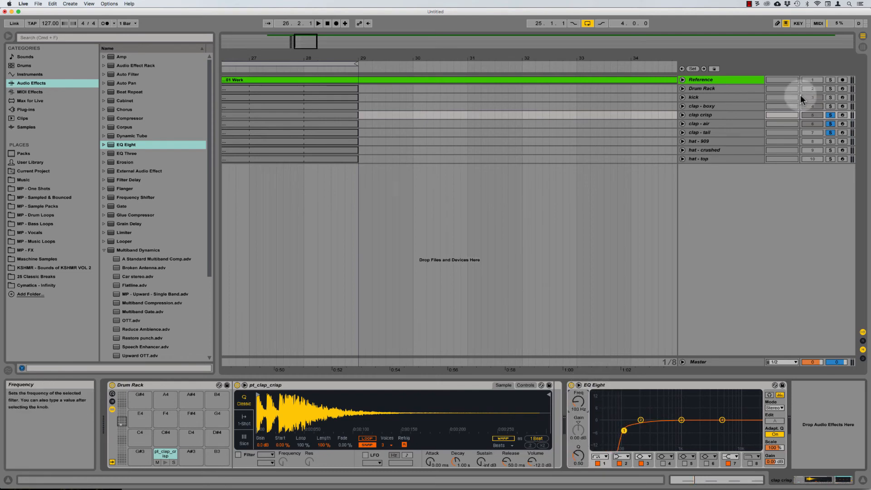
click(832, 99)
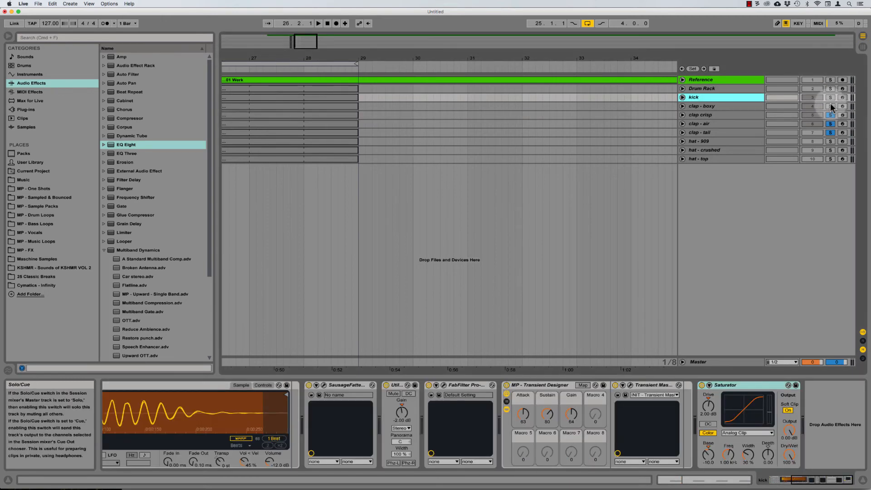
Step: Raise clap crisp's low cut to 328 Hz against the kick, then solo only clap - boxy and clap crisp
super+click(831, 107)
super+click(831, 98)
key(space)
click(711, 108)
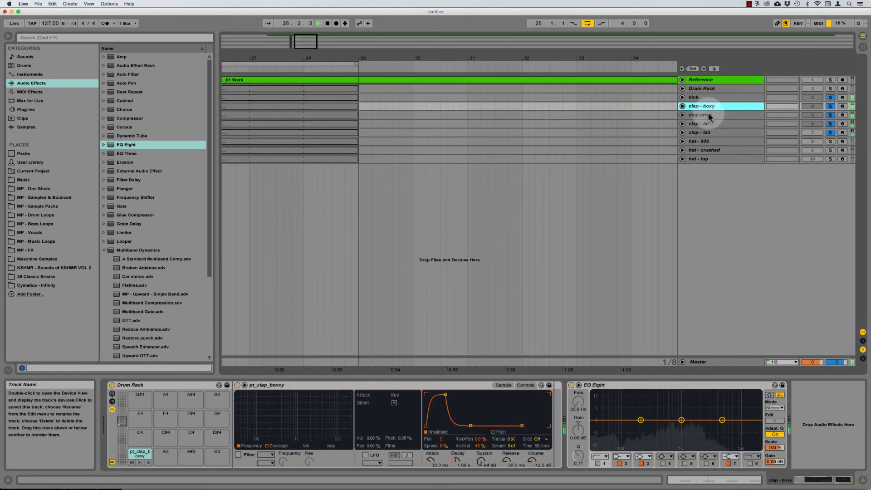
click(710, 116)
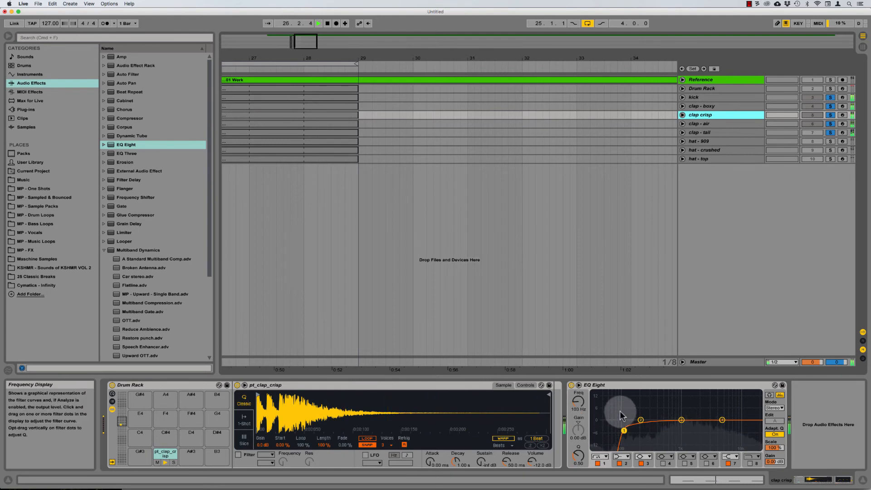
click(625, 431)
drag(577, 403, 577, 388)
key(space)
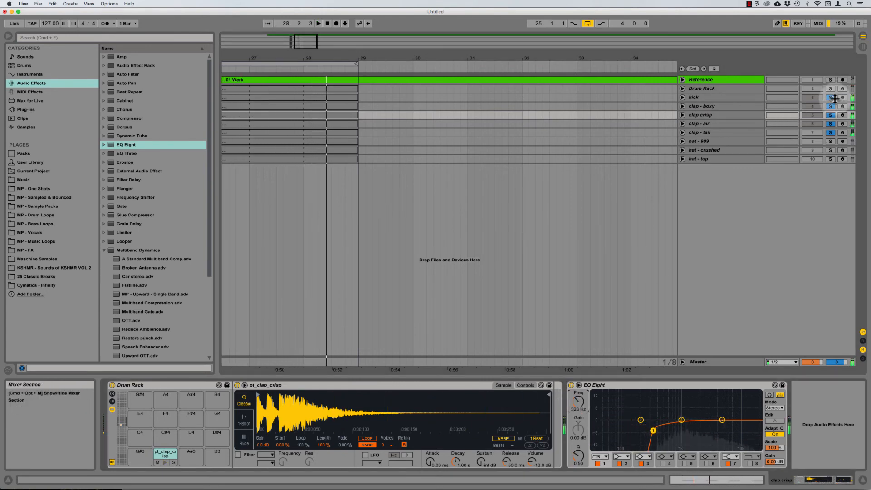
click(831, 106)
click(831, 106)
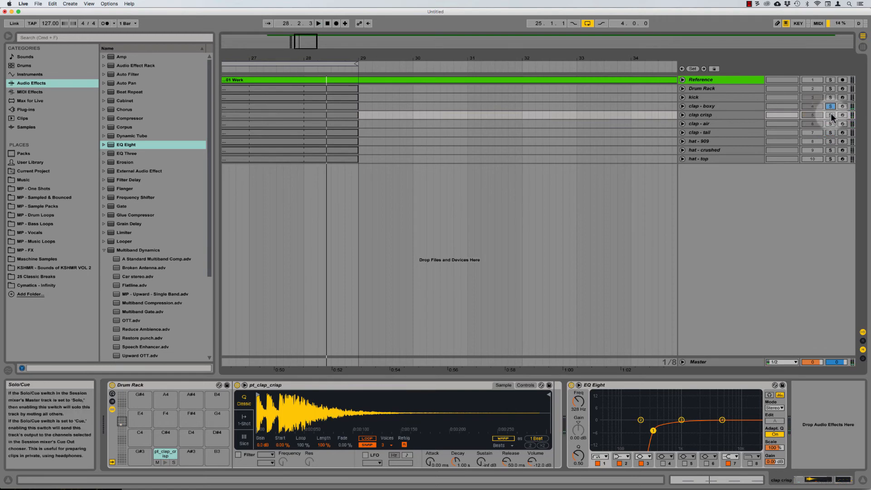
click(830, 114)
Step: Raise clap crisp's EQ Eight low cut to about 645 Hz while playing
click(588, 385)
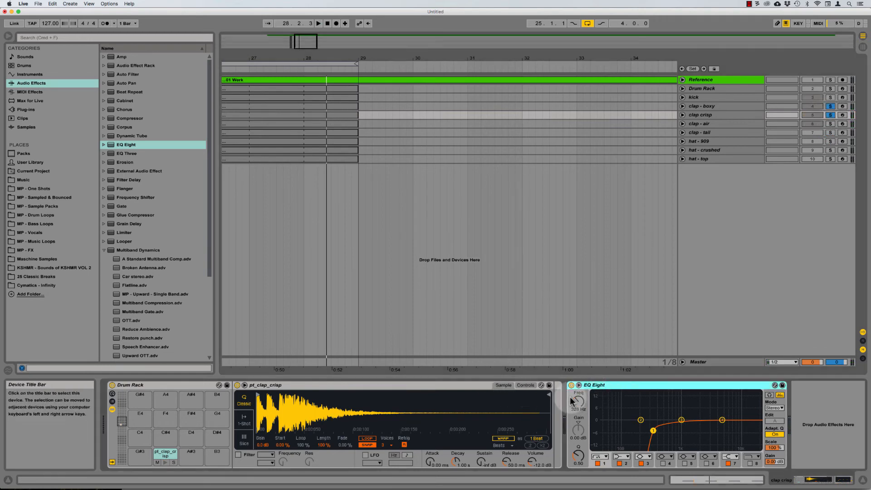
drag(572, 401, 573, 399)
key(space)
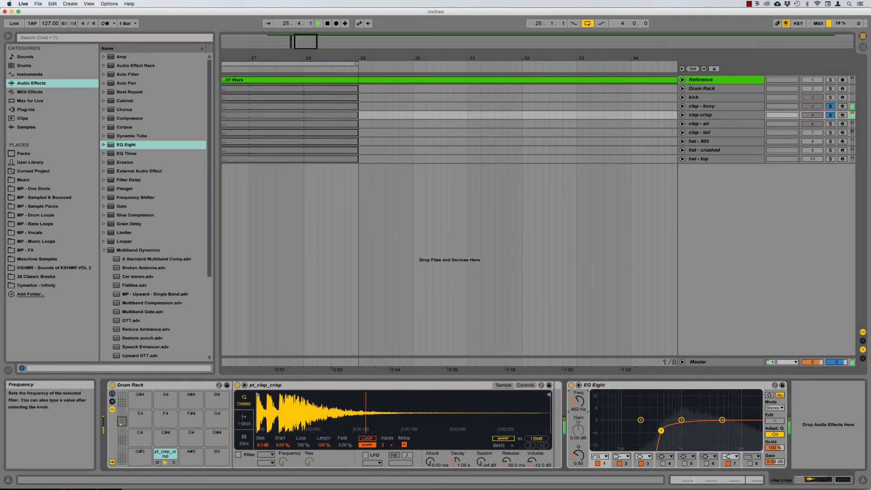
drag(578, 401, 579, 396)
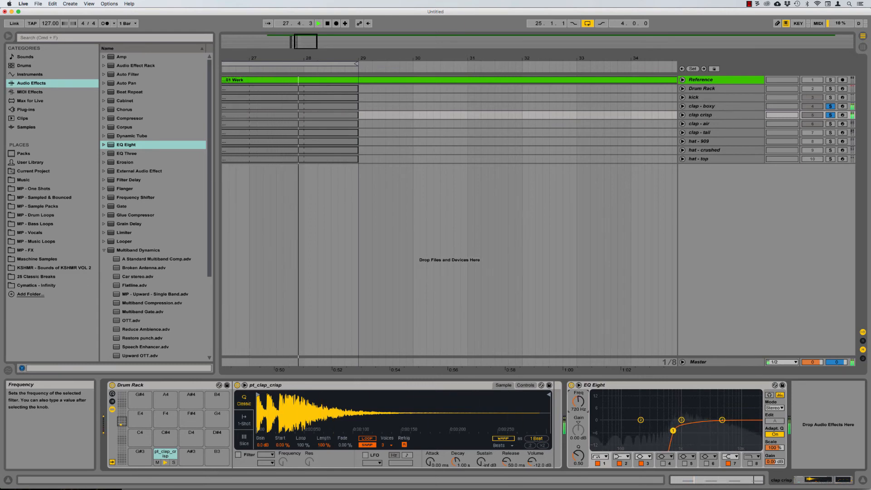
drag(575, 401, 575, 402)
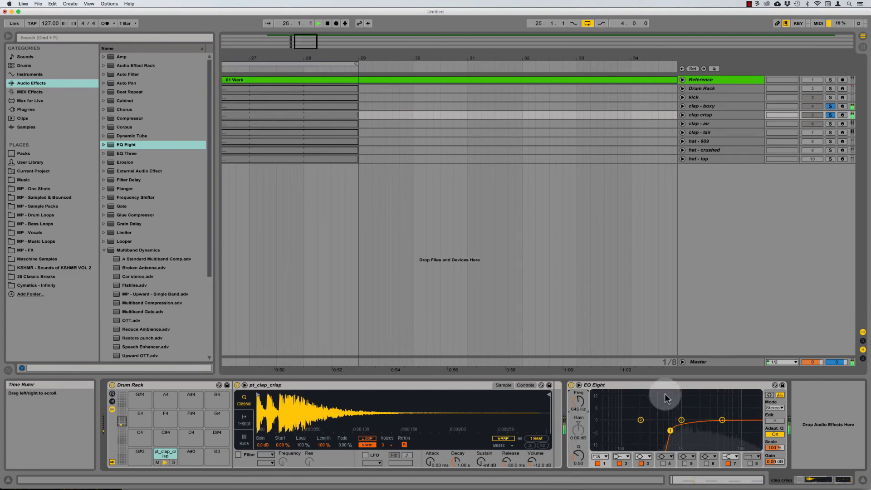
Step: Set band 7 to about 7 kHz with a wide Q and roughly 4.3 dB boost
click(723, 421)
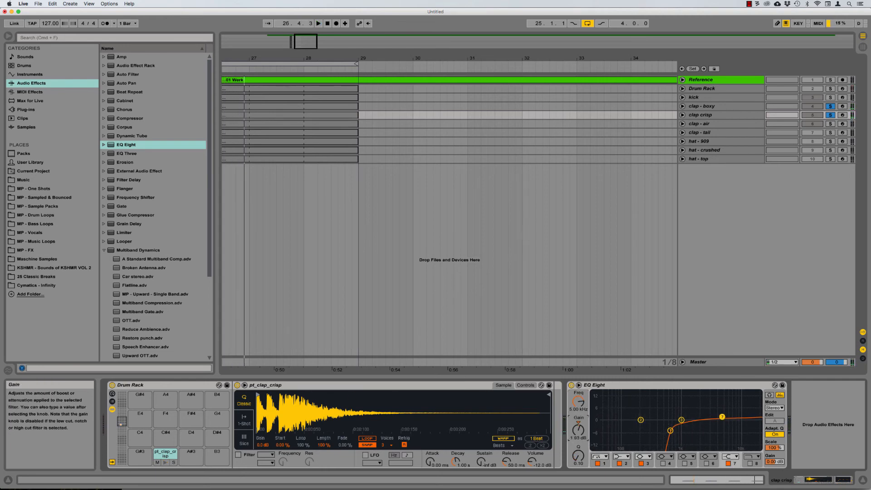
key(space)
drag(579, 402, 579, 399)
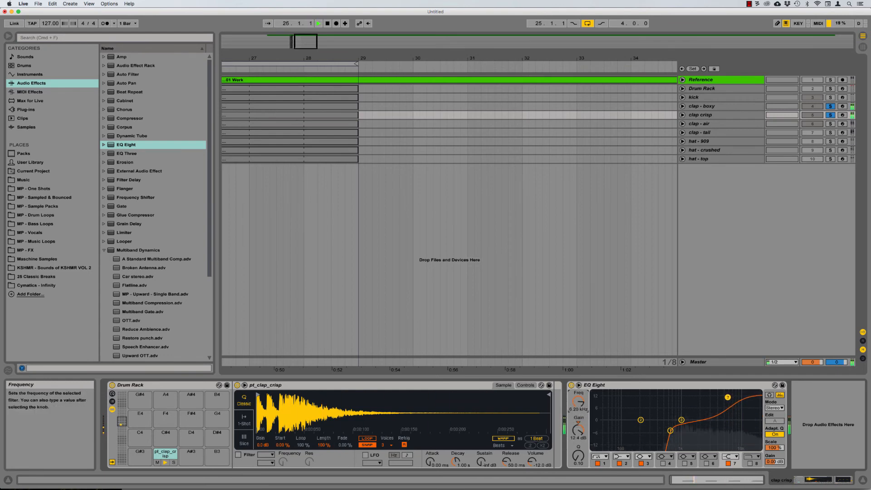
drag(579, 403, 578, 400)
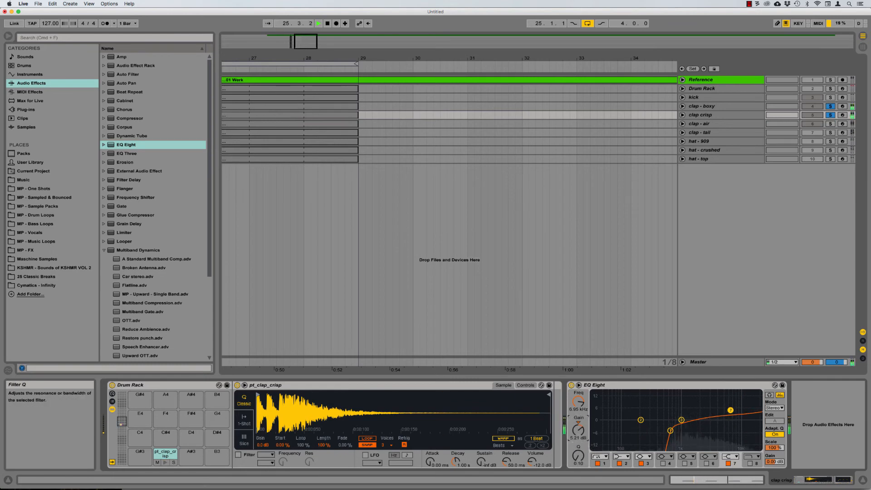
drag(579, 455, 579, 459)
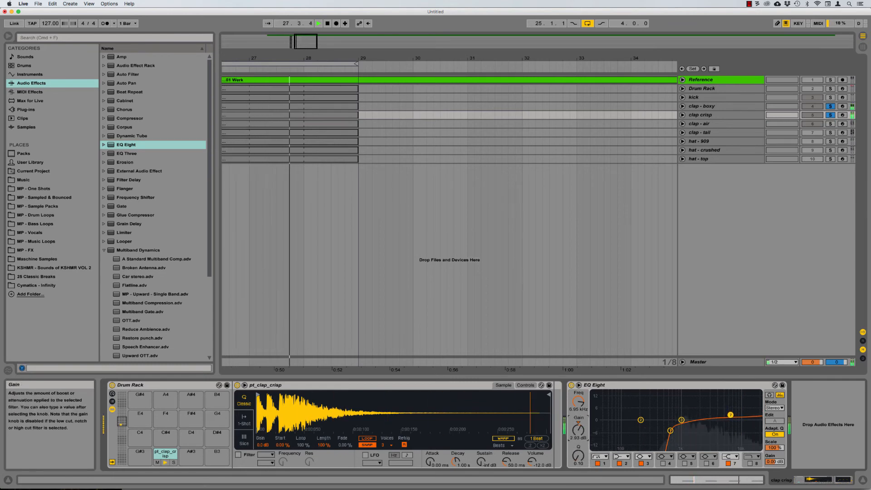
drag(579, 430, 579, 429)
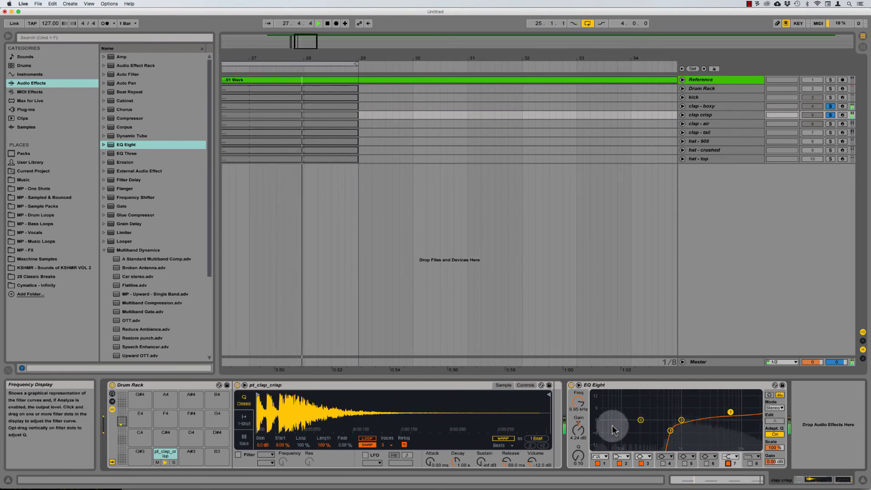
drag(579, 430, 579, 429)
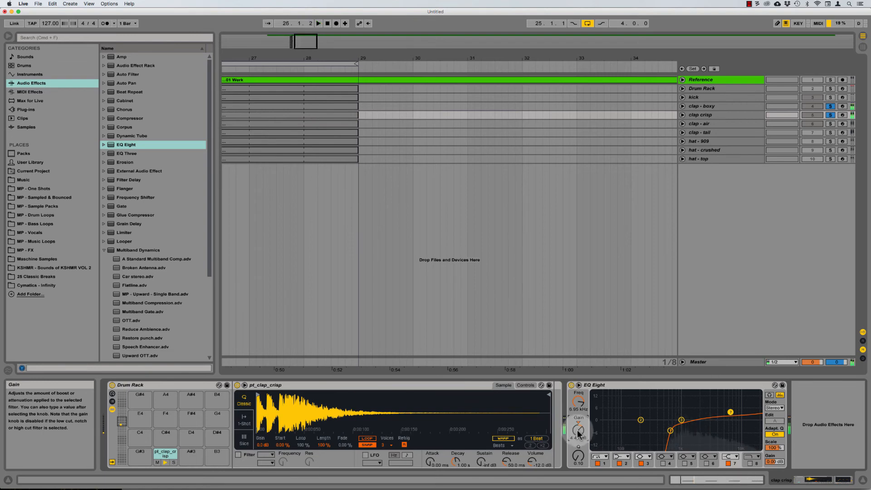
Step: Solo the kick with all the clap tracks and play from bar 25
click(831, 106)
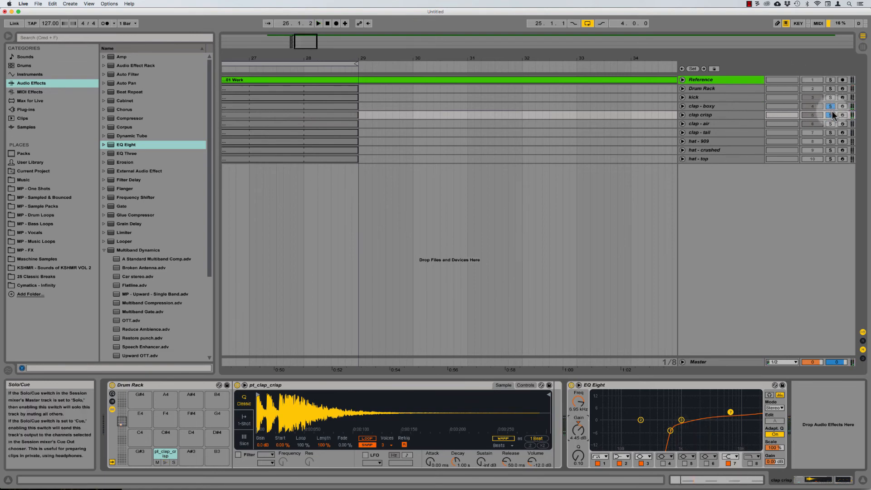
click(831, 122)
click(831, 132)
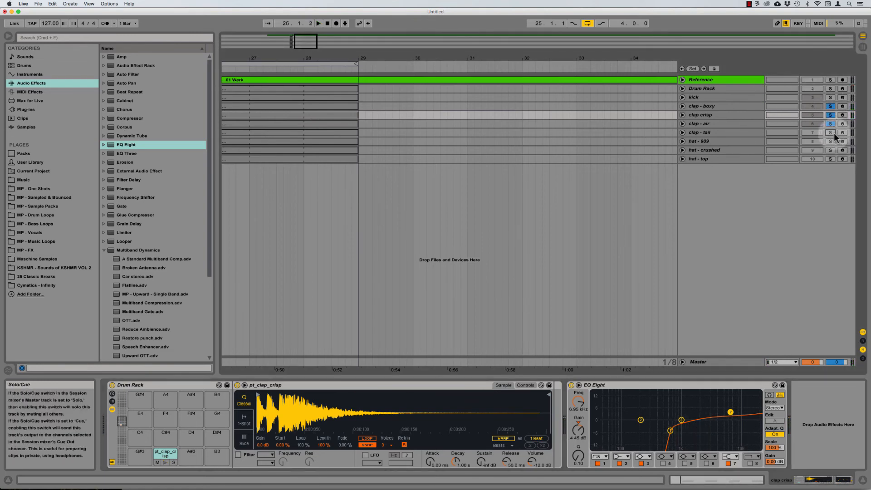
click(832, 97)
key(space)
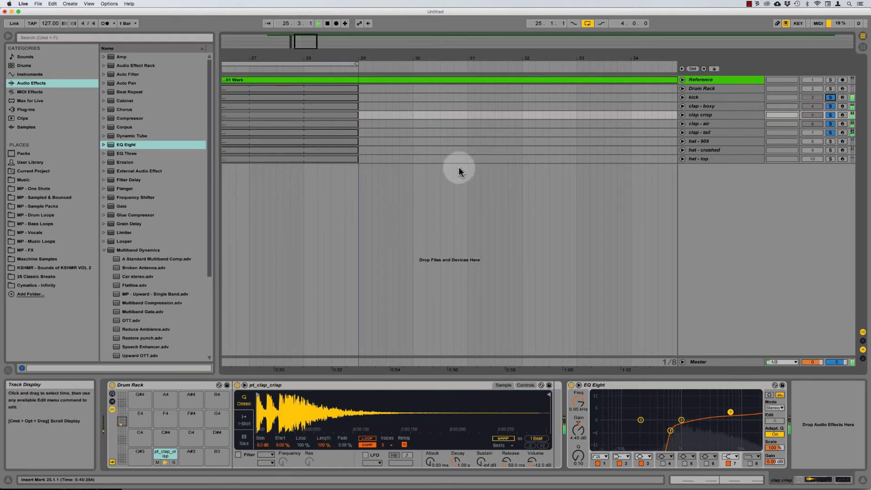
scroll(459, 168, left, 10)
scroll(459, 167, right, 6)
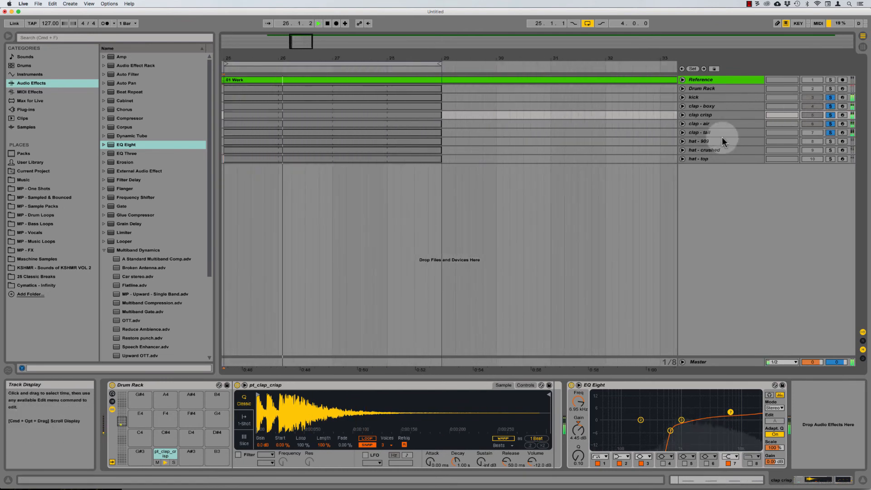
Step: Enable band 1 on clap - boxy's EQ Eight and set its low cut near 411 Hz
double_click(739, 107)
click(598, 464)
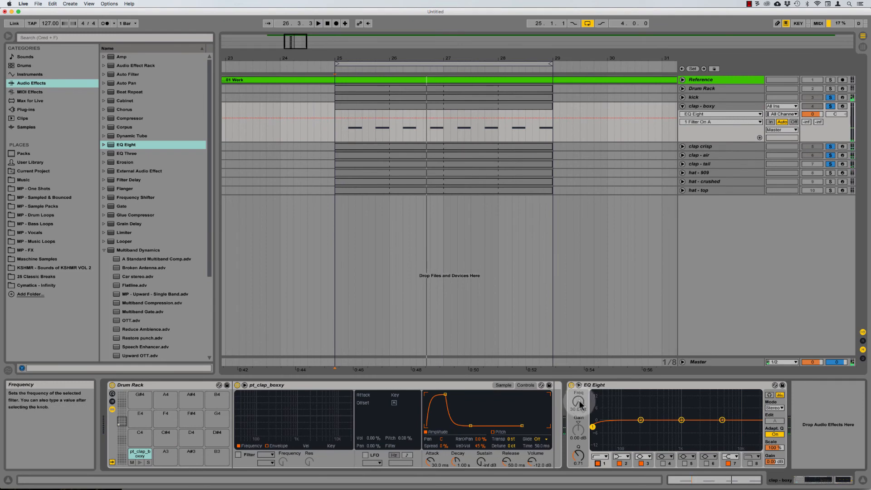
drag(579, 402, 580, 403)
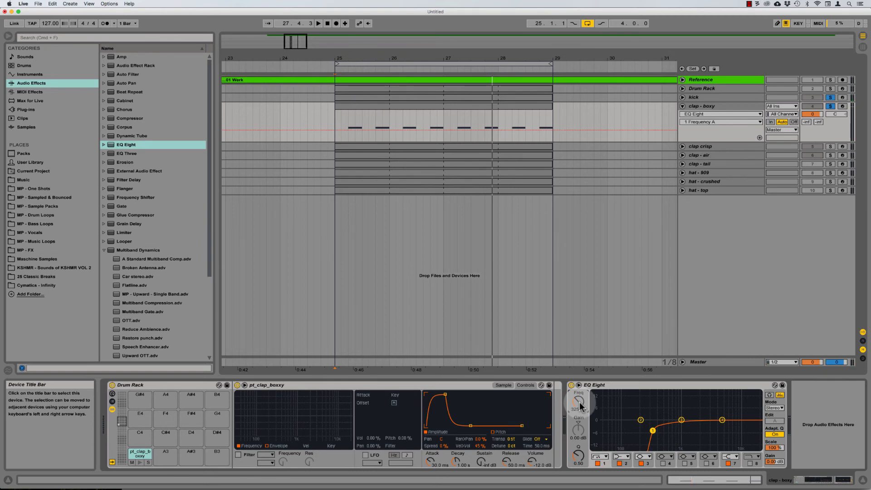
key(space)
drag(581, 404, 581, 403)
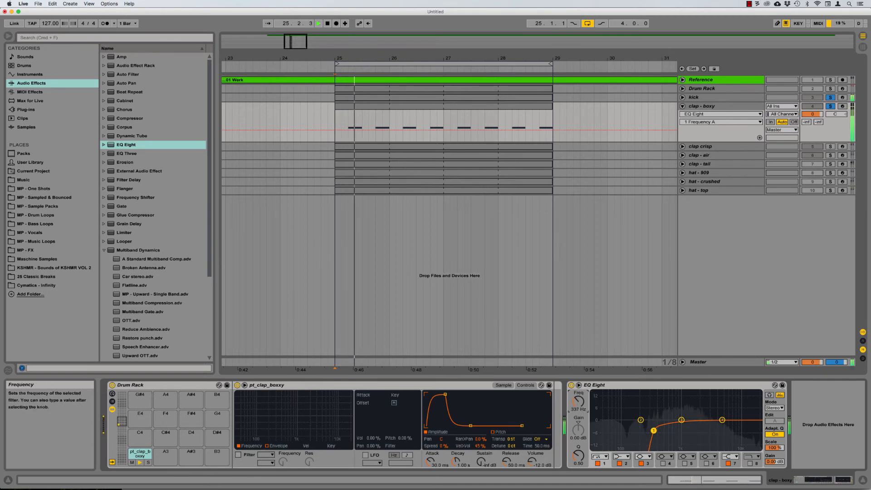
key(space)
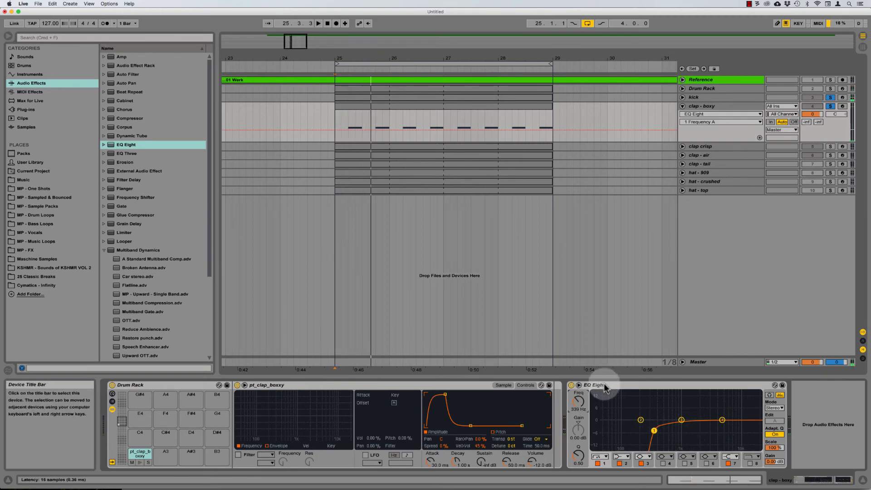
drag(579, 402, 579, 400)
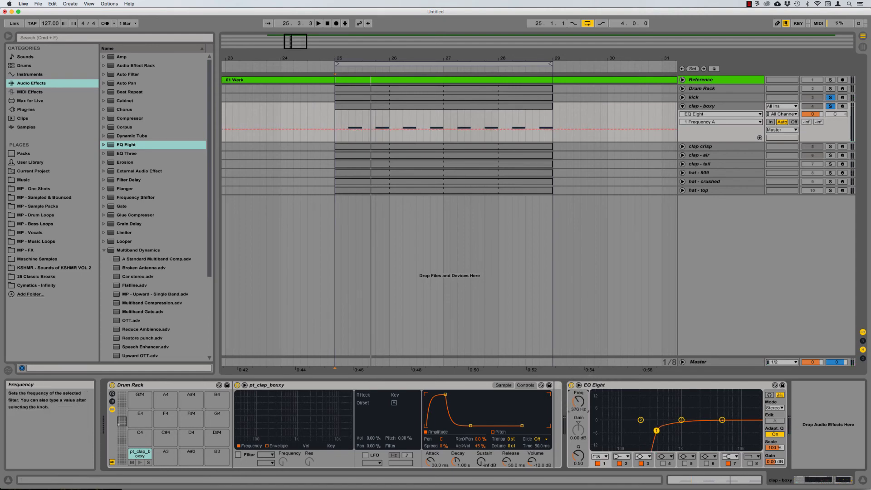
drag(579, 402, 581, 407)
key(space)
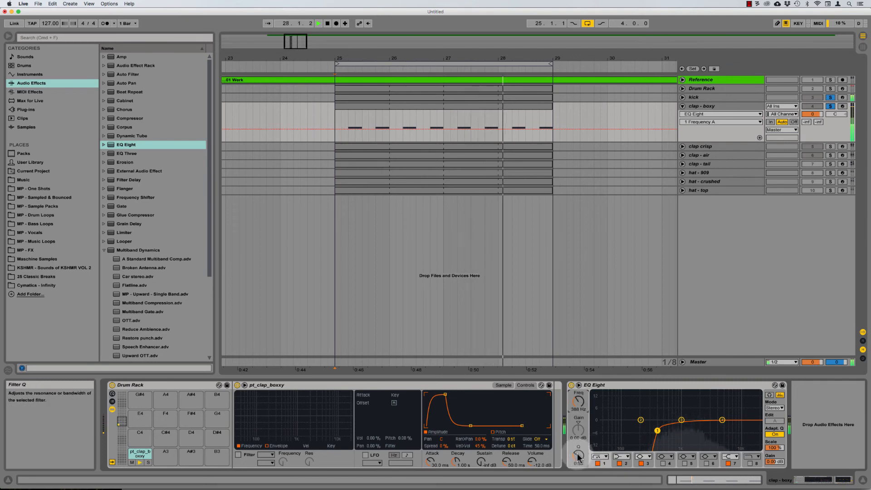
key(space)
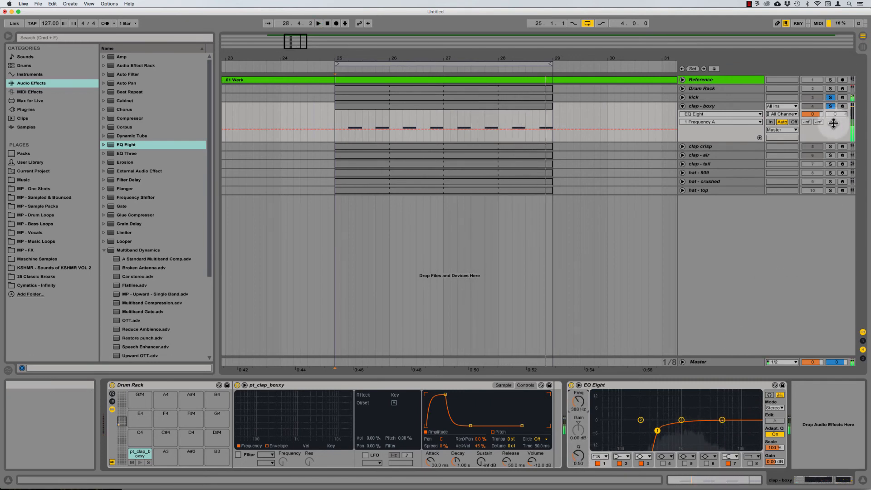
Step: Switch on EQ band 8 as a low-pass and sweep it to about 4.57 kHz
click(831, 146)
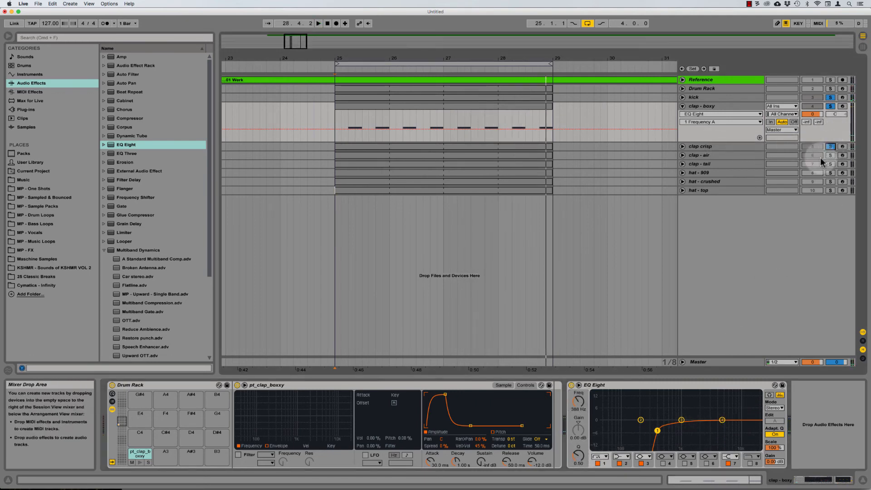
click(750, 463)
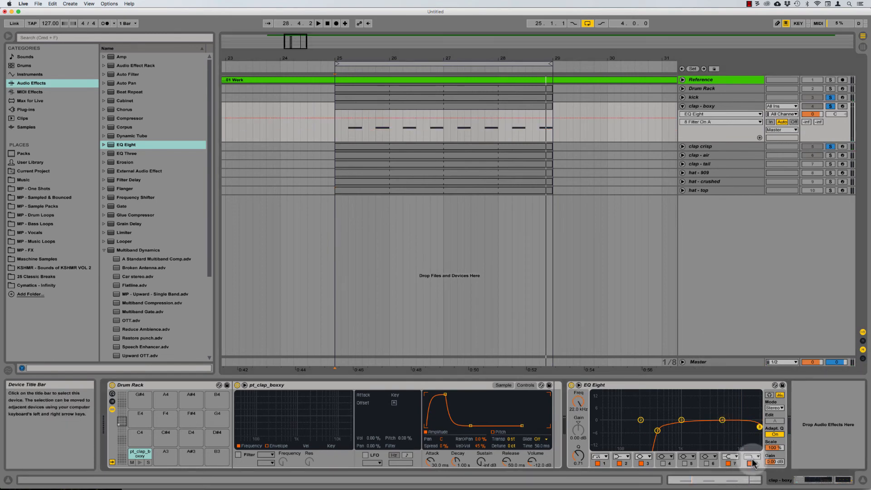
drag(585, 407, 586, 428)
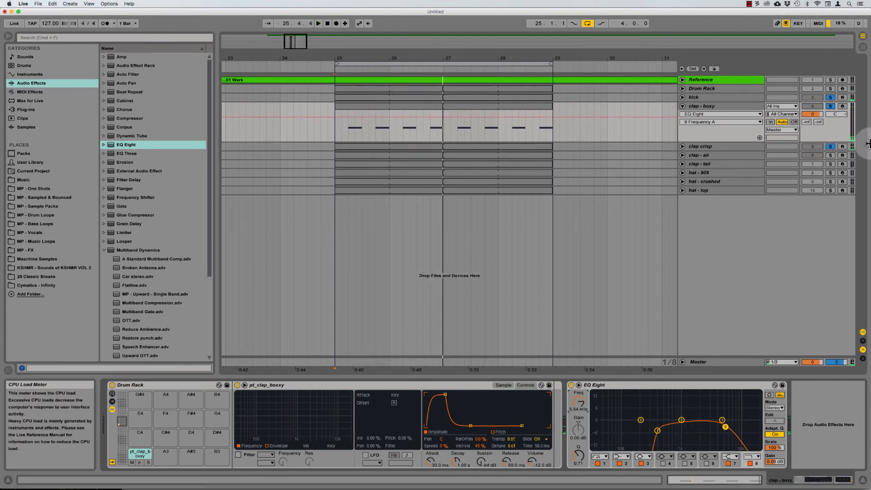
key(space)
click(830, 147)
click(831, 105)
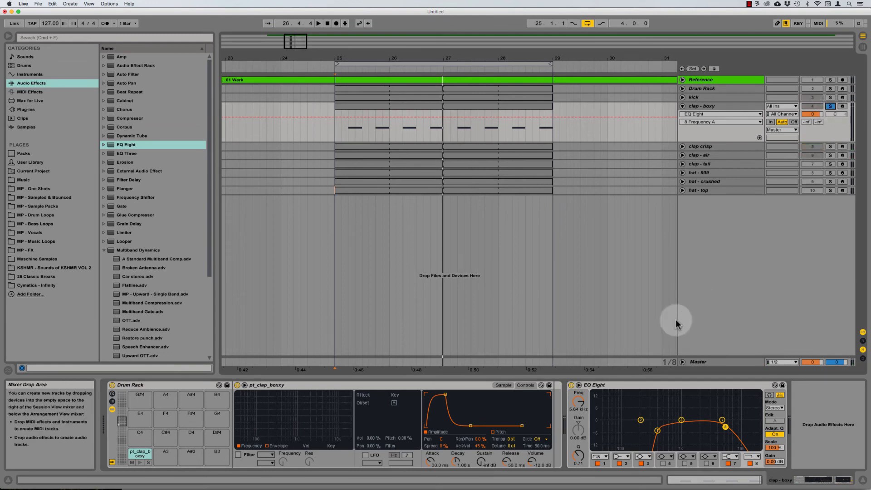
key(space)
drag(577, 401, 577, 382)
key(space)
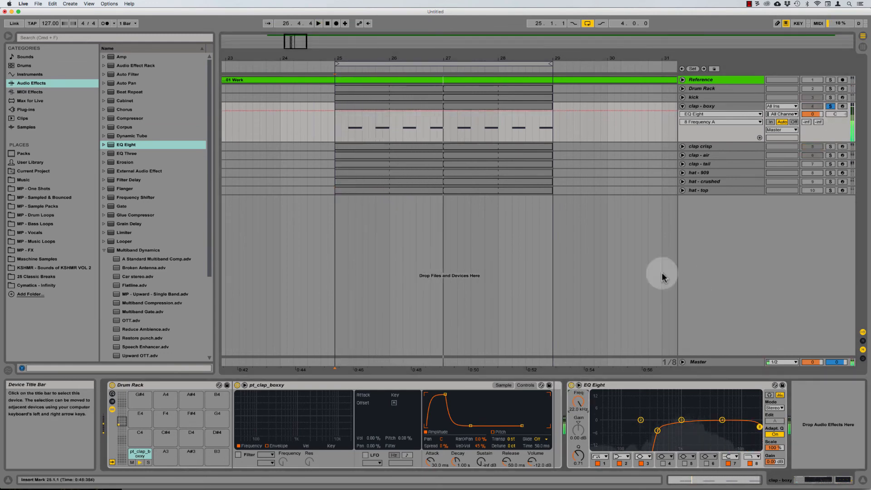
Step: Solo the kick and pull the low-pass cutoff to 5.10 kHz while playing
click(841, 147)
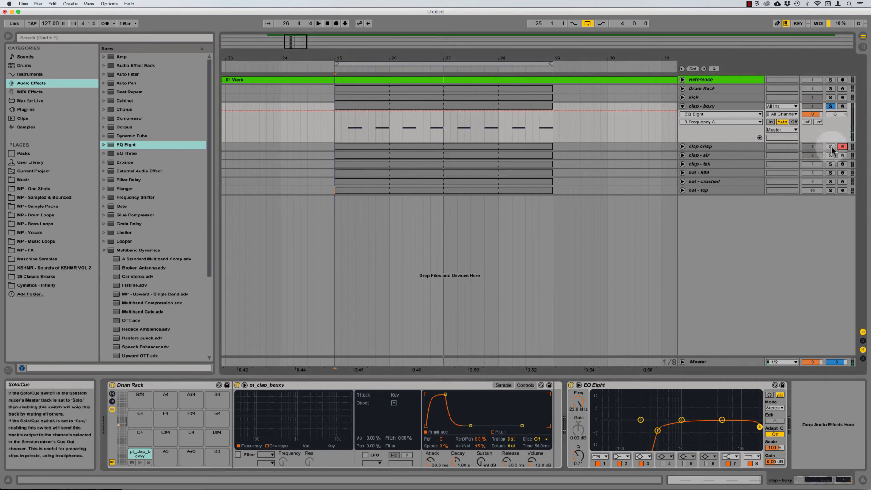
click(841, 146)
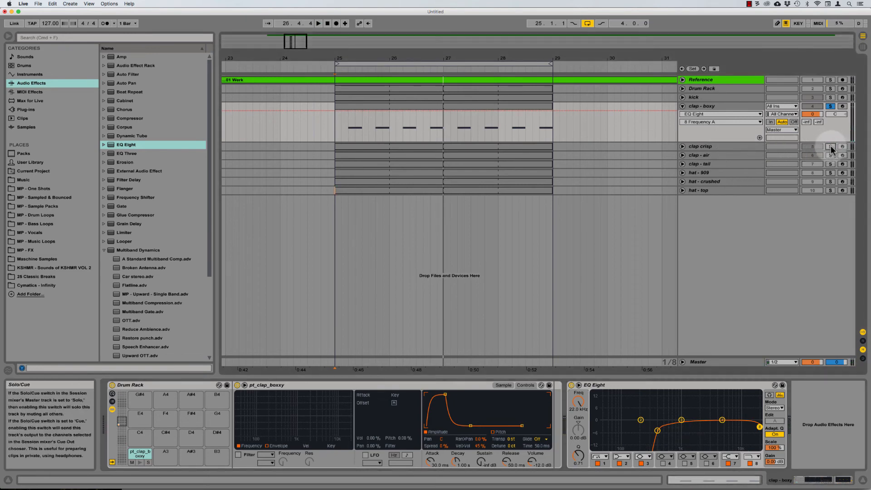
click(831, 97)
key(space)
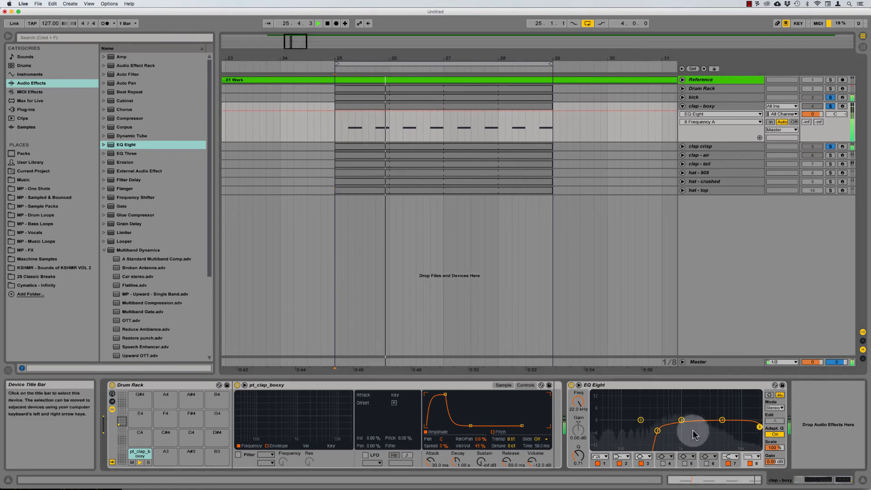
drag(577, 402, 576, 426)
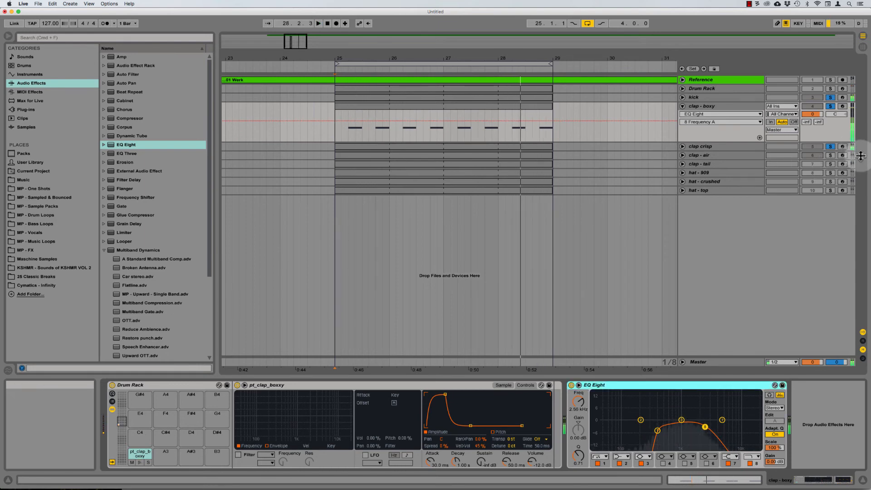
Step: Show clap - air's device chain, then clap - boxy's
click(701, 155)
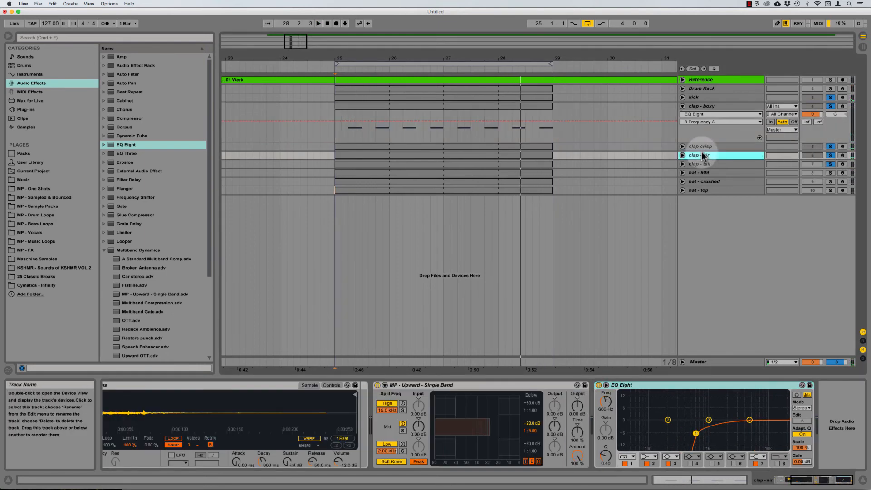
click(698, 106)
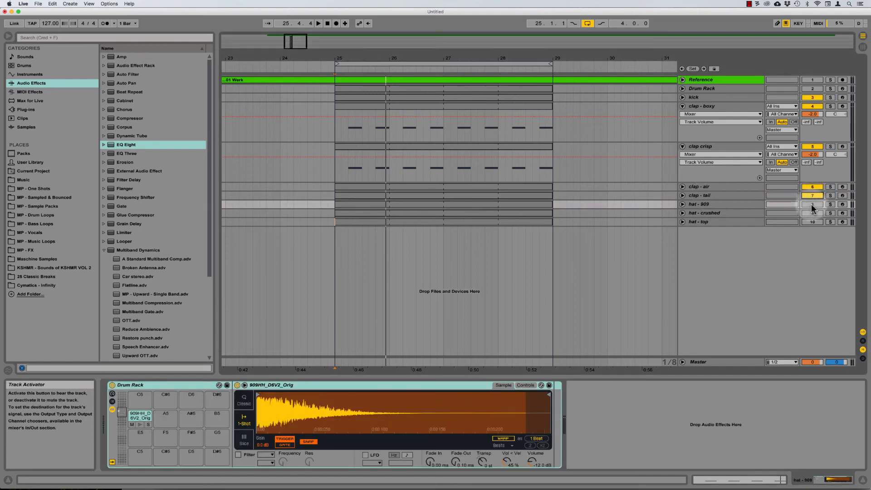
Step: Audition the hat tracks by unmuting hat - 909, hat - crushed and hat - top, then stop
click(812, 206)
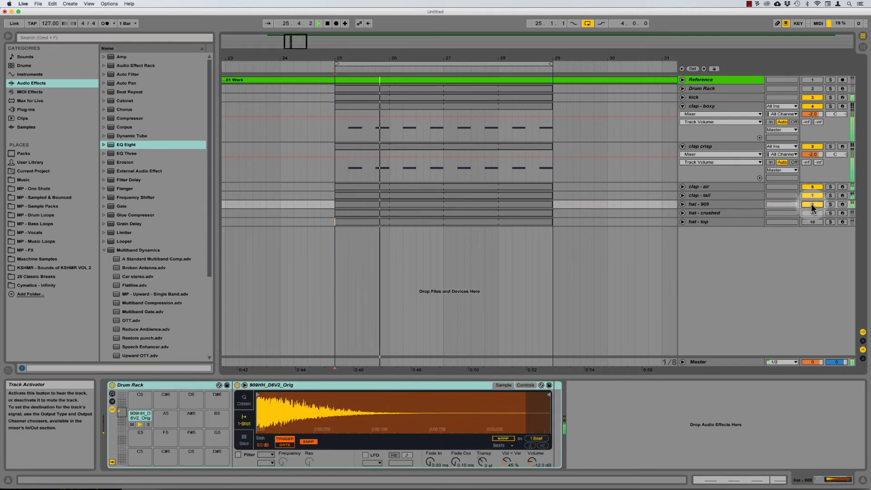
click(813, 212)
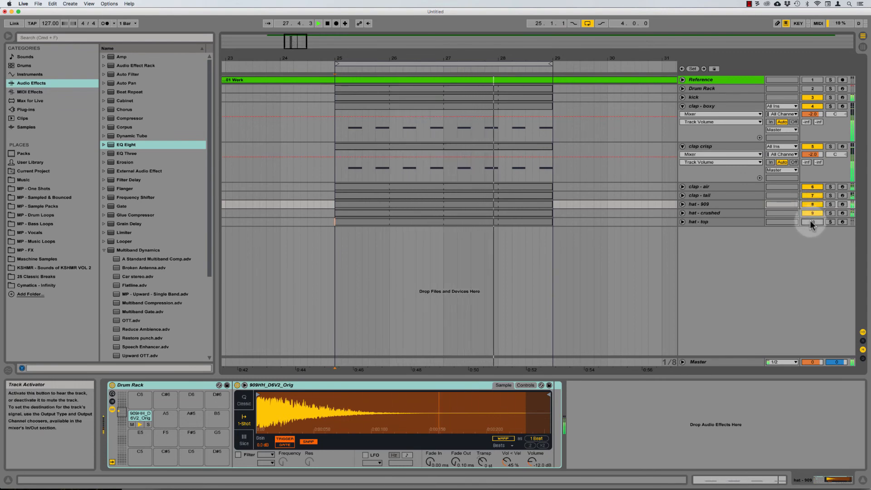
click(811, 221)
click(812, 213)
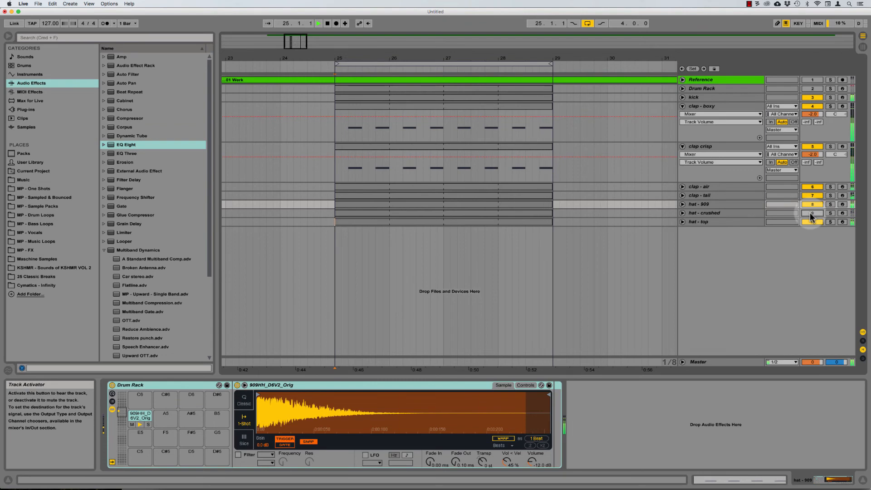
key(space)
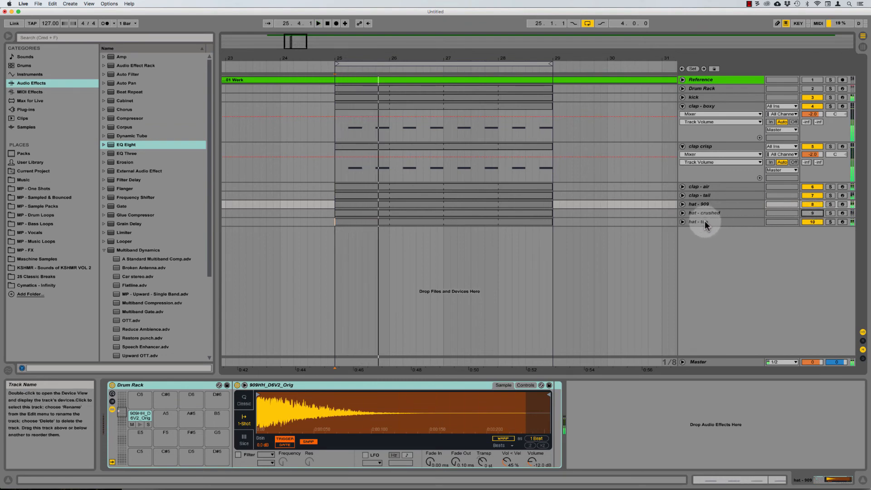
Step: Move hat - top above hat - crushed, mute hat - top, and play hat - 909 alone
click(704, 220)
mouse_move(720, 207)
mouse_down()
mouse_move(745, 200)
mouse_move(722, 209)
mouse_up()
click(712, 222)
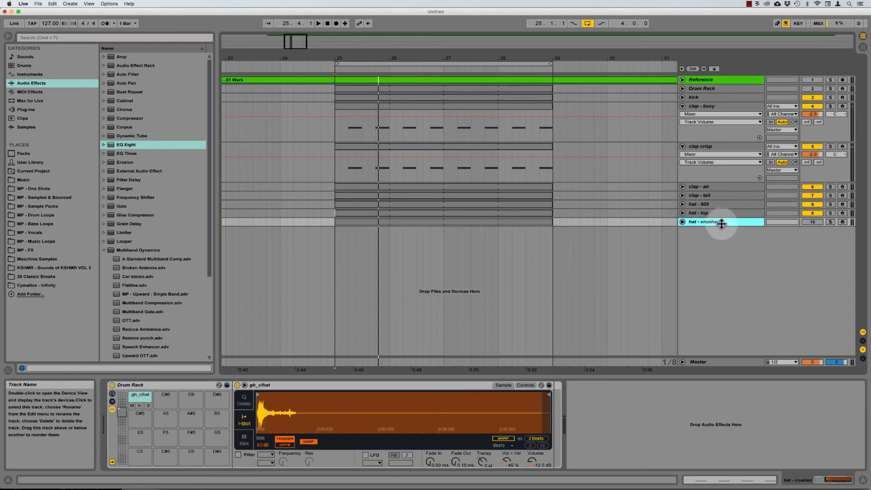
click(712, 205)
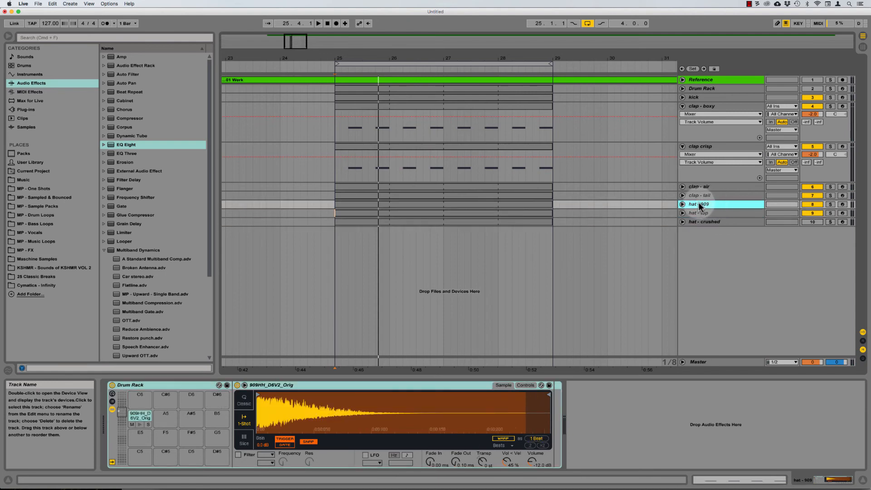
click(813, 213)
key(space)
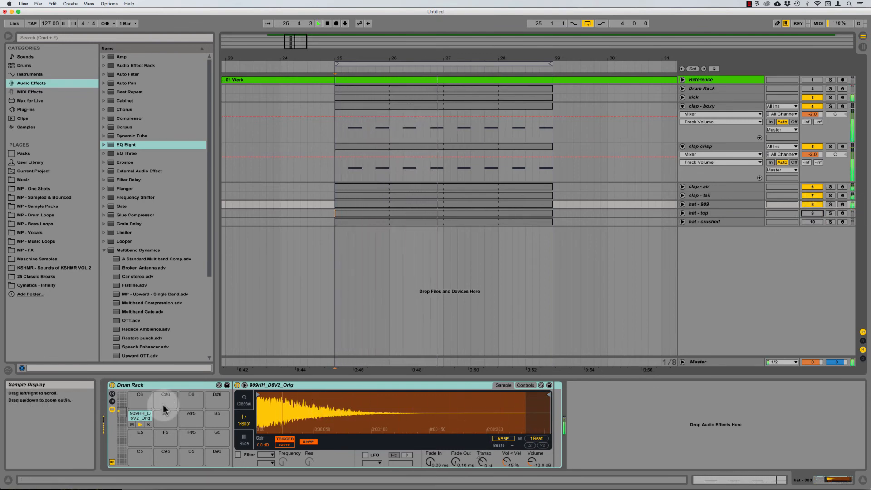
Step: Set hat - 909's Simpler to Classic, reset release to 50.0 ms and lengthen decay to about 574 ms
click(248, 404)
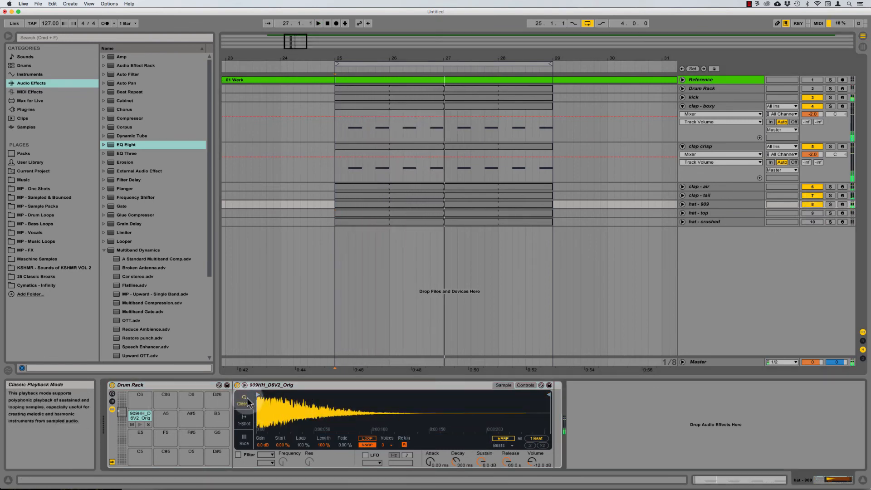
double_click(508, 461)
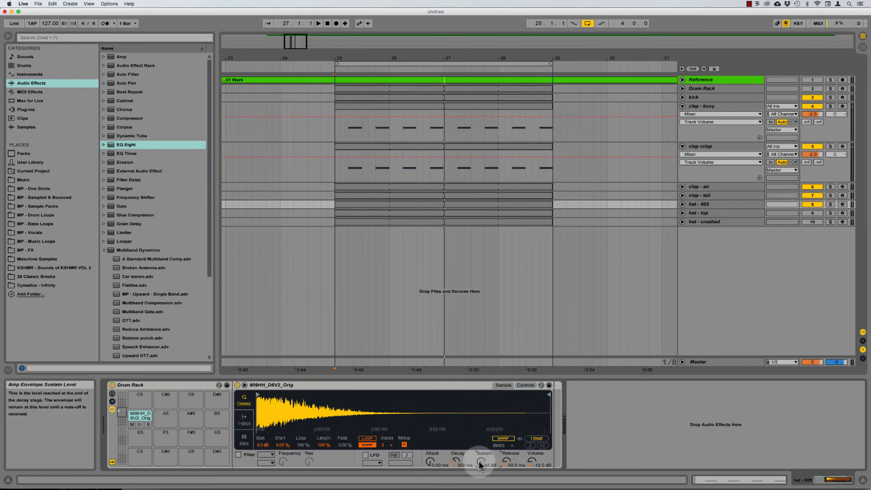
drag(460, 469, 460, 460)
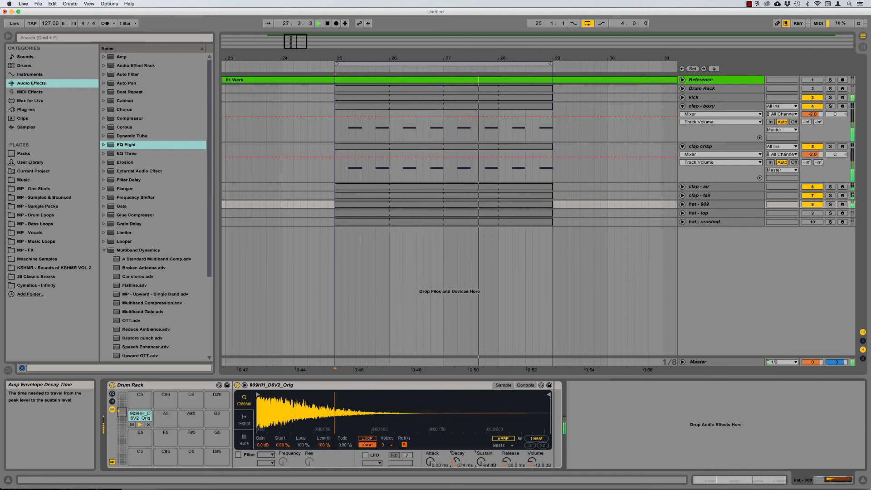
click(710, 211)
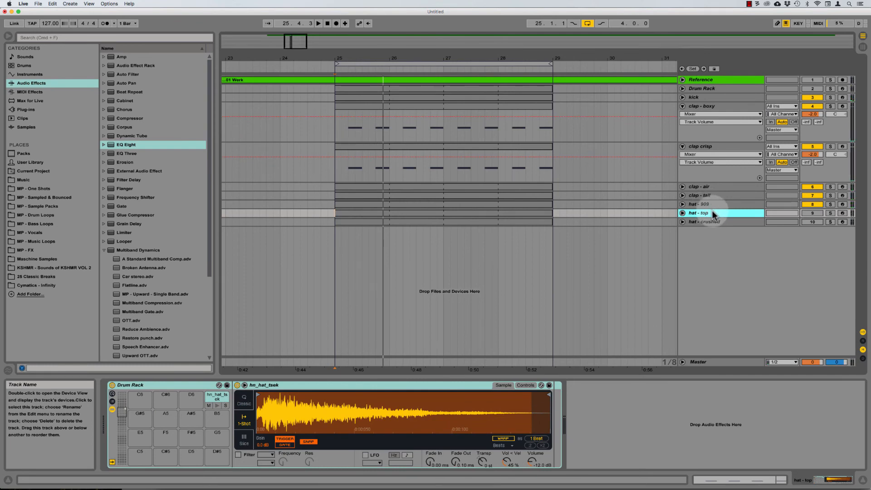
Step: Unmute hat - top and compare its sample settings against the hat - 909 sample
key(space)
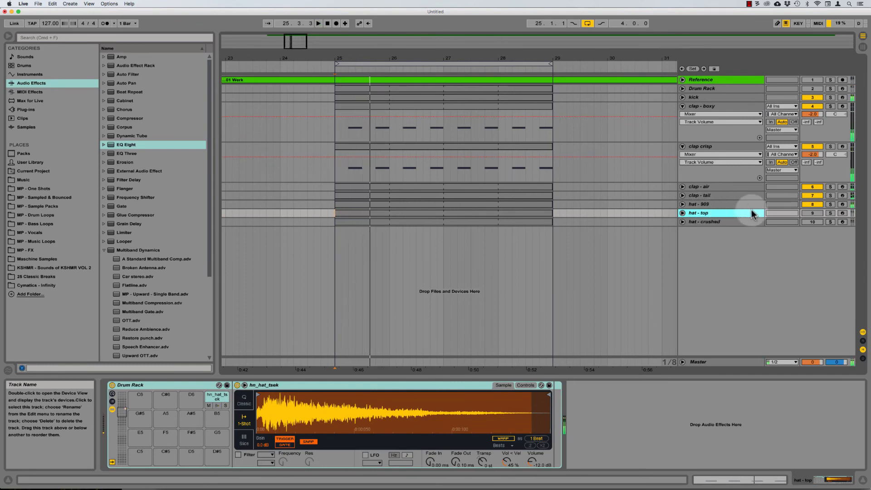
click(812, 215)
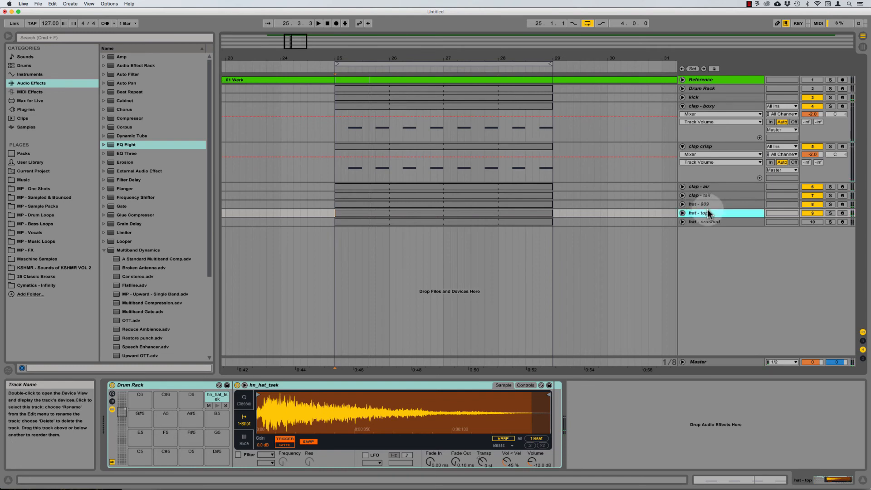
click(699, 204)
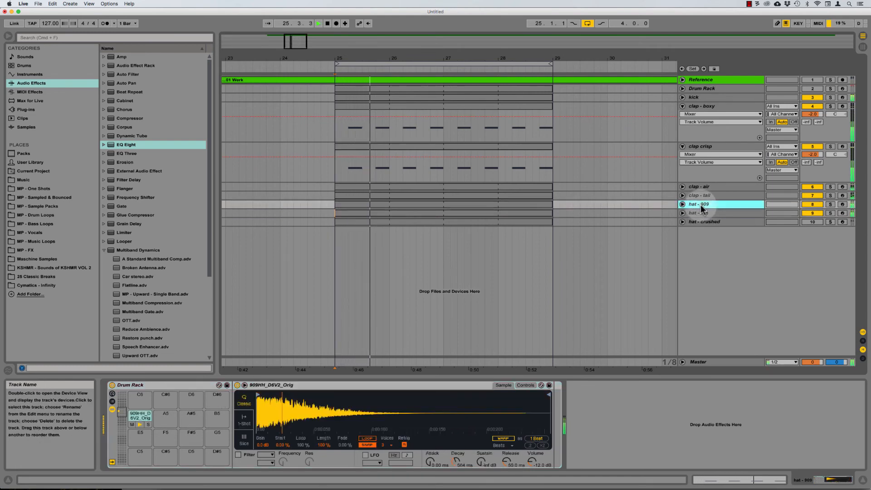
click(700, 214)
key(space)
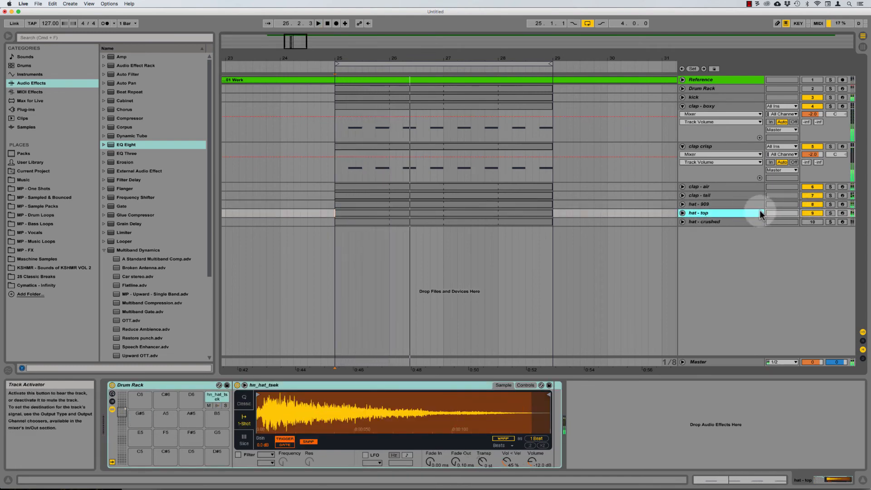
click(710, 203)
click(706, 213)
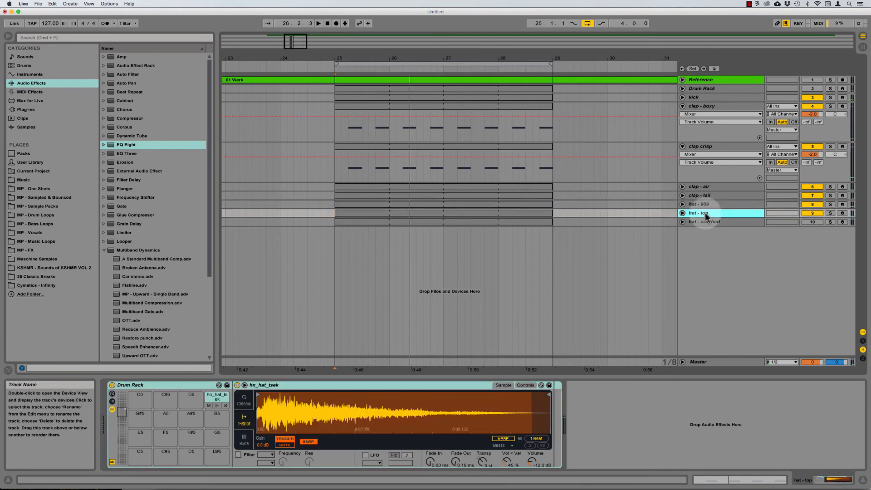
click(705, 204)
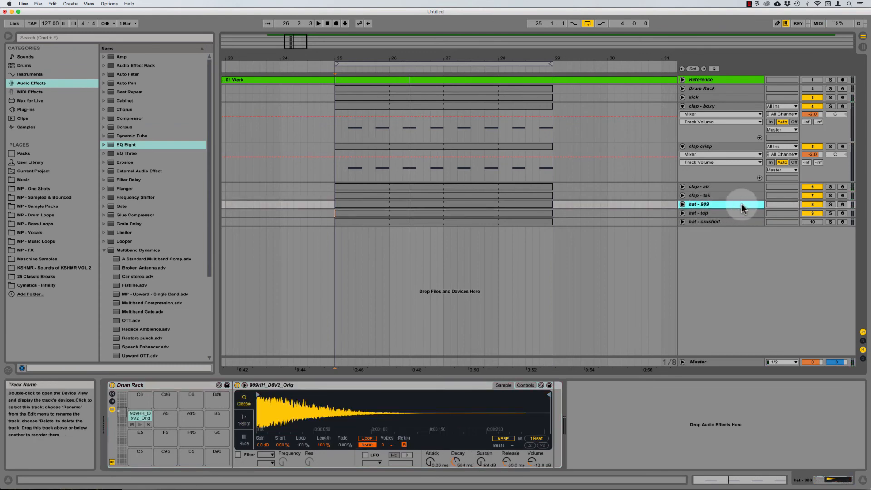
click(707, 213)
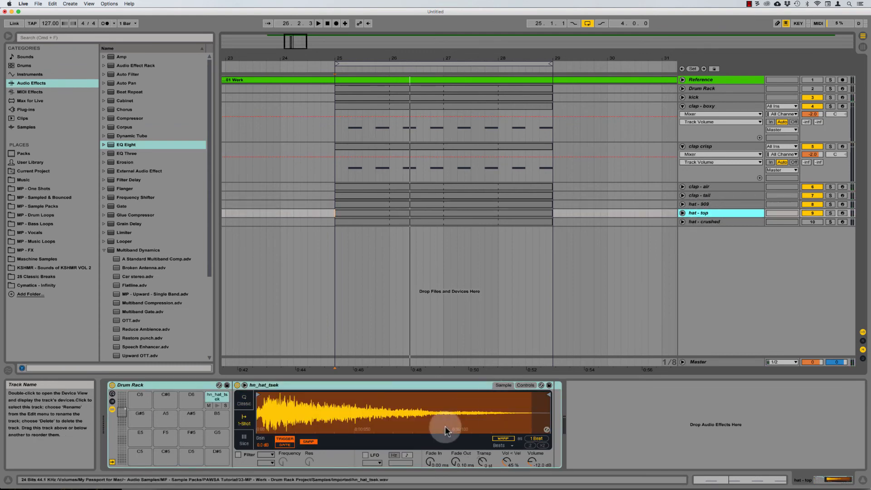
Step: Switch hat - top to Classic playback with a 30 ms attack, A/B-ing it against hat - 909
click(245, 401)
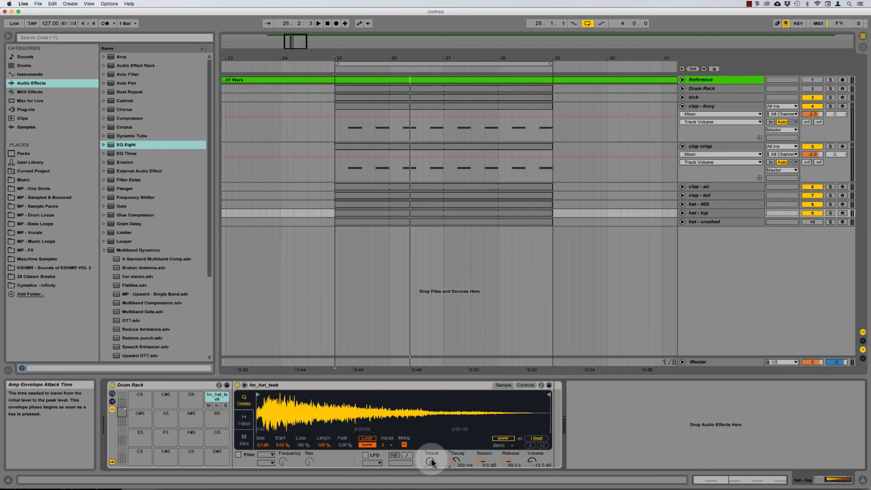
key(space)
drag(432, 463, 439, 428)
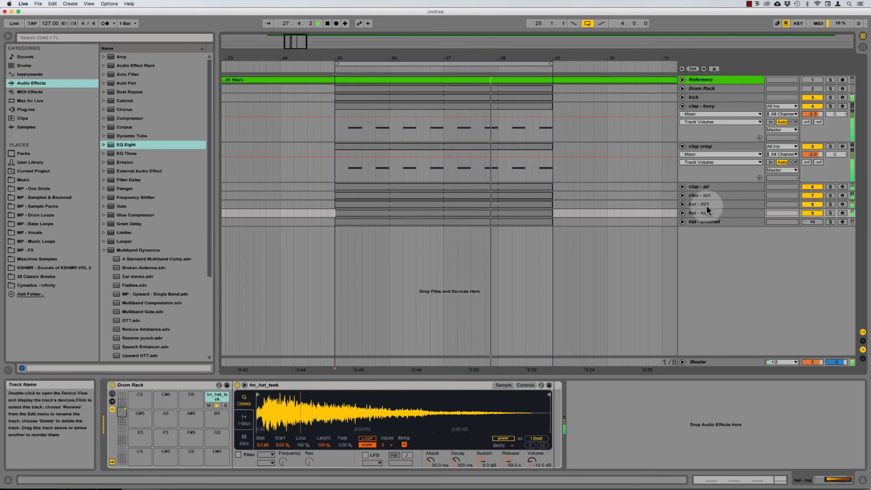
click(683, 206)
click(709, 203)
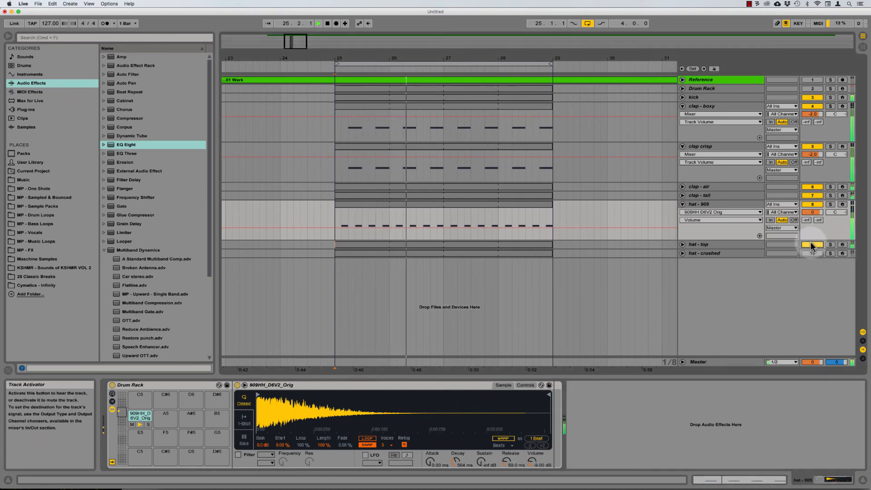
click(813, 203)
click(813, 204)
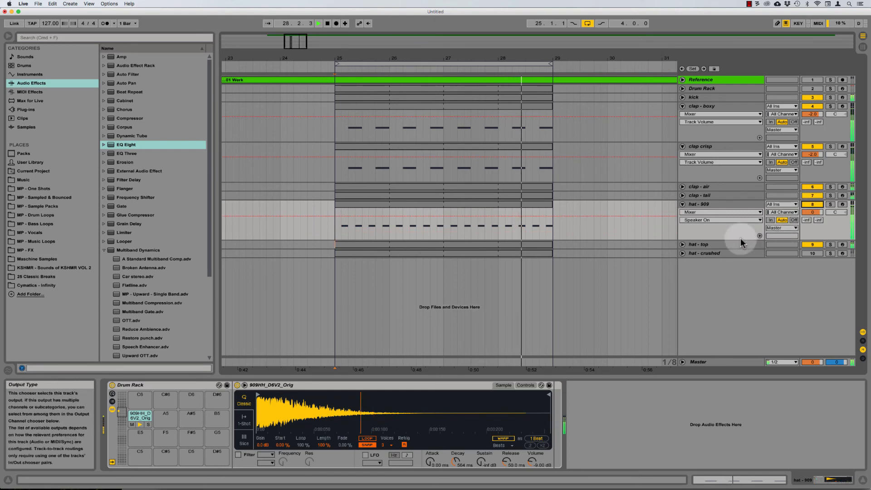
click(720, 243)
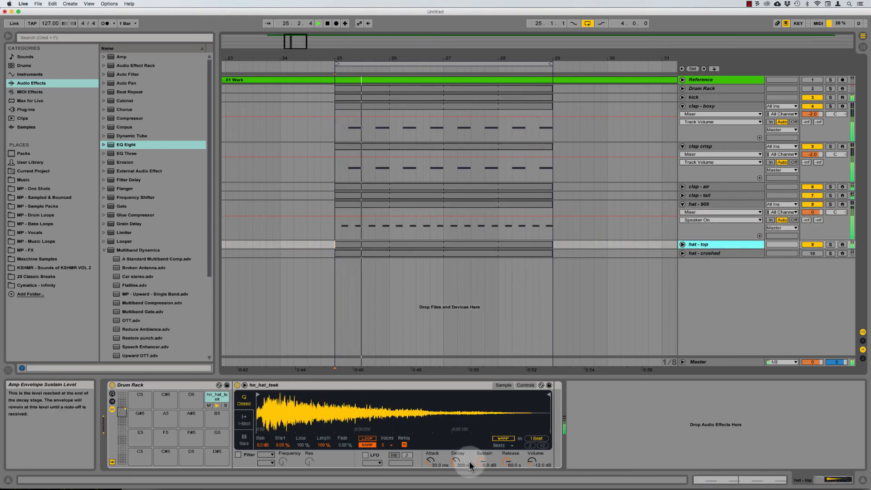
Step: Reset hat - top release to 50 ms, set decay to 2.00 s, and raise sustain to about -23 dB
key(space)
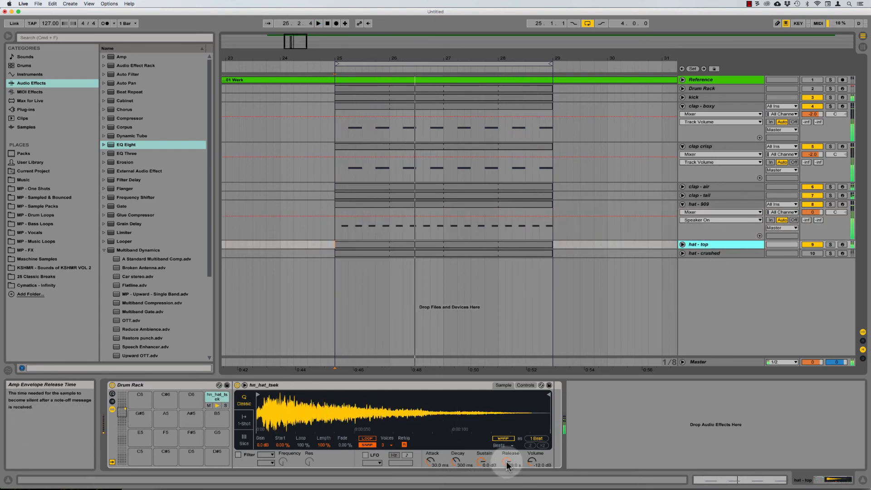
click(507, 462)
key(Delete)
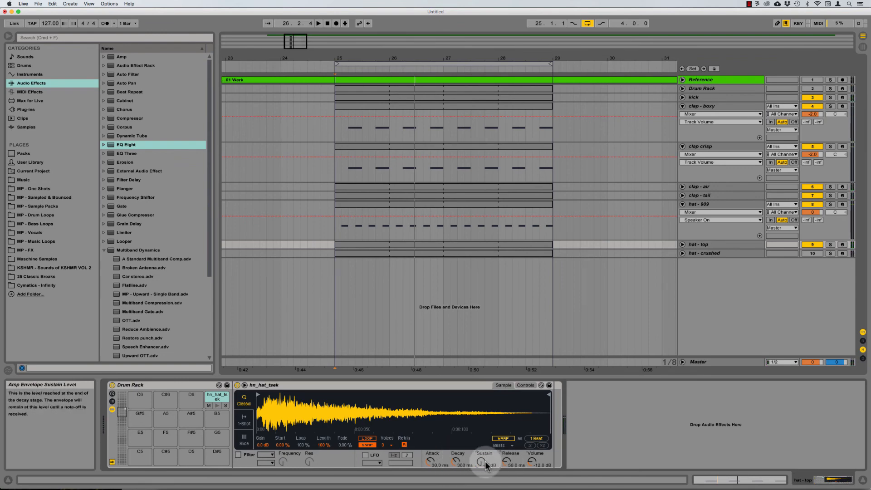
key(space)
drag(455, 462, 455, 457)
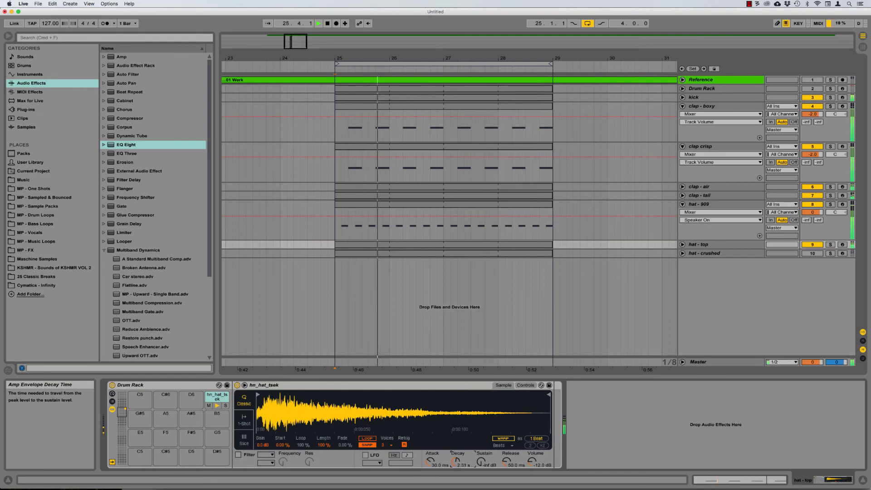
key(space)
key(space)
drag(456, 460, 456, 462)
key(space)
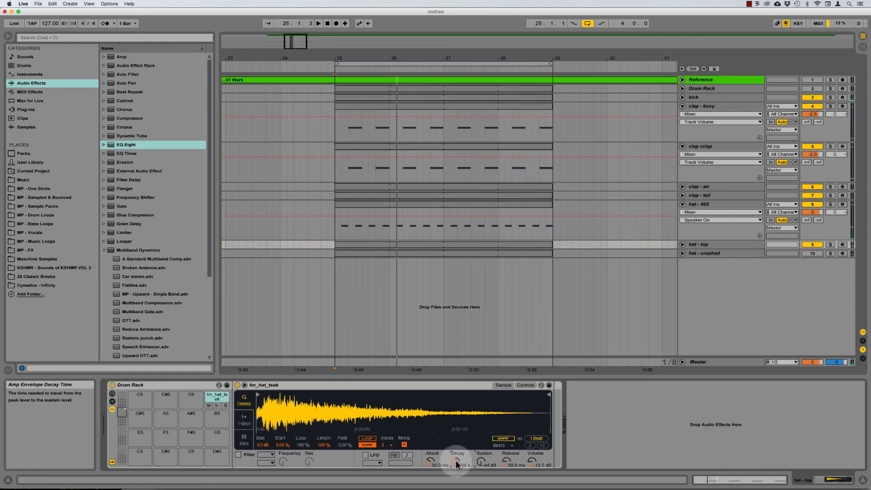
key(space)
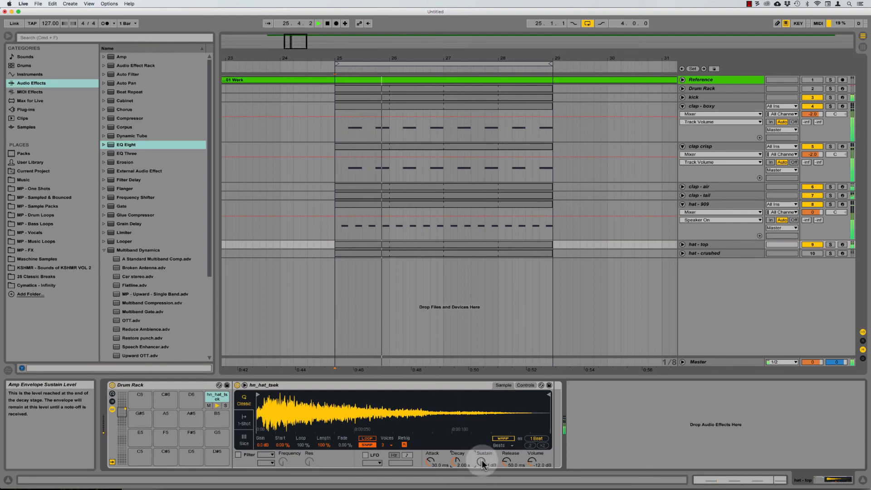
click(481, 459)
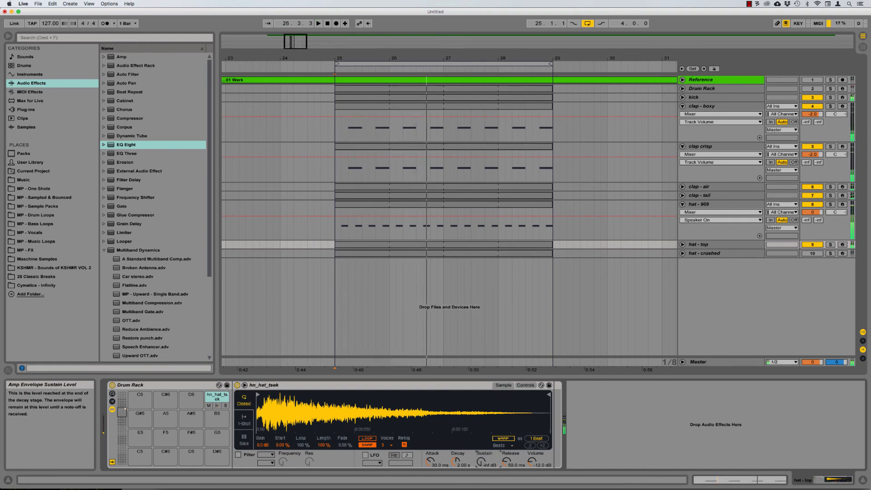
Step: Set the hat - top amplitude envelope sustain to -6.0 dB while auditioning, then solo hat - top
click(526, 385)
click(426, 432)
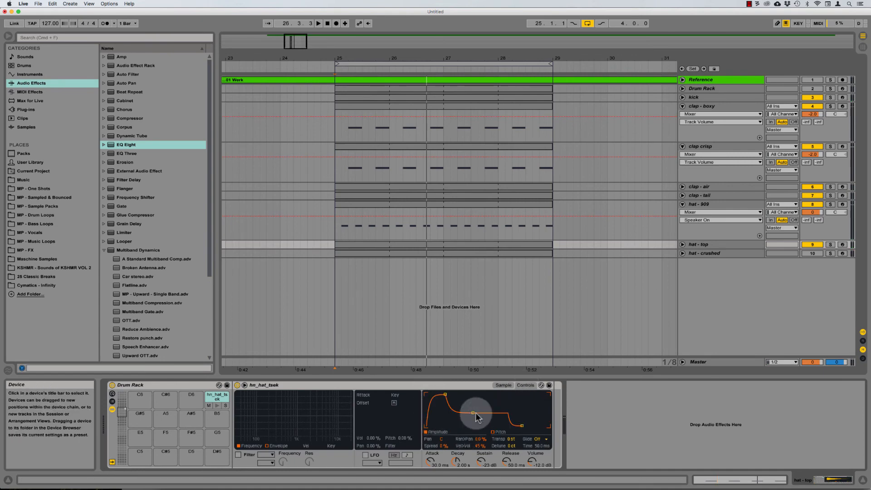
drag(482, 462, 482, 483)
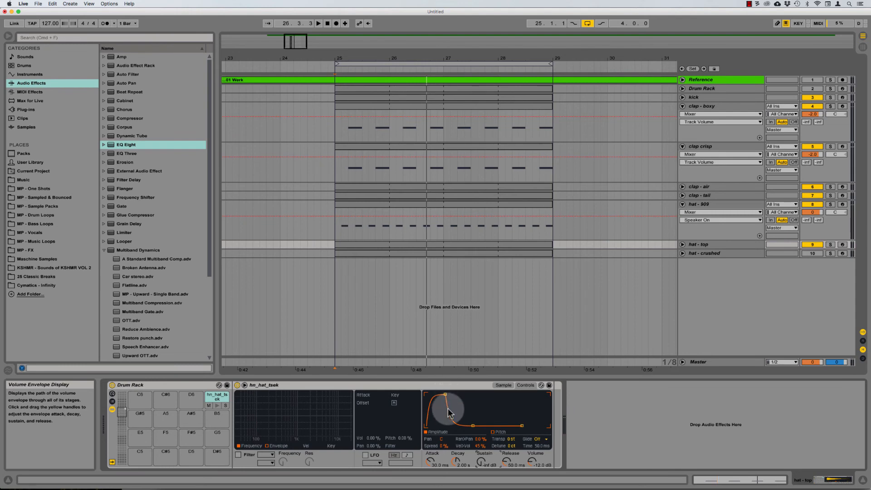
drag(481, 462, 480, 452)
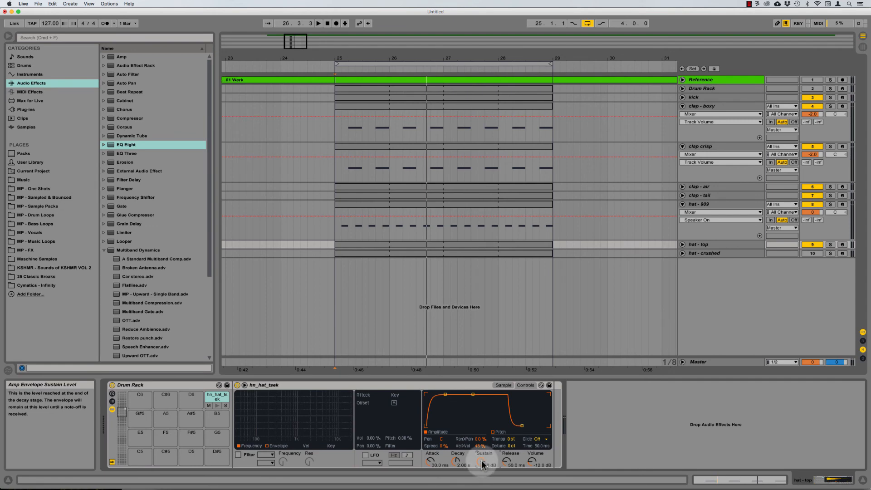
key(space)
drag(481, 462, 482, 468)
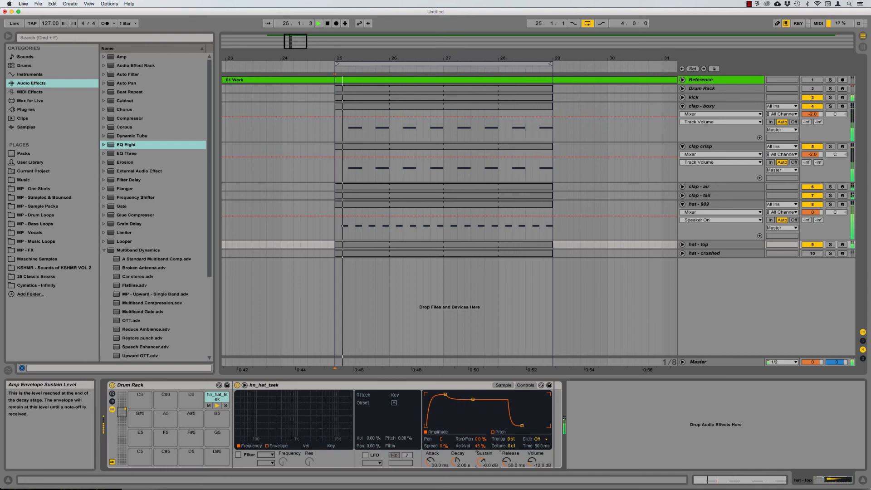
key(s)
key(space)
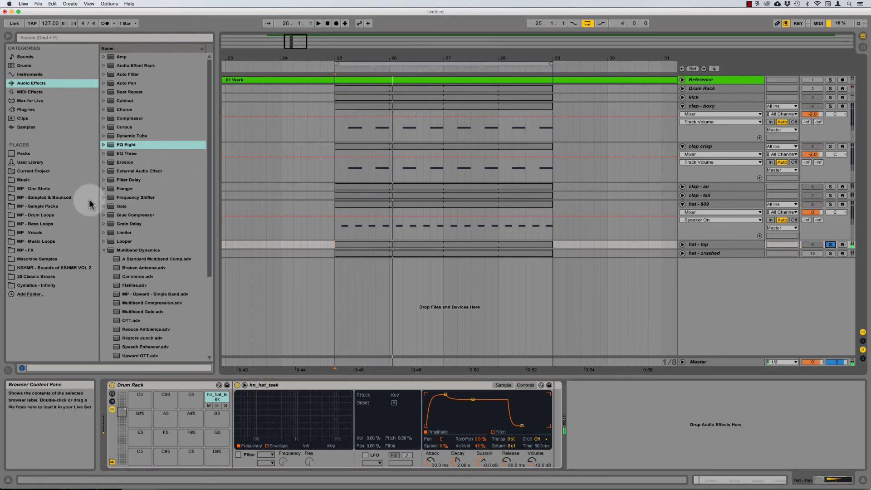
Step: Collapse Multiband Dynamics, solo hat - 909 instead, and zoom into its waveform
click(103, 250)
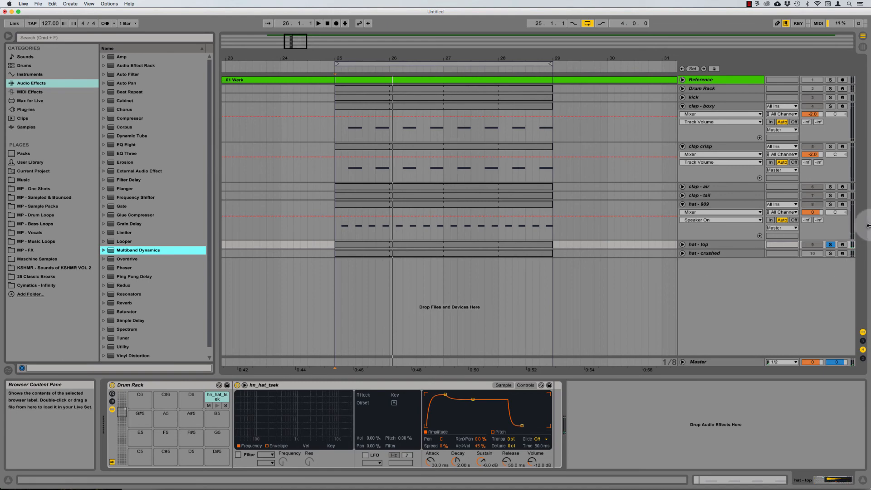
click(706, 204)
click(831, 205)
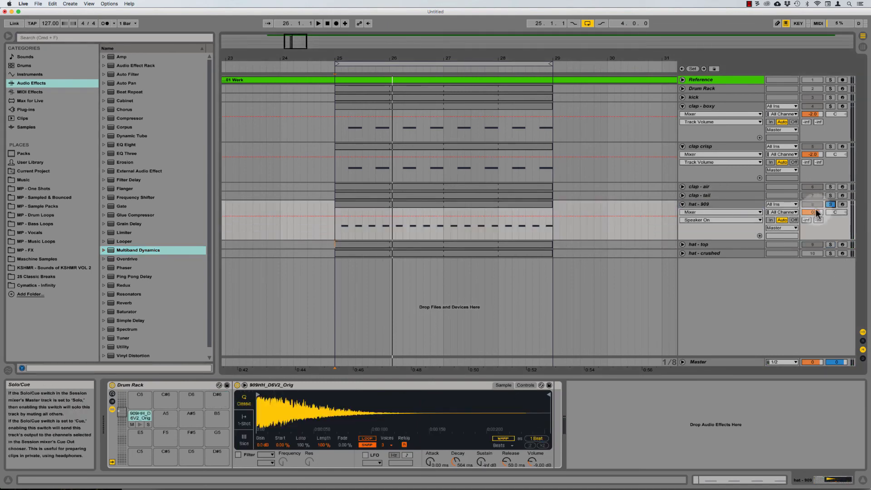
drag(303, 397, 303, 450)
drag(352, 403, 352, 438)
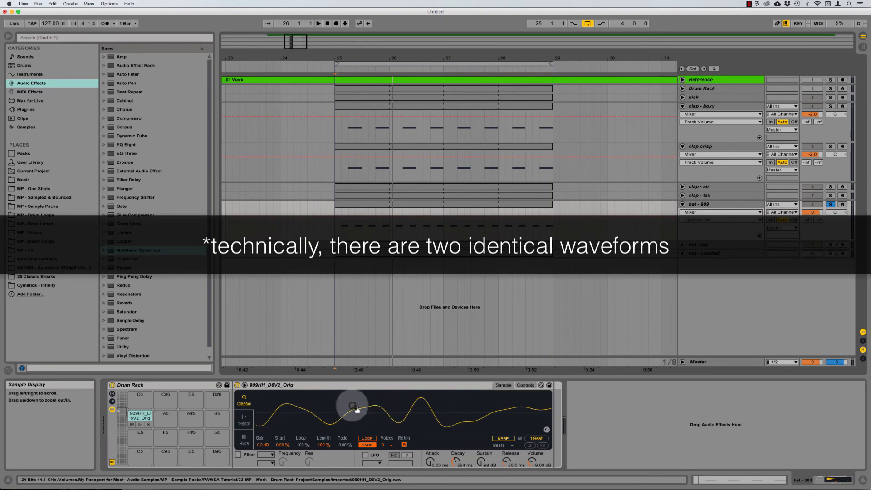
drag(376, 407, 398, 368)
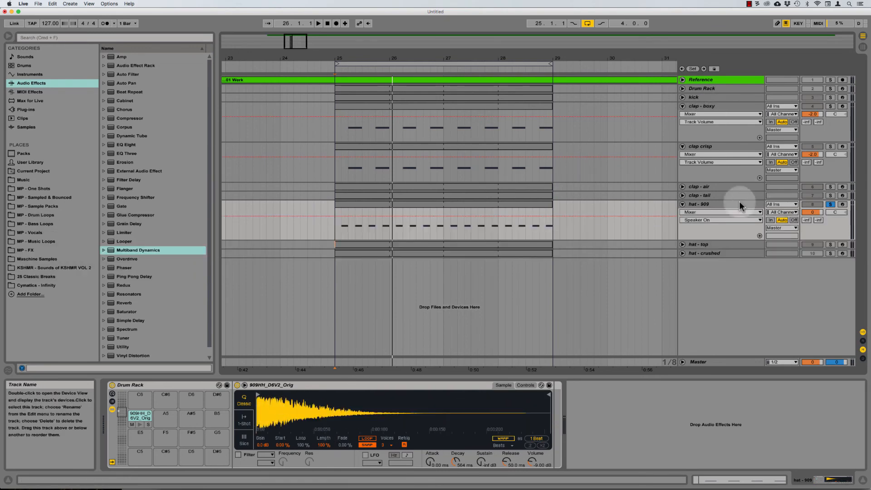
Step: Zoom into the hat - top waveform to show more cycles
click(700, 241)
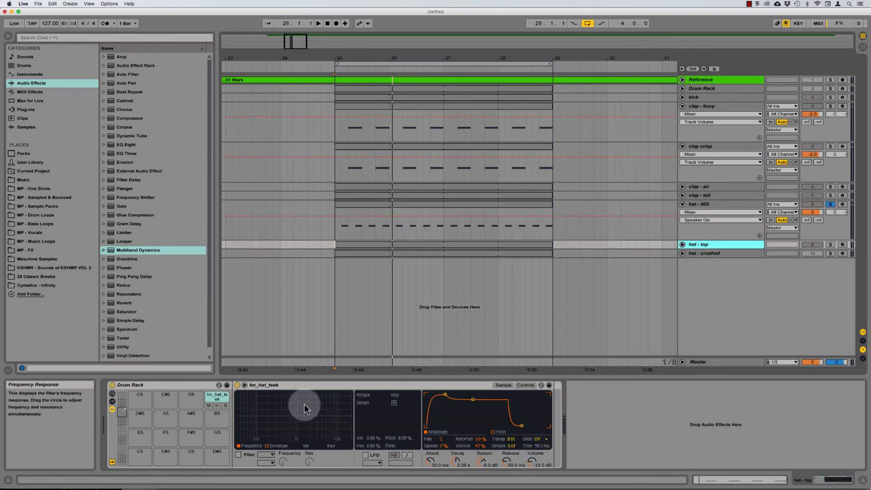
click(504, 385)
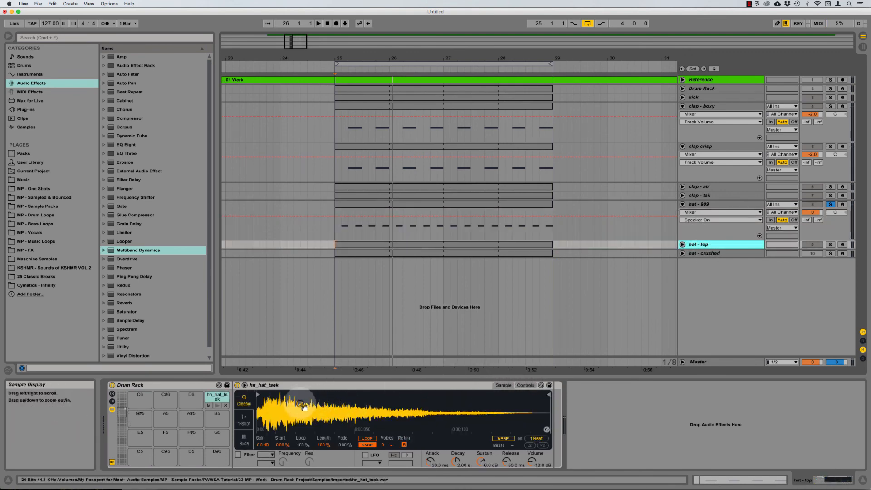
drag(300, 406, 290, 447)
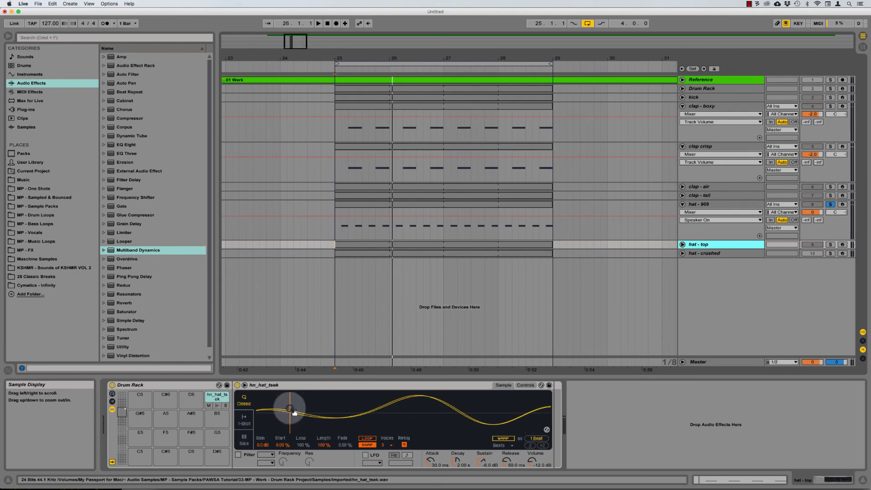
drag(449, 417, 380, 411)
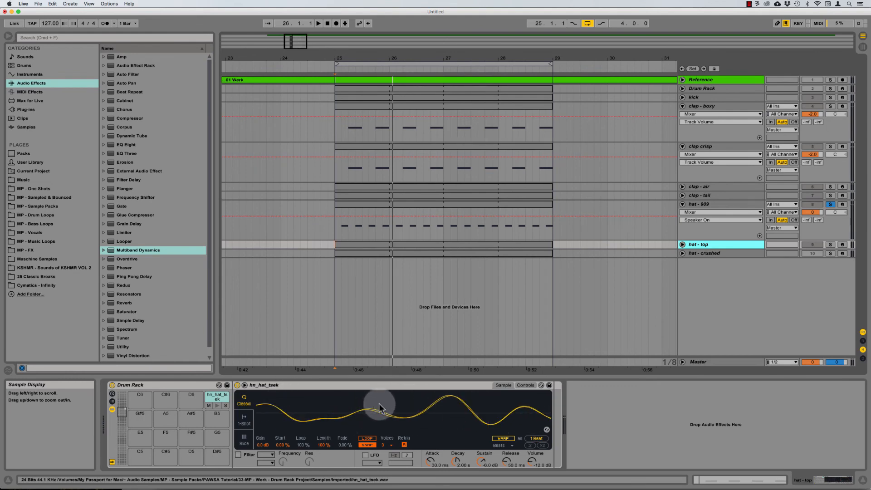
Step: Zoom the hat - 909 waveform to single cycles, then solo hat - top alongside it
click(712, 204)
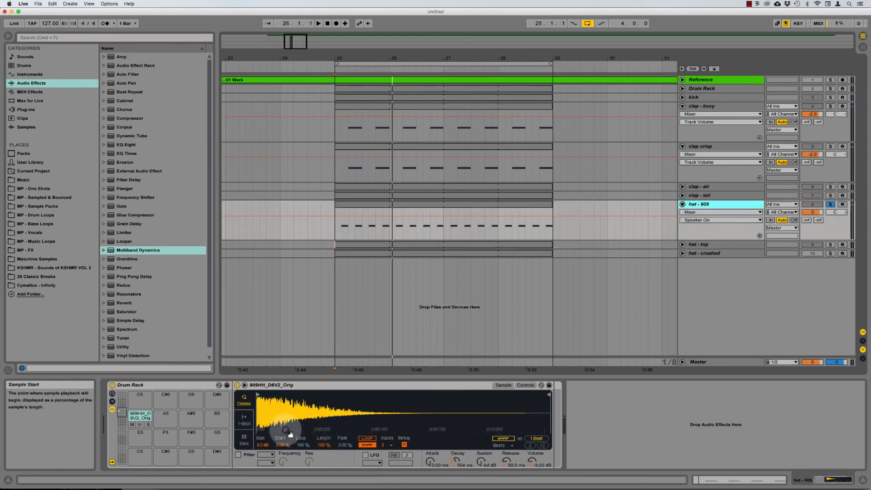
mouse_move(291, 434)
mouse_down()
mouse_move(289, 401)
mouse_move(325, 394)
mouse_up()
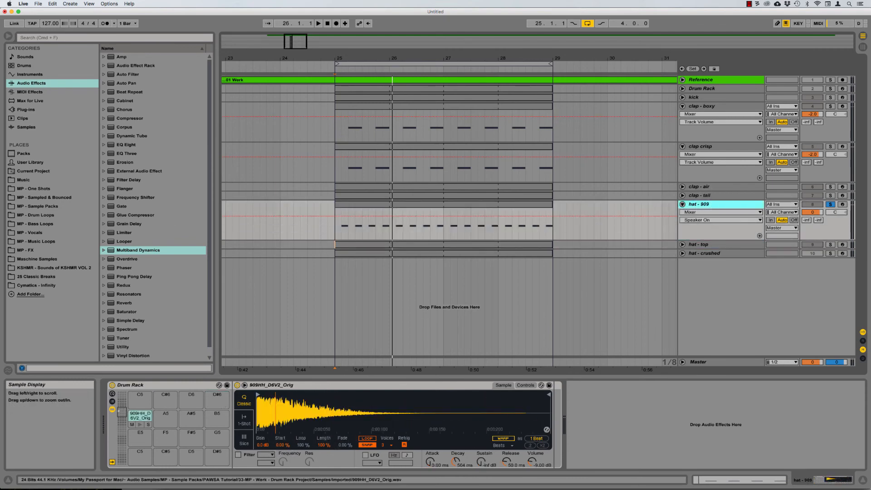
drag(265, 402, 266, 416)
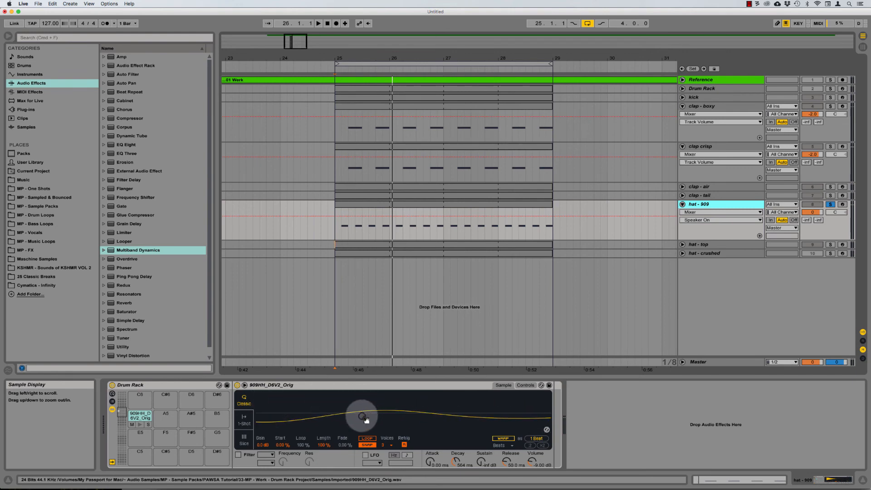
drag(362, 418, 362, 391)
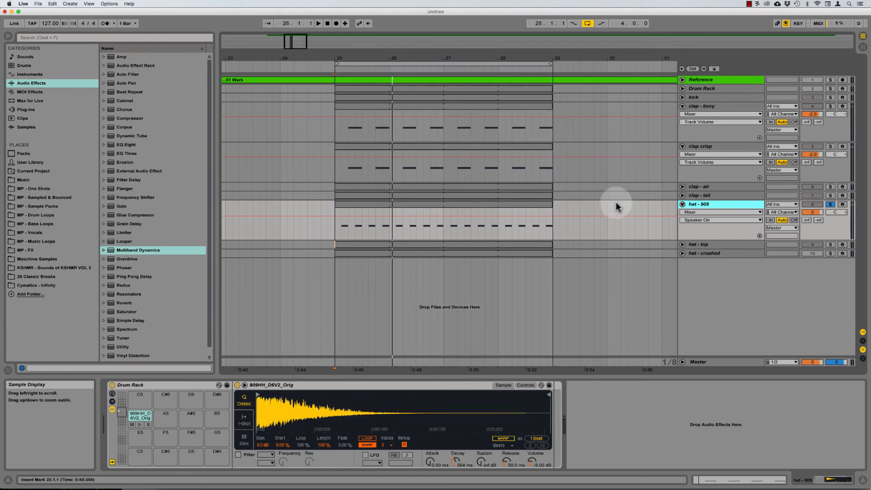
click(703, 246)
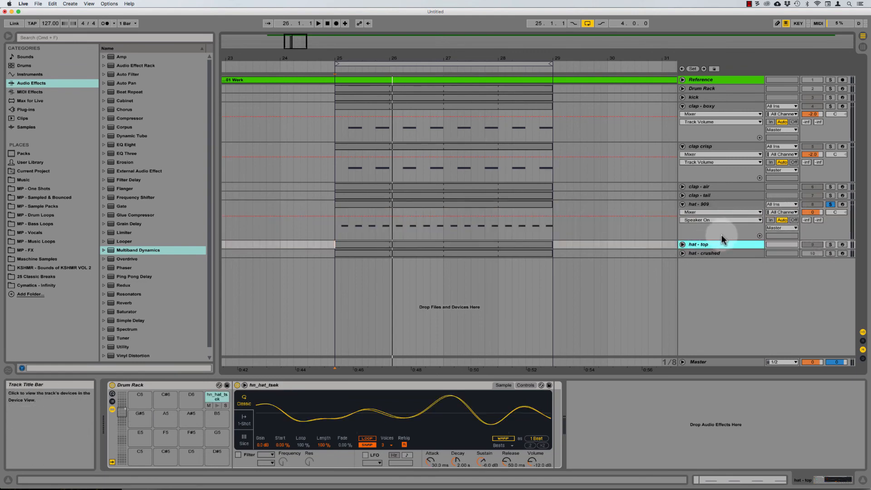
click(830, 245)
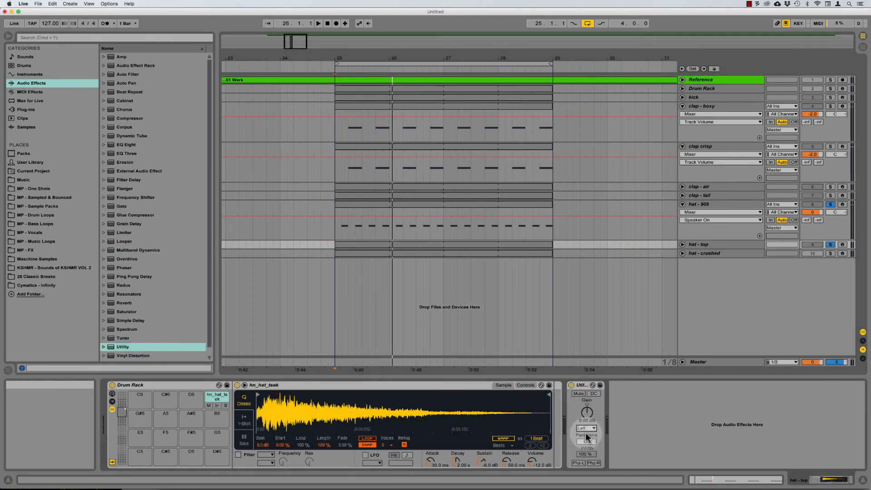
Step: Set the hat - top Utility to the Left channel and add EQ Eight after it
key(space)
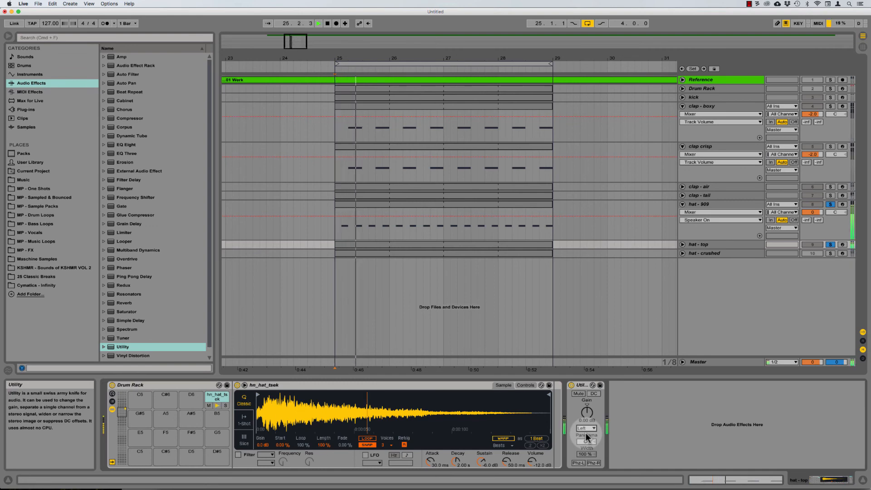
key(Up)
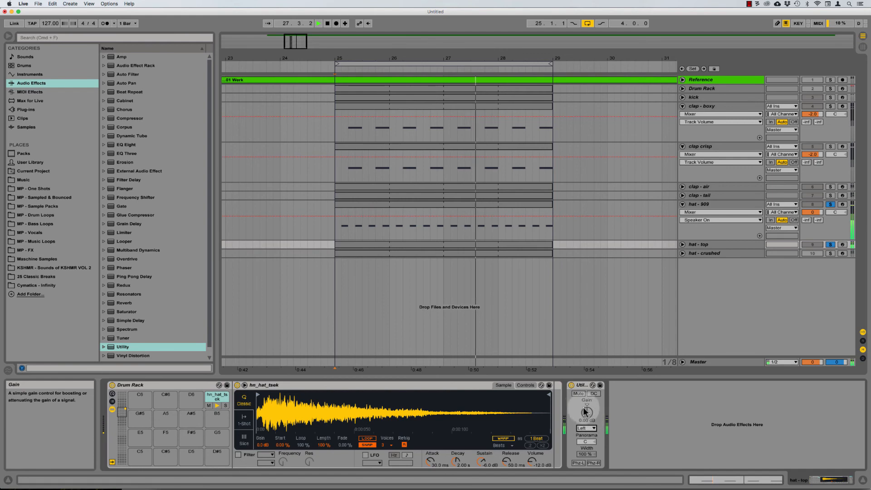
key(space)
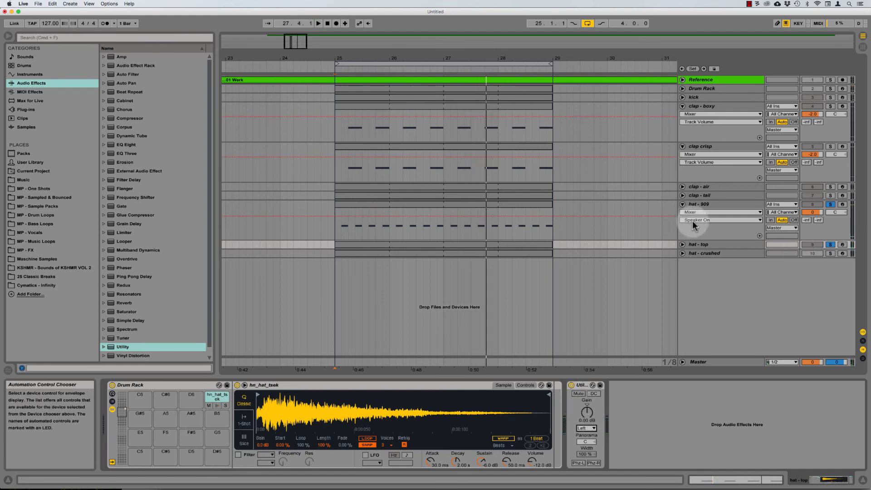
key(space)
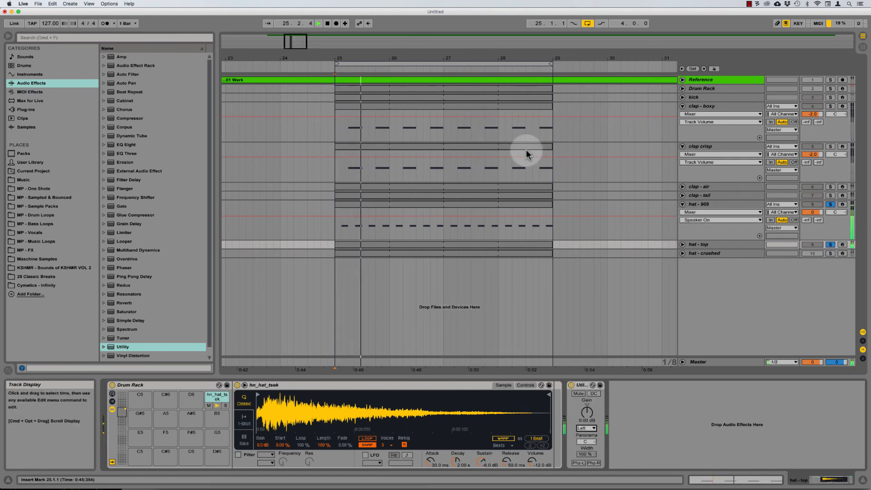
key(space)
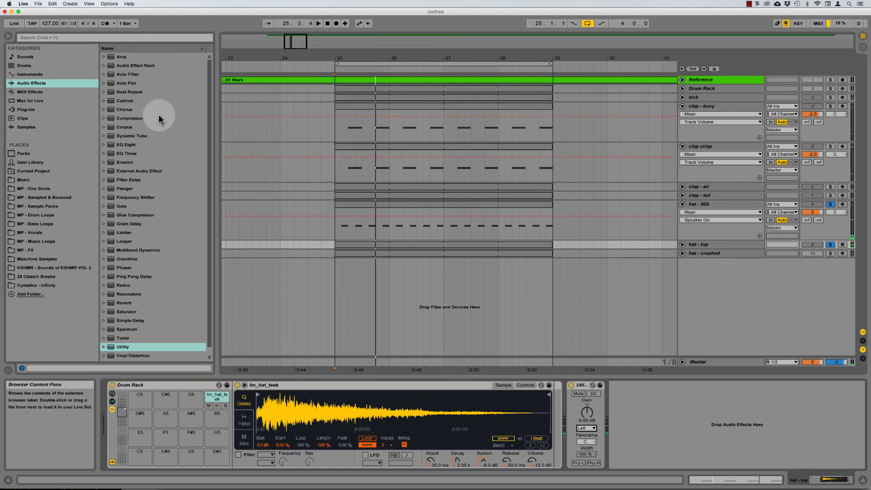
click(127, 144)
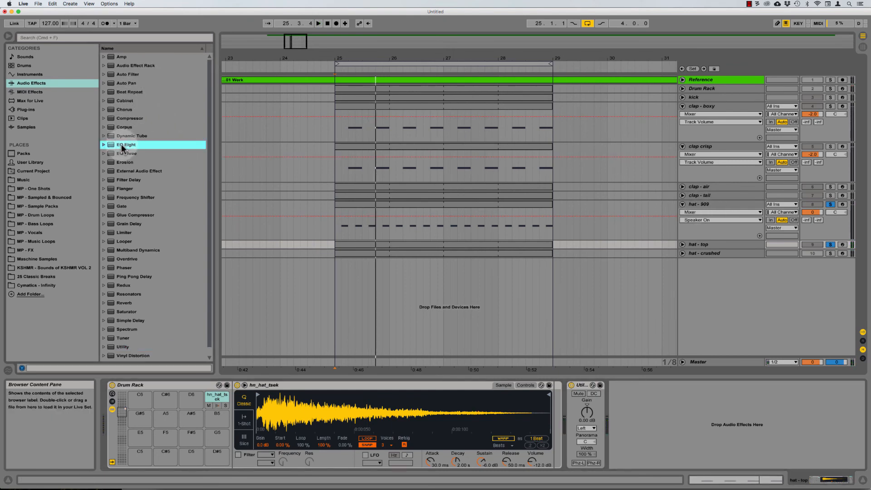
drag(730, 464, 692, 415)
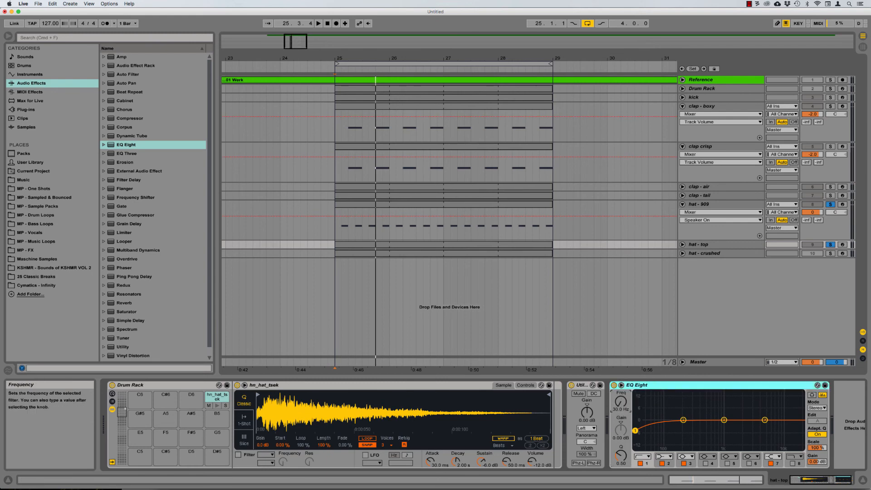
Step: Raise the hat - top EQ Eight low cut to about 368 Hz while playing
drag(624, 398, 625, 370)
key(space)
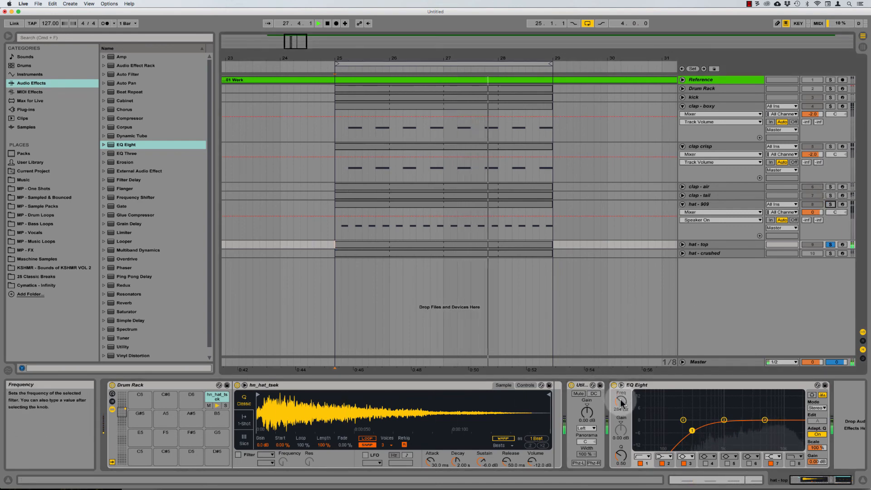
mouse_move(621, 401)
mouse_down()
mouse_move(621, 414)
mouse_move(621, 399)
mouse_up()
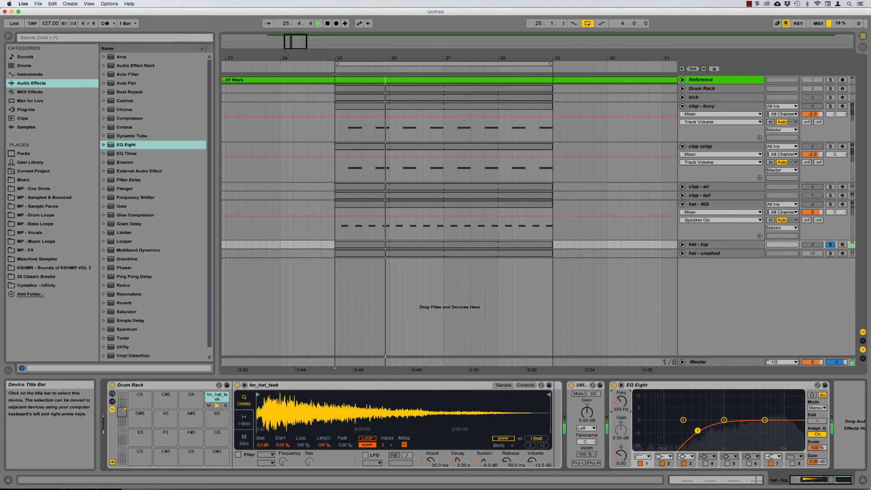
key(space)
Step: Clear all track solos and mute then unmute hat - top to compare
click(831, 205)
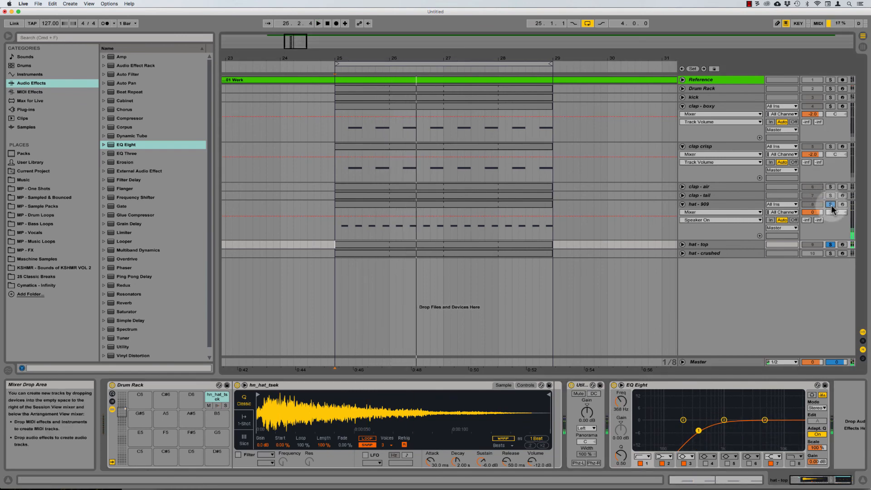
click(831, 205)
key(space)
click(813, 245)
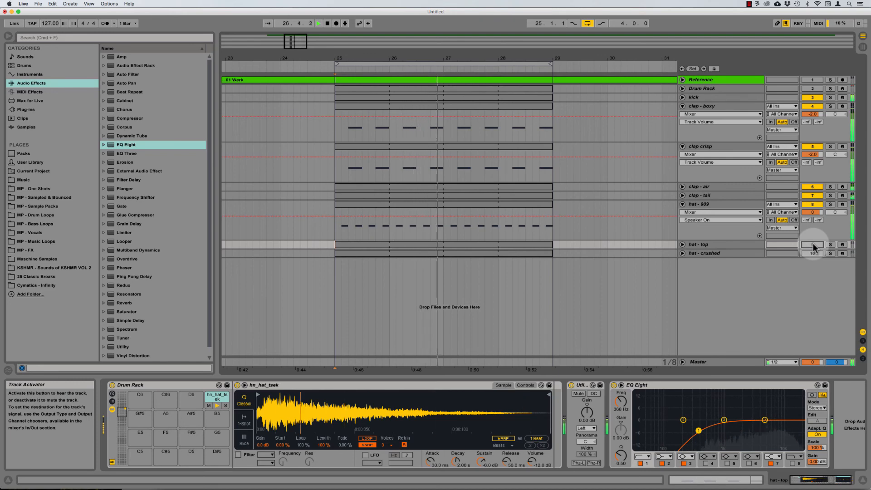
click(813, 244)
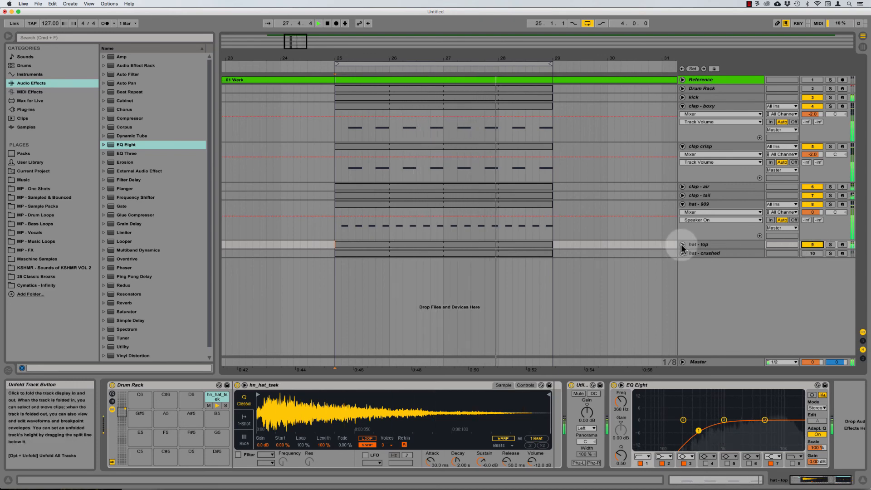
Step: Unfold, unmute and solo hat - crushed, adding hat - top and hat - 909 to the solo
click(682, 245)
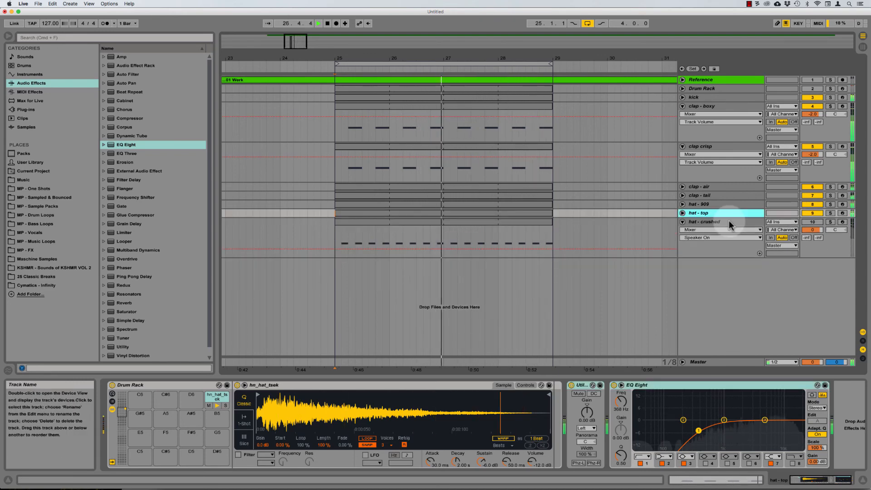
key(space)
click(729, 221)
click(815, 221)
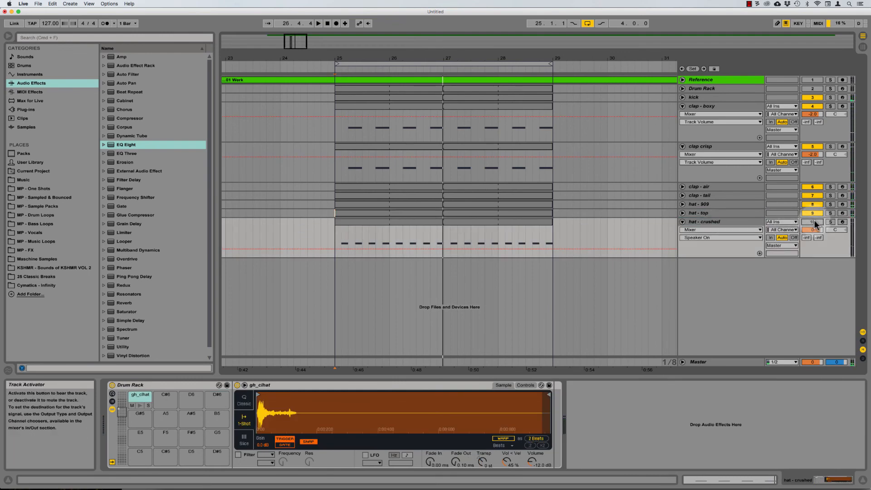
click(831, 222)
key(space)
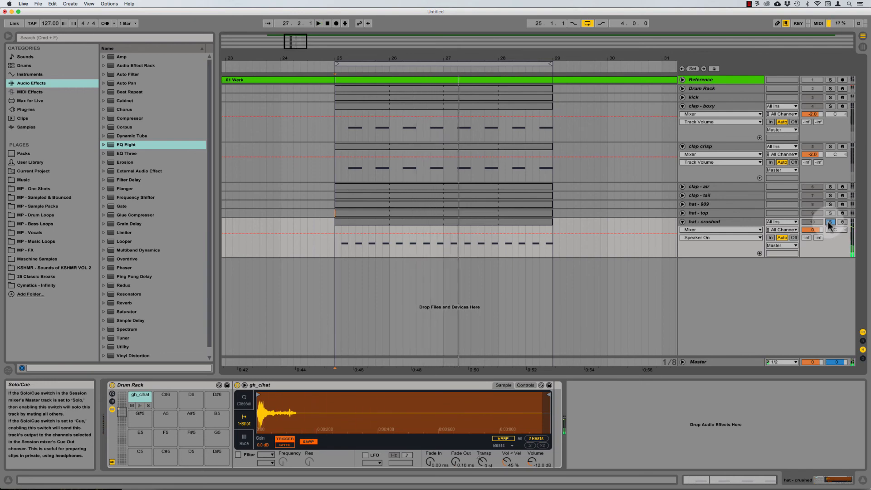
super+click(831, 214)
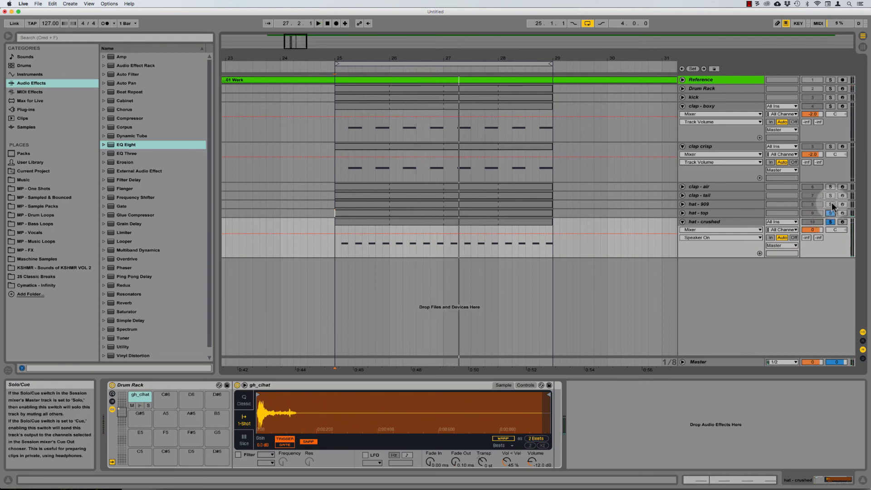
super+click(832, 205)
Step: Unsolo hat - top and select hat - crushed to show its devices
click(718, 204)
click(715, 213)
click(712, 223)
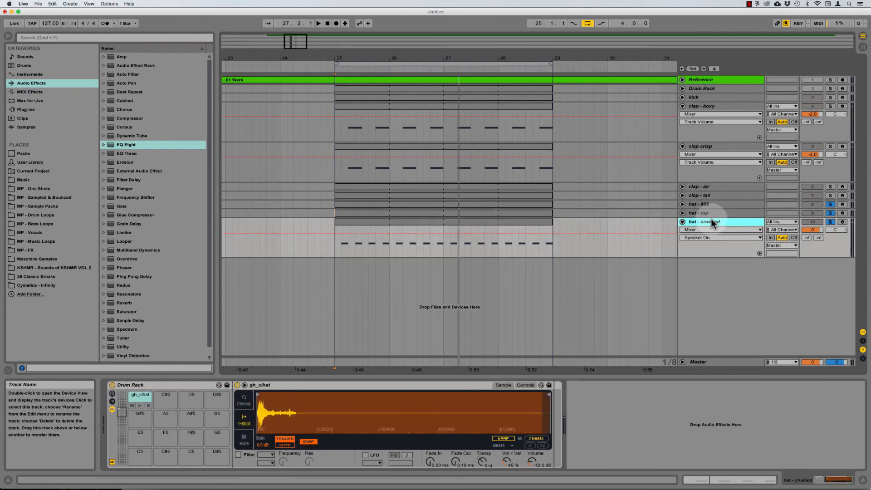
key(space)
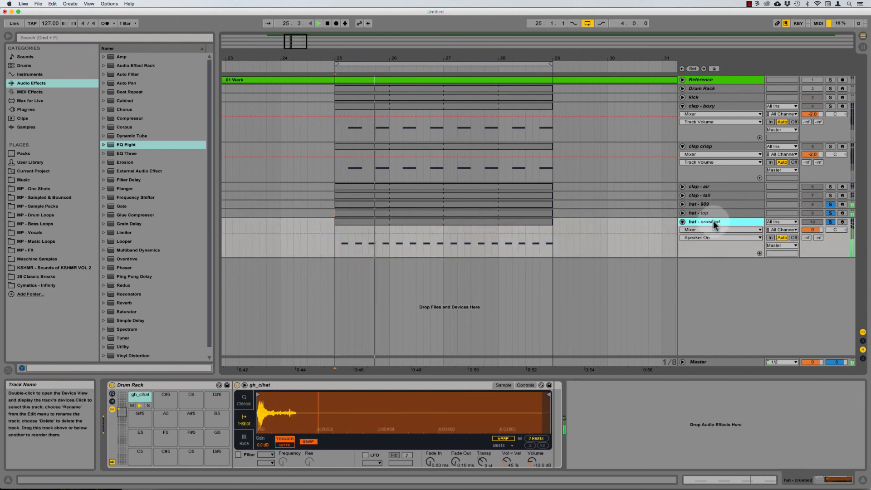
key(space)
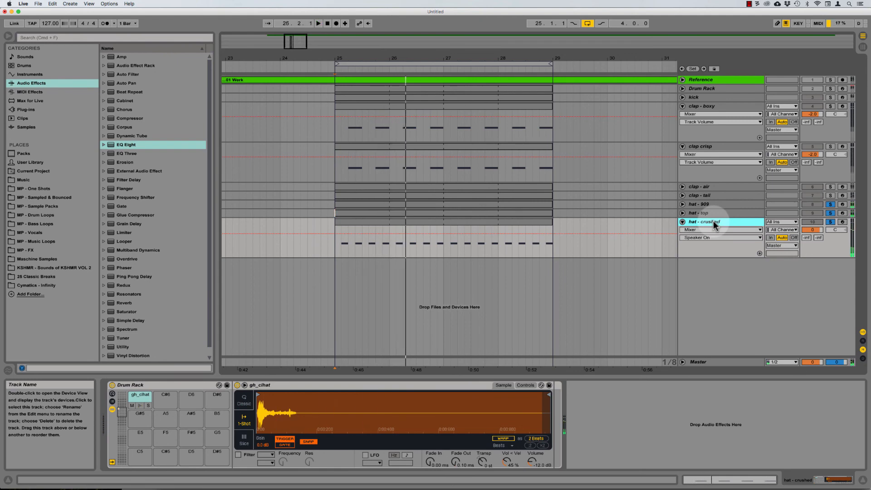
click(830, 212)
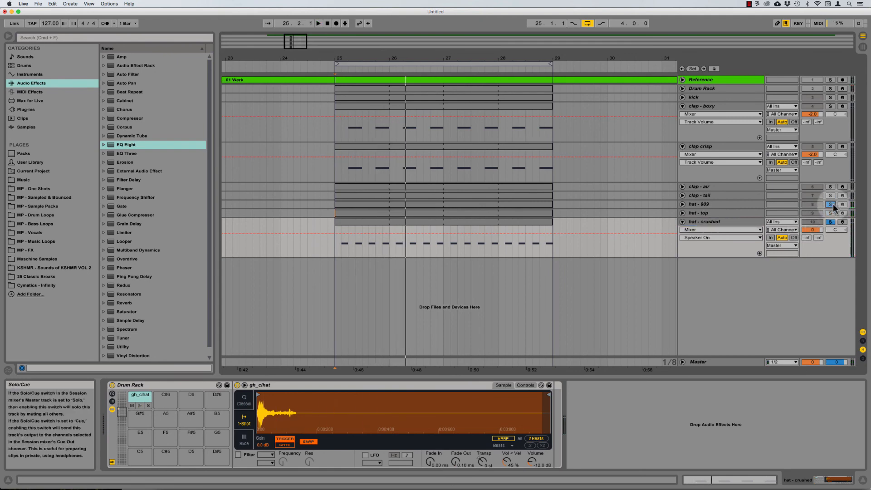
click(709, 222)
key(space)
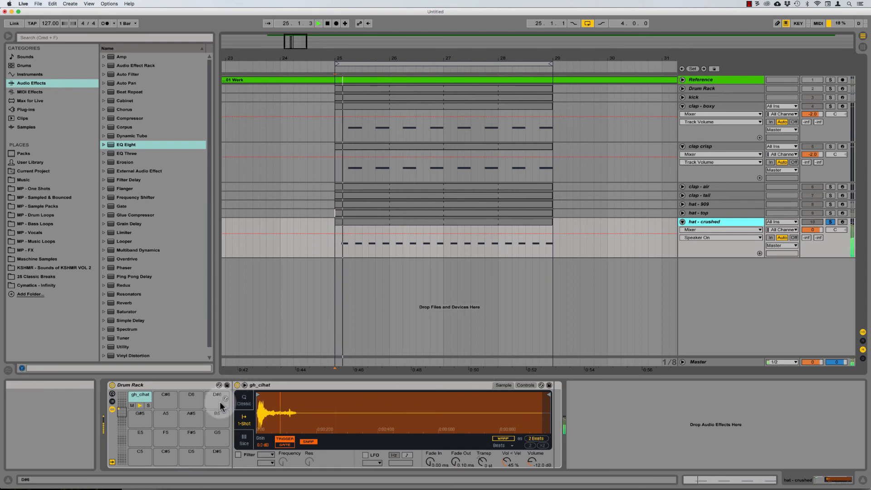
Step: Switch the hat - crushed Simpler to Classic mode with a 30 ms attack
click(244, 401)
key(space)
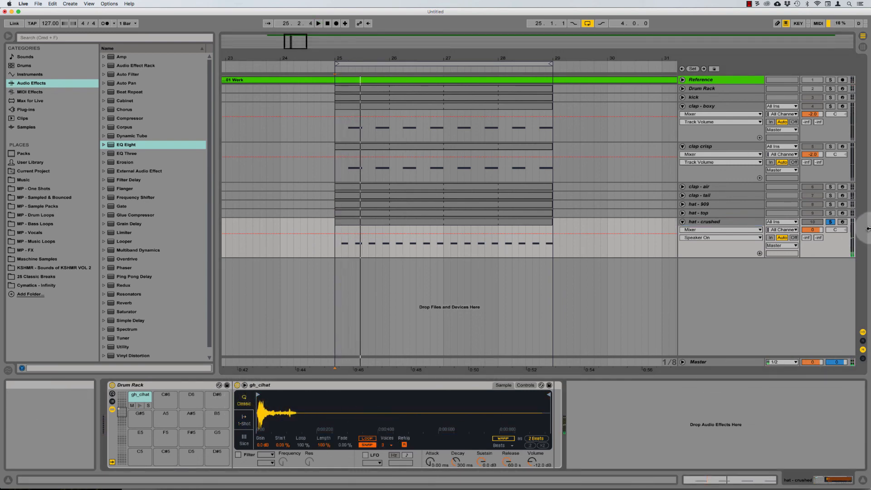
click(430, 460)
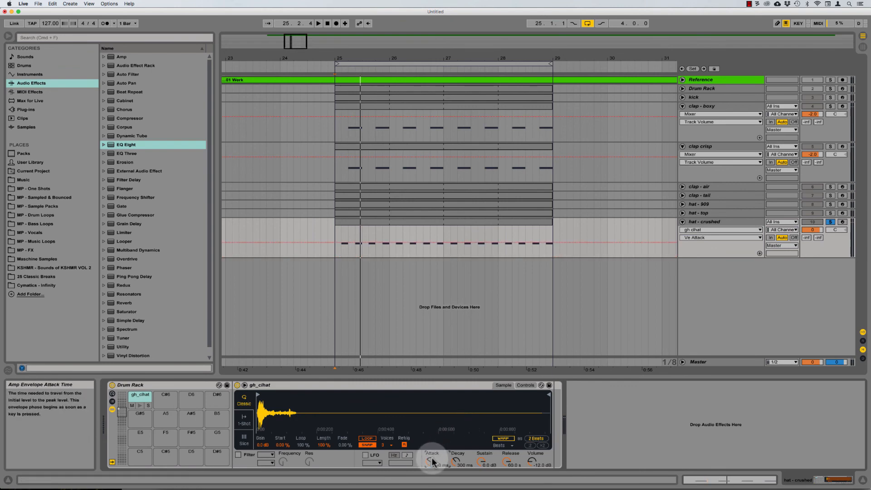
key(space)
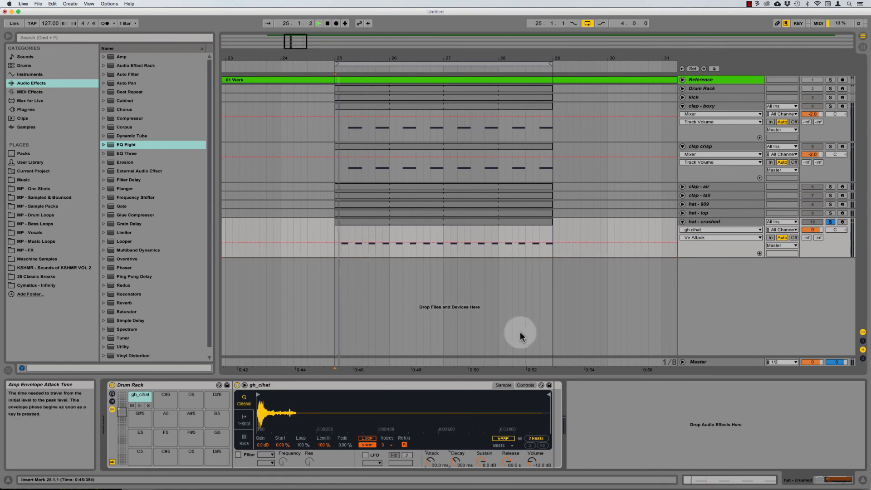
key(space)
click(712, 222)
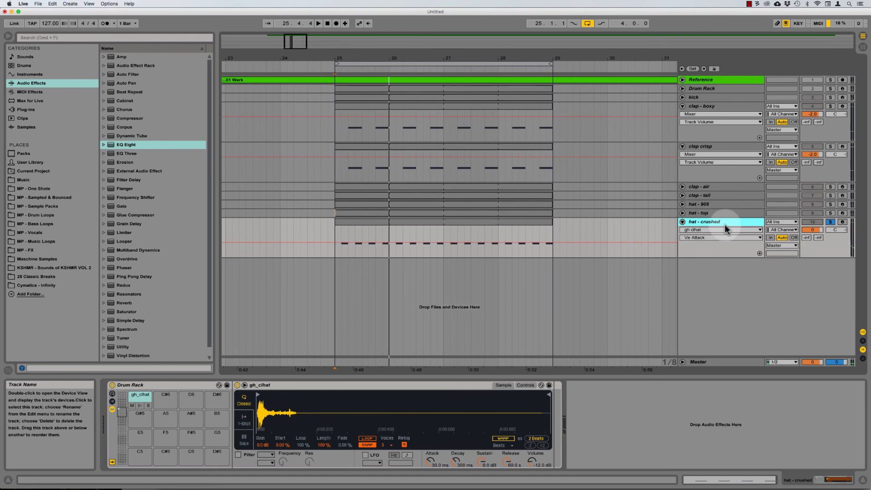
key(space)
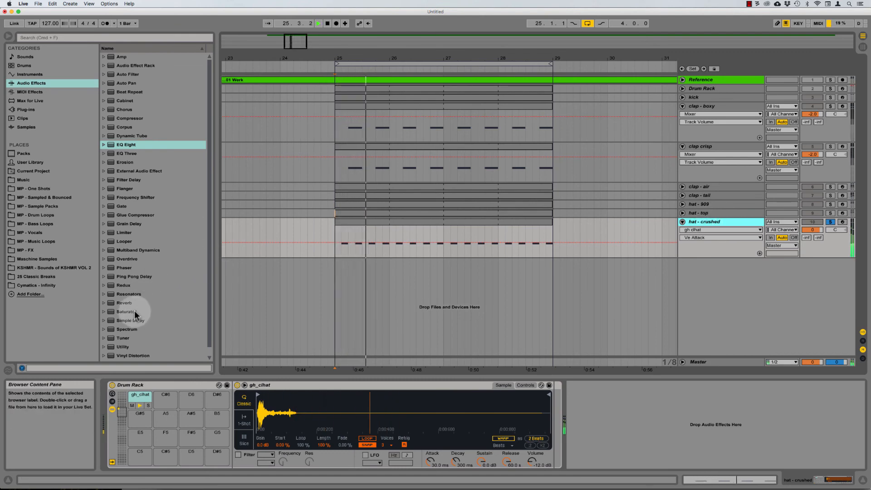
key(space)
Step: Add a Utility after the hat - crushed sampler and set it to pass only the Right channel
drag(123, 347, 623, 406)
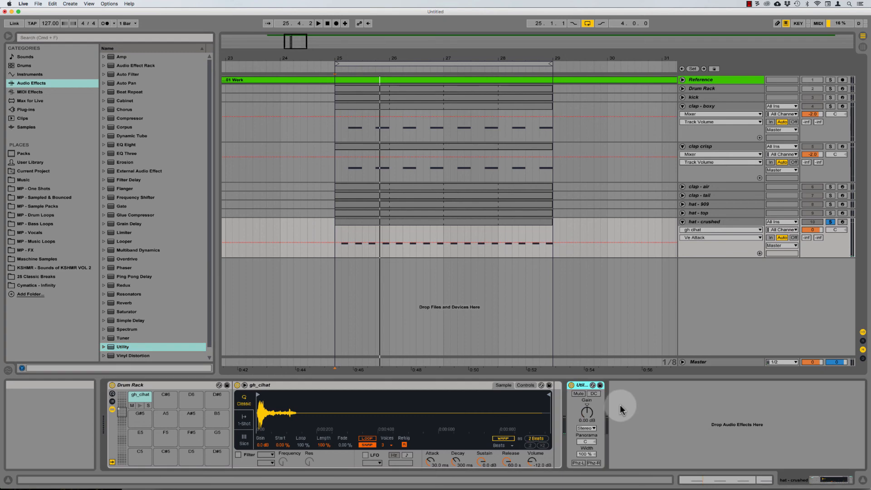
click(586, 429)
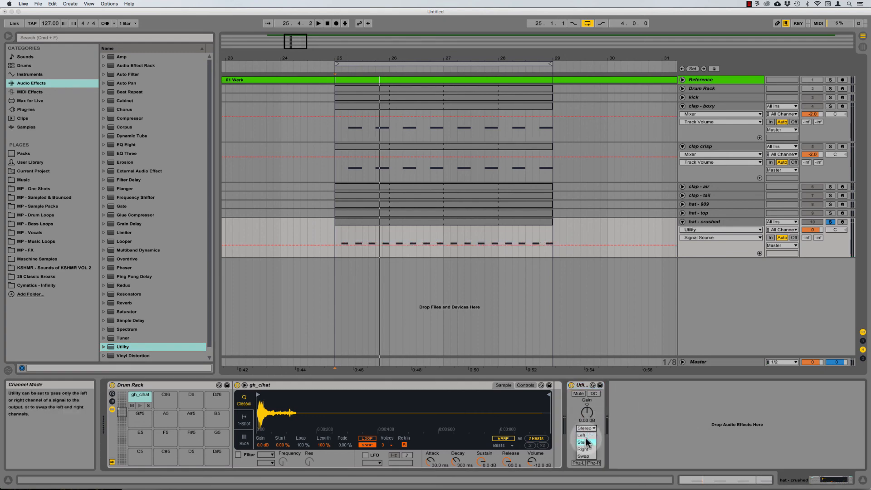
click(580, 386)
click(585, 429)
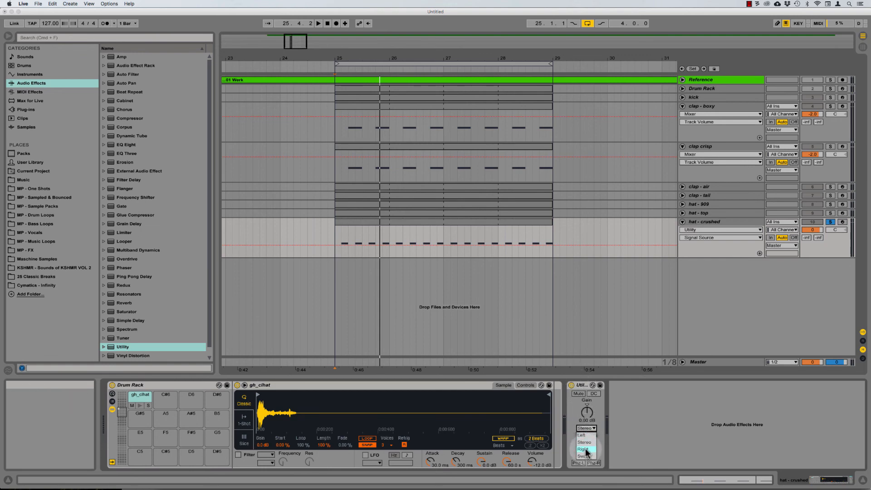
click(585, 449)
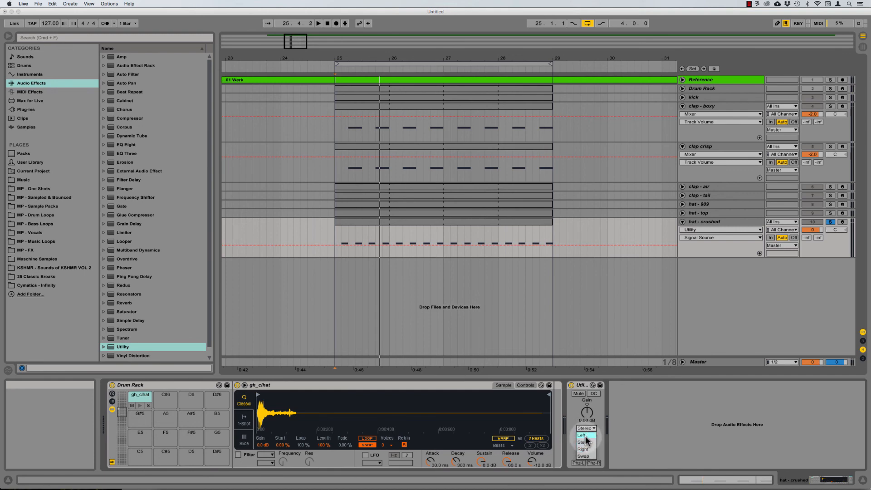
key(space)
click(586, 430)
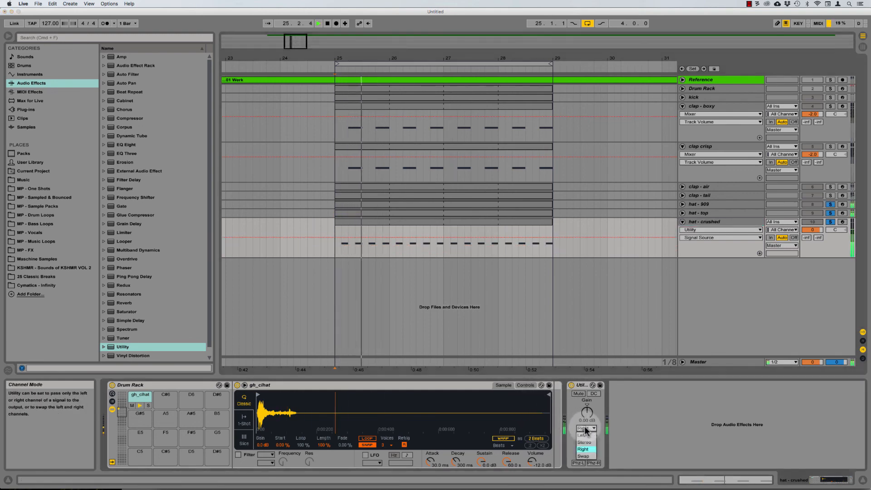
click(585, 441)
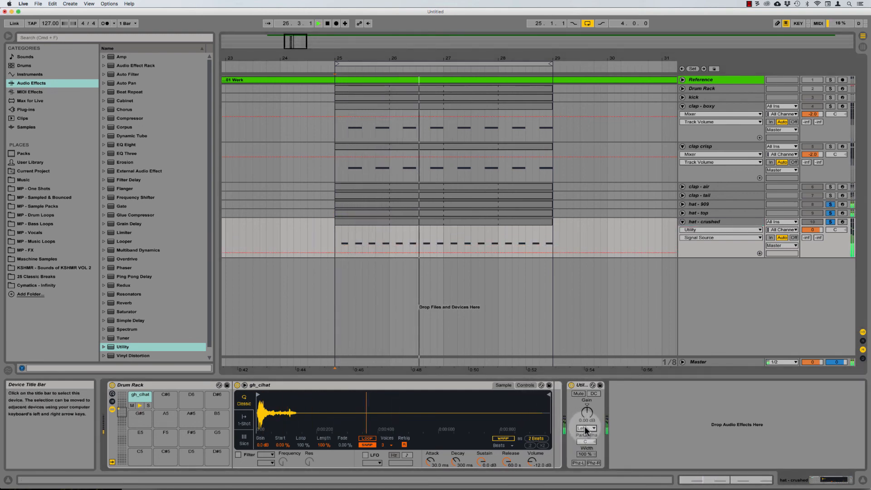
key(Down)
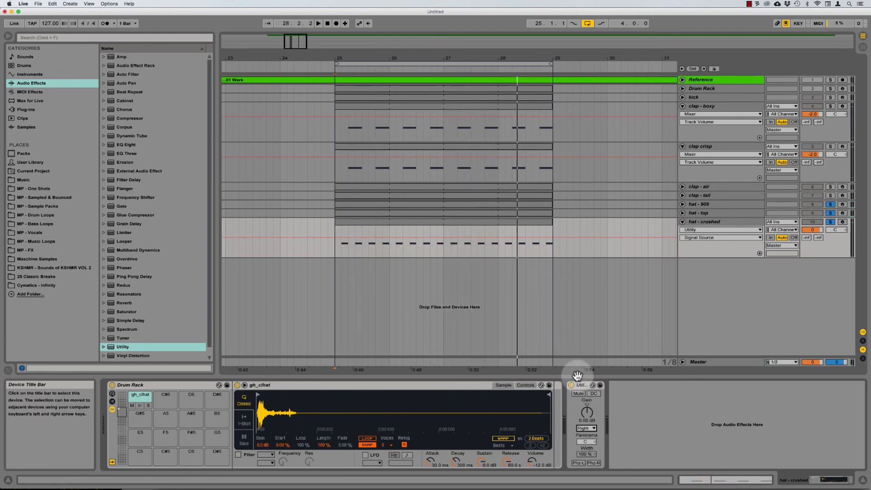
Step: Search the browser for 'off' and add MP - Offset Delay - Complex after the Utility
click(29, 83)
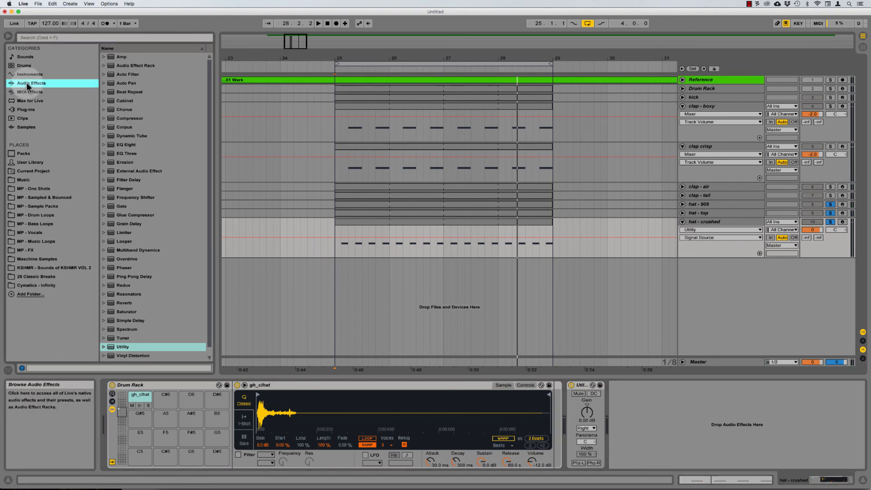
click(80, 37)
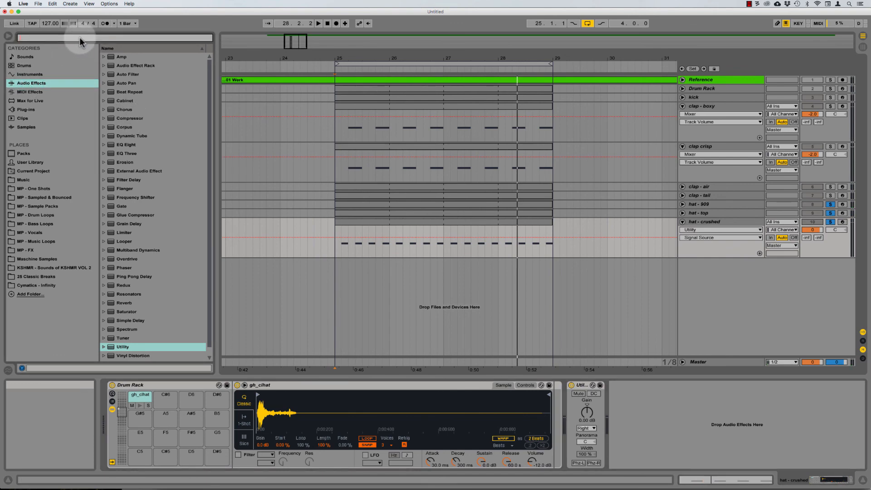
text(off)
click(145, 56)
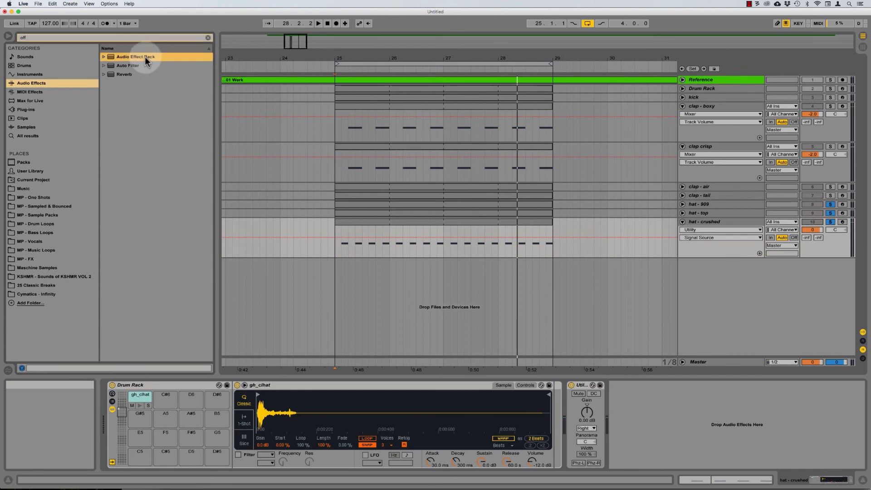
key(Right)
key(Down)
key(Down)
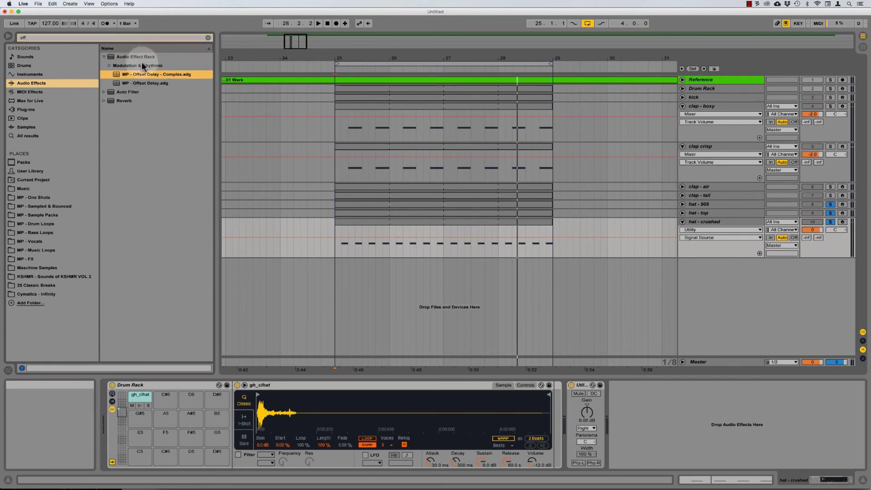
drag(152, 74, 645, 386)
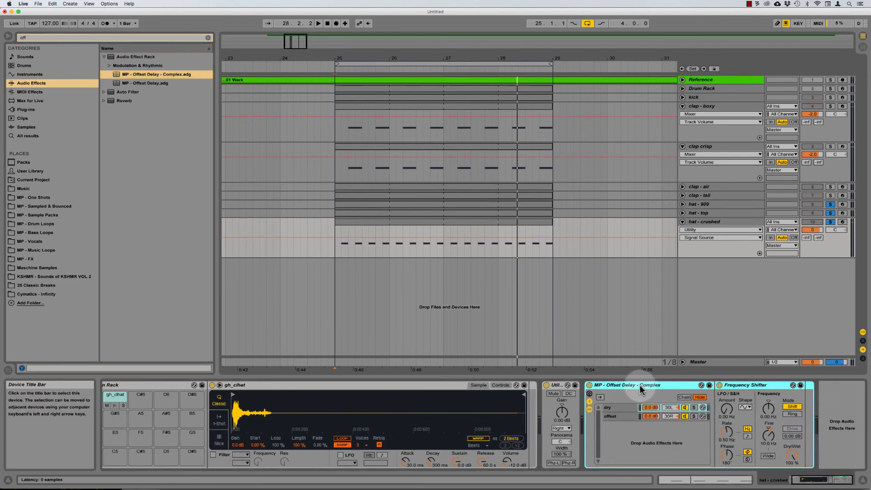
Step: Compare the rack's dry and offset chains, including the offset chain's Simple Delay
click(609, 408)
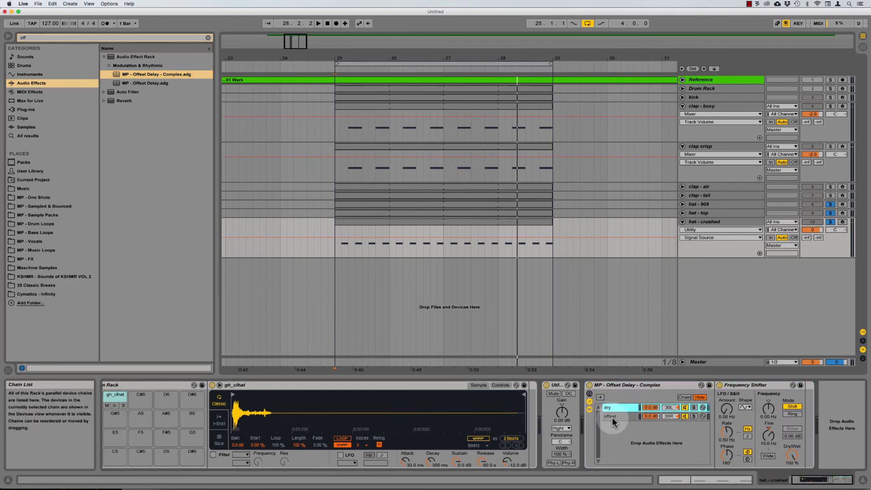
click(612, 417)
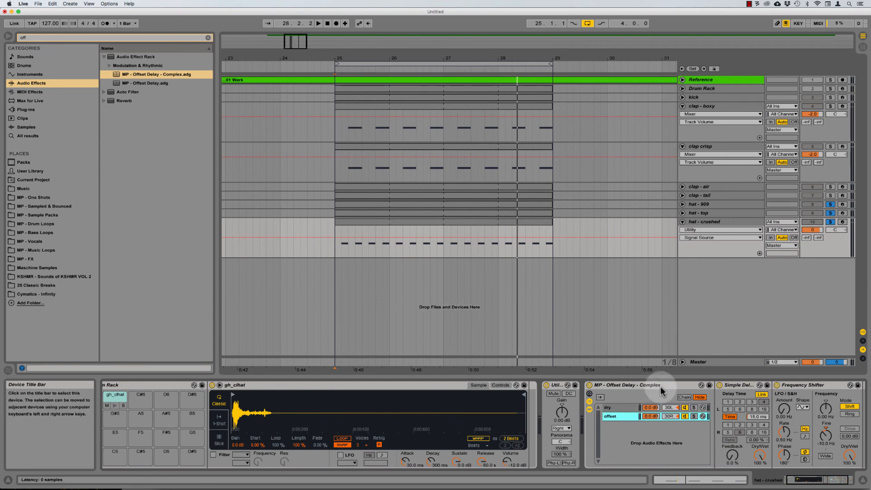
click(740, 386)
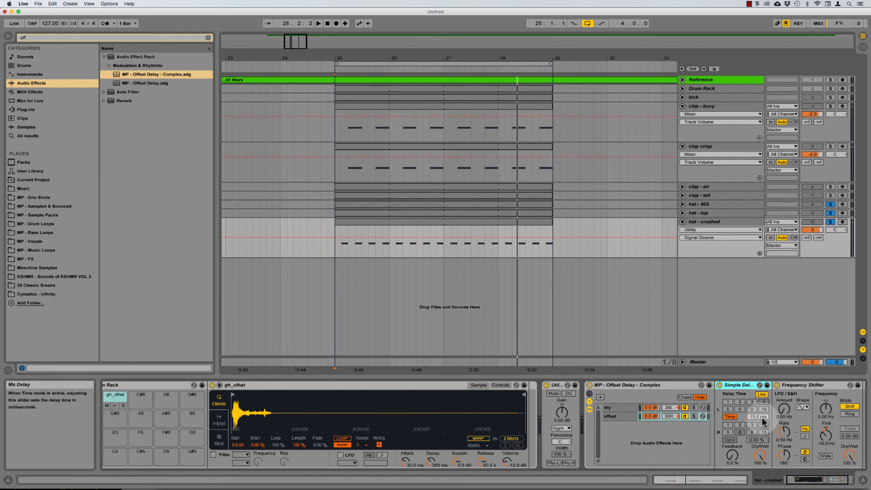
click(620, 408)
click(621, 417)
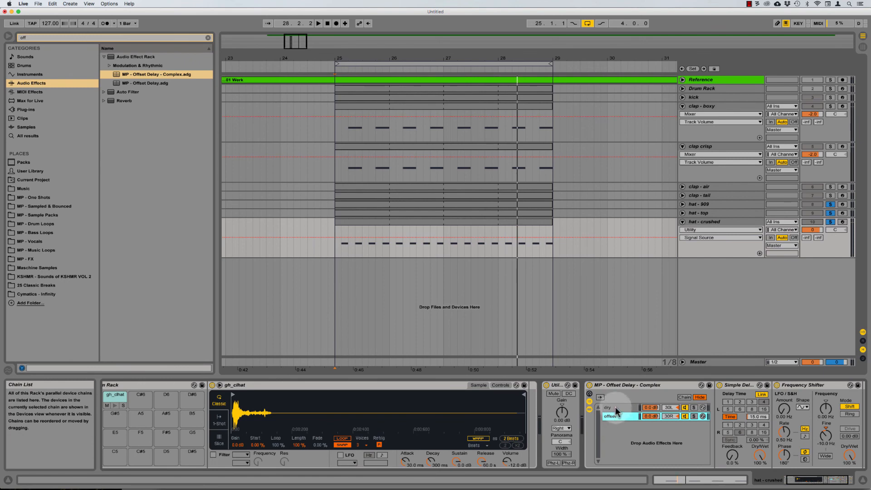
click(615, 407)
click(611, 417)
Step: Inspect the Frequency Shifter and Simple Delay settings across the rack's chains
click(611, 408)
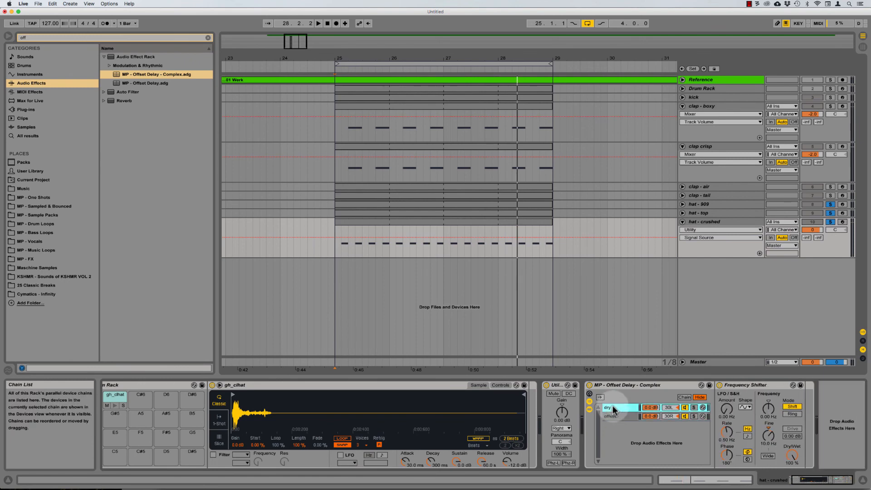
click(750, 385)
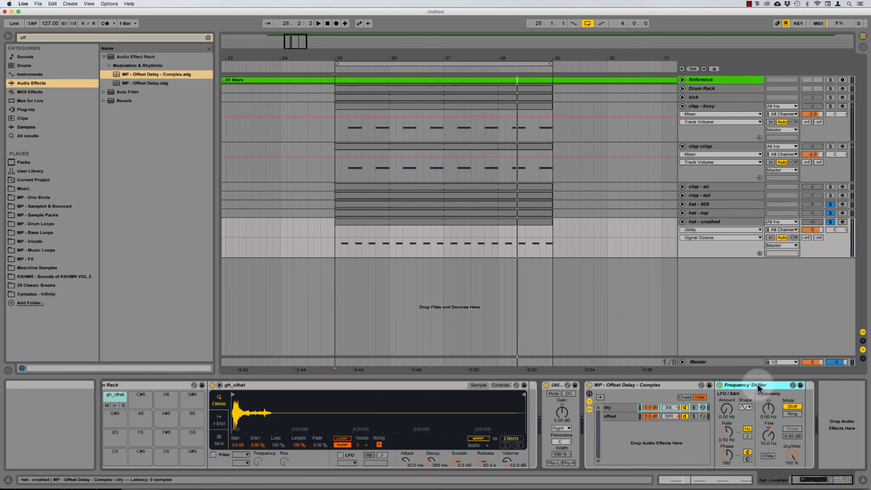
click(616, 424)
click(612, 416)
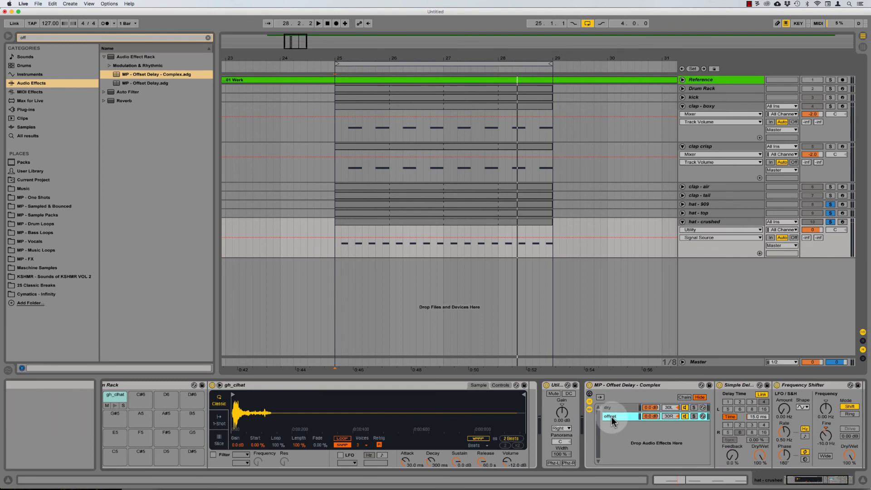
click(803, 387)
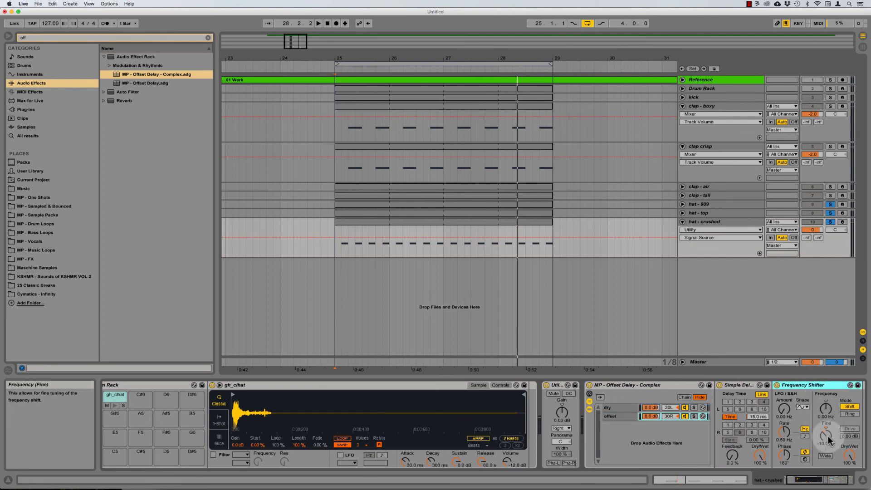
click(742, 386)
click(810, 386)
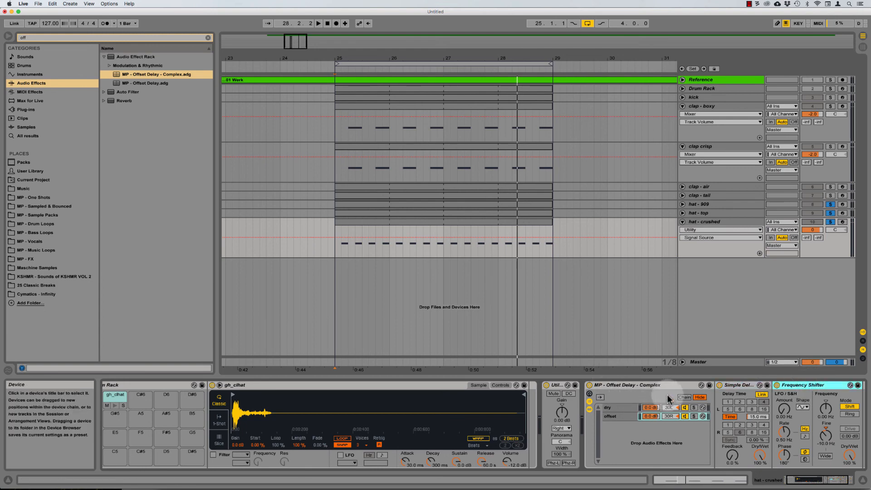
Step: Pan the dry chain to 50L and unsolo hat - top and hat - 909
click(618, 405)
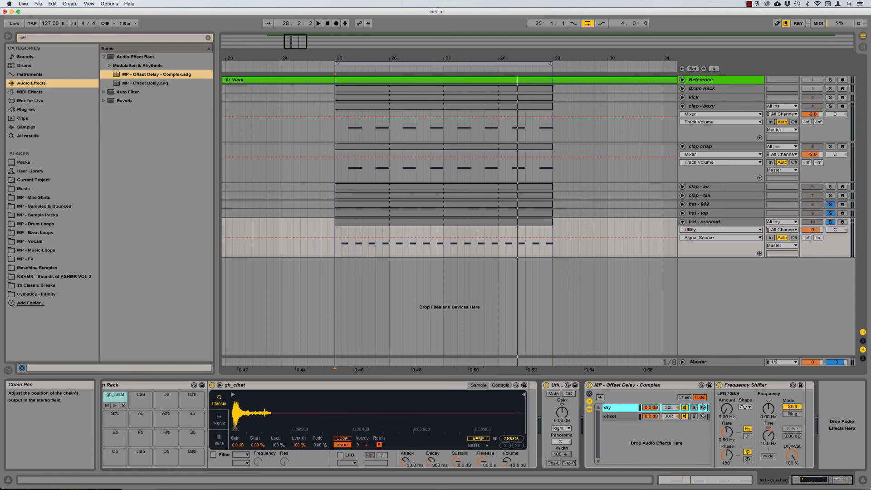
drag(670, 407, 670, 410)
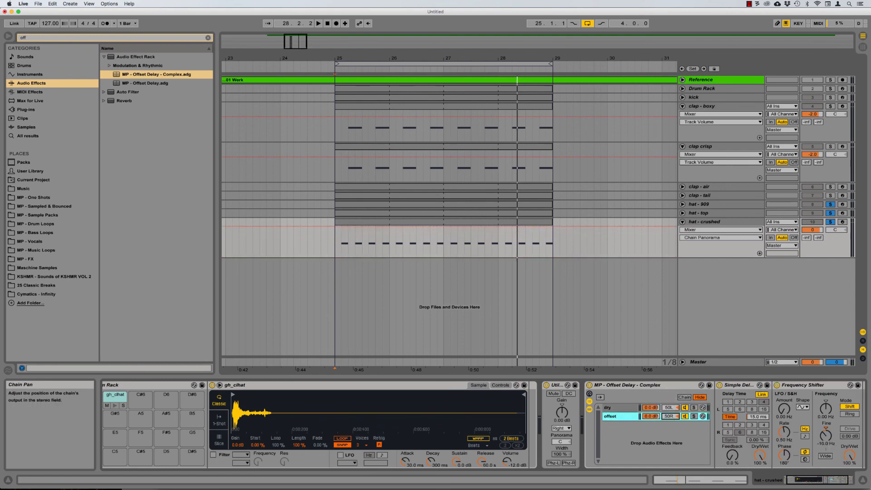
click(831, 214)
click(830, 204)
Step: Bypass and re-enable Utility plus the Offset Delay rack to A/B them during playback
key(space)
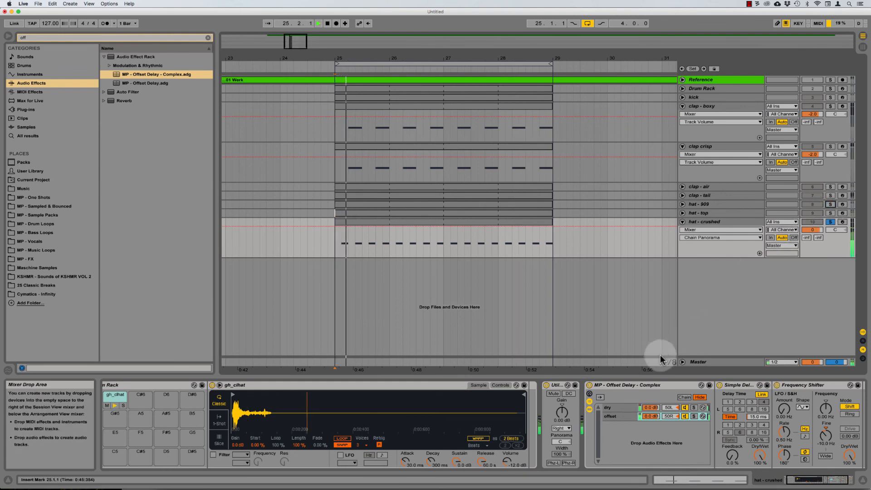
click(560, 384)
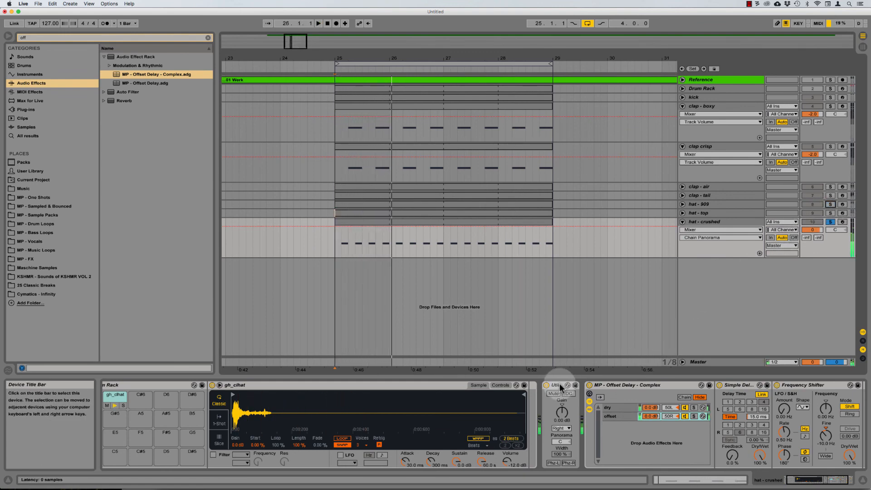
shift+click(632, 385)
key(0)
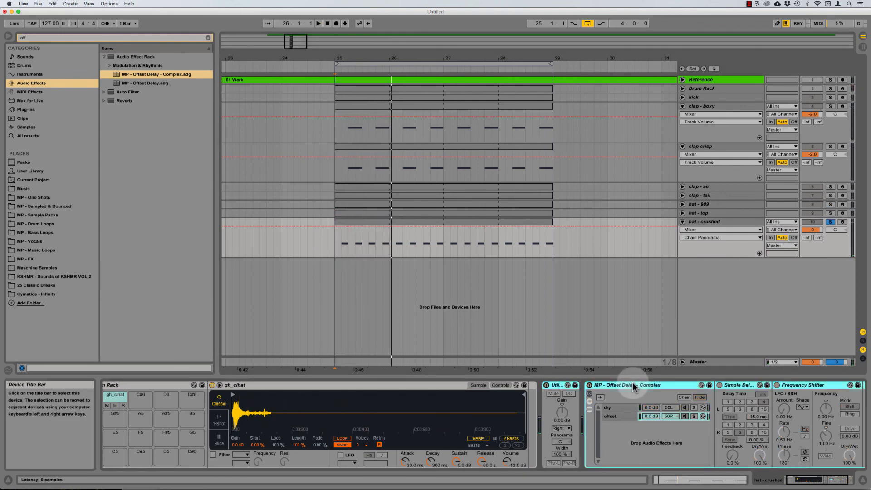
key(space)
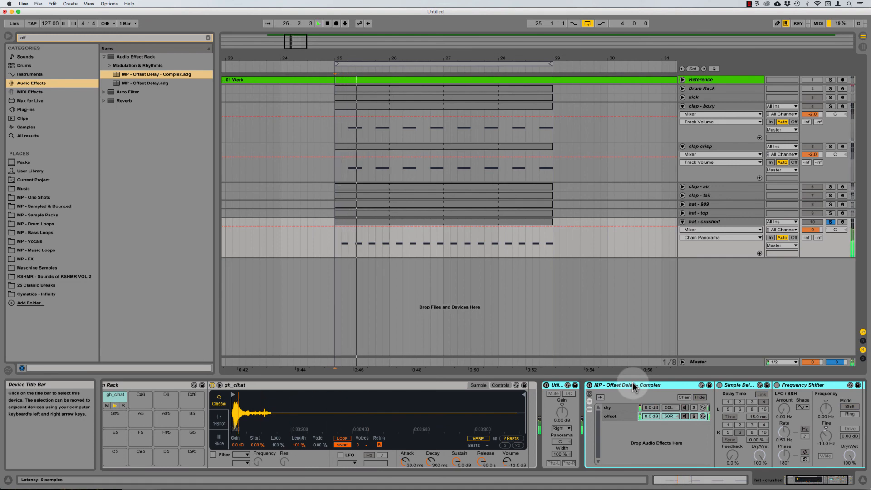
key(0)
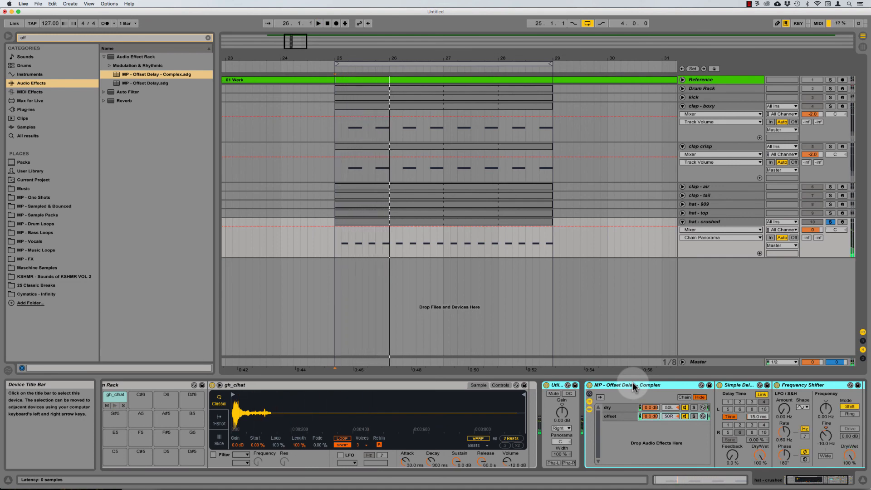
key(space)
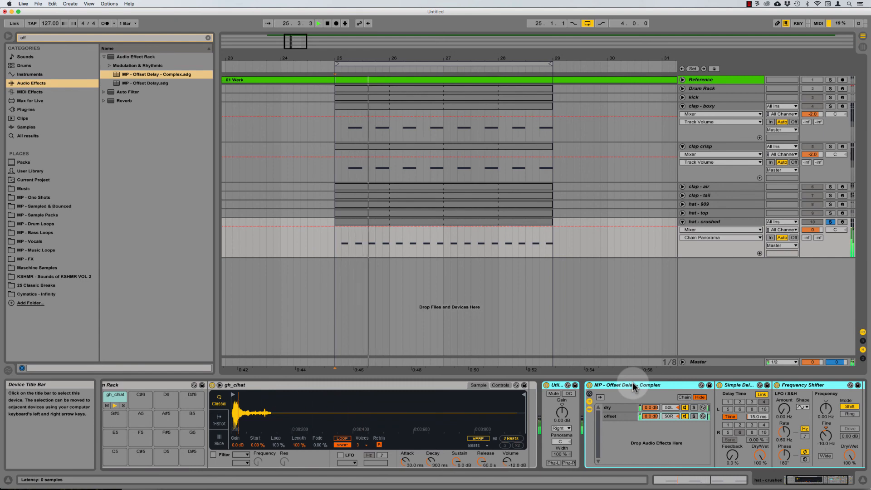
key(space)
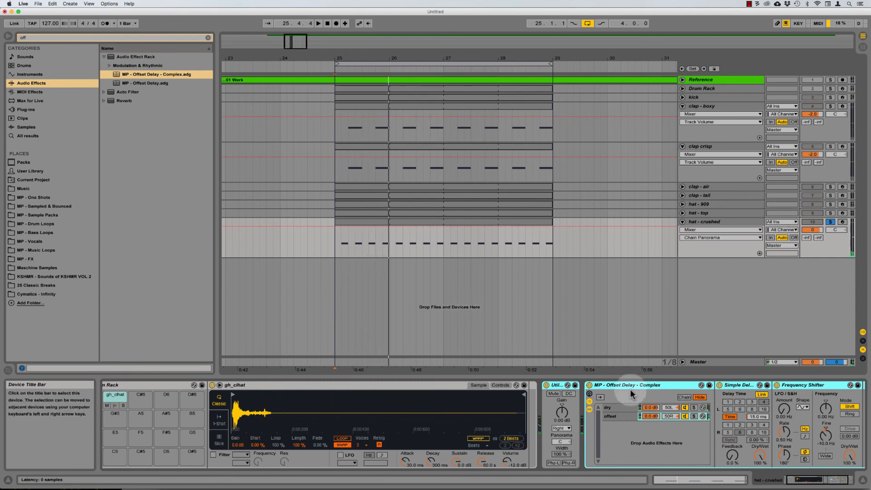
Step: Re-solo hat - top and scroll across the Offset Delay rack
click(830, 213)
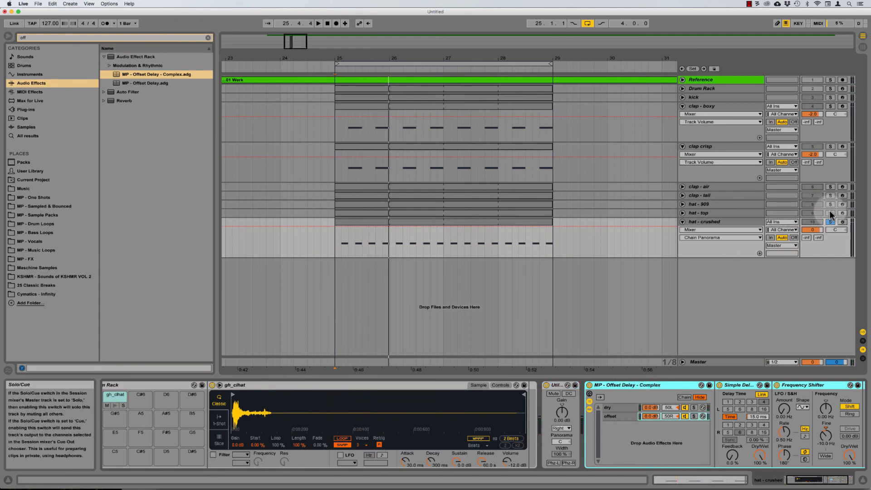
click(839, 207)
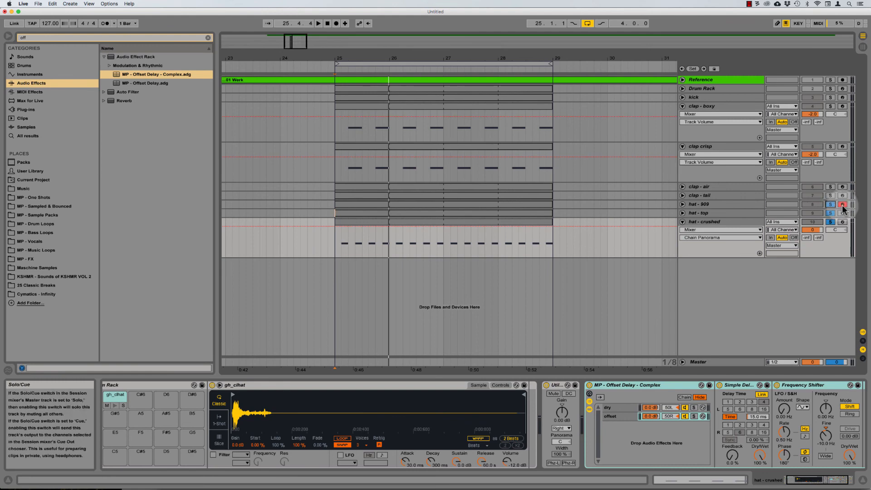
click(843, 206)
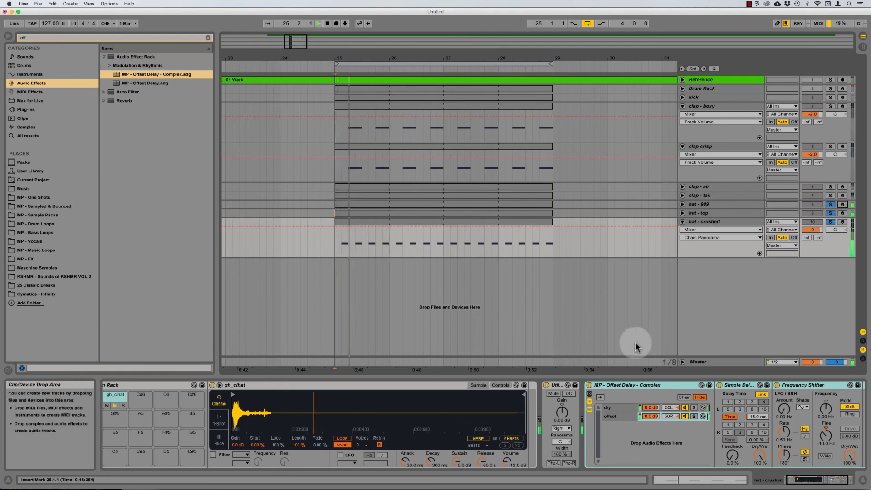
click(617, 386)
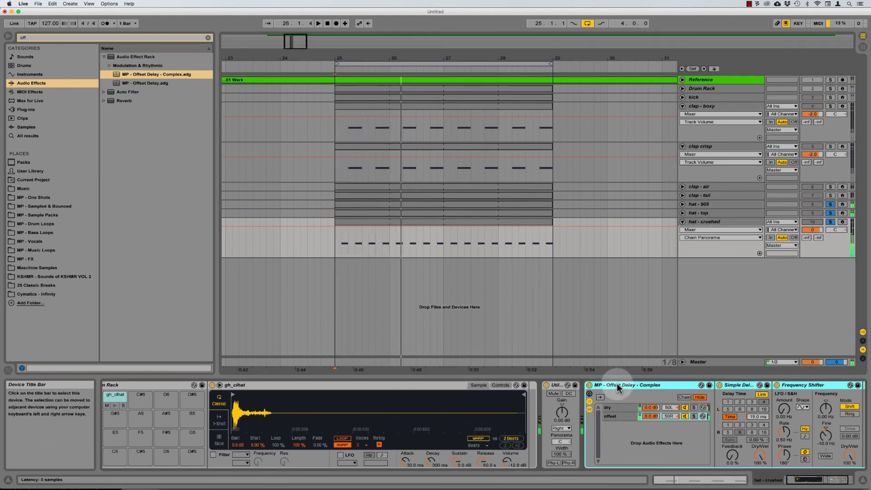
scroll(618, 388, right, 3)
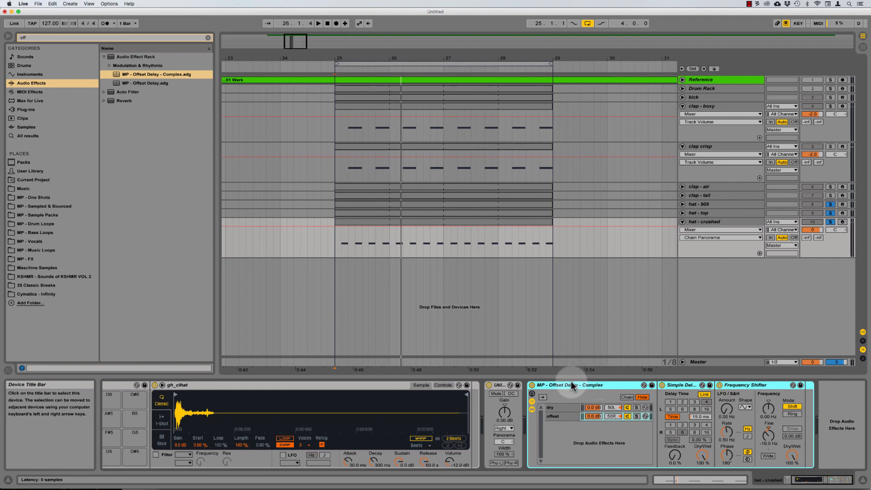
Step: Add EQ Eight to the end of hat - crushed's chain with a 500 Hz high-pass at Q 0.45
key(super+f)
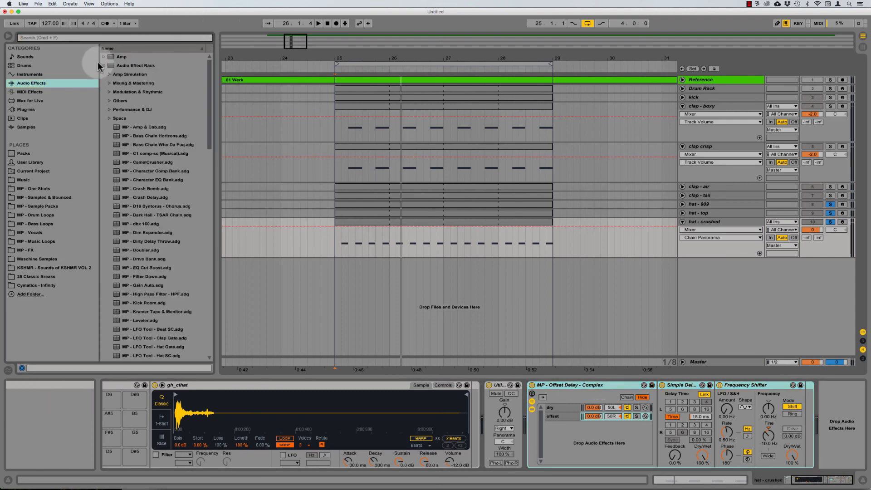
click(103, 65)
drag(138, 148, 844, 417)
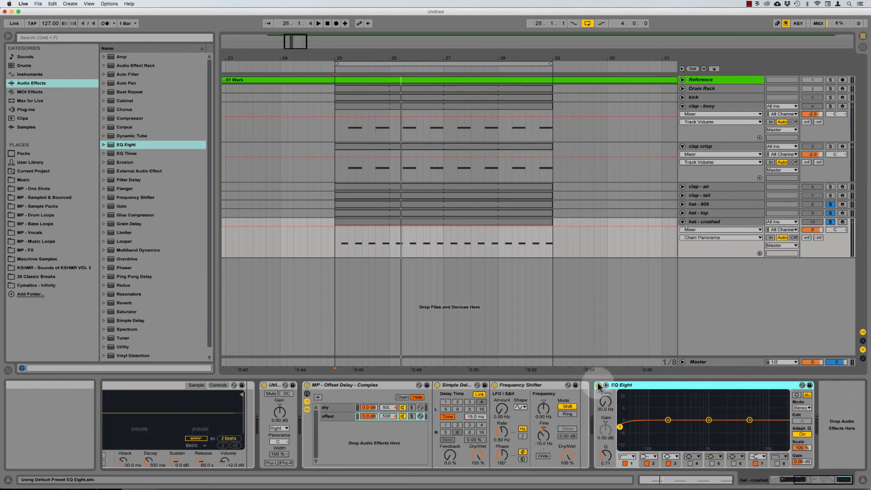
click(607, 402)
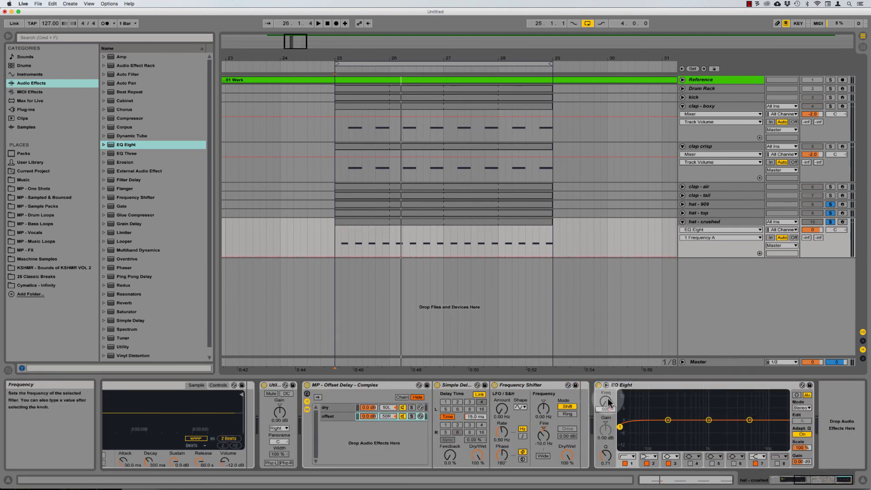
text(500)
key(Return)
key(space)
drag(605, 456, 606, 469)
key(space)
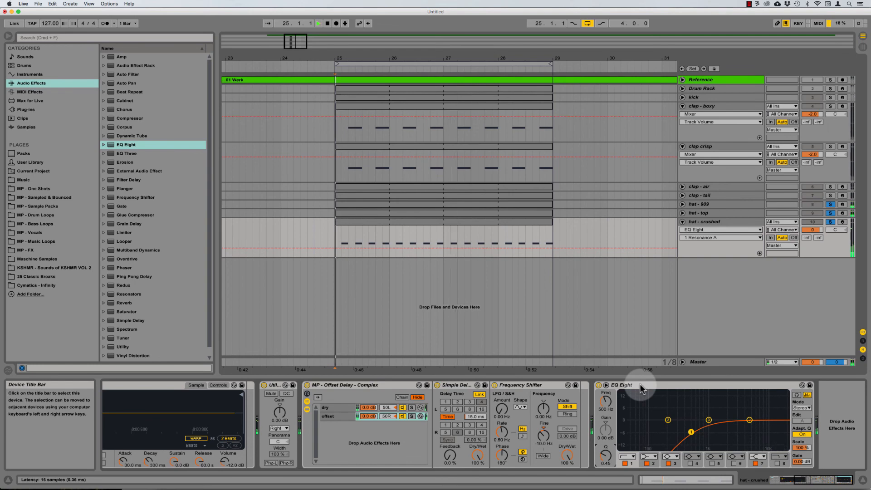
Step: Turn off the hat track solos and set hat - crushed's volume to -3.0 dB
key(space)
click(831, 204)
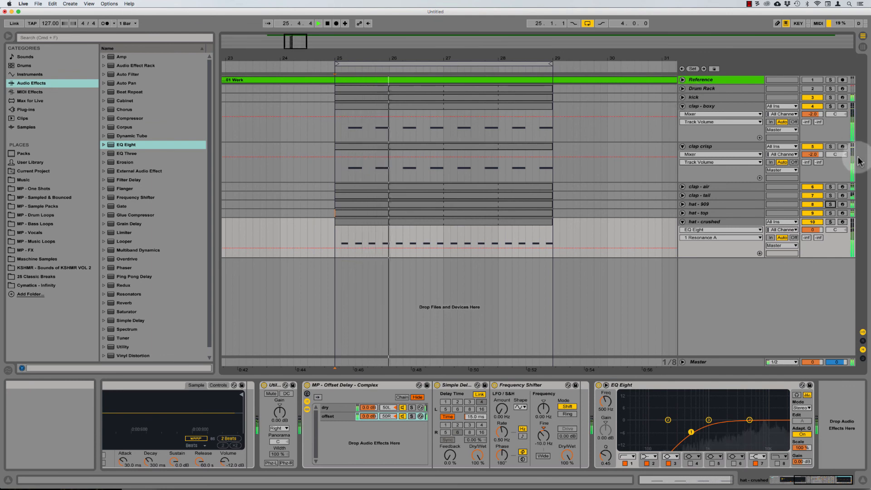
drag(813, 228, 813, 229)
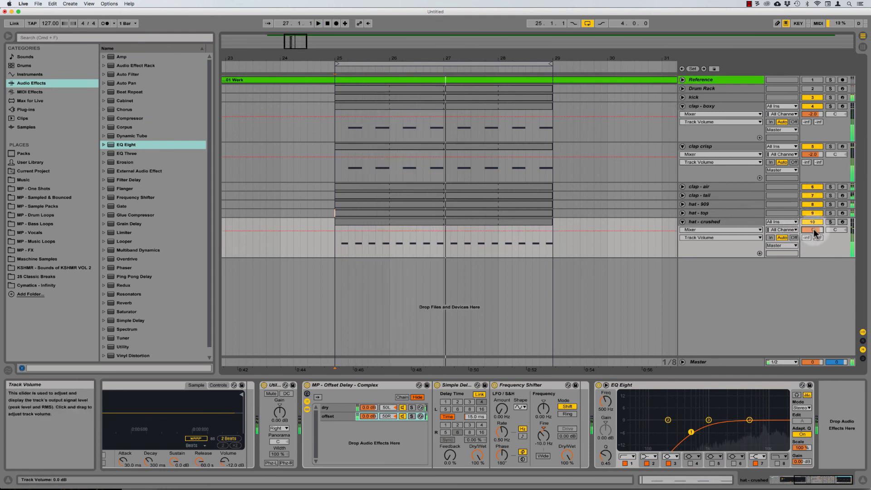
key(Down)
key(Down)
key(space)
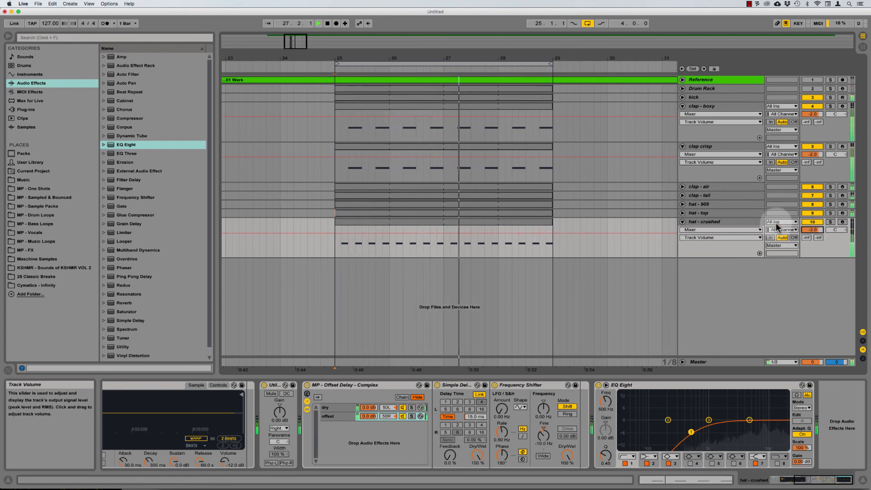
click(711, 222)
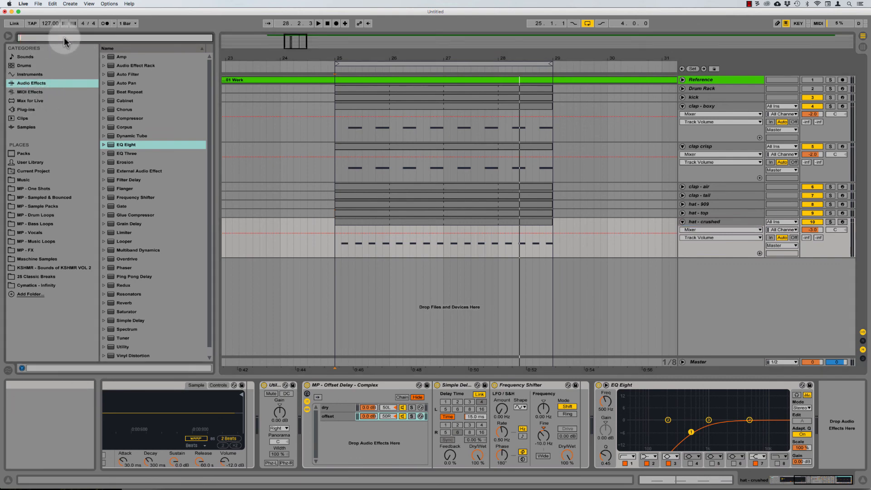
Step: Add the MP - LFO Tool - Hat SC rack preset after EQ Eight
text(lfo)
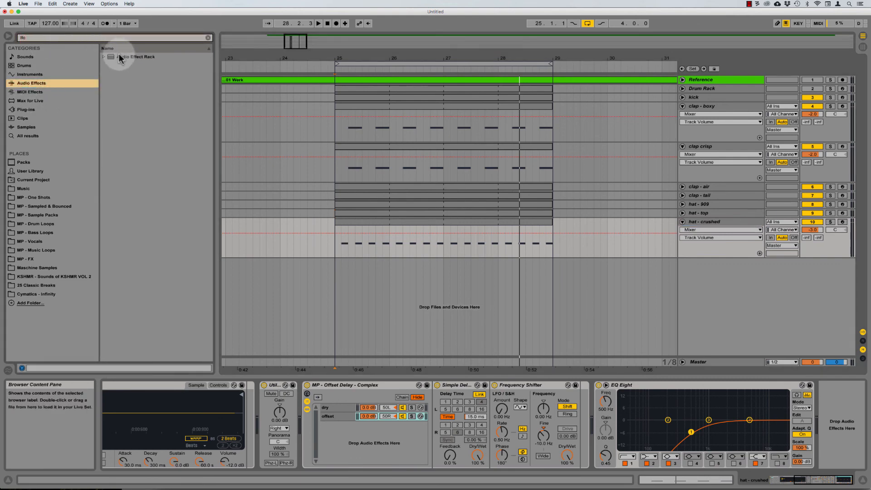
click(121, 57)
key(Right)
key(Down)
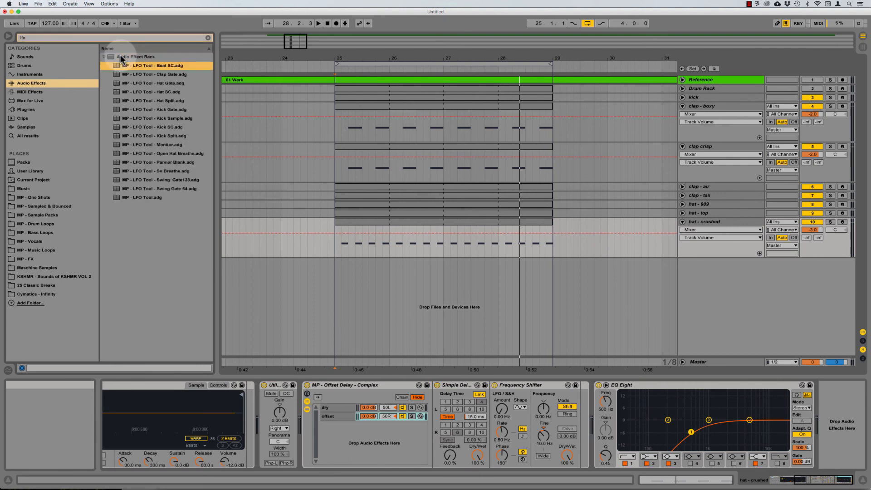
click(161, 91)
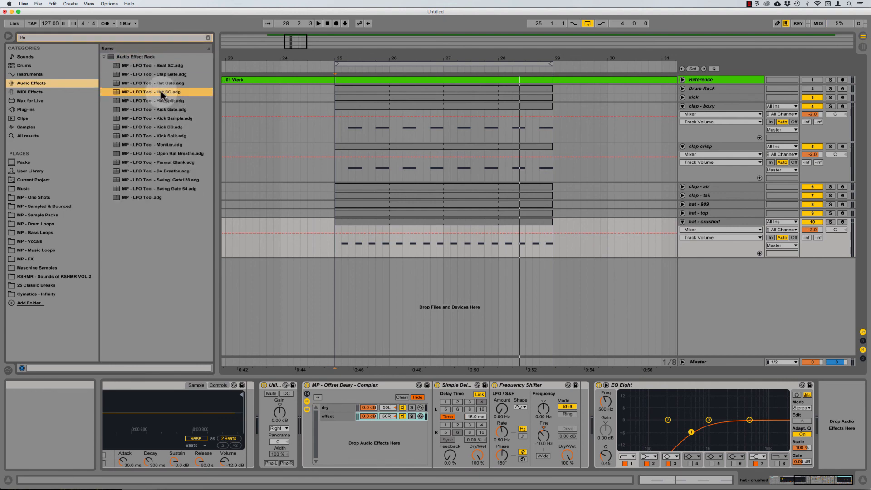
drag(870, 409, 837, 391)
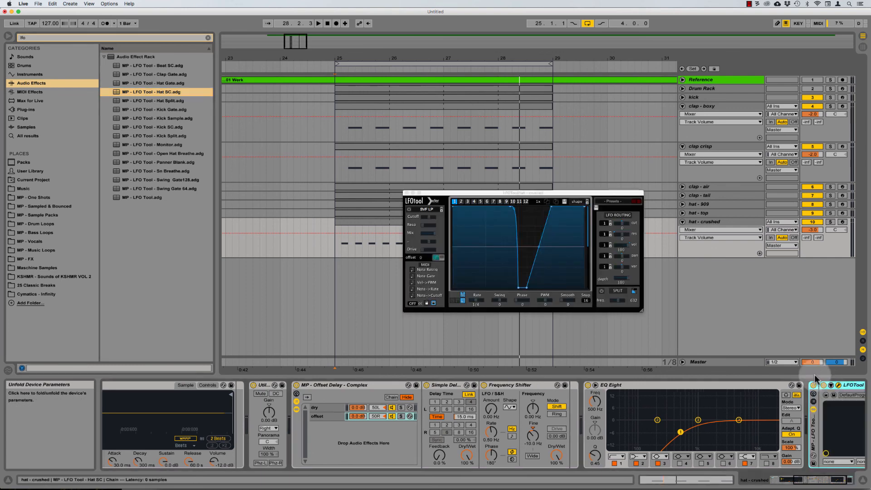
drag(570, 194, 495, 173)
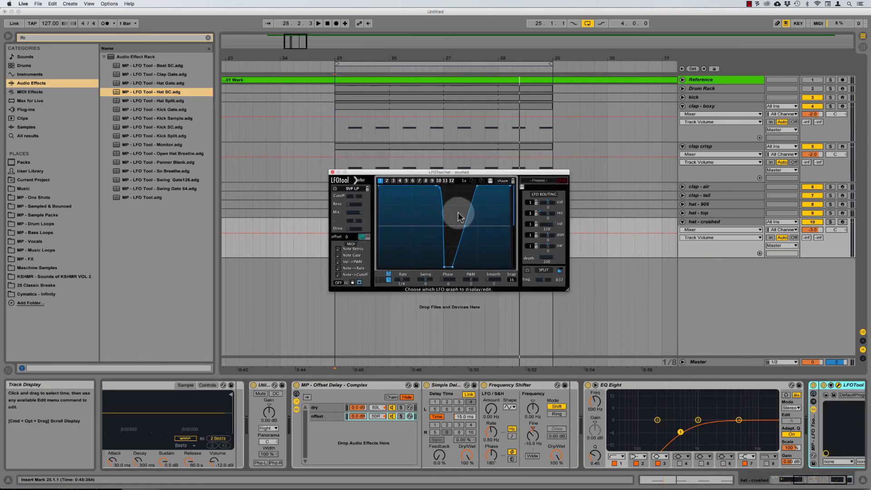
Step: Reshape the LFO Tool curve by deleting its bottom point and moving the ramp's top point right
key(space)
drag(470, 210, 453, 270)
double_click(453, 267)
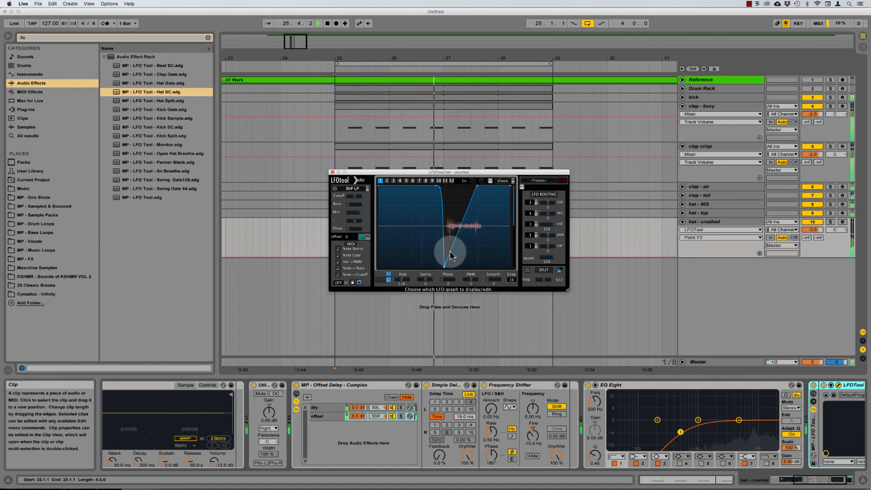
mouse_move(477, 187)
mouse_down()
mouse_move(495, 187)
mouse_move(460, 180)
mouse_move(477, 179)
mouse_up()
key(space)
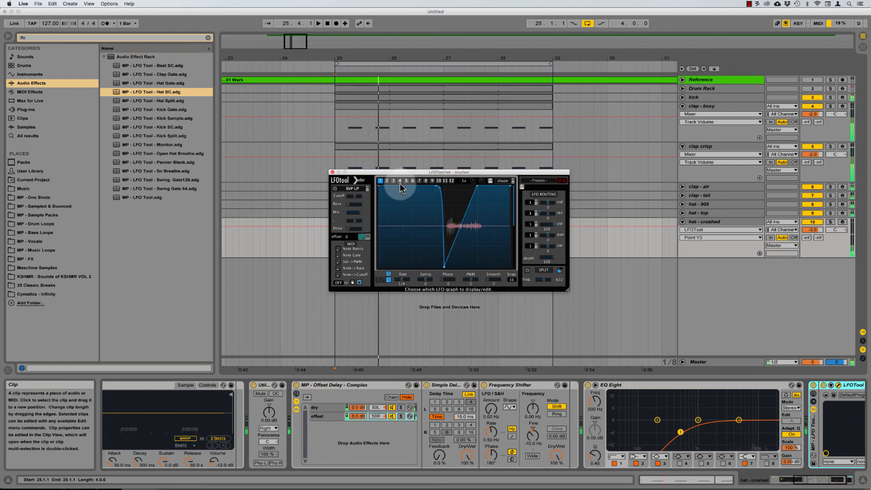
Step: Show the hat sample's Simpler envelope controls, and try extra LFO curve nodes before removing them
click(139, 383)
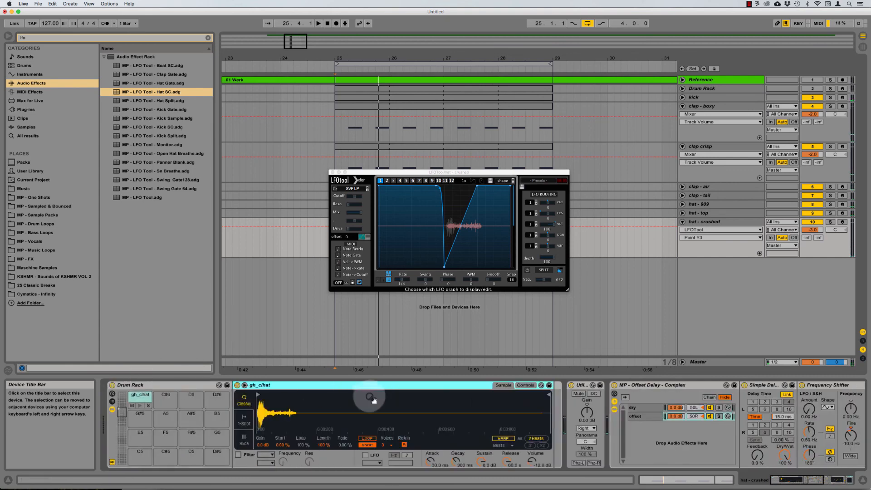
click(525, 385)
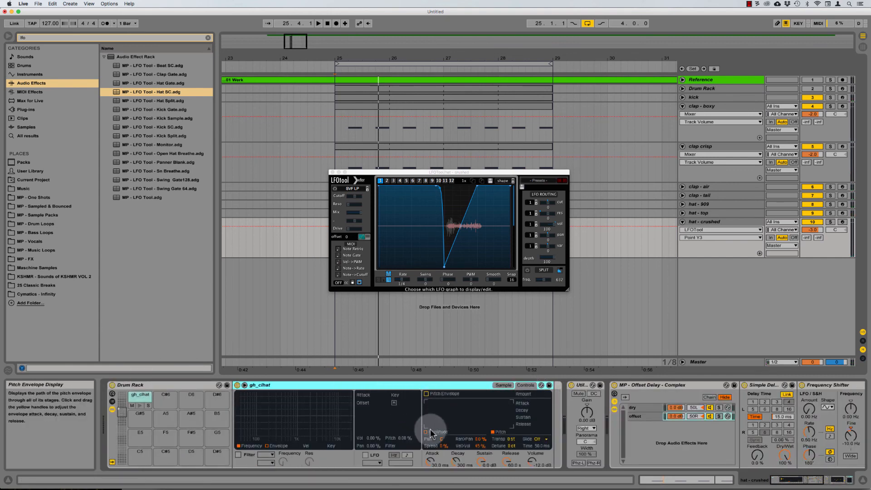
click(411, 187)
drag(409, 187, 416, 212)
double_click(418, 202)
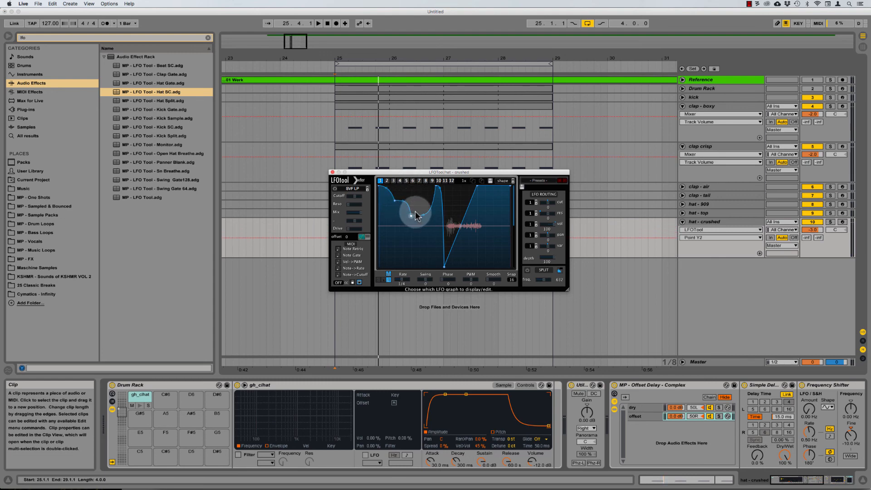
double_click(412, 216)
double_click(395, 200)
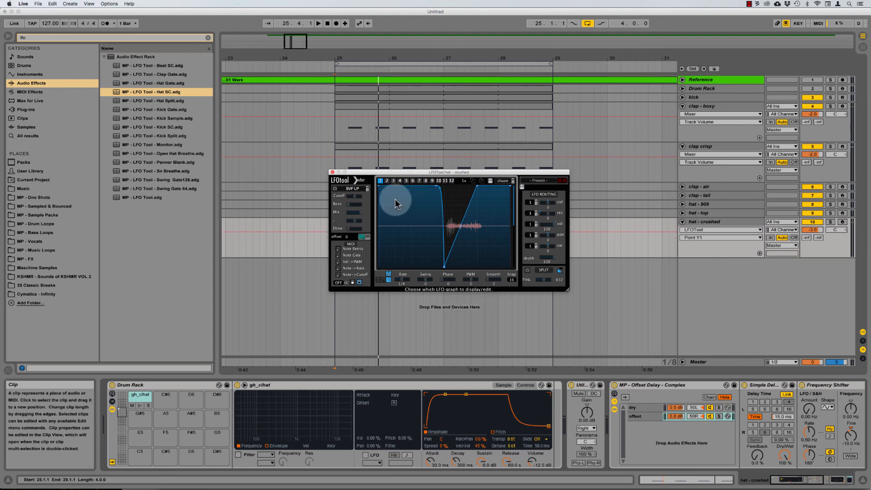
mouse_move(466, 171)
mouse_down()
mouse_move(444, 168)
mouse_move(454, 169)
mouse_up()
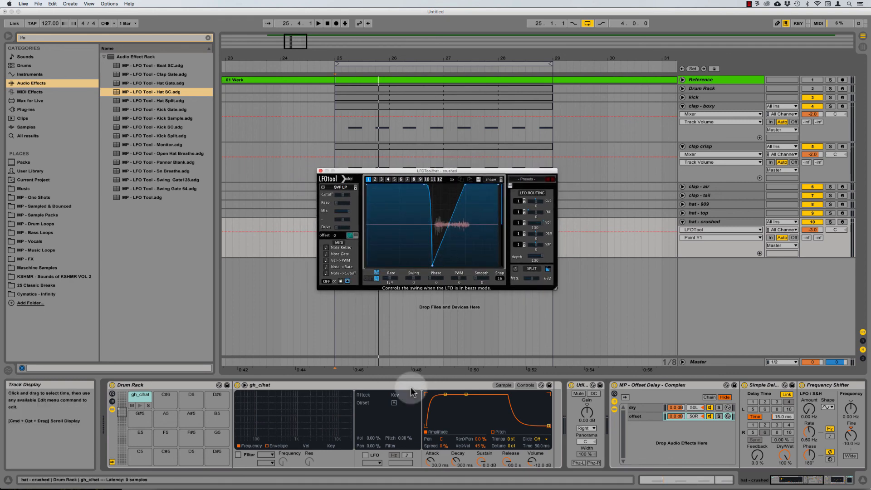
Step: Lengthen the gh_clhat sample's Simpler attack time and audition the result
mouse_move(429, 460)
mouse_down()
mouse_move(430, 451)
mouse_move(432, 463)
mouse_up()
key(space)
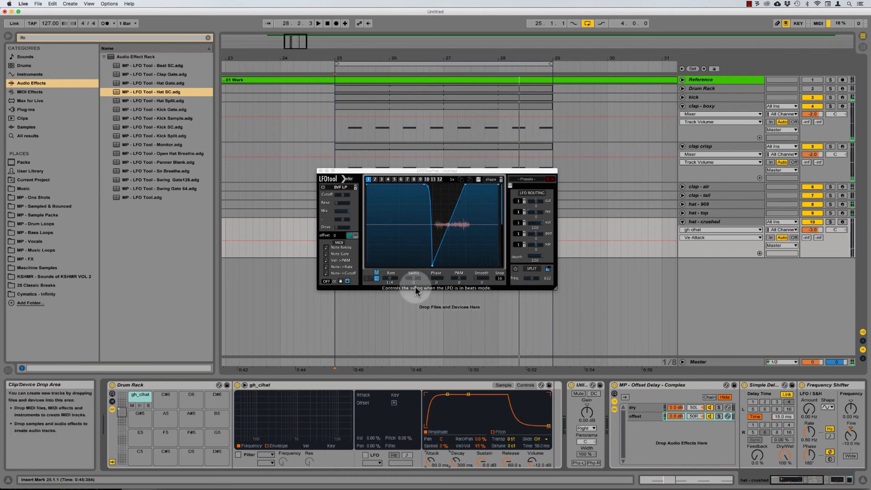
key(space)
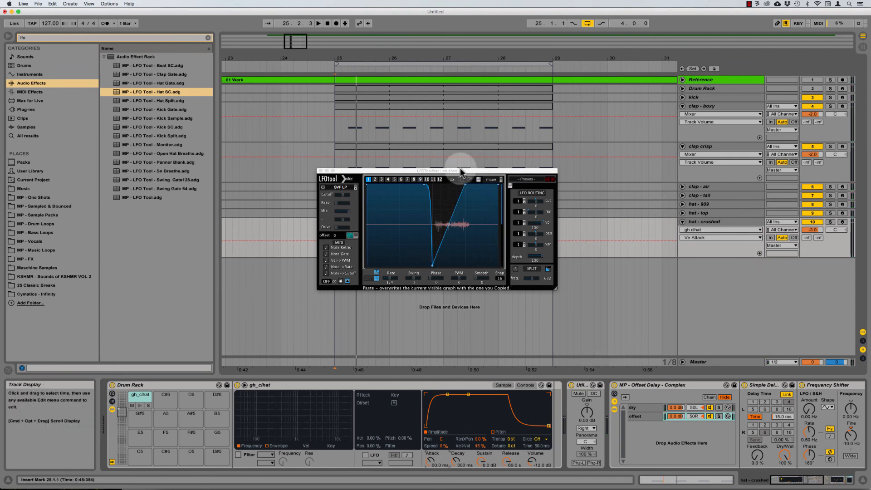
drag(447, 170, 480, 182)
key(space)
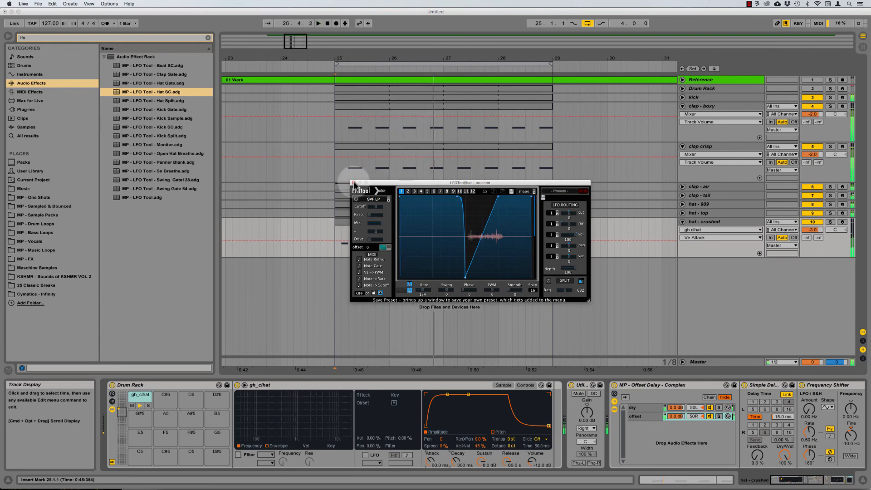
Step: Close LFOTool, collapse all tracks, unfold kick through hat - crushed together, and play from bar 25
click(354, 183)
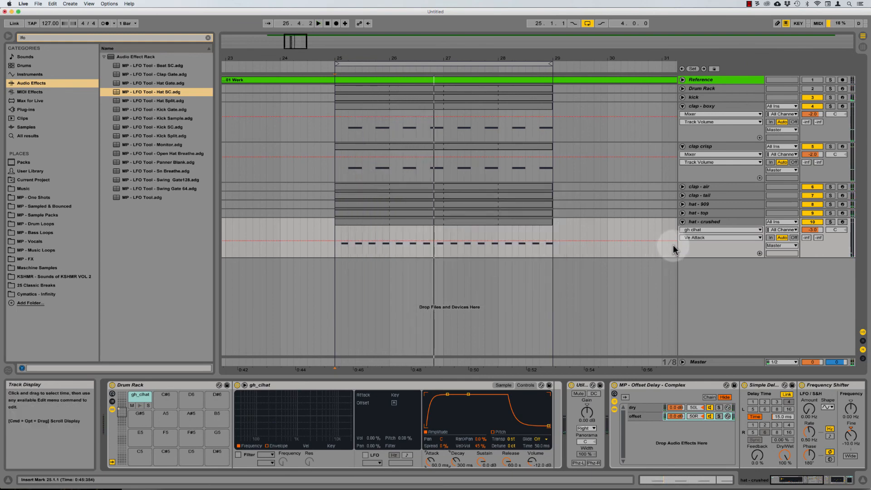
alt+click(683, 222)
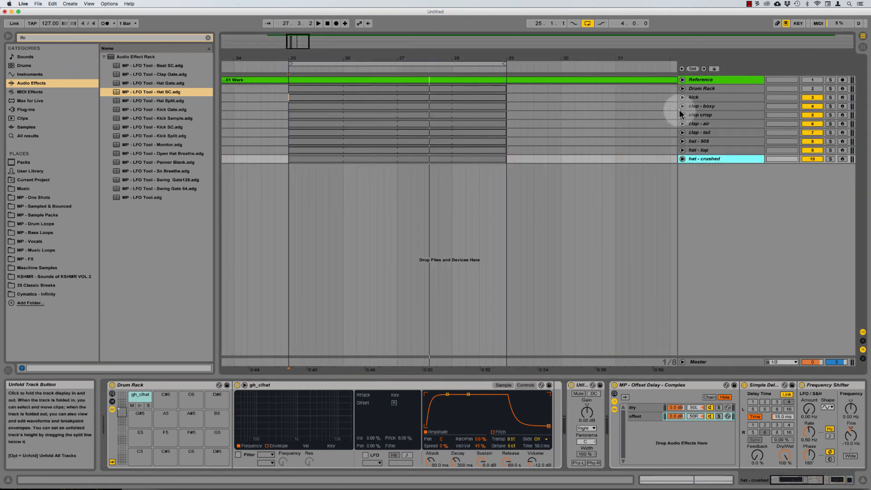
shift+click(688, 97)
alt+click(682, 97)
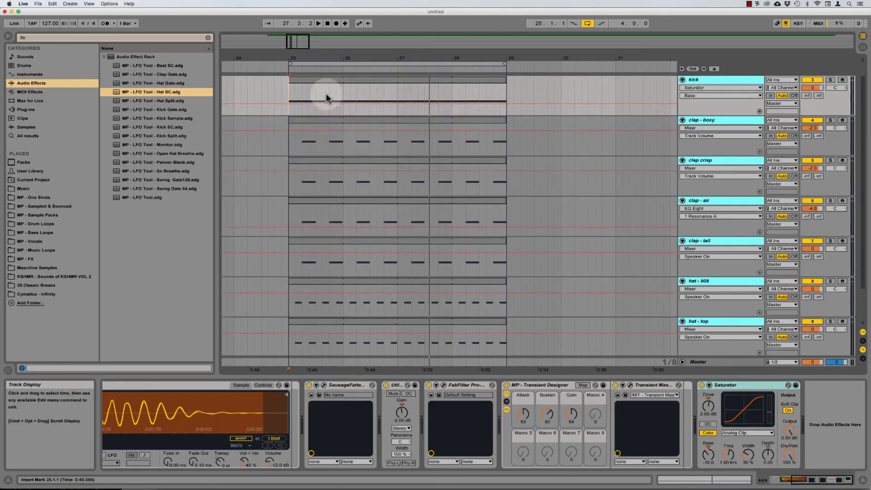
click(287, 138)
key(space)
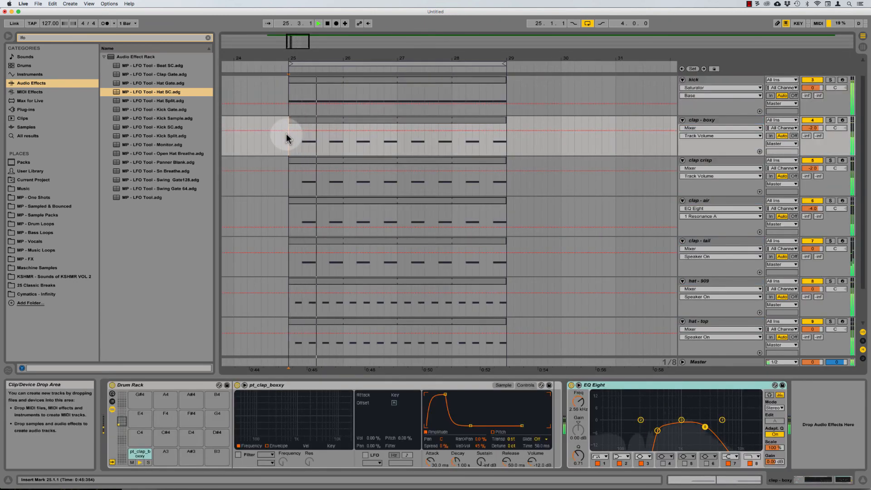